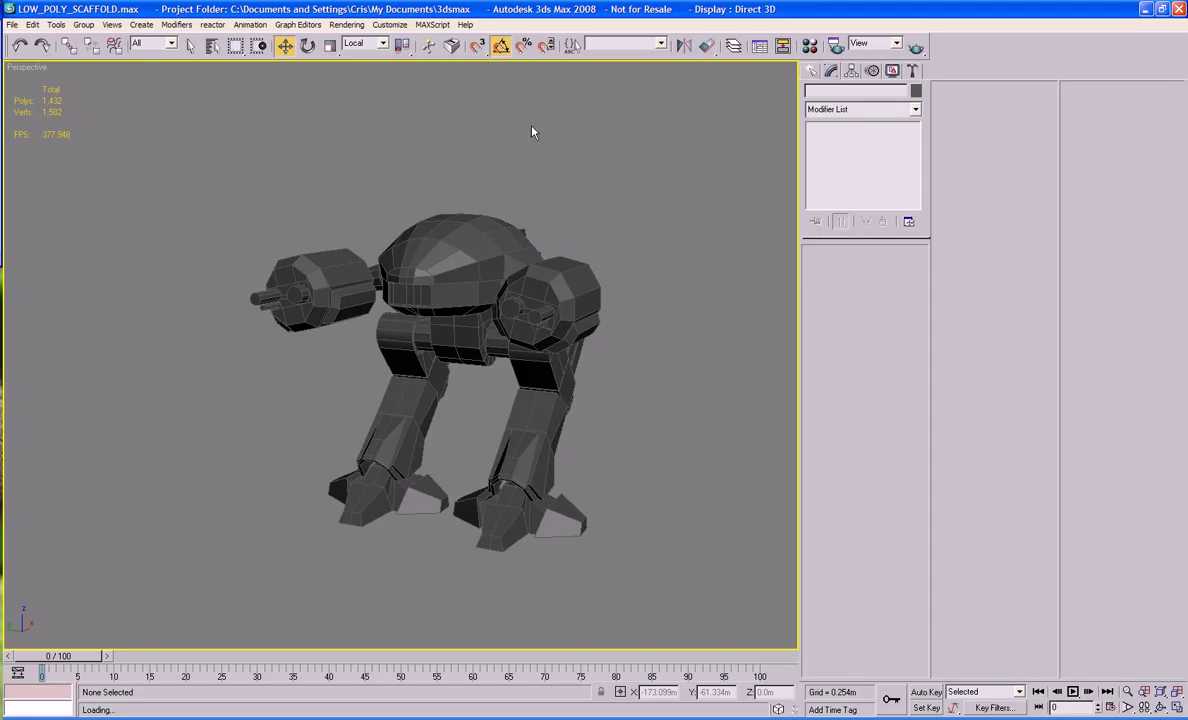
Delete the arm, hip, lower leg and foot on one side of the robot.
middle_click_drag(522, 553, 552, 540, "alt")
left_click(588, 272)
left_click_drag(634, 243, 517, 338)
key("Delete")
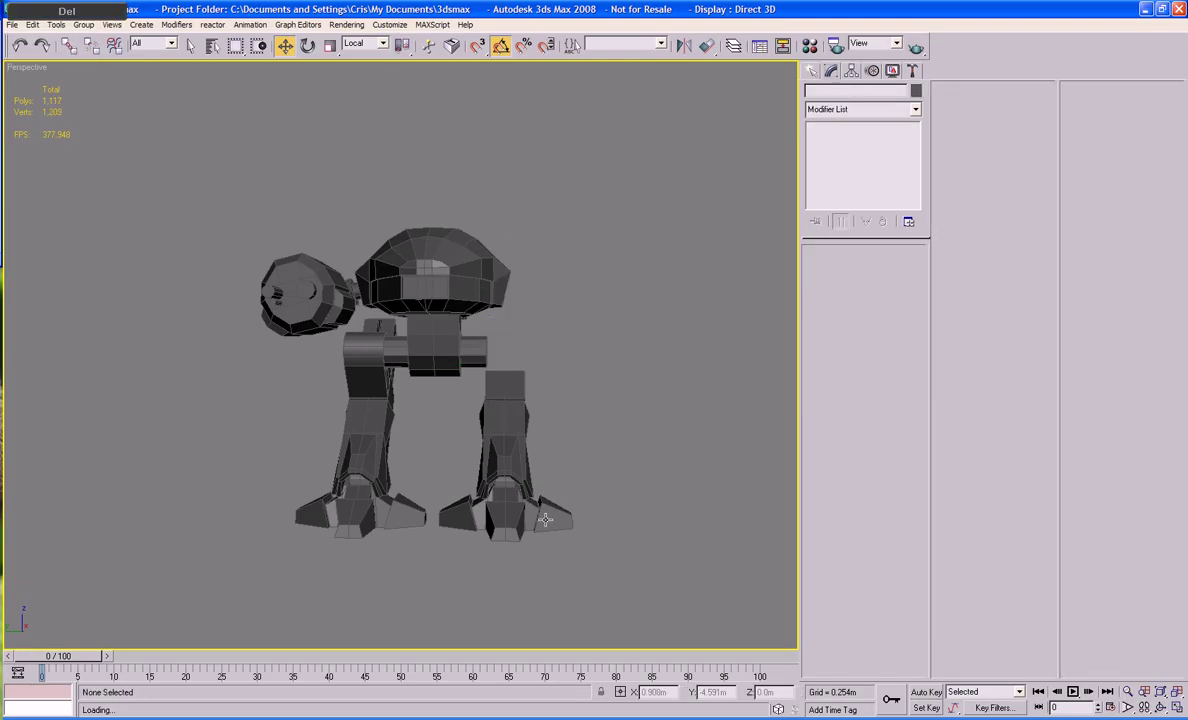
left_click_drag(615, 597, 517, 480)
key("Delete")
left_click(522, 411)
key("Delete")
Create a new layer containing the remaining foot.
left_click(297, 304)
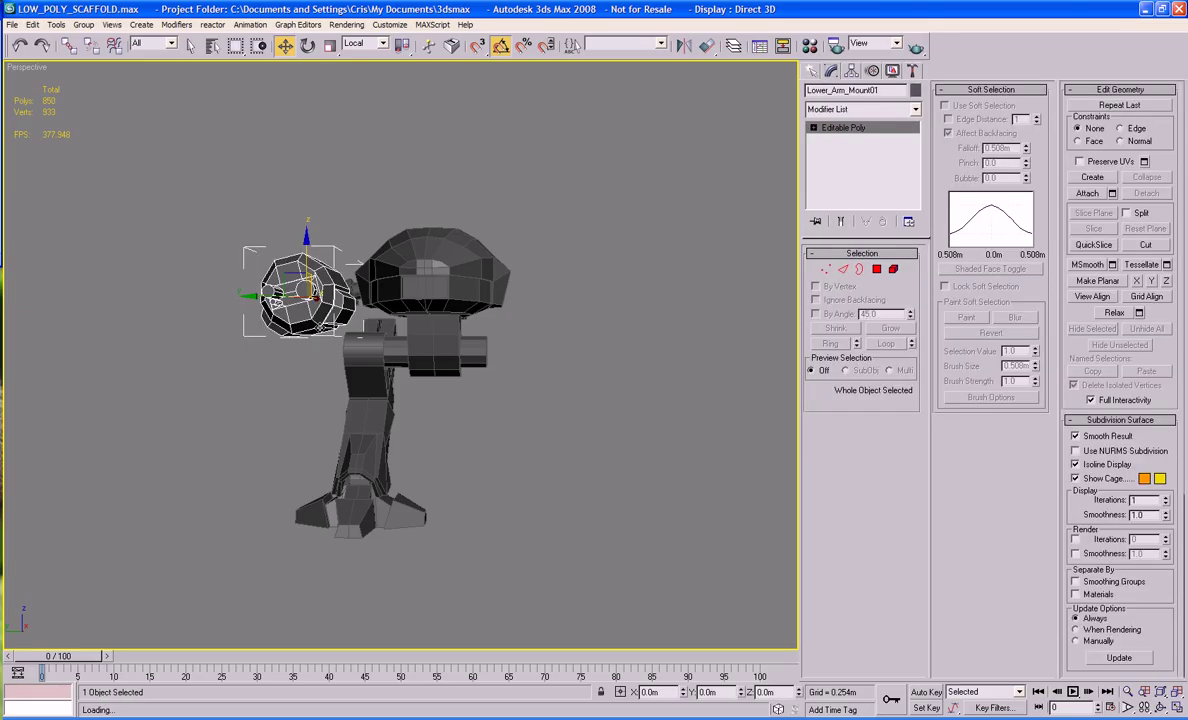
mouse_move(297, 304)
middle_mouse_down("alt")
mouse_move(352, 357)
mouse_move(308, 302)
middle_mouse_up("alt")
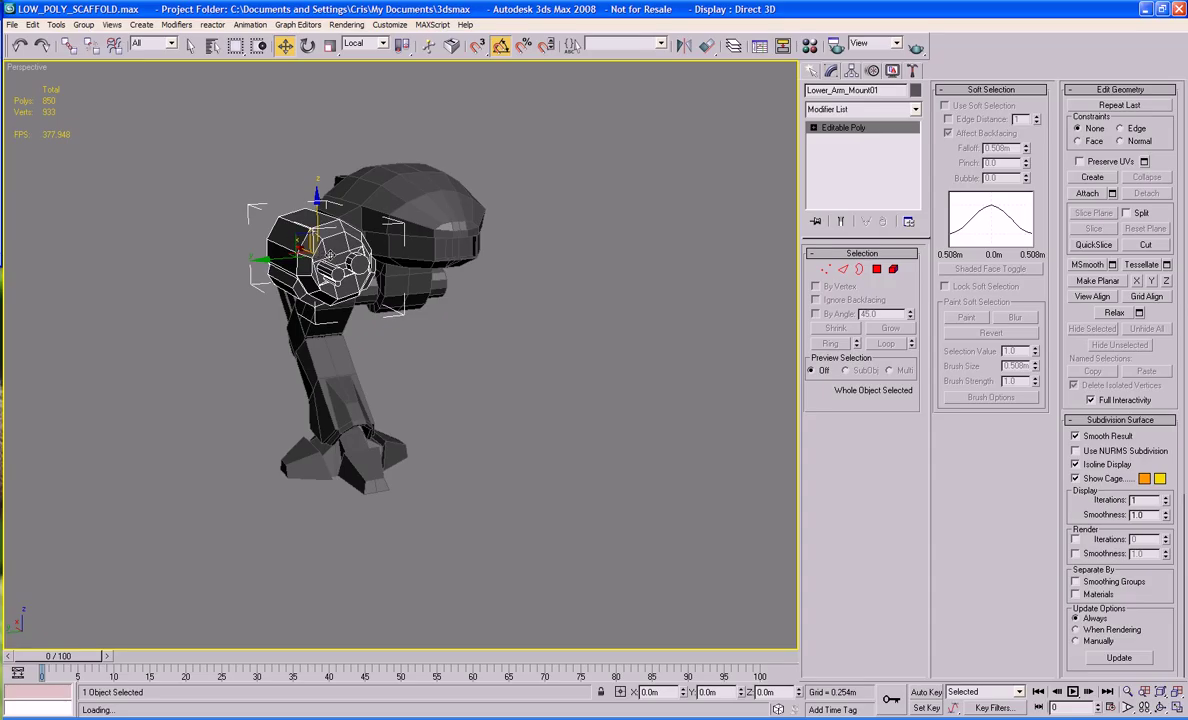
middle_click_drag(322, 258, 310, 255, "alt")
middle_click_drag(533, 231, 519, 270, "alt")
scroll(399, 312, "up", 3)
left_click(369, 510)
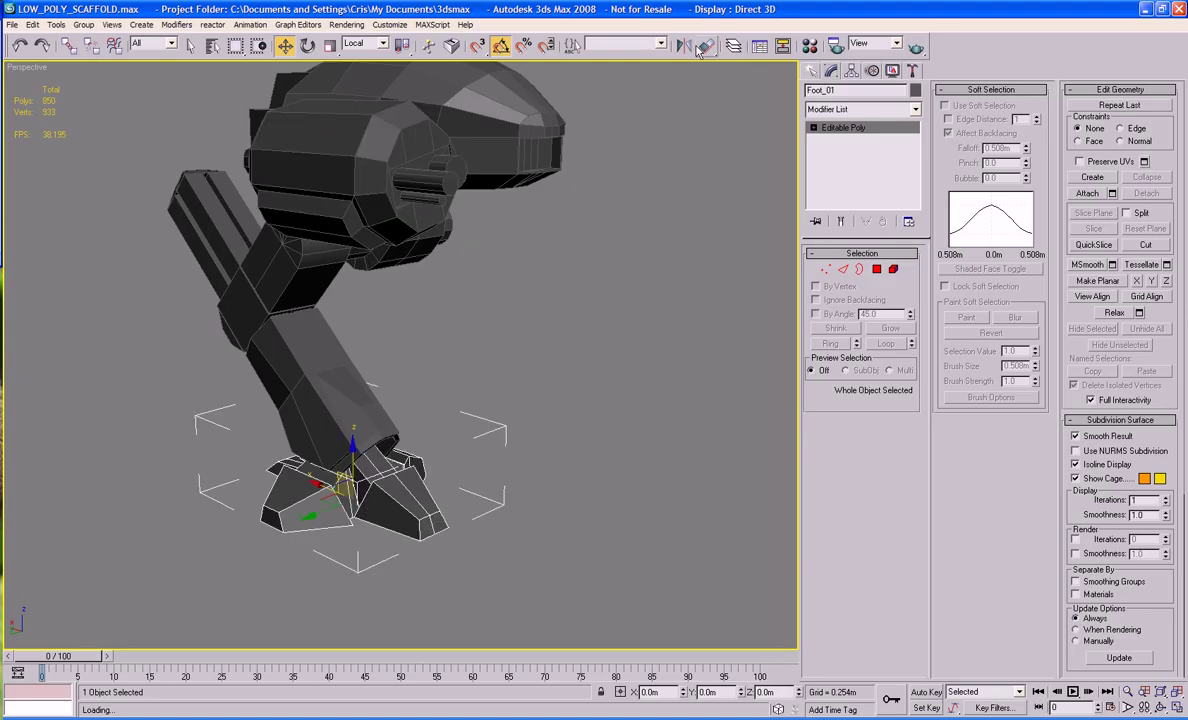
left_click(733, 46)
left_click(474, 106)
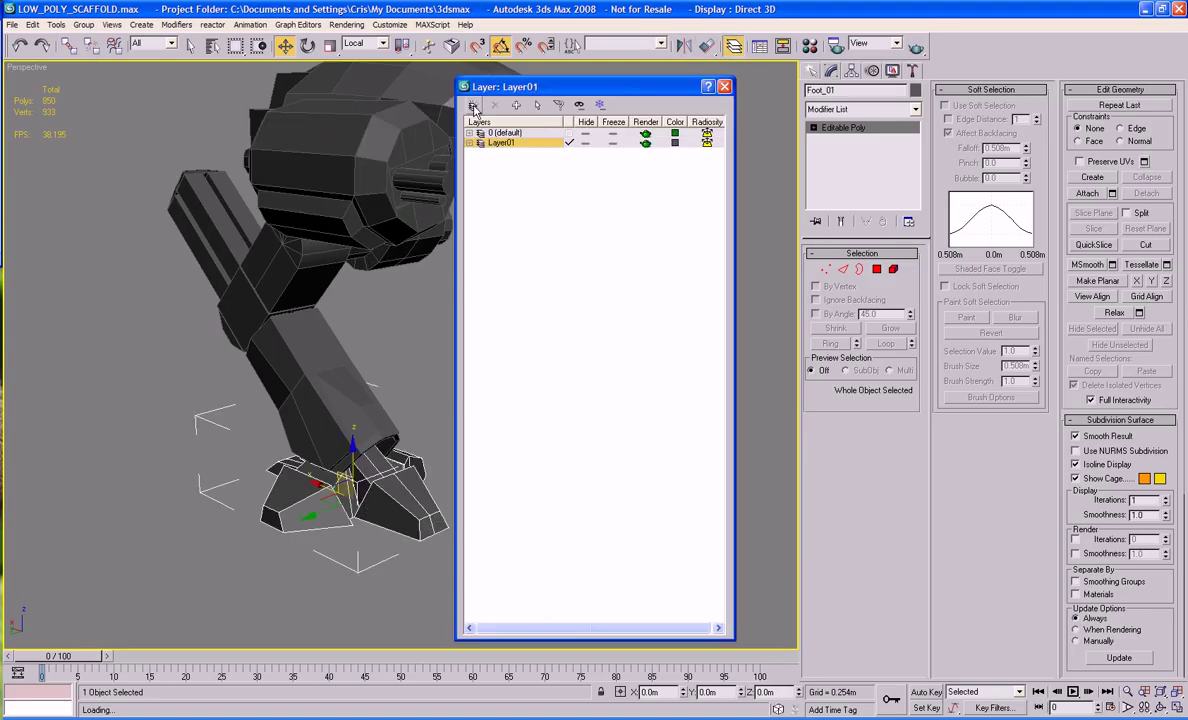
Rename the new foot layer High_P_Foot and hide the 0 (default) layer.
right_click(525, 143)
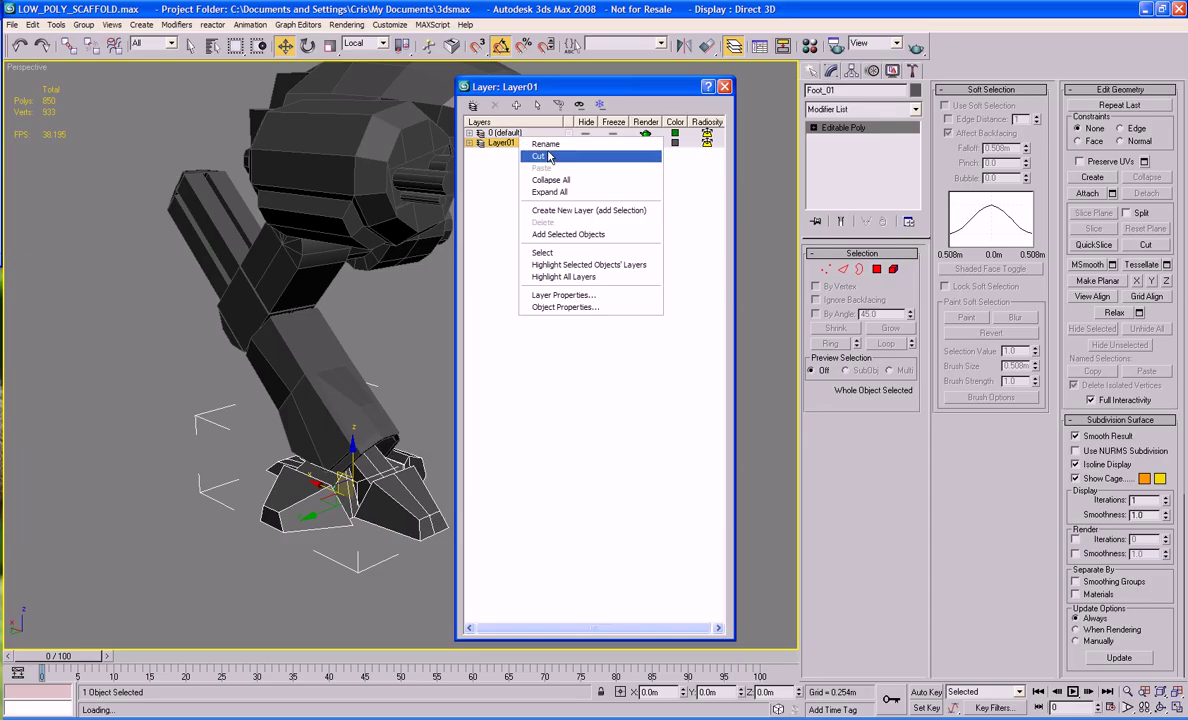
left_click(543, 148)
type("High_P_Foot")
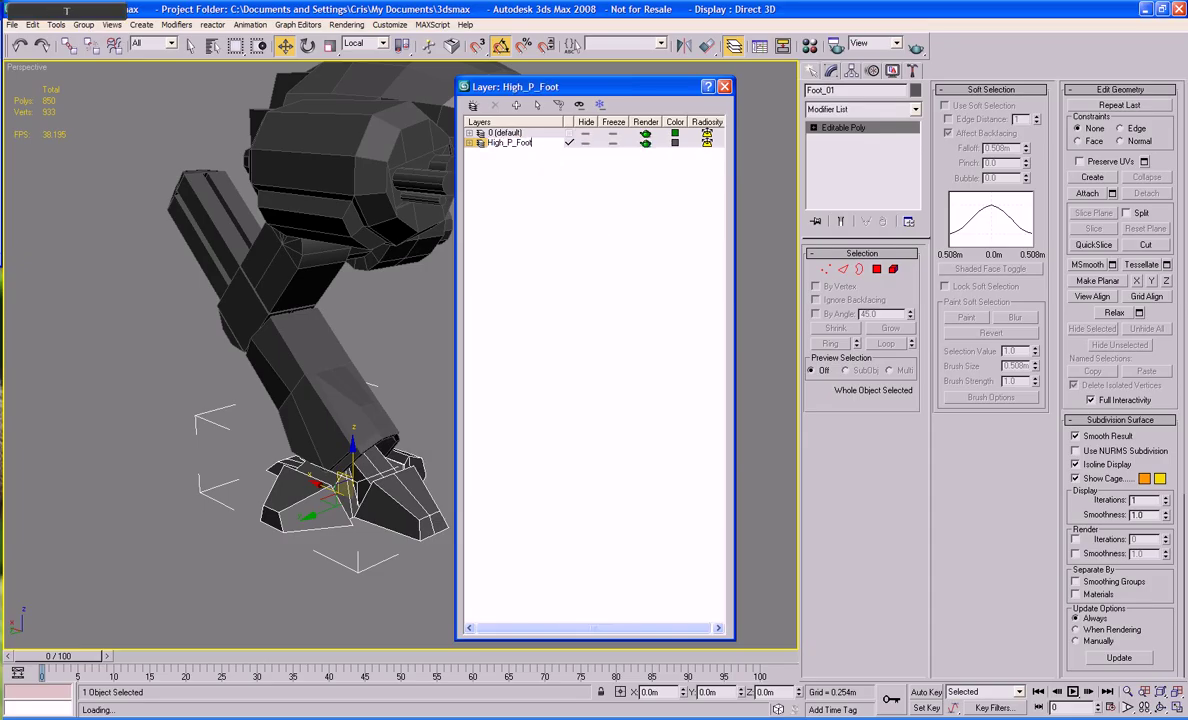
key("Return")
left_click(547, 132)
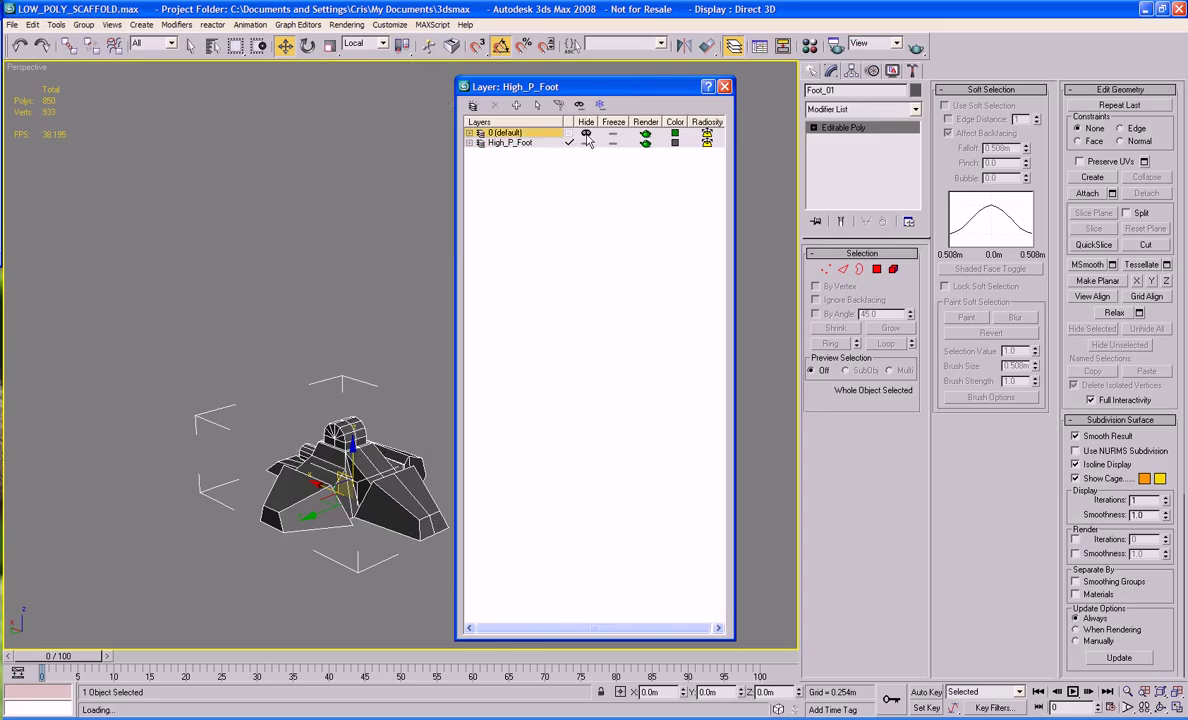
left_click(724, 86)
Select all polygons of the foot's front toe and detach them as a separate object named TOE.
middle_click_drag(560, 302, 473, 338, "alt")
scroll(473, 338, "up", 5)
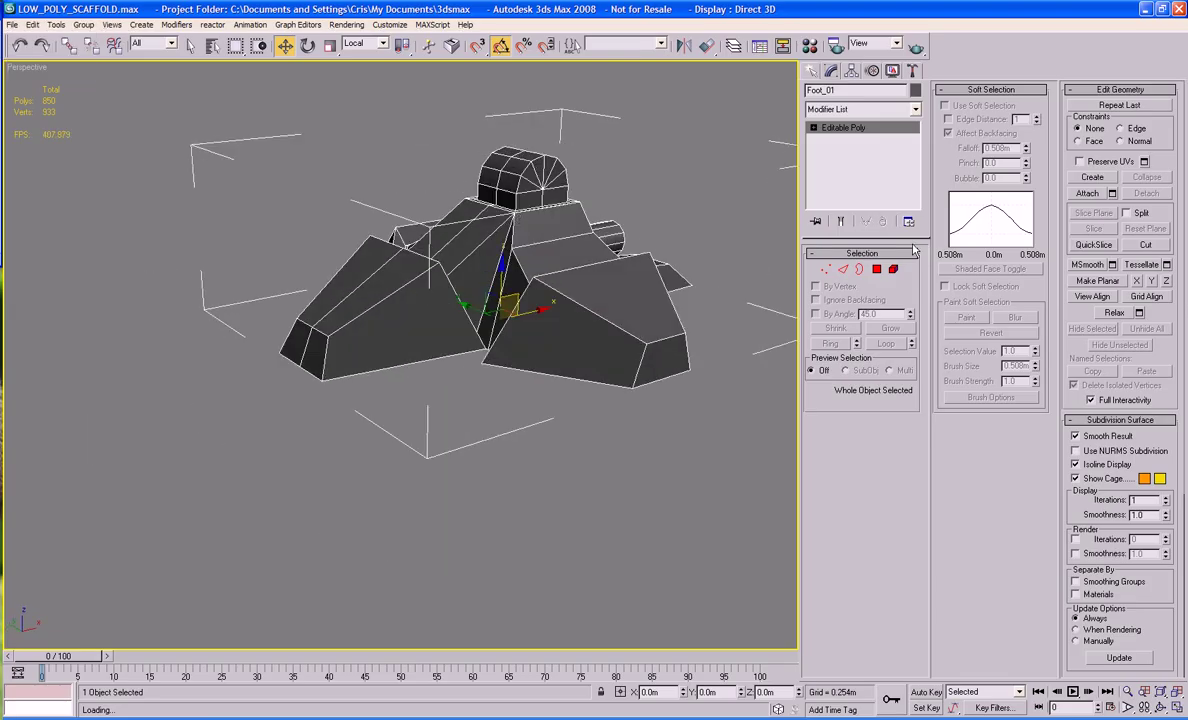
key("4")
middle_click_drag(724, 289, 642, 310, "alt")
left_click_drag(240, 283, 278, 363)
middle_click_drag(278, 363, 411, 276, "alt")
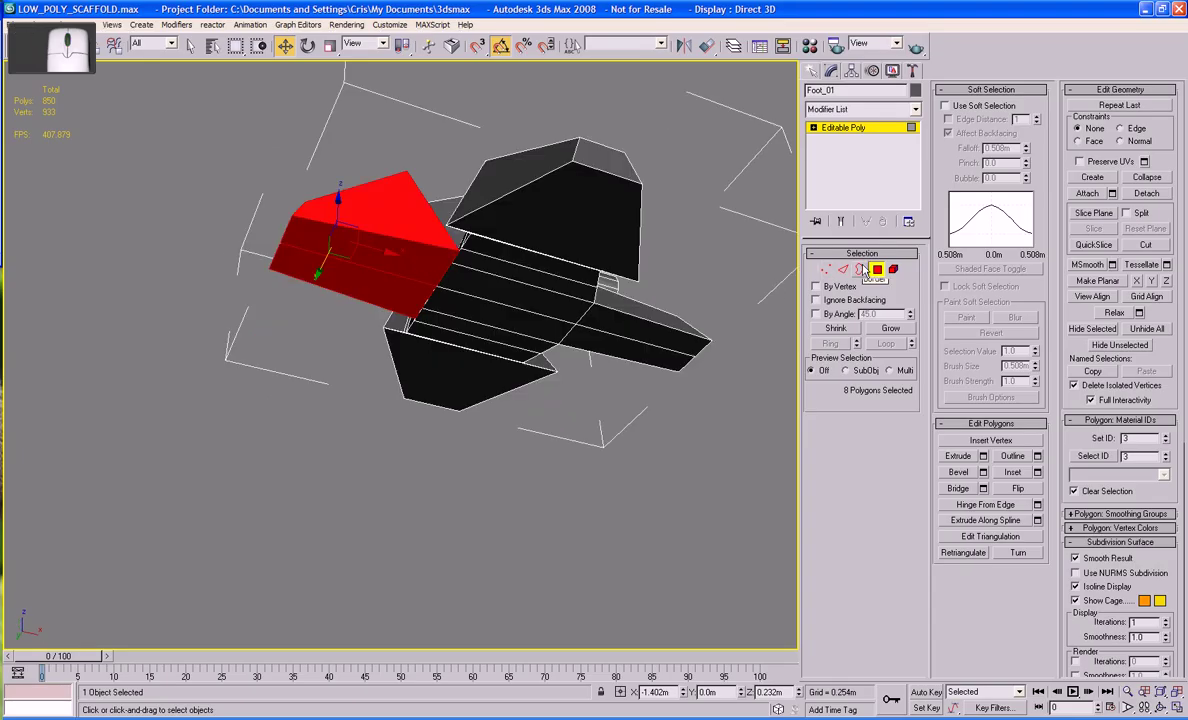
left_click(417, 260, "ctrl")
left_click(415, 295, "ctrl")
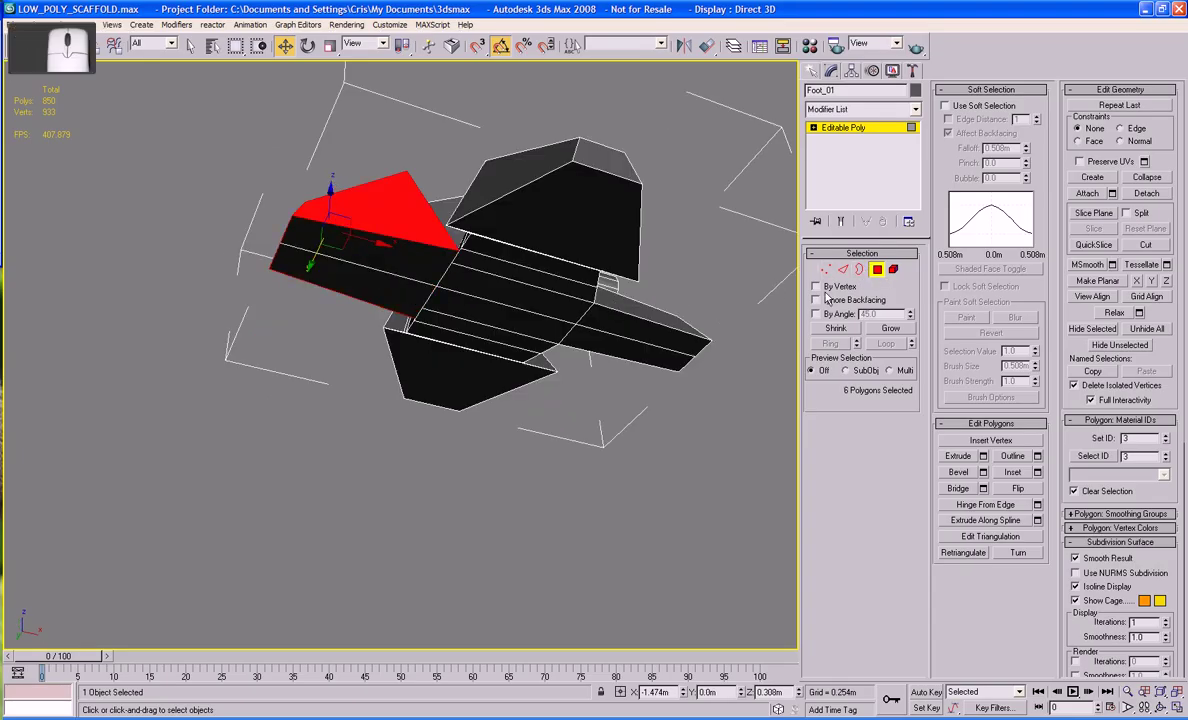
left_click(900, 328)
middle_click_drag(660, 200, 620, 330, "alt")
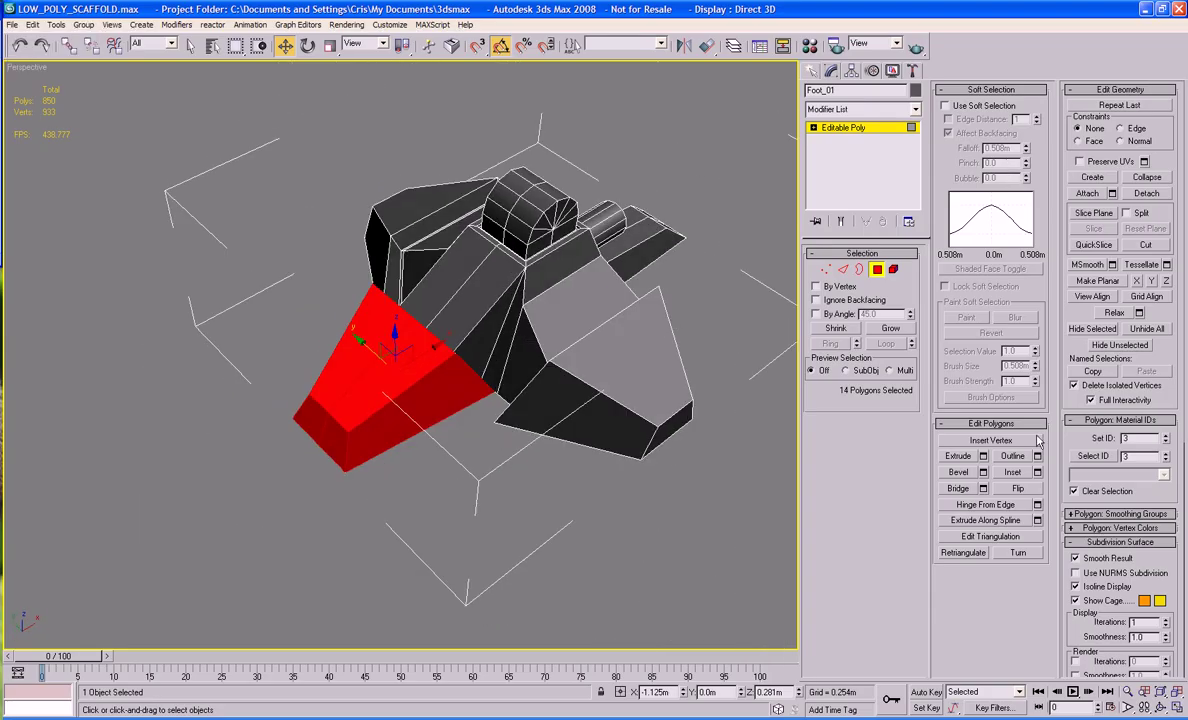
left_click(1146, 193)
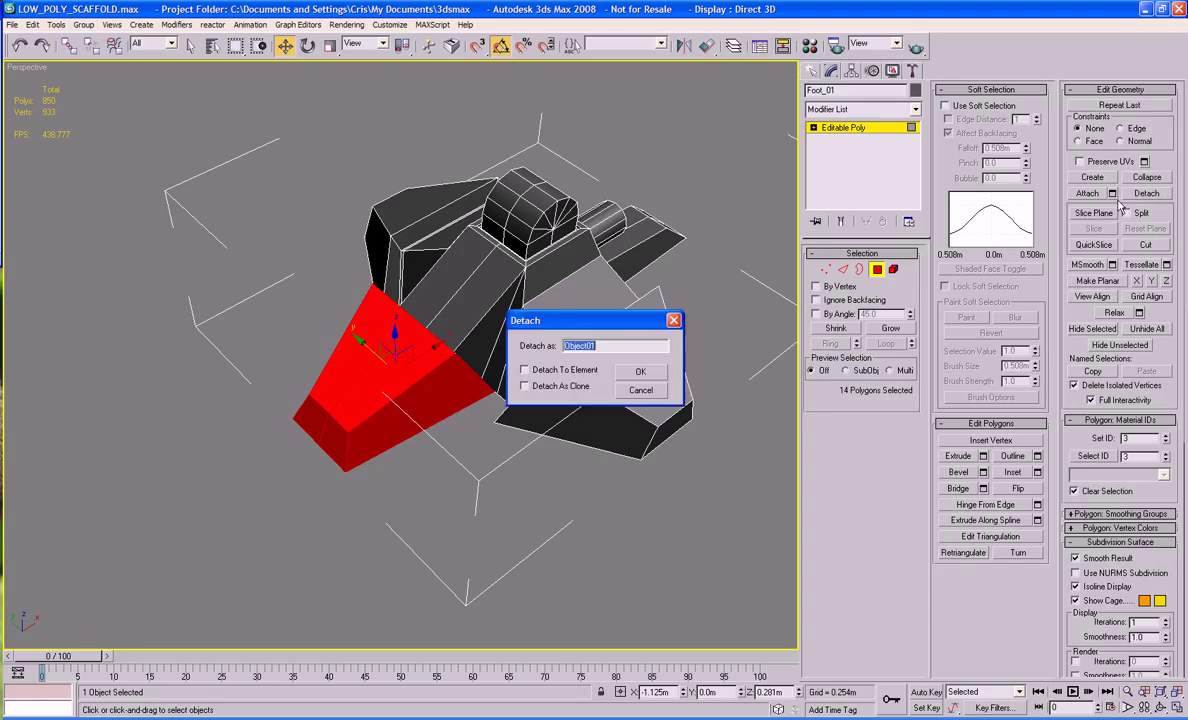
type("TOE")
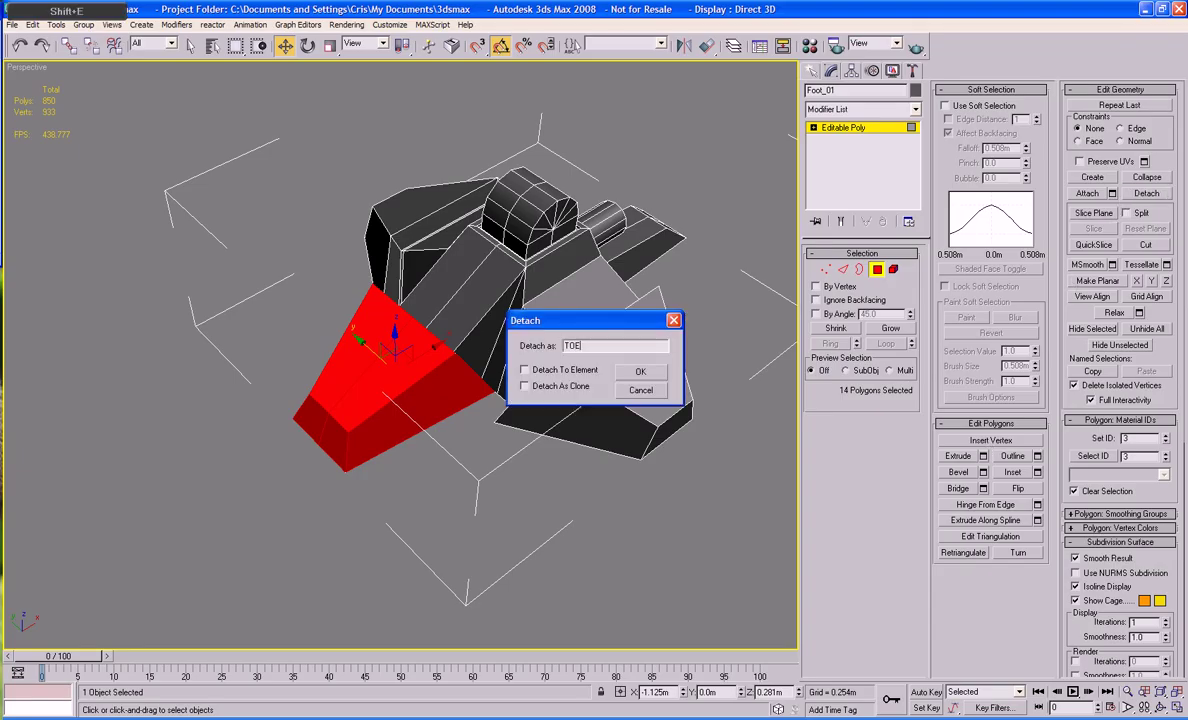
key("Return")
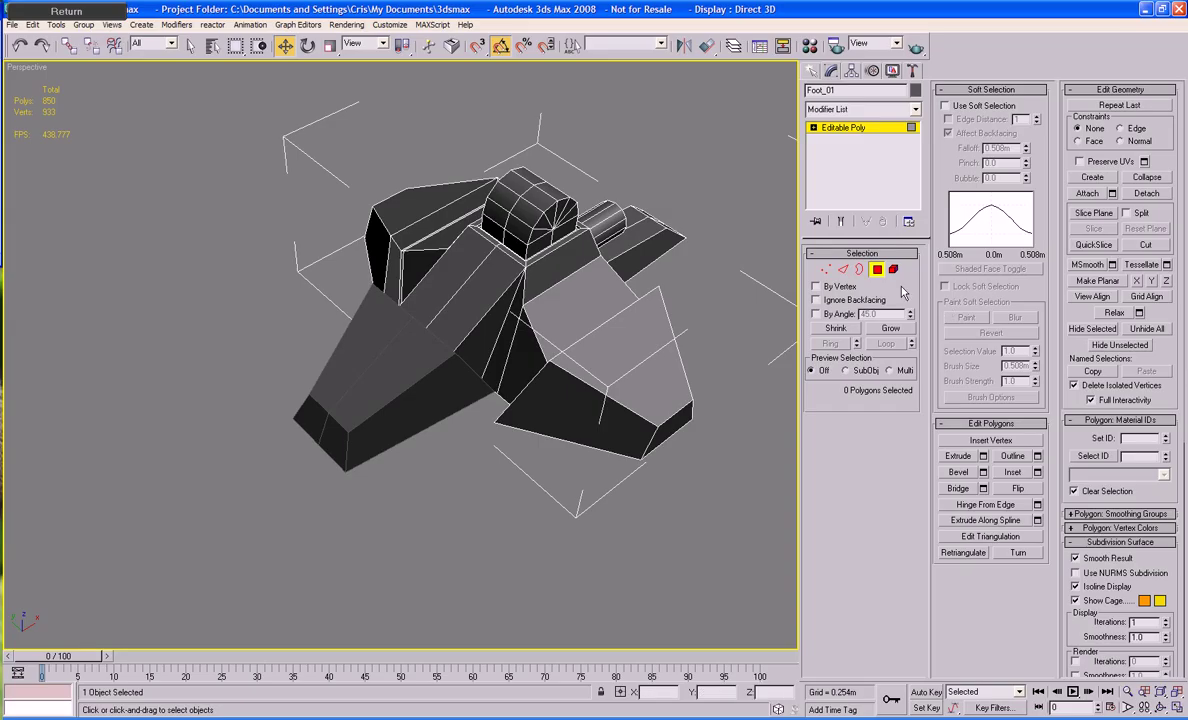
Leave polygon editing and isolate the detached TOE object.
left_click(873, 272)
left_click(368, 334)
right_click(370, 336)
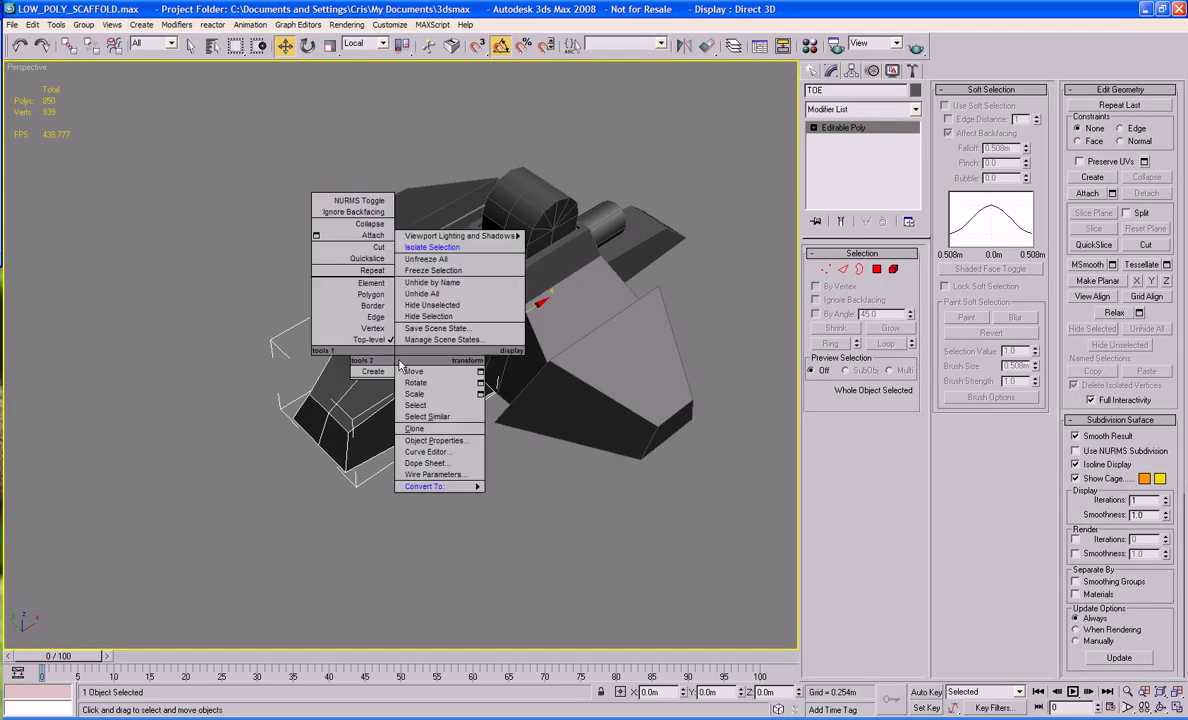
left_click(428, 237)
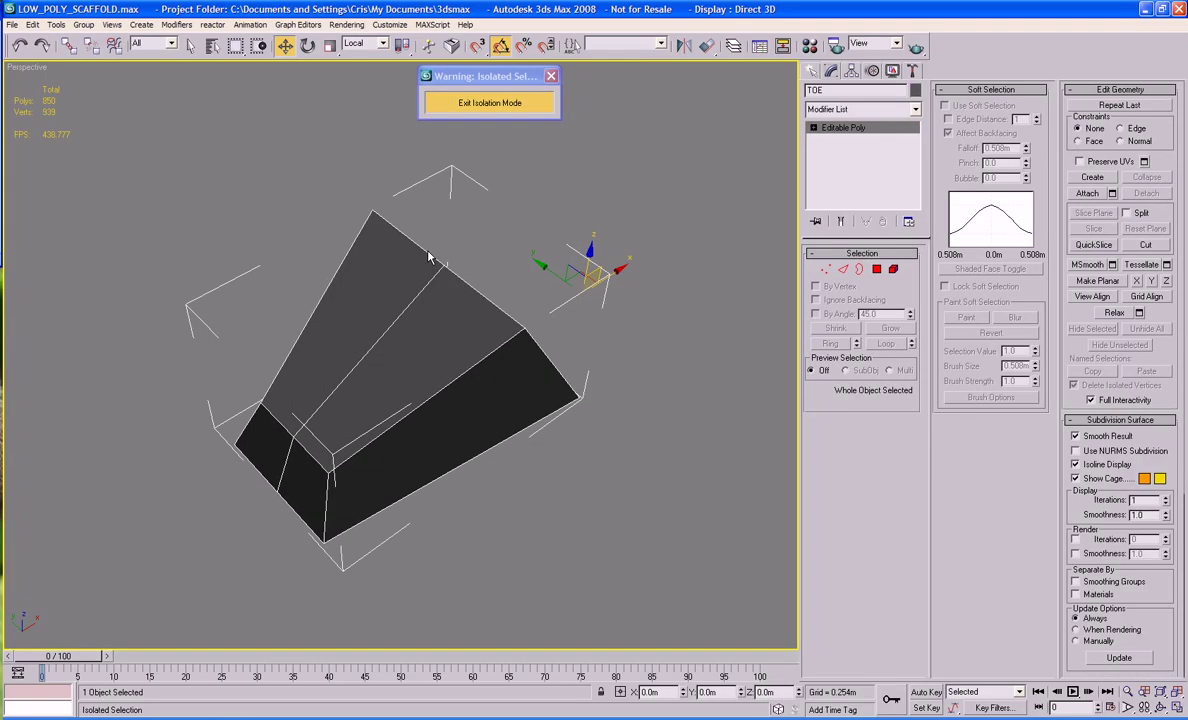
left_click(624, 253)
middle_click_drag(624, 253, 660, 252, "alt")
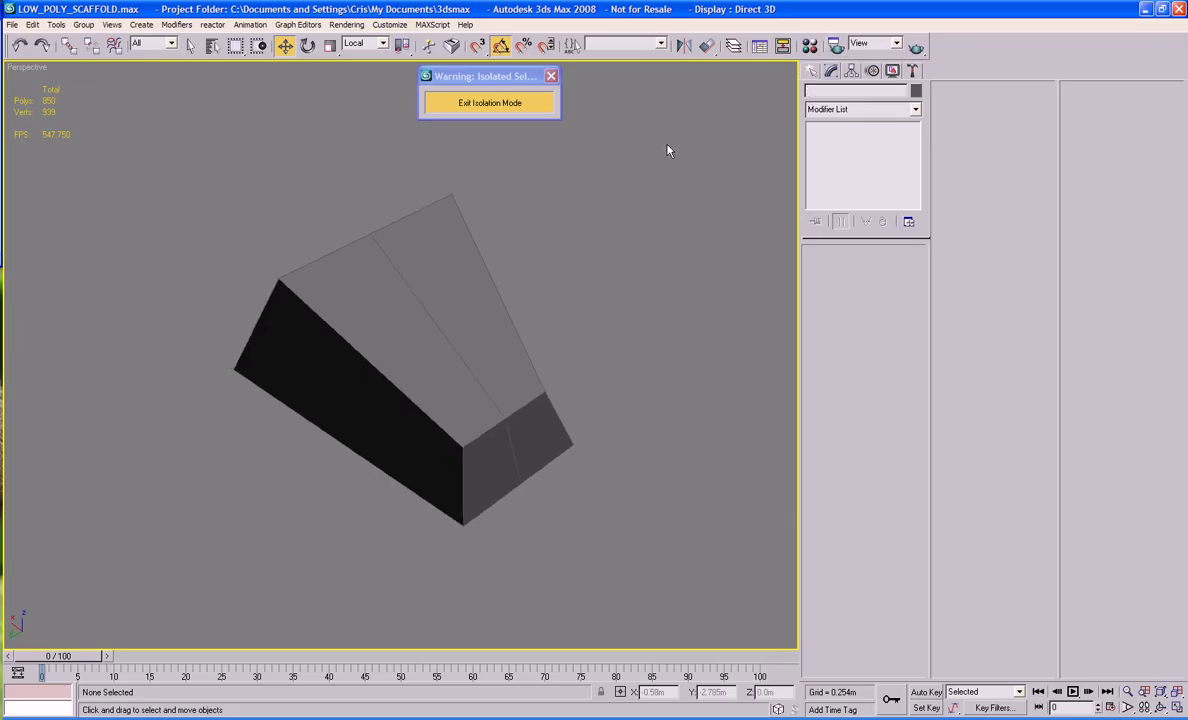
Turn on See-Through display in the TOE object's properties.
left_click(451, 332)
right_click(451, 332)
mouse_move(467, 460)
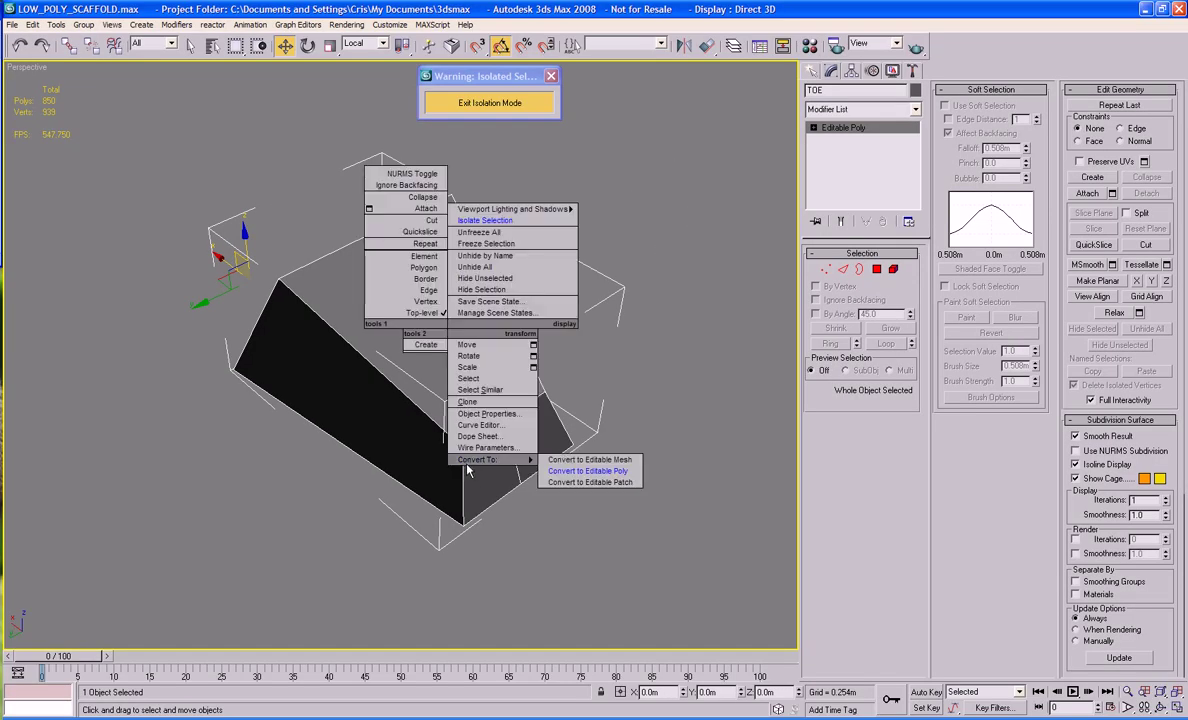
left_click(487, 413)
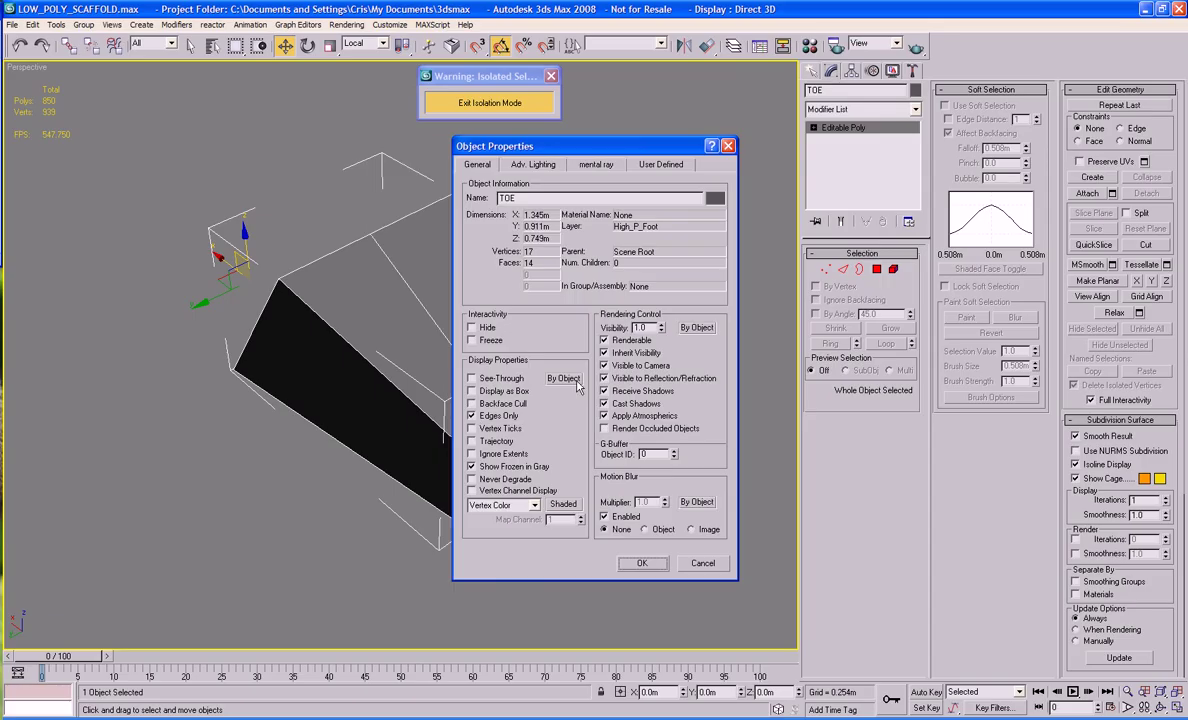
left_click(472, 379)
left_click(643, 563)
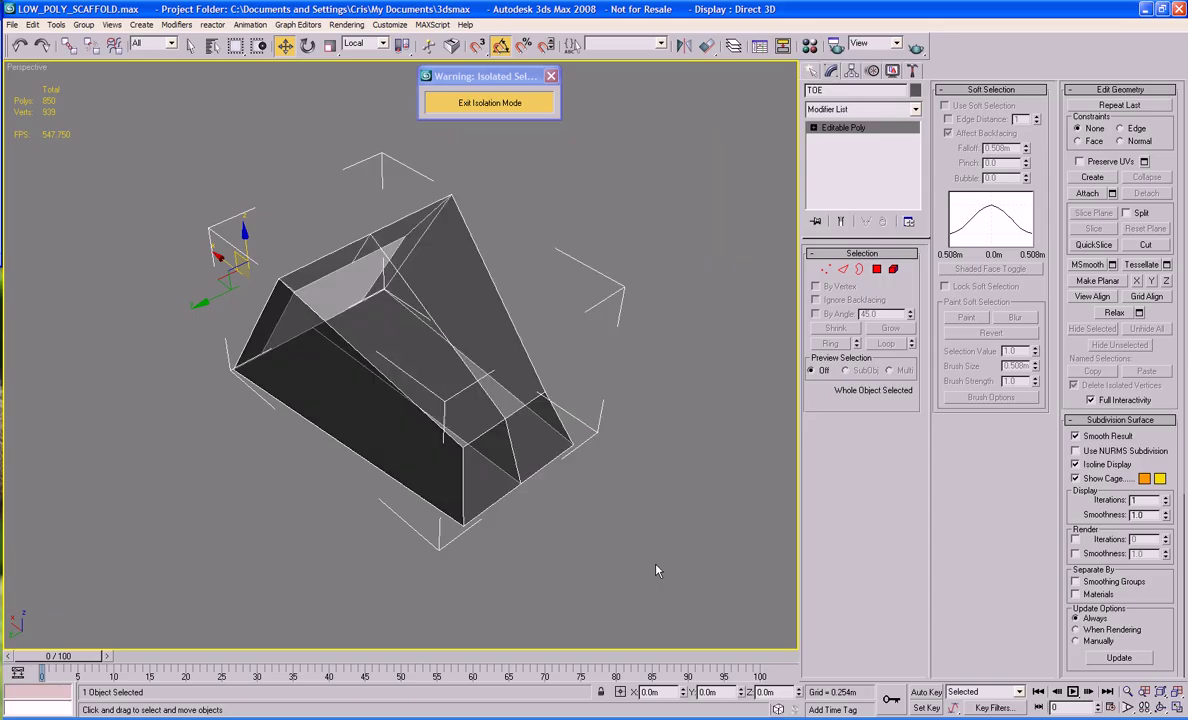
Create a box with AutoGrid off over the see-through toe, about 0.65 m long and 1.34 m wide.
left_click(608, 523)
left_click(814, 72)
left_click(835, 161)
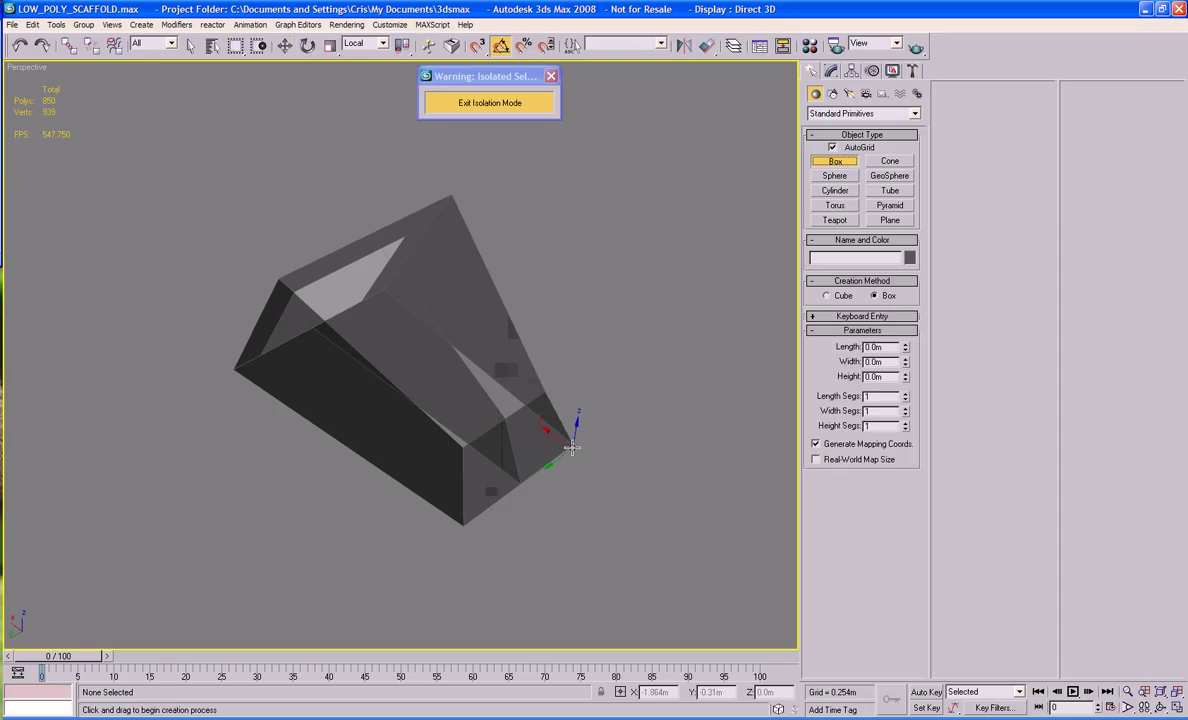
left_click(832, 147)
middle_click_drag(549, 448, 560, 429)
left_click_drag(580, 428, 263, 338)
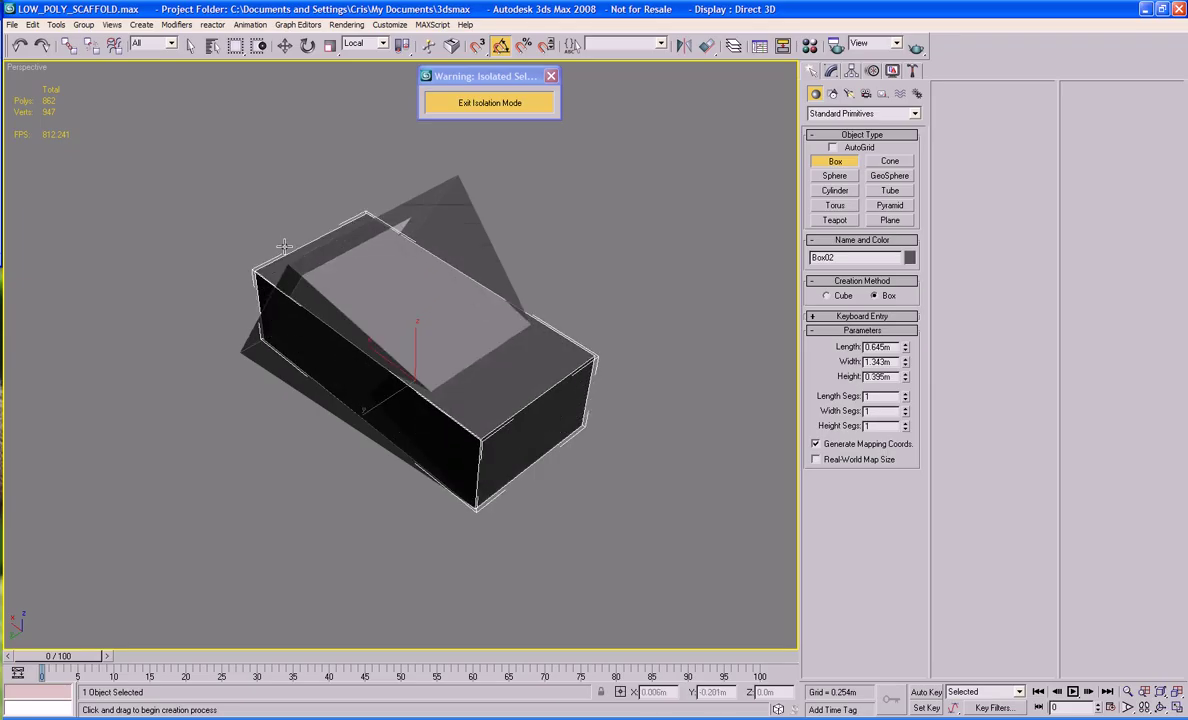
left_click(284, 157)
key("w")
middle_click_drag(284, 165, 491, 355, "alt")
Convert the new box to an Editable Poly.
right_click(433, 361)
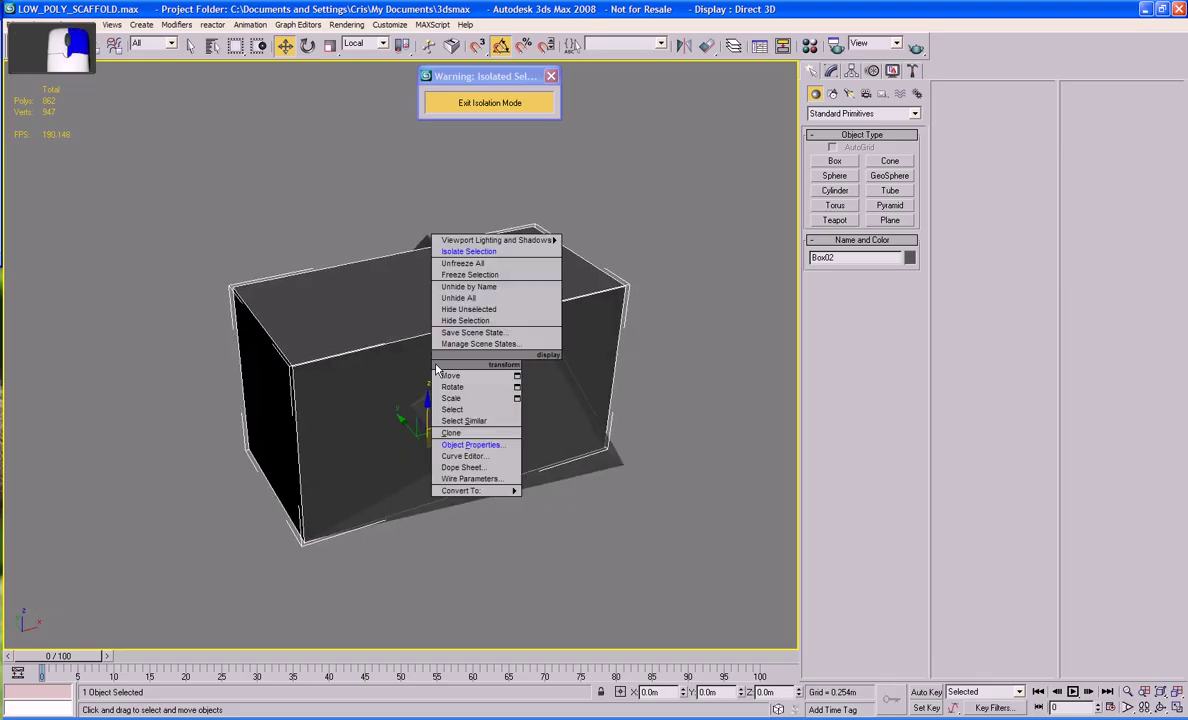
mouse_move(463, 490)
left_click(565, 503)
Lower the box's front top edge and move its rear top edge forward to match the see-through toe's slopes.
middle_click_drag(600, 430, 707, 337, "alt")
left_click(843, 270)
left_click(323, 356)
left_click_drag(338, 322, 352, 436)
middle_click_drag(352, 435, 333, 473, "alt")
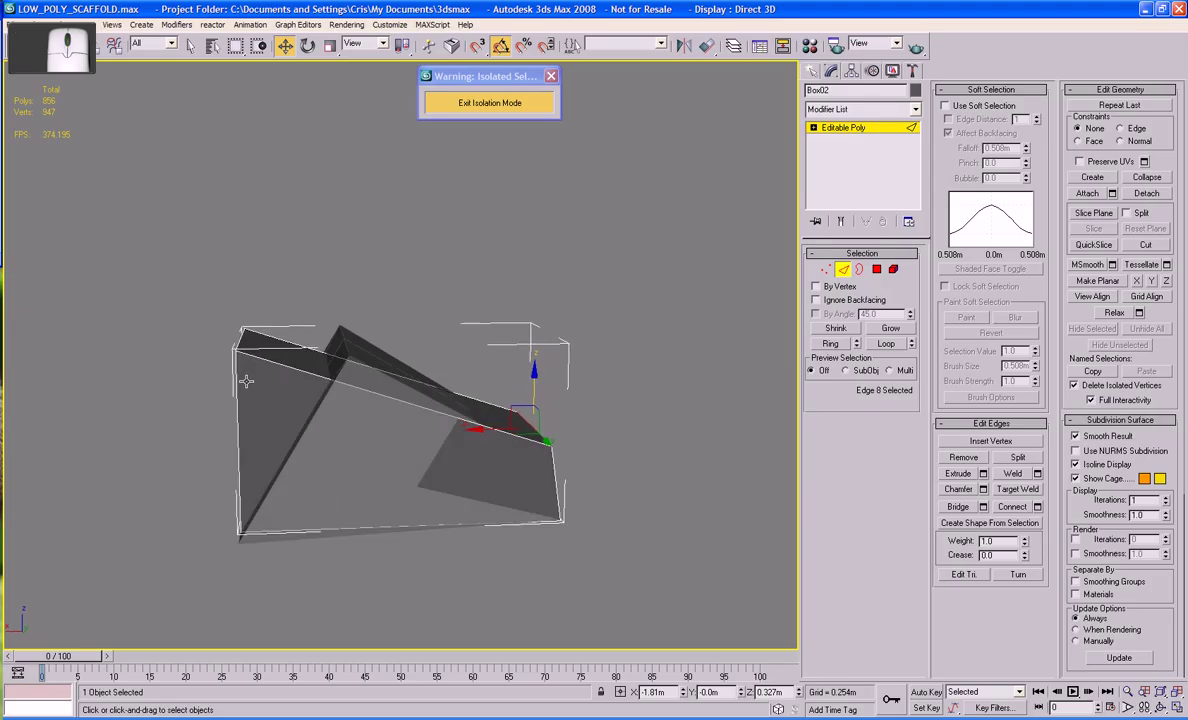
left_click(240, 336)
left_click_drag(226, 331, 318, 320)
middle_click_drag(318, 320, 444, 314, "alt")
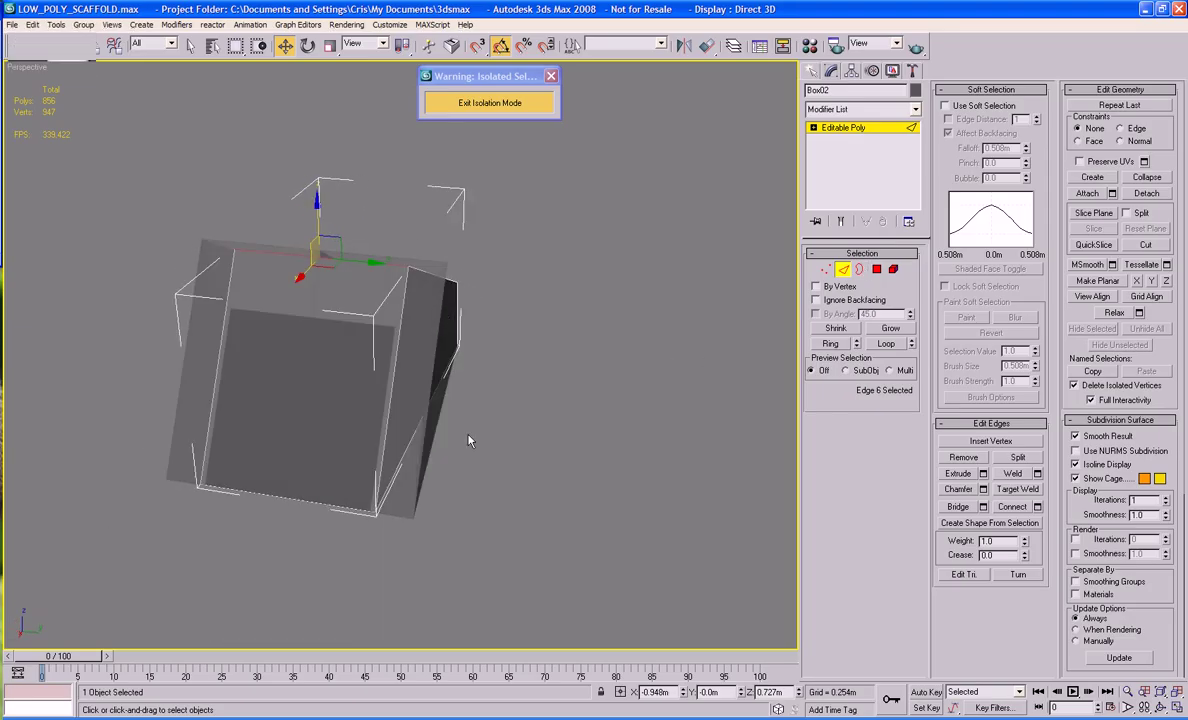
Scale the box's rear bottom edge wider along Y to fit the see-through toe.
left_click(284, 500)
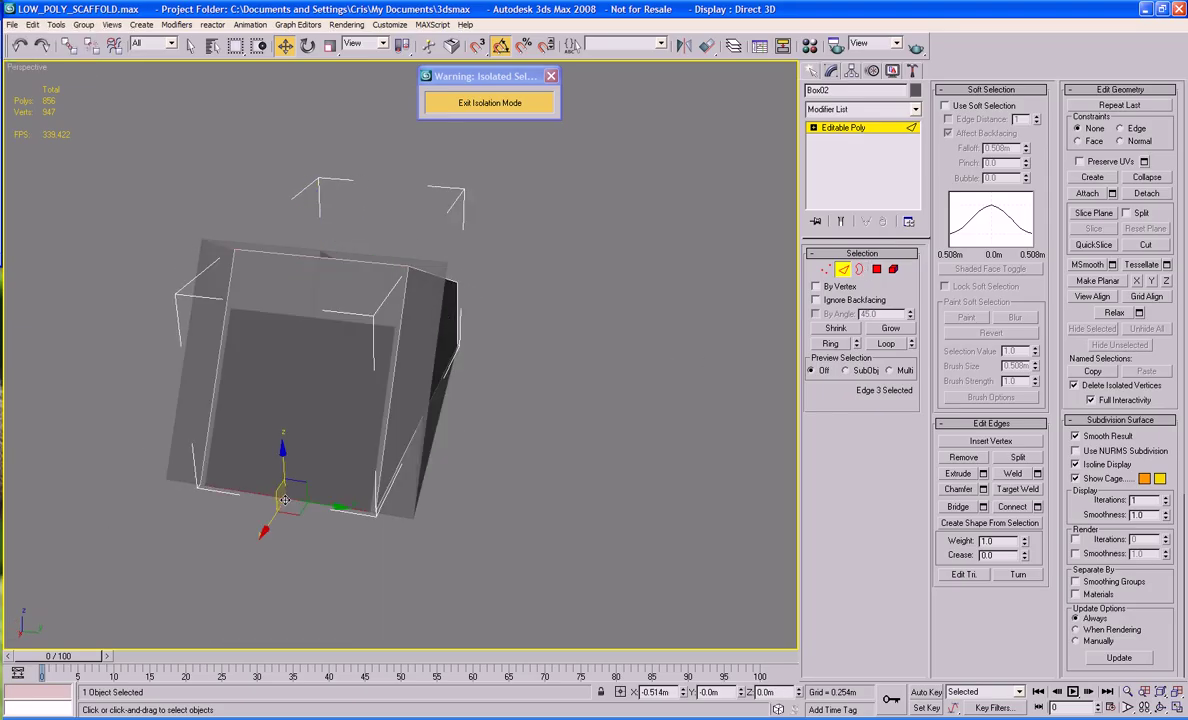
key("r")
left_click_drag(339, 518, 357, 508)
middle_click_drag(578, 491, 360, 264, "alt")
left_click(349, 224)
left_click(611, 183)
middle_click_drag(611, 183, 561, 186, "alt")
Finish edge editing, show the rest of the foot again and delete the original TOE object.
left_click(843, 268)
left_click(711, 246)
left_click(559, 281)
key("Delete")
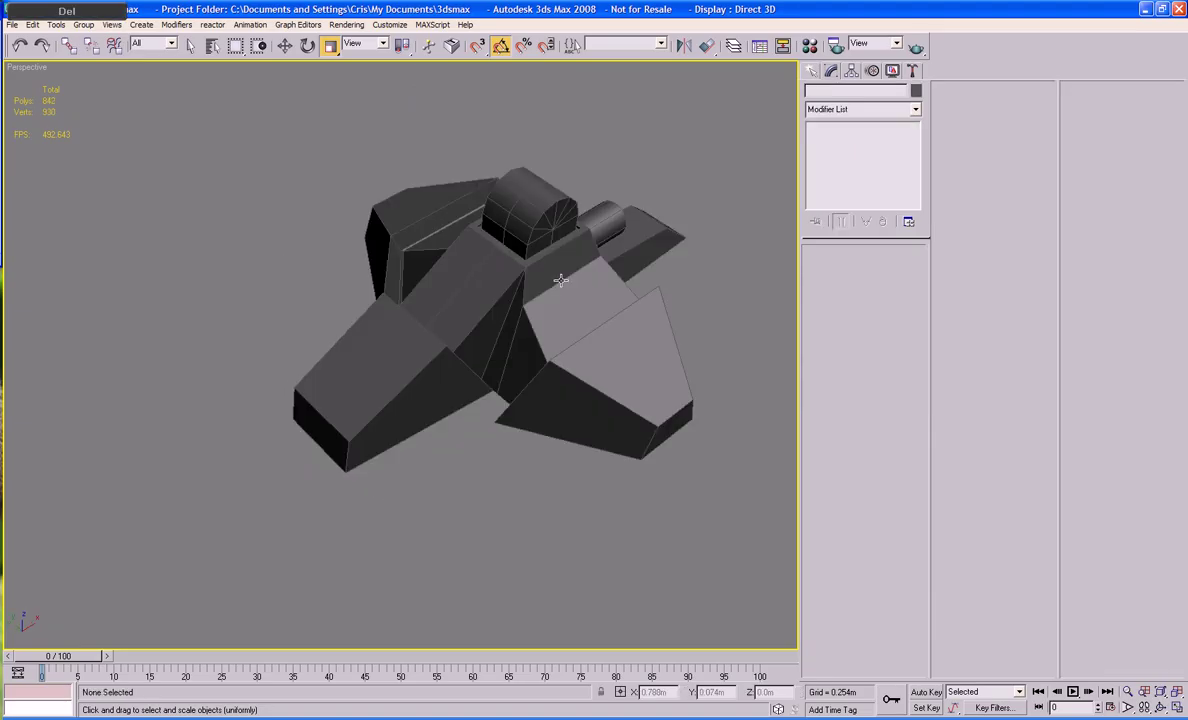
Rename the rebuilt box toe High_Poly_Toe_Front.
middle_click_drag(559, 315, 597, 318, "alt")
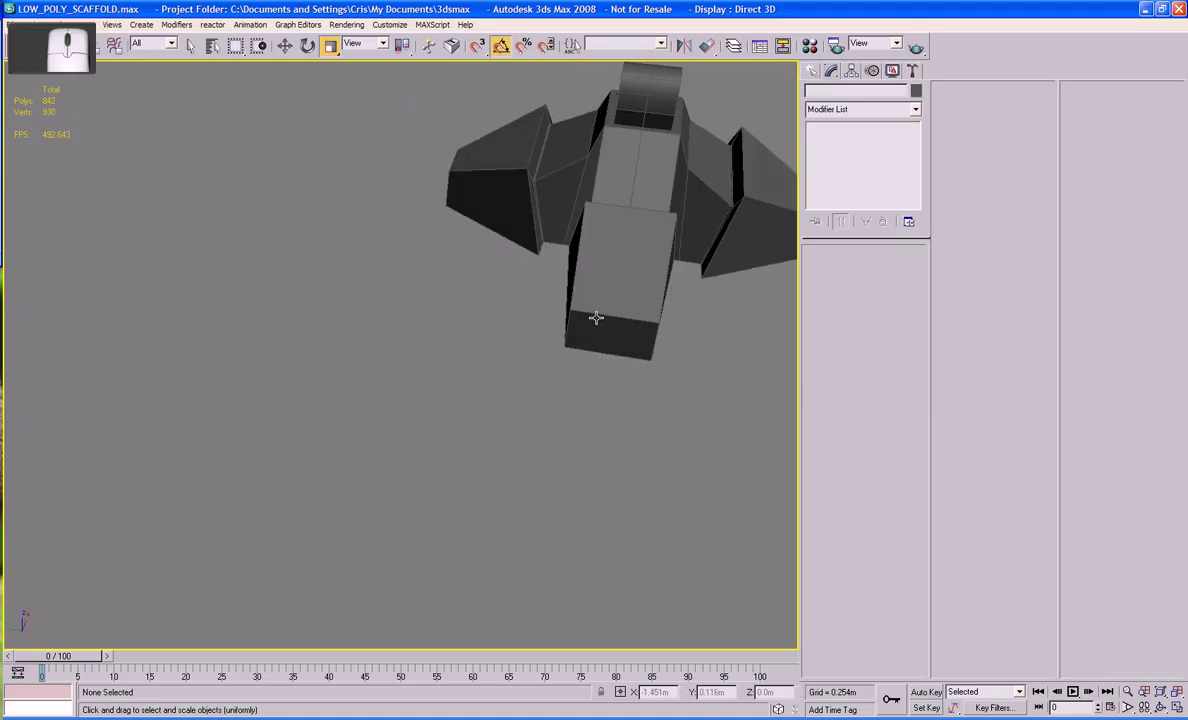
key("z")
left_click(401, 460)
middle_click_drag(401, 459, 505, 443, "alt")
left_click(875, 92)
type("High_Poly_Toe_Front")
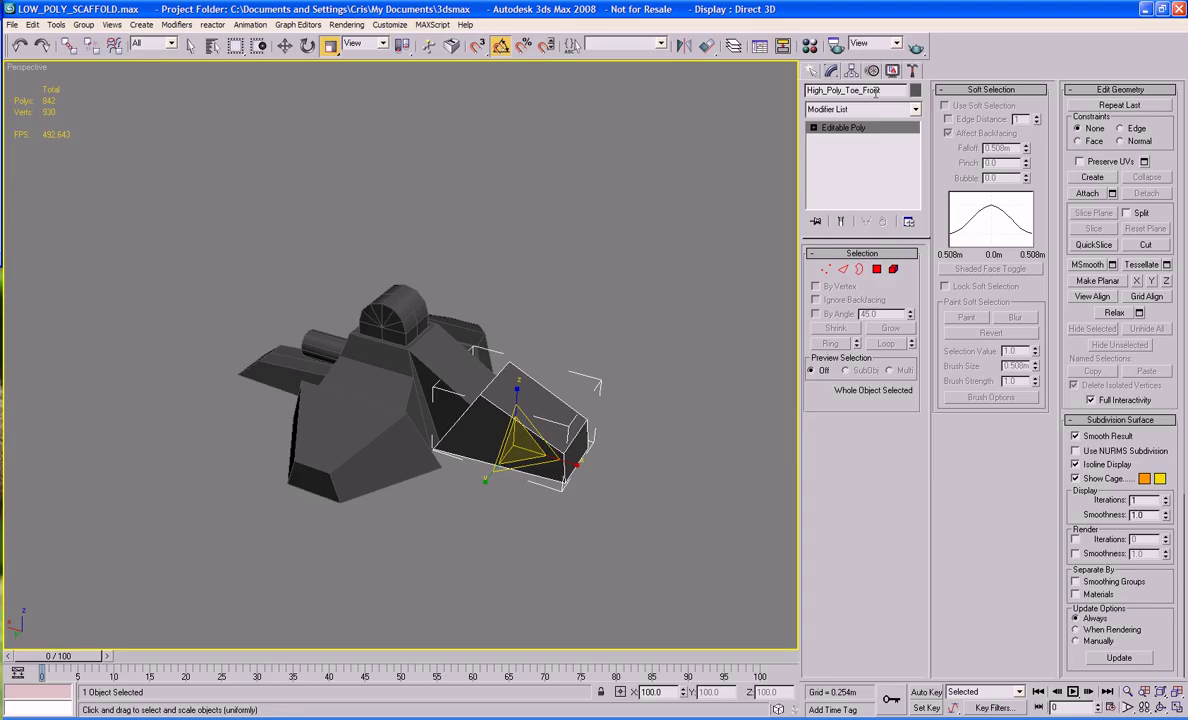
Isolate the High_Poly_Toe_Front object for editing.
middle_click_drag(710, 248, 551, 342, "alt")
right_click(410, 334)
left_click(532, 226)
middle_click_drag(553, 410, 496, 337, "alt")
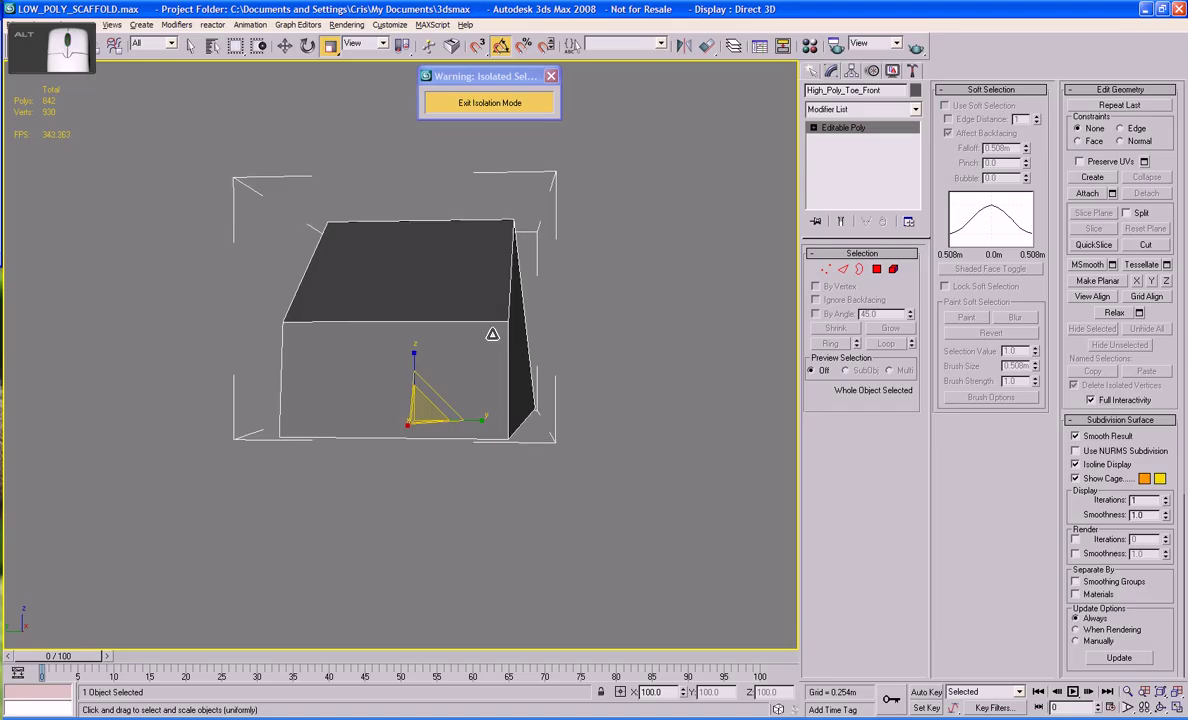
Select the ring of the toe's four upright edges and connect them with one horizontal edge loop.
left_click(843, 270)
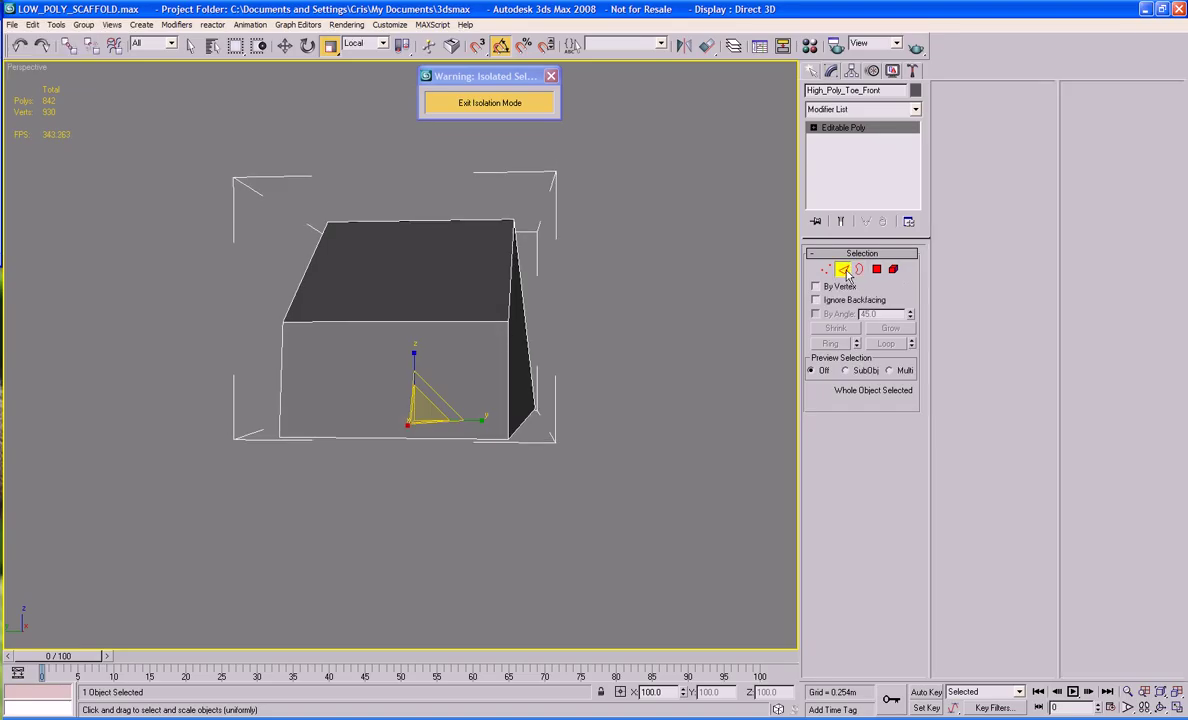
left_click(510, 383)
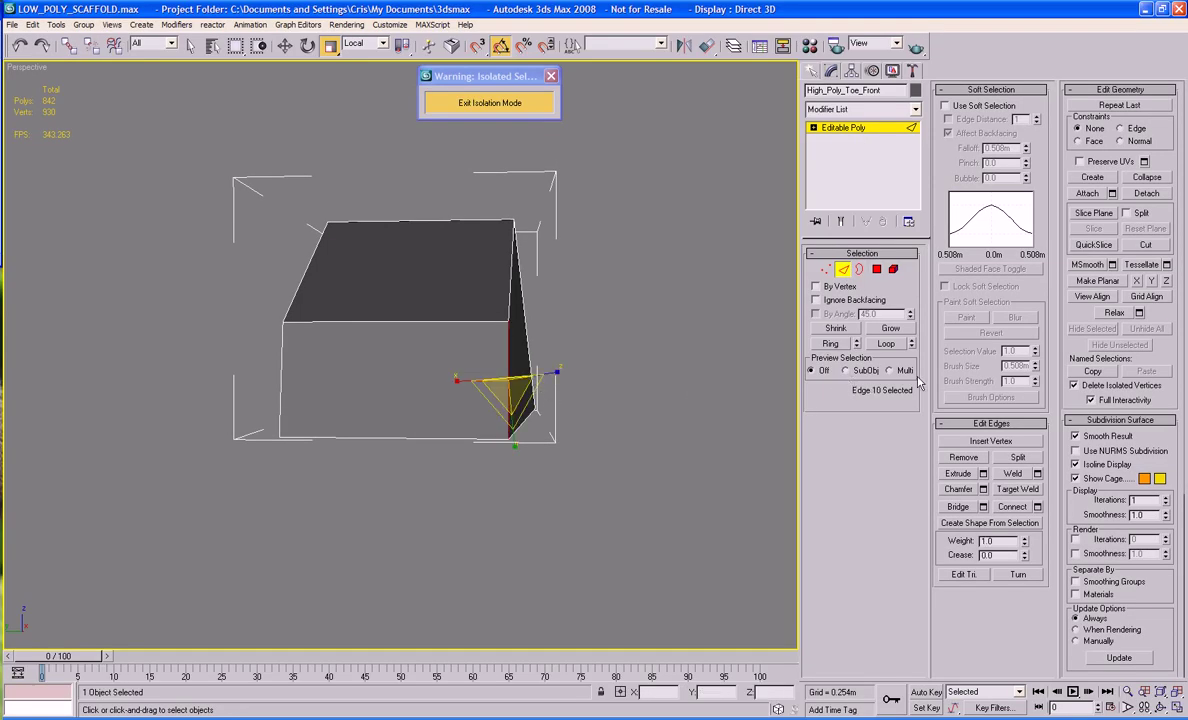
left_click(831, 343)
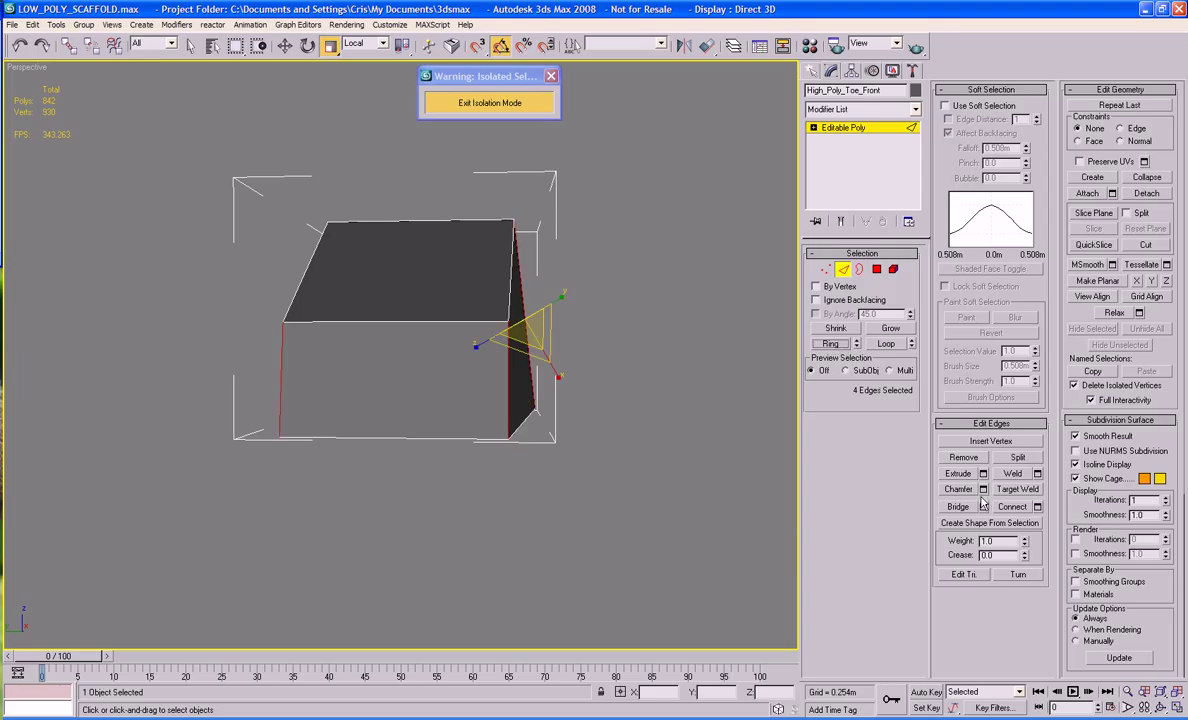
left_click(1037, 506)
key("Return")
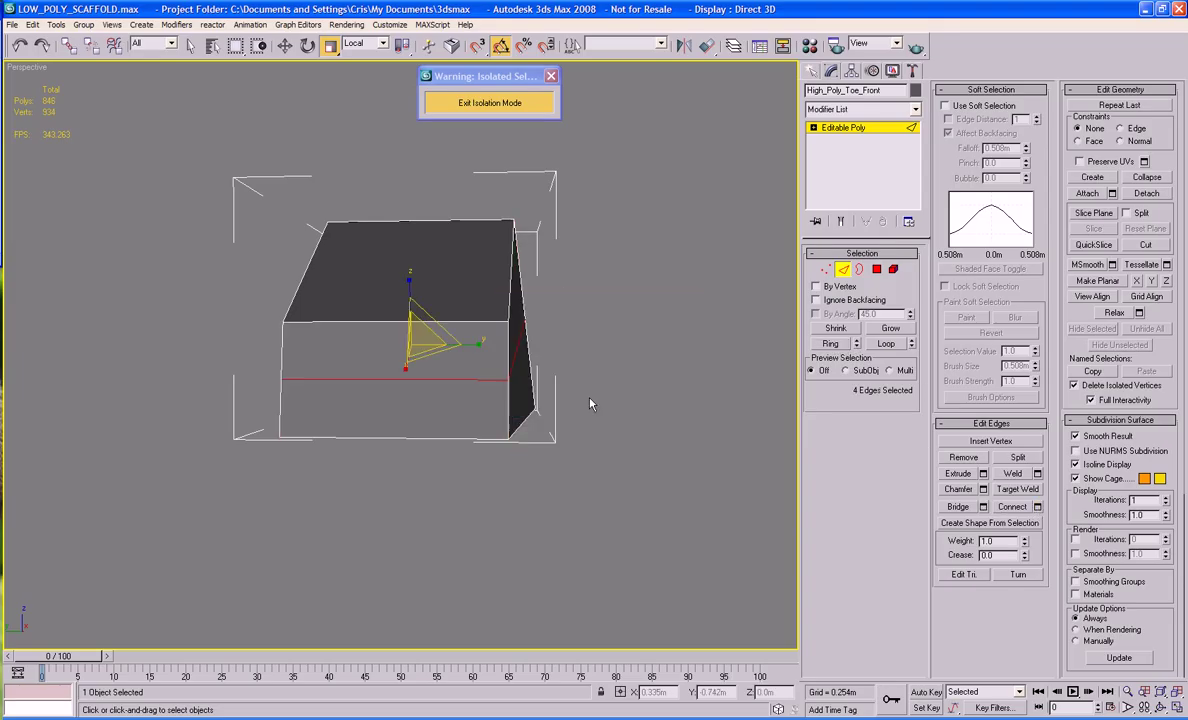
Select a vertex of the new horizontal loop and switch the reference coordinate system from Local to View.
middle_click_drag(519, 390, 507, 416)
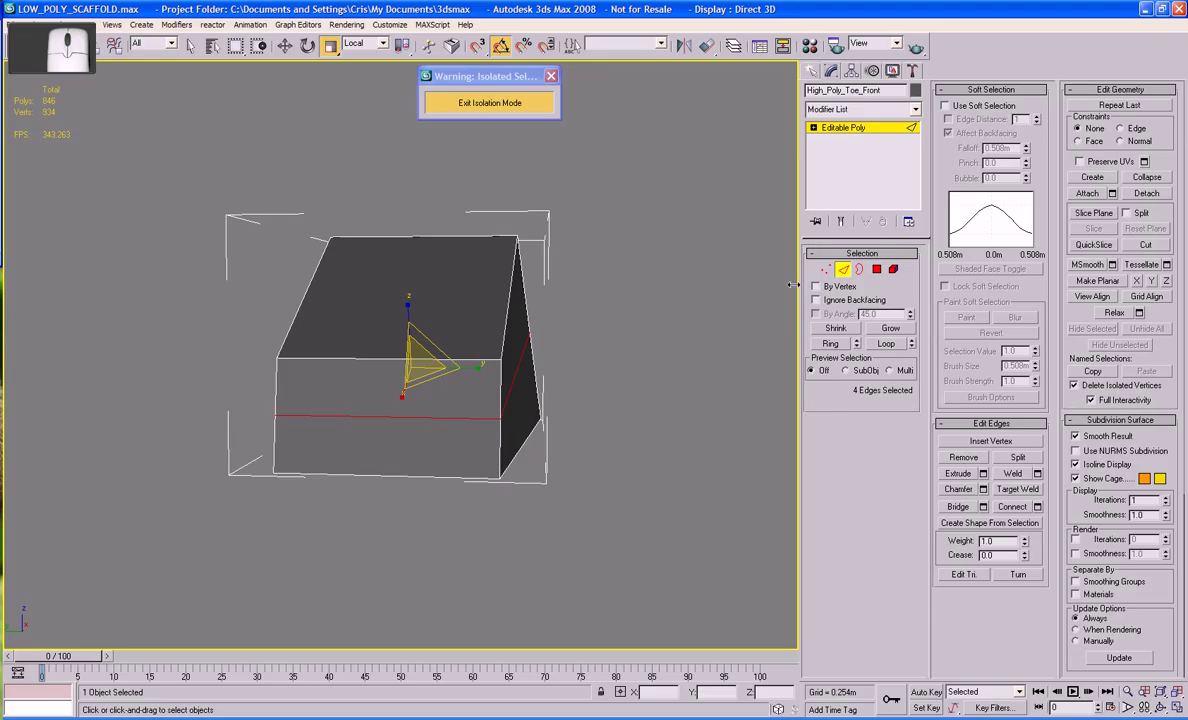
left_click(826, 269)
left_click(528, 340)
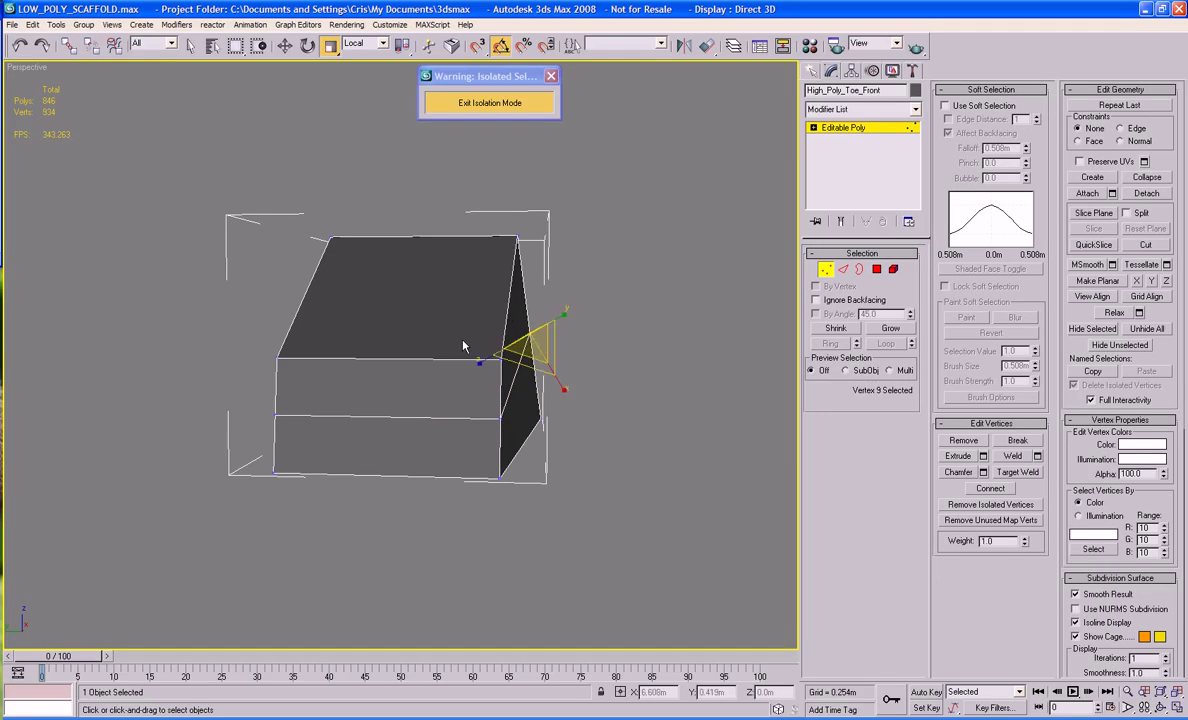
middle_click_drag(463, 346, 732, 363, "alt")
key("F3")
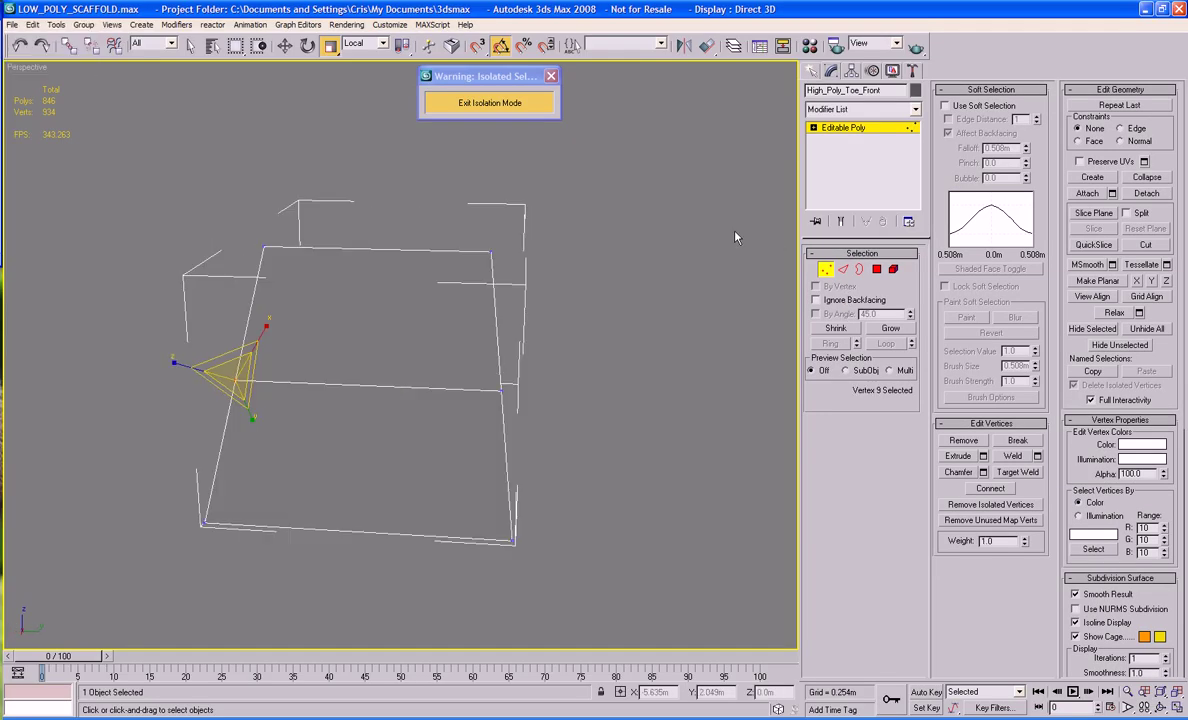
left_click(368, 43)
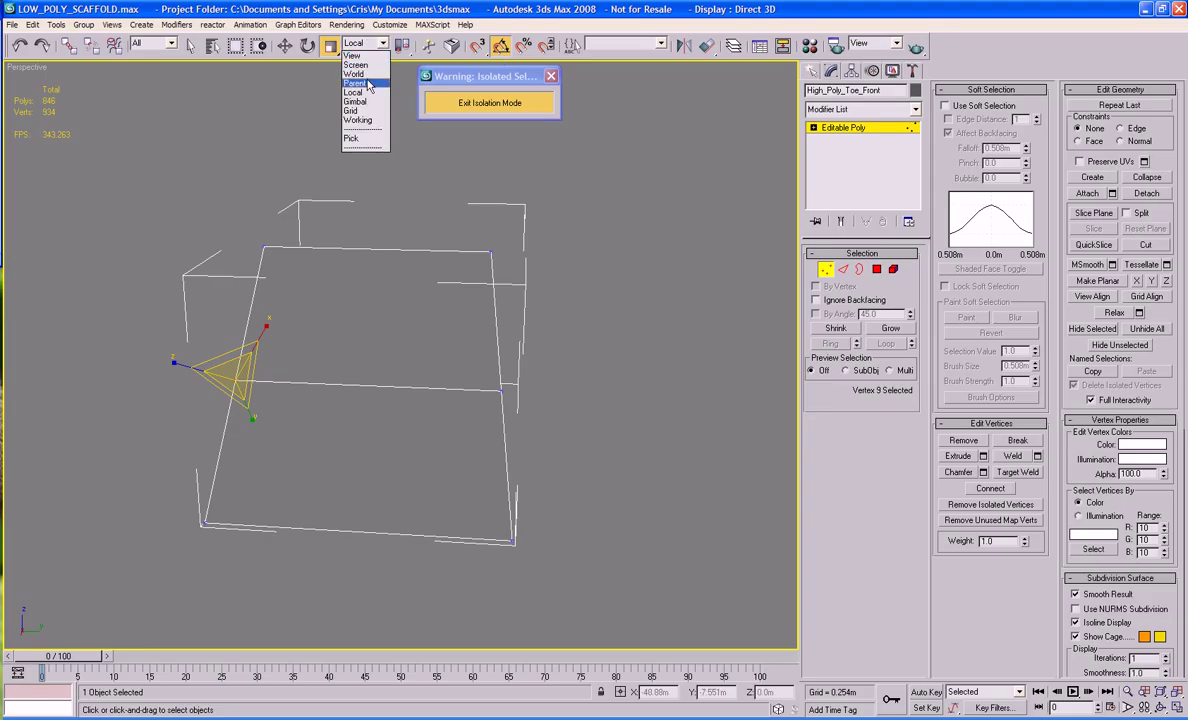
left_click(353, 55)
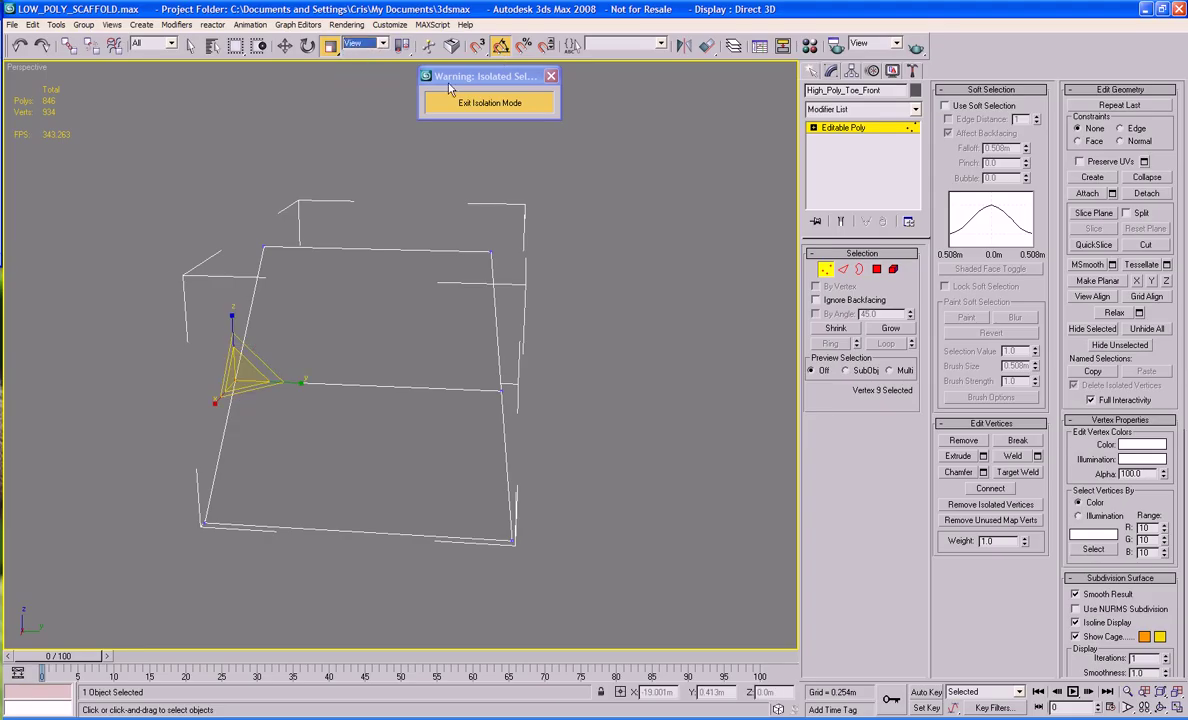
Select the ring of six edges running along the toe's length and connect them with one crosswise edge loop.
left_click(841, 271)
left_click(451, 406)
left_click(445, 391)
left_click_drag(426, 387, 430, 388)
mouse_move(430, 388)
middle_mouse_down("alt")
mouse_move(612, 366)
mouse_move(441, 357)
middle_mouse_up("alt")
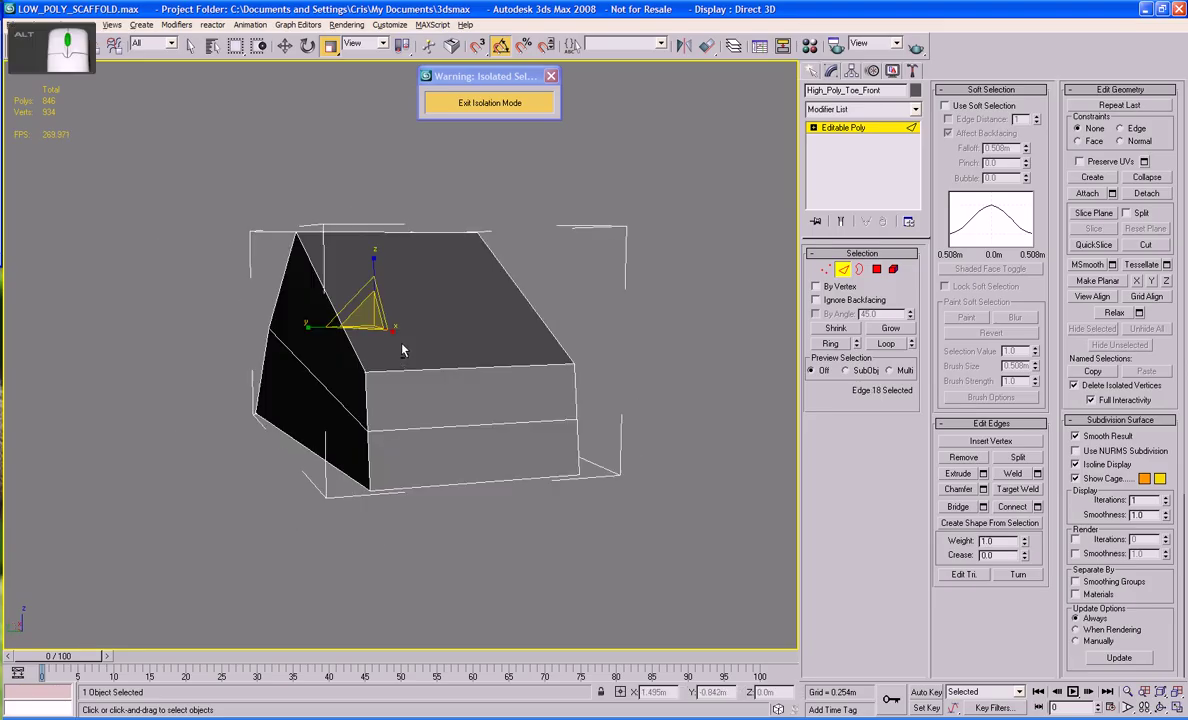
middle_click_drag(388, 341, 667, 332, "alt")
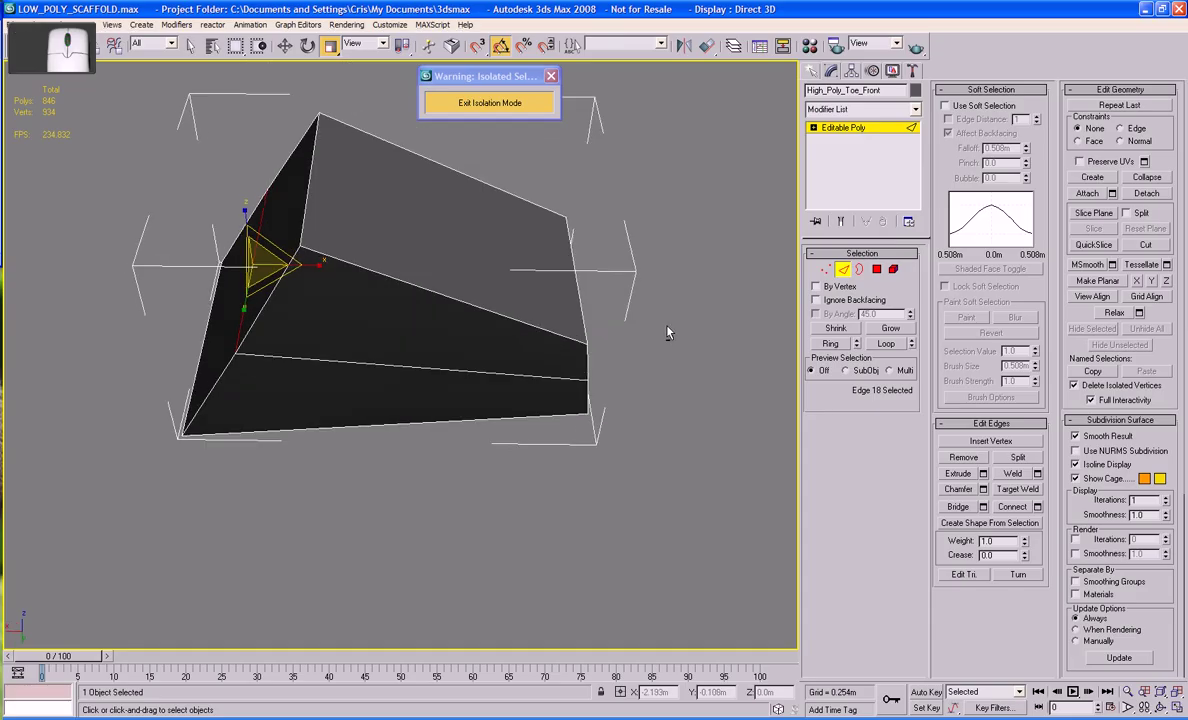
middle_click_drag(411, 217, 432, 183, "alt")
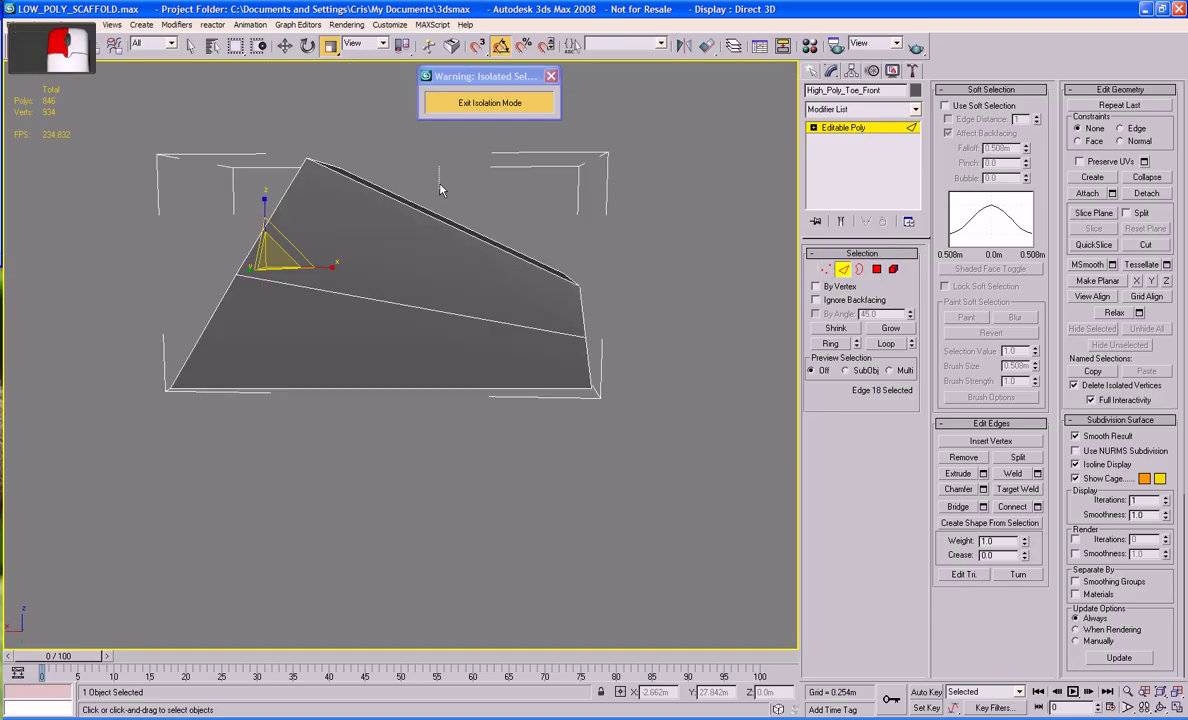
key("alt+r")
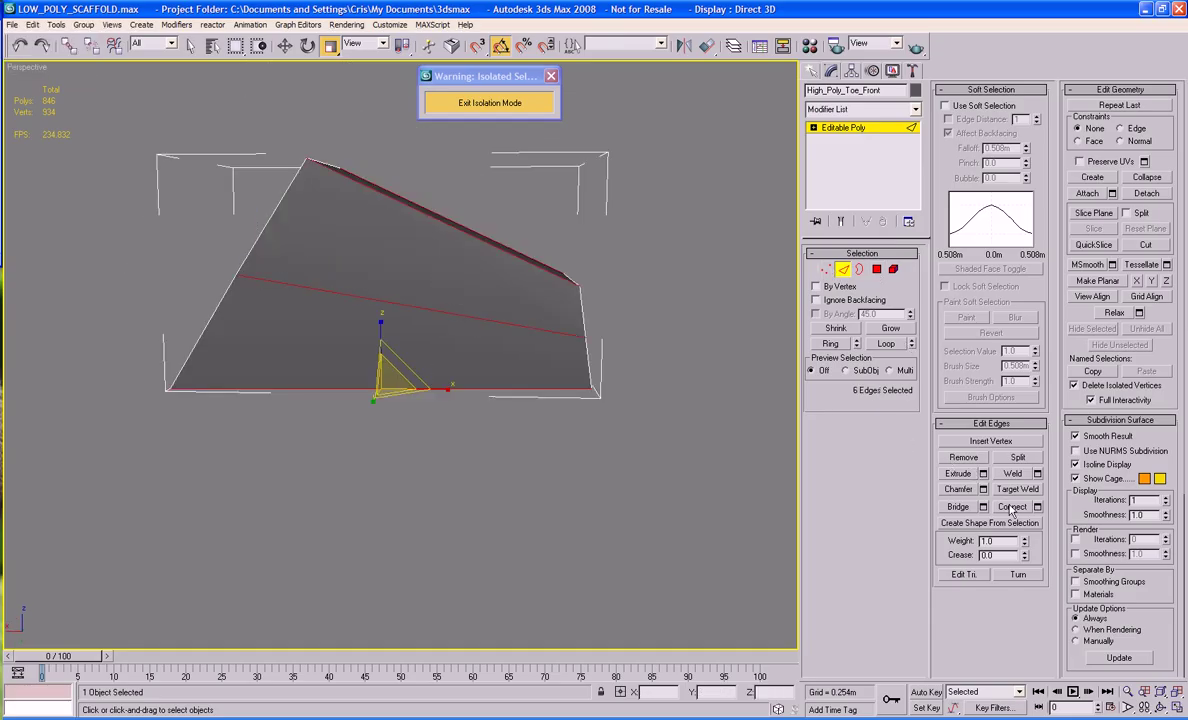
Select the ring of edges running across the toe's width and connect them with one lengthwise edge loop through the middle.
middle_click_drag(520, 330, 465, 206, "alt")
left_click(419, 481)
key("alt+r")
left_click(1012, 506)
left_click(597, 477)
Select all eight edges around the toe's underside and chamfer them by 0.025 m with 1 segment.
middle_click_drag(597, 477, 525, 329, "alt")
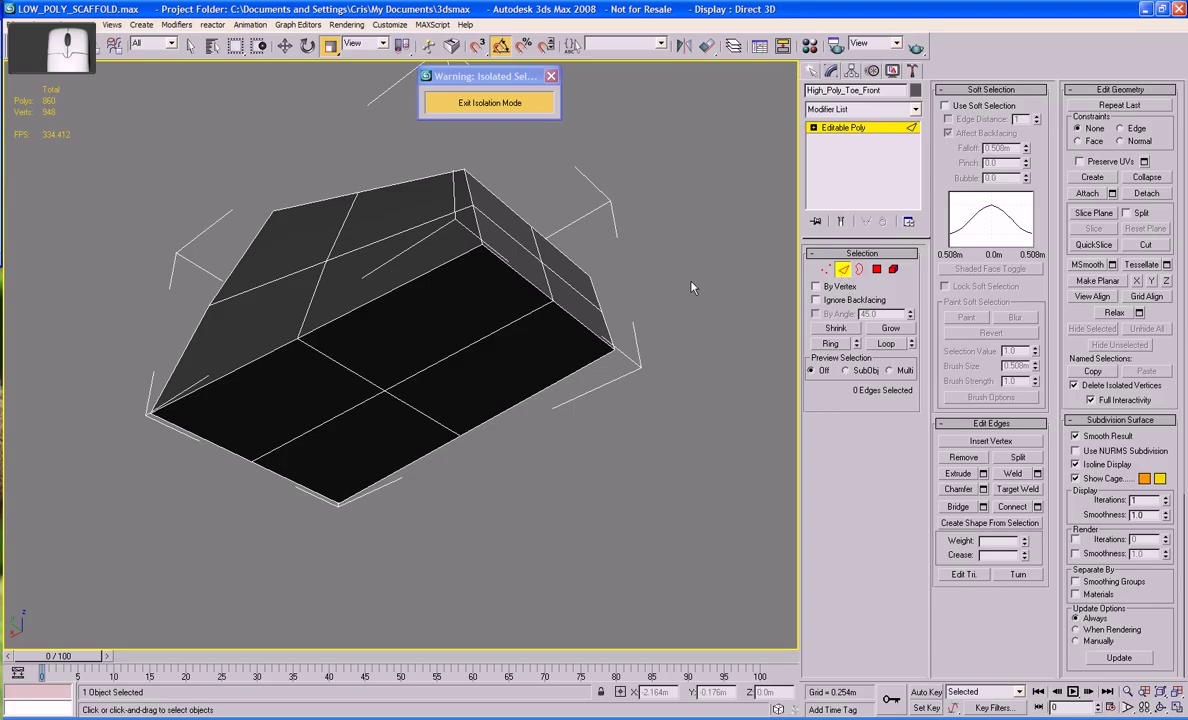
left_click(519, 281)
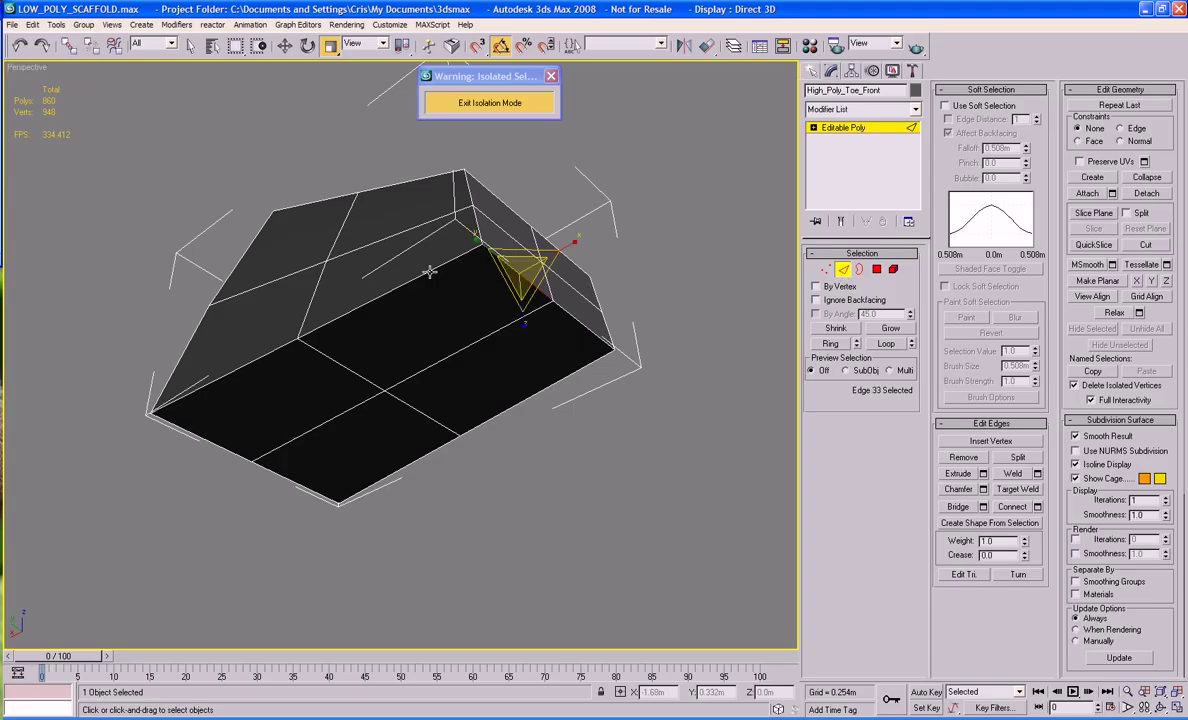
left_click(430, 271, "ctrl")
left_click(262, 355, "ctrl")
left_click(203, 437, "ctrl")
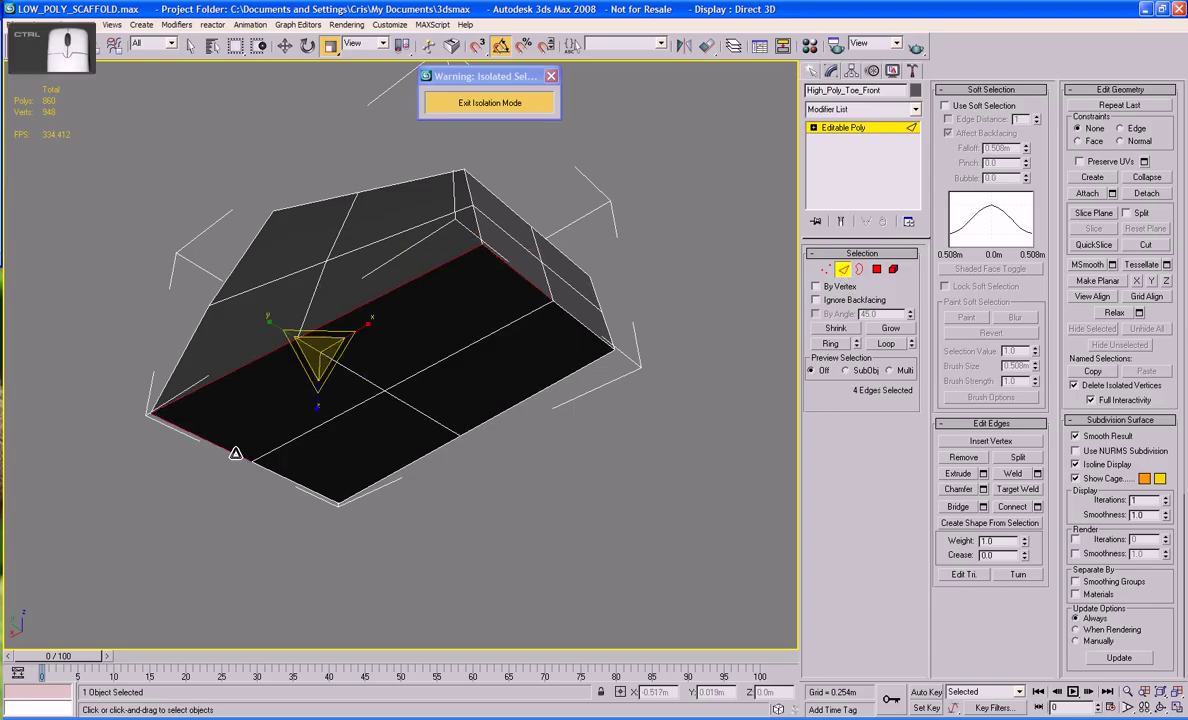
left_click(294, 481, "ctrl")
left_click(375, 483, "ctrl")
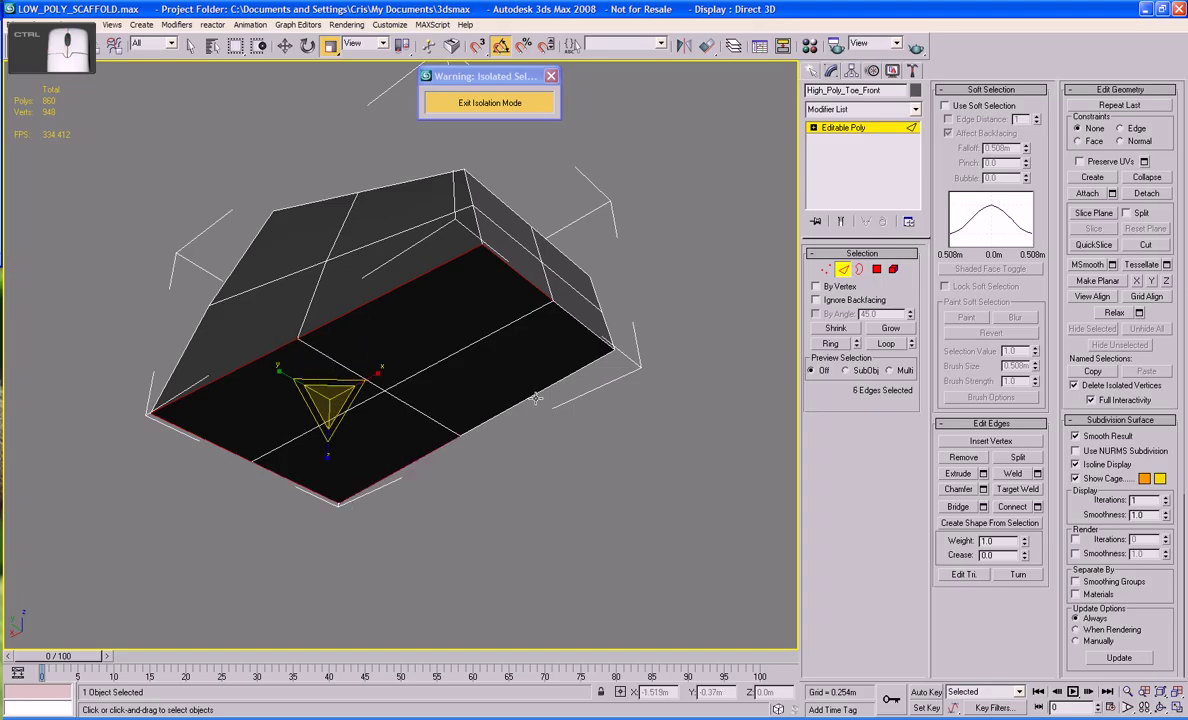
left_click(567, 311, "ctrl")
left_click(567, 311, "ctrl")
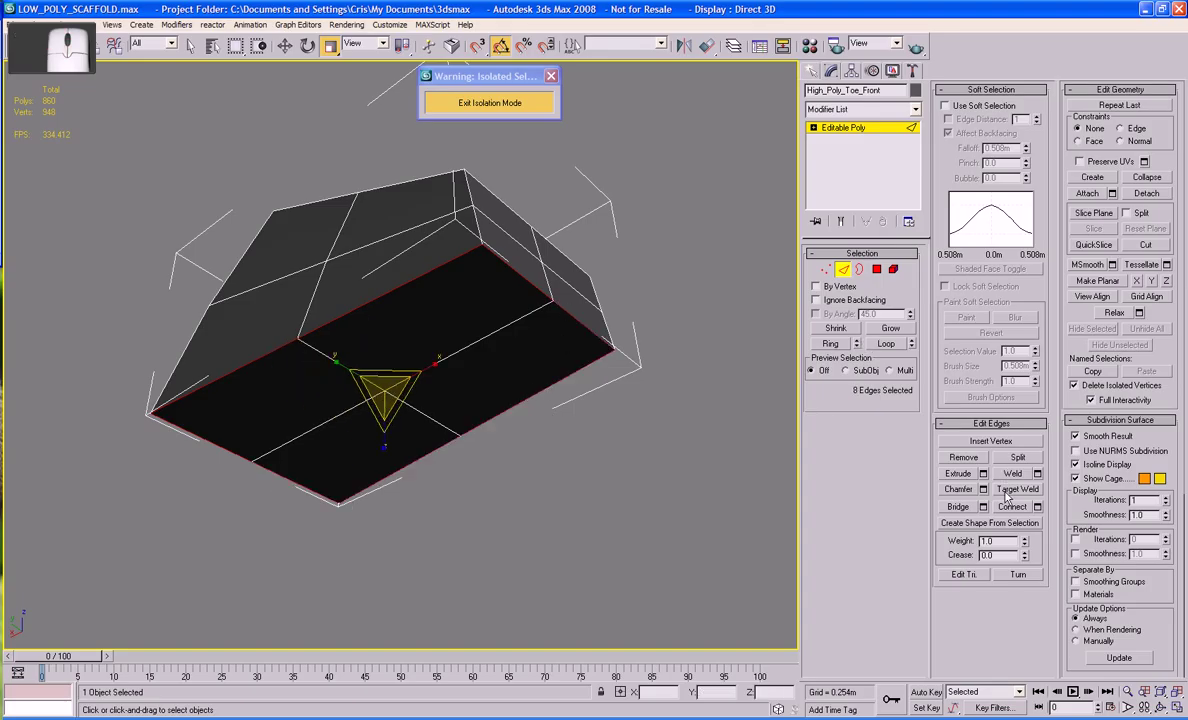
left_click(982, 489)
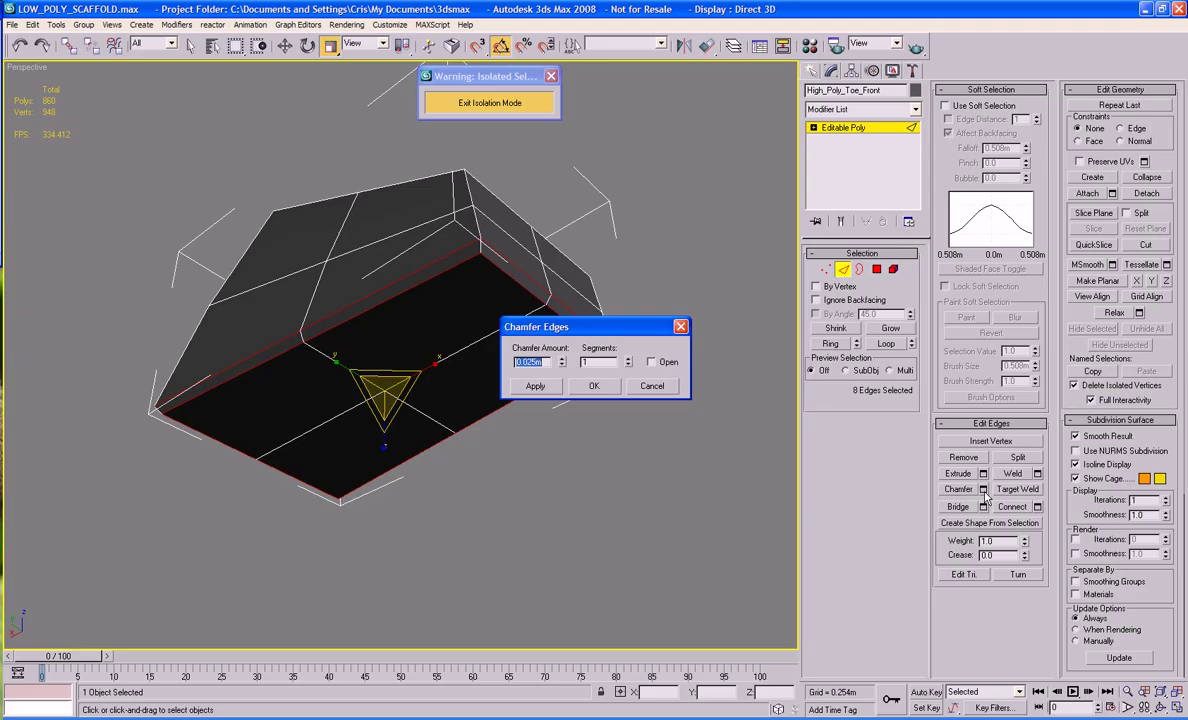
mouse_move(548, 411)
middle_mouse_down("alt")
mouse_move(543, 395)
mouse_move(558, 422)
middle_mouse_up("alt")
left_click(592, 388)
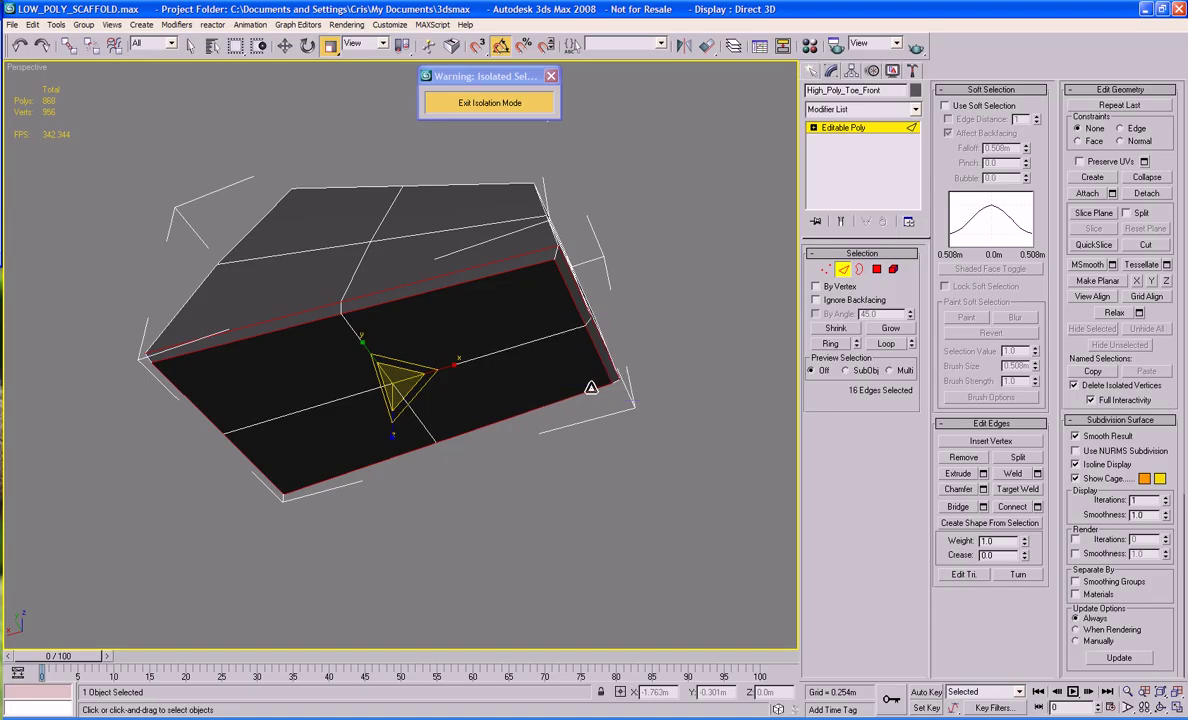
Select only the chamfer's eight inner edges bordering the flat underside and chamfer them freehand by about 0.011 m.
middle_click_drag(591, 388, 677, 422, "alt")
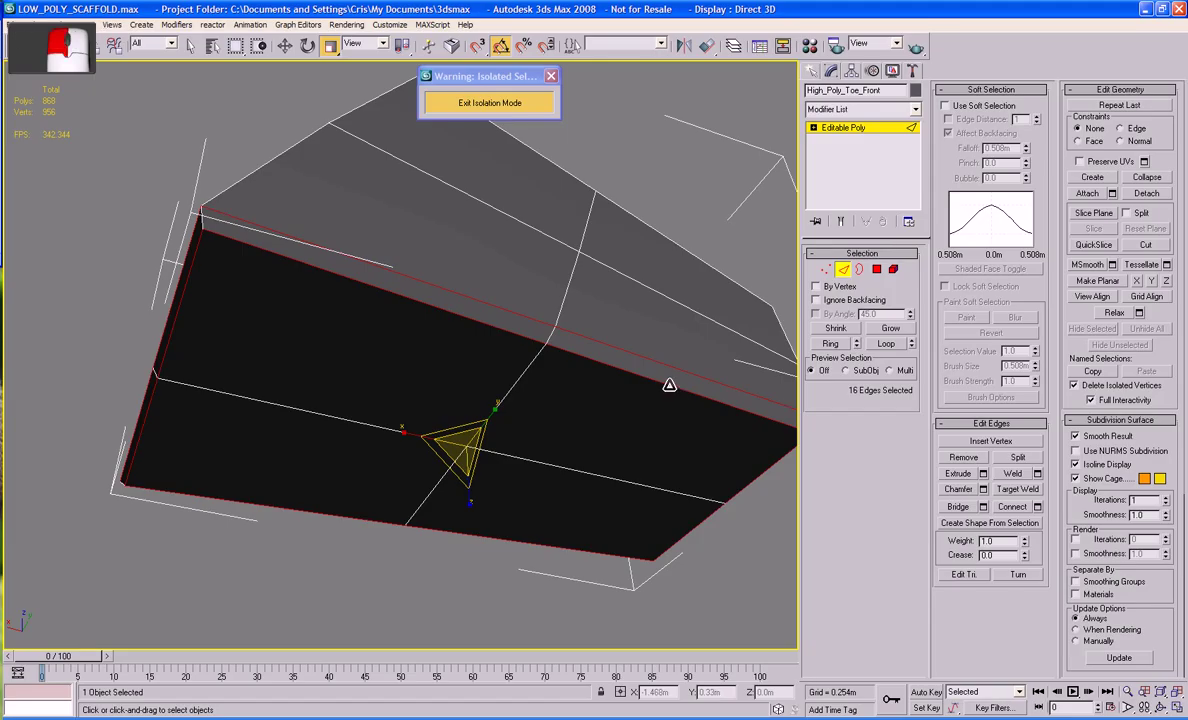
left_click(670, 387)
left_click(889, 344)
middle_click_drag(466, 356, 357, 298, "alt")
left_click(300, 303, "ctrl")
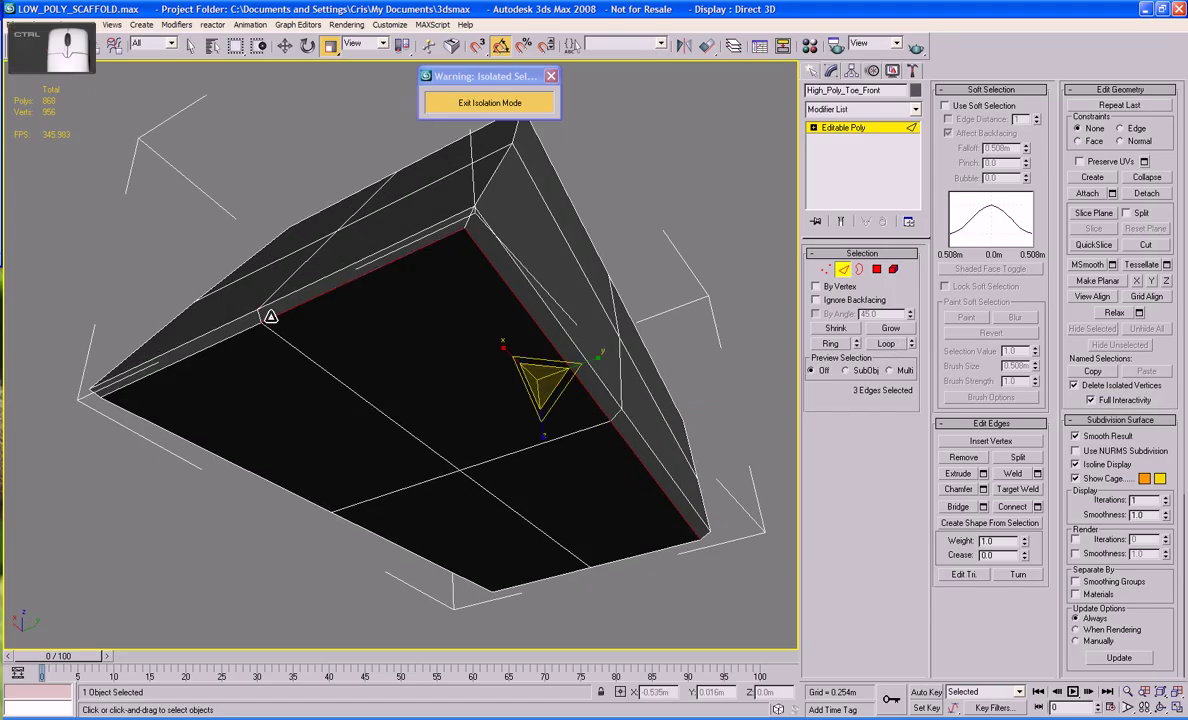
left_click(231, 337, "ctrl")
middle_click_drag(228, 334, 372, 348, "alt")
left_click(262, 436, "ctrl")
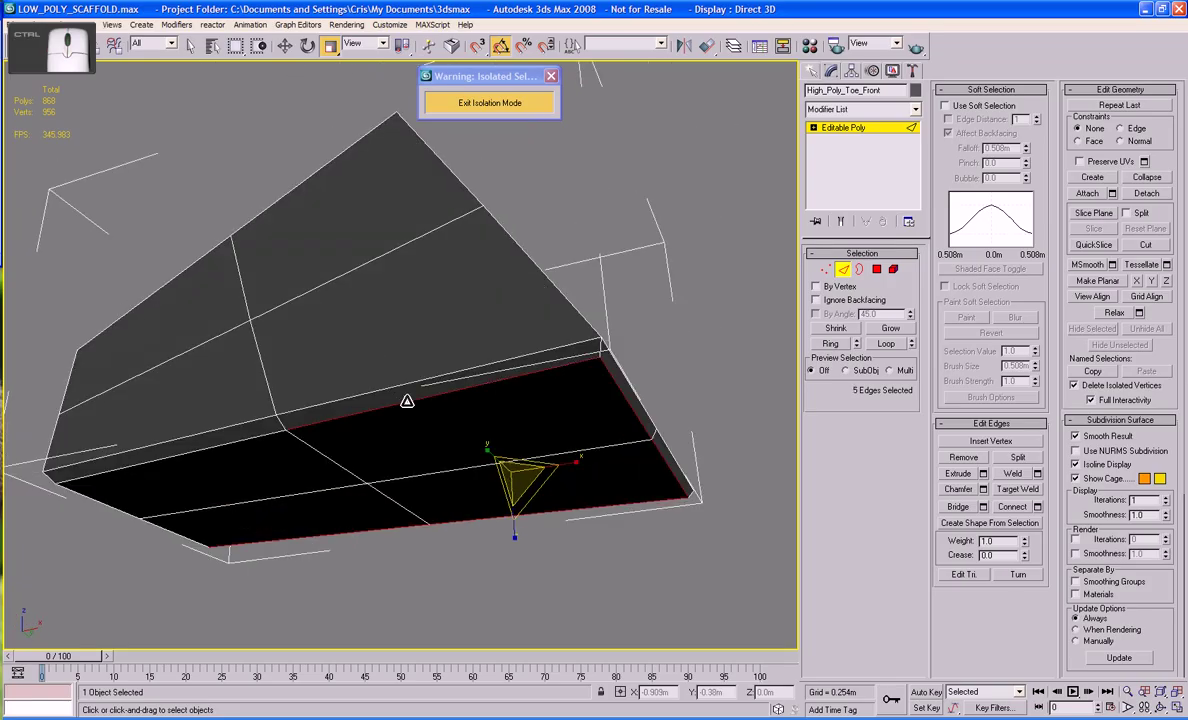
left_click(245, 436, "ctrl")
middle_click_drag(231, 427, 302, 398, "alt")
left_click(252, 247, "ctrl")
left_click(164, 265, "ctrl")
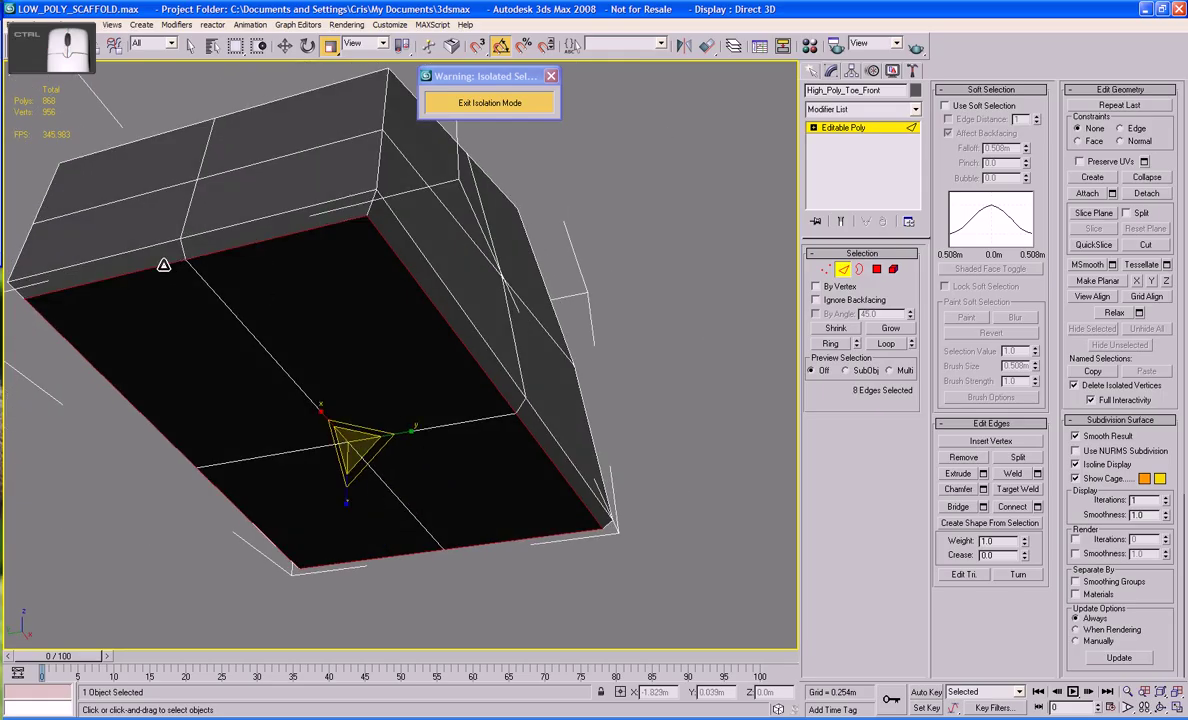
middle_click_drag(400, 310, 340, 300, "alt")
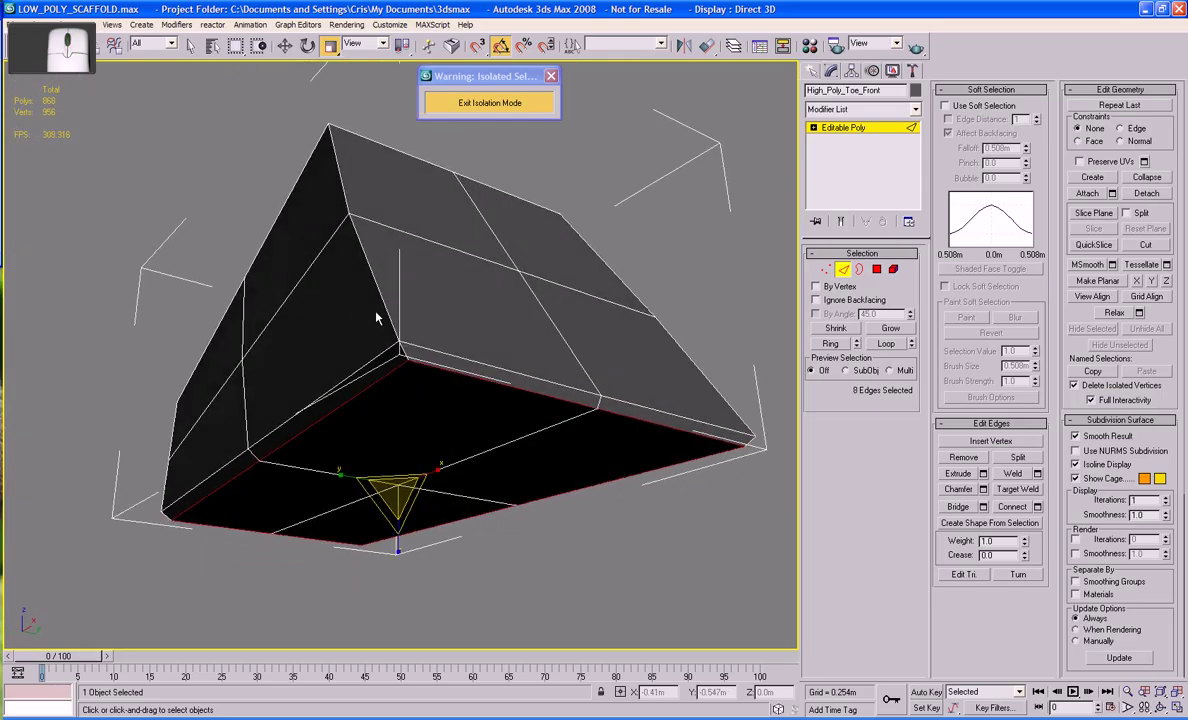
left_click(958, 489)
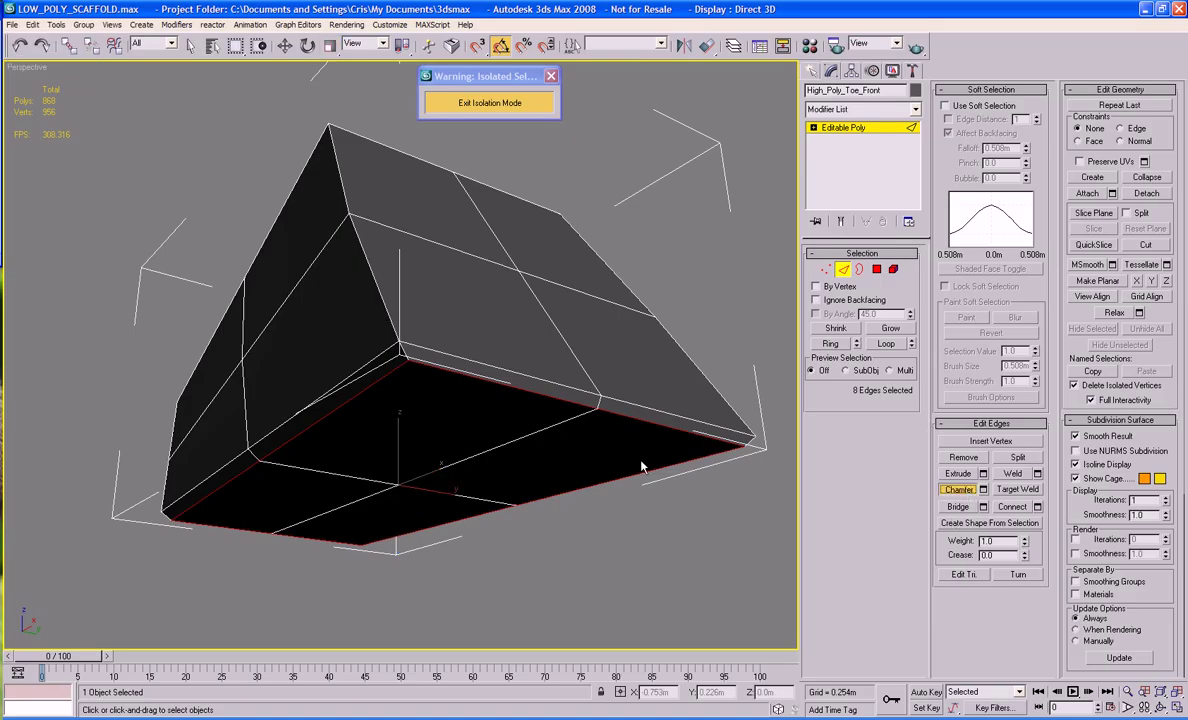
left_click_drag(530, 392, 530, 389)
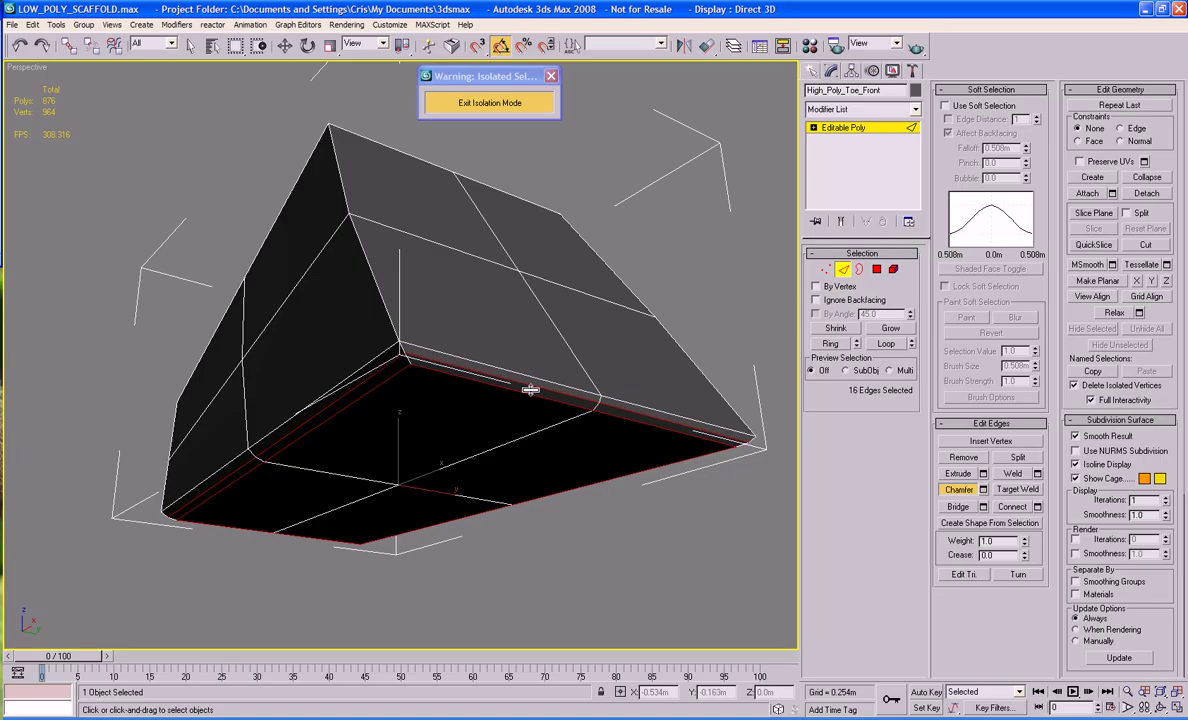
Chamfer the sixteen selected underside edges by 0.005 m with 1 segment and check the shading without edged faces.
scroll(553, 402, "up", 3)
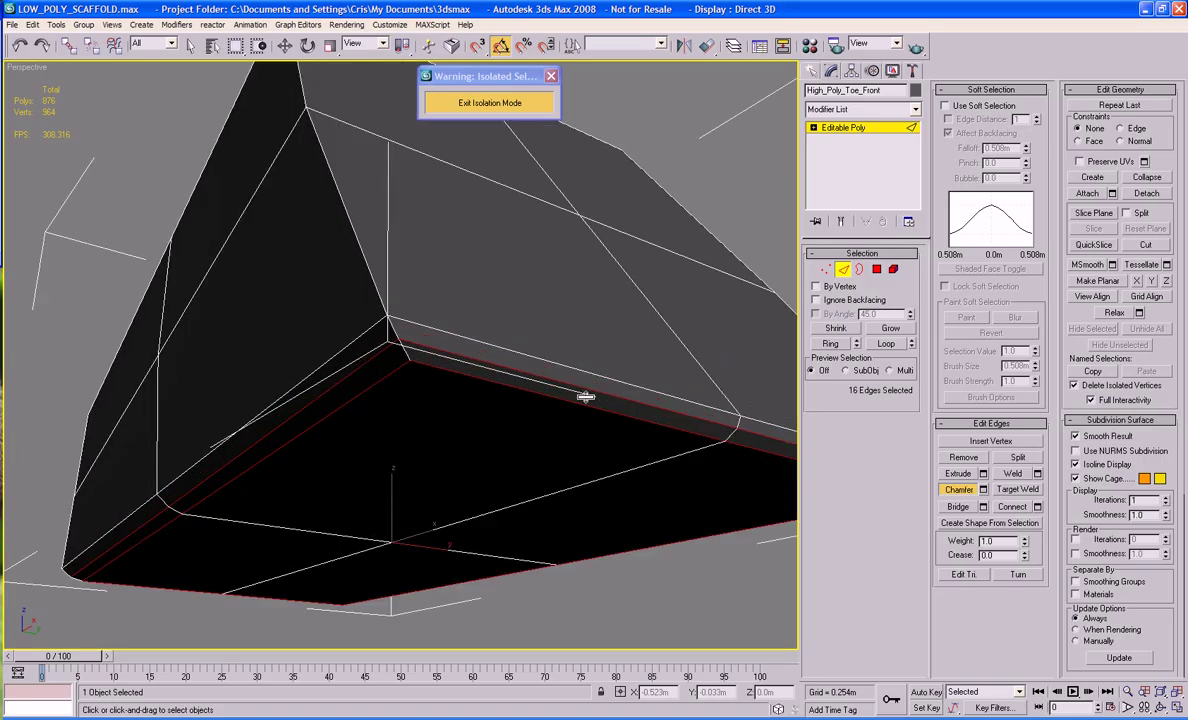
left_click(983, 489)
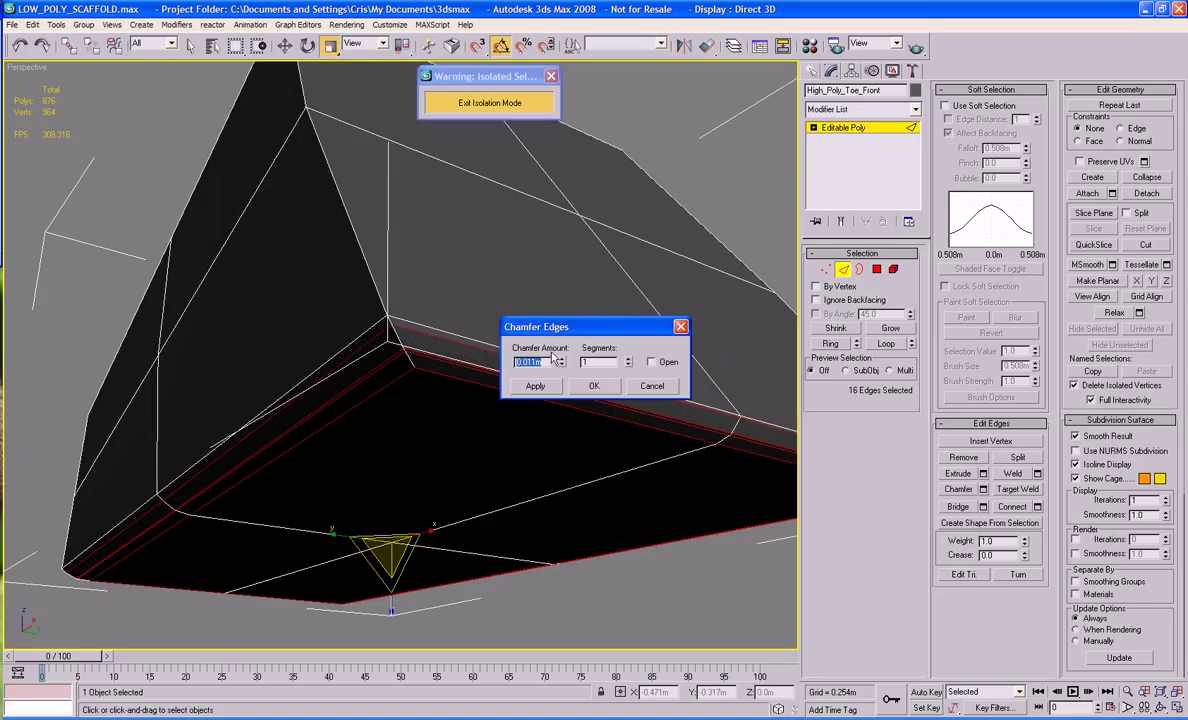
left_click_drag(561, 362, 563, 386)
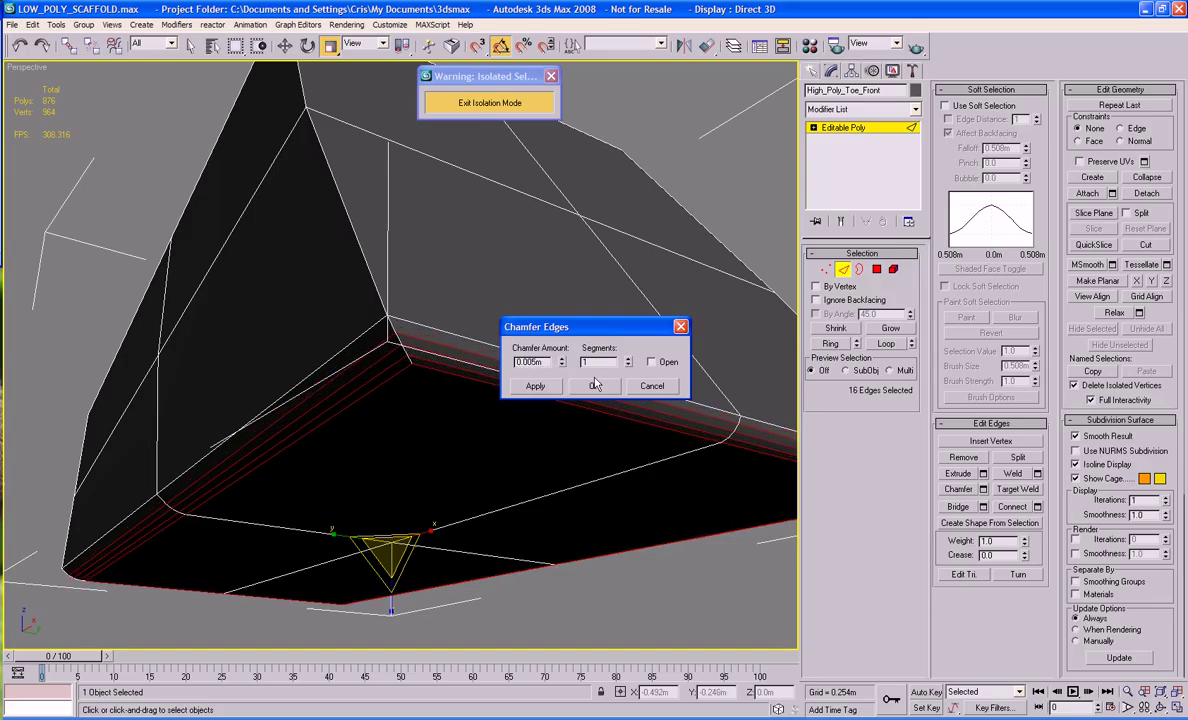
left_click(598, 387)
key("z")
middle_click_drag(671, 189, 830, 290, "alt")
key("F4")
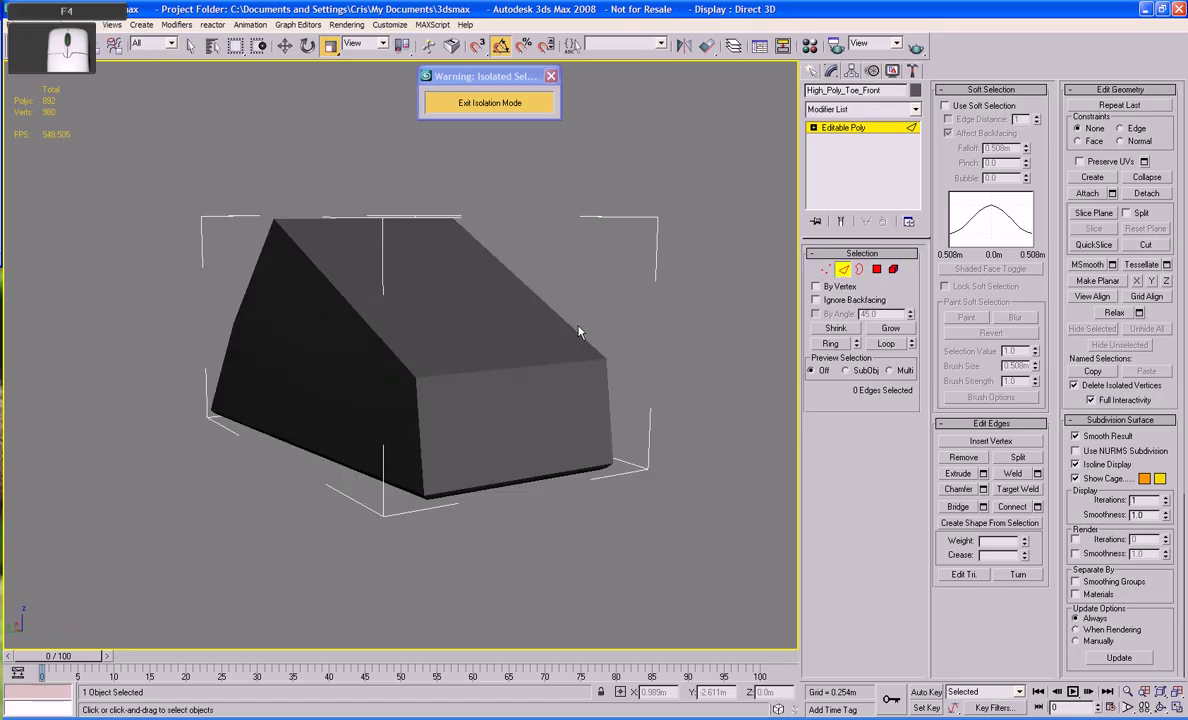
key("F4")
Select the sloping side edges and vertical front corner edges on both sides of the toe, extending the selection along their loops.
middle_click_drag(585, 364, 340, 285, "alt")
left_click(334, 296)
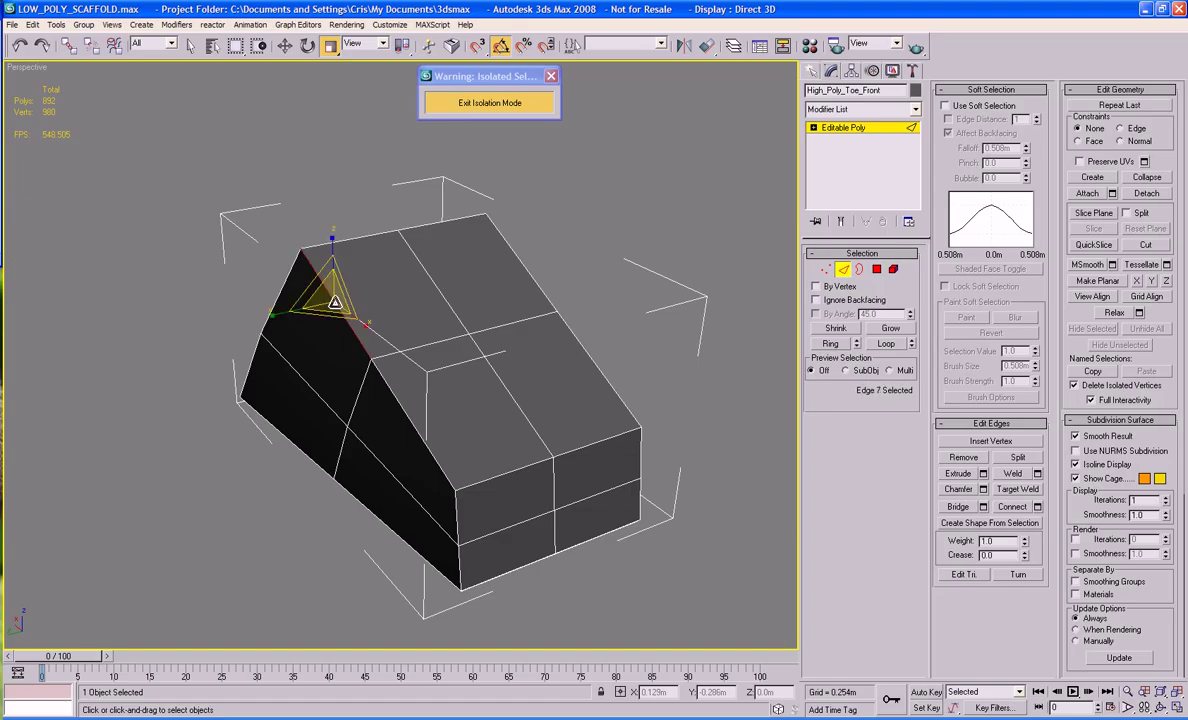
left_click(502, 236, "ctrl")
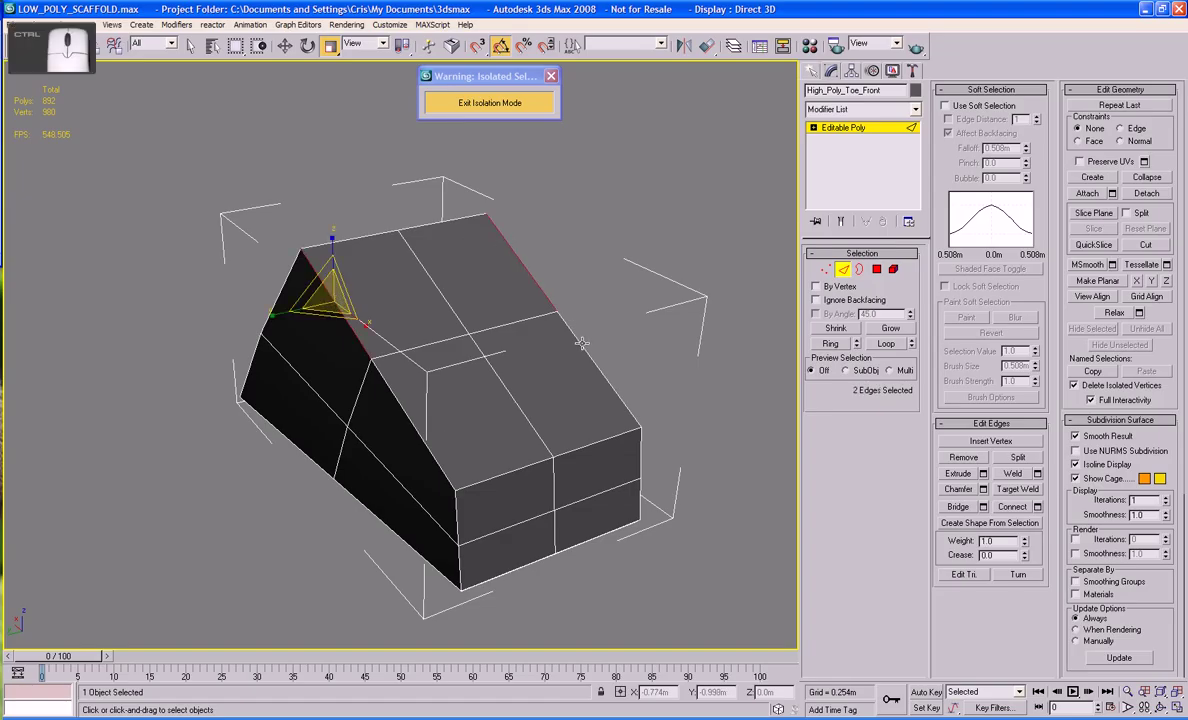
left_click(575, 338, "ctrl")
left_click(426, 441, "ctrl")
left_click(458, 525, "ctrl")
left_click(461, 558, "ctrl")
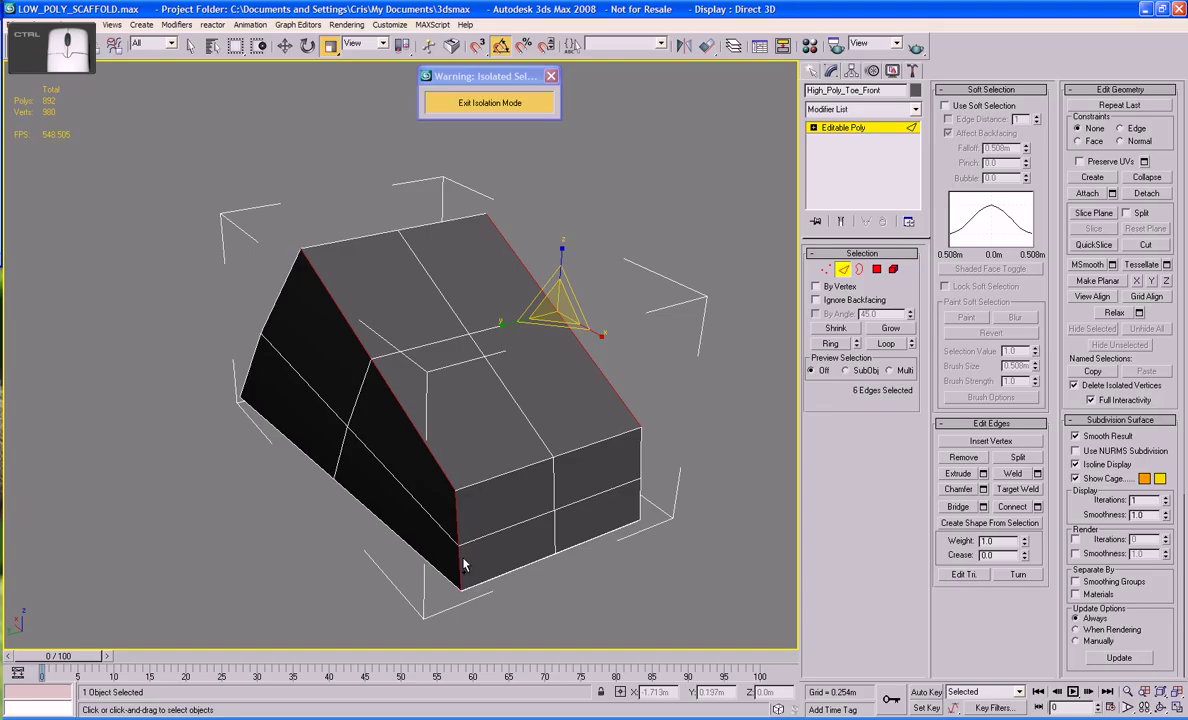
left_click(639, 503, "ctrl")
left_click(639, 449, "ctrl")
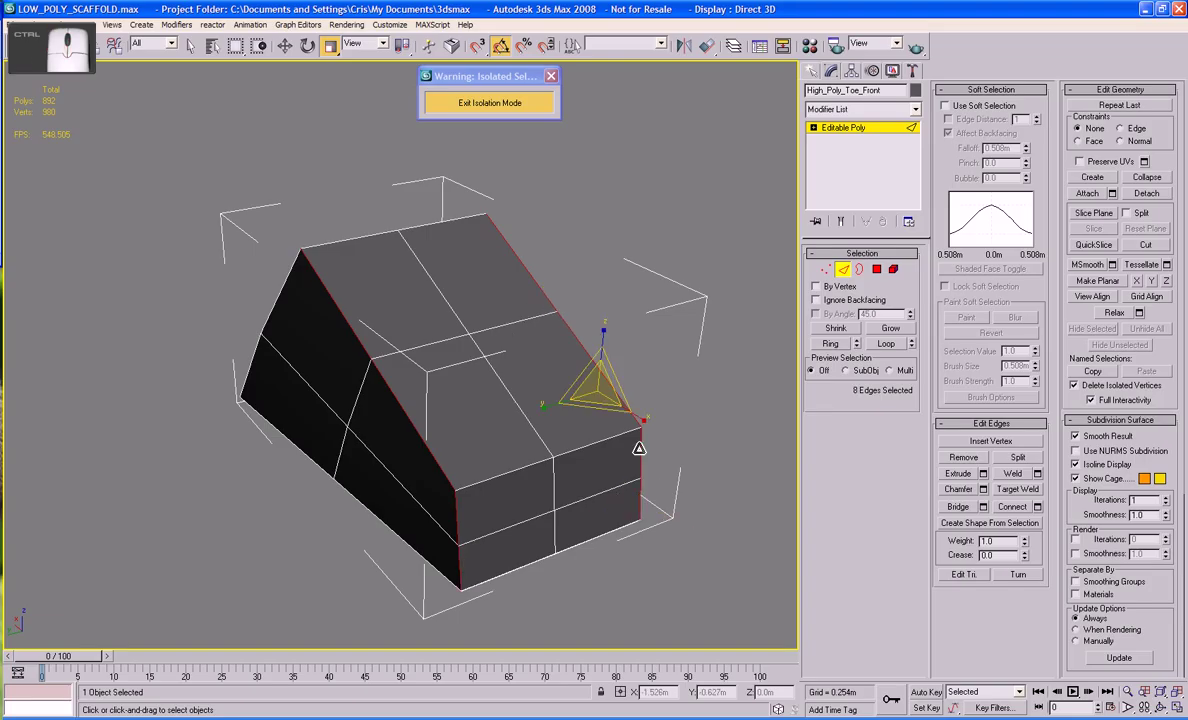
left_click(886, 343)
Round the toe's sixteen selected side and corner edges with two successive freehand chamfers.
middle_click_drag(681, 471, 552, 398, "alt")
scroll(552, 390, "up", 6)
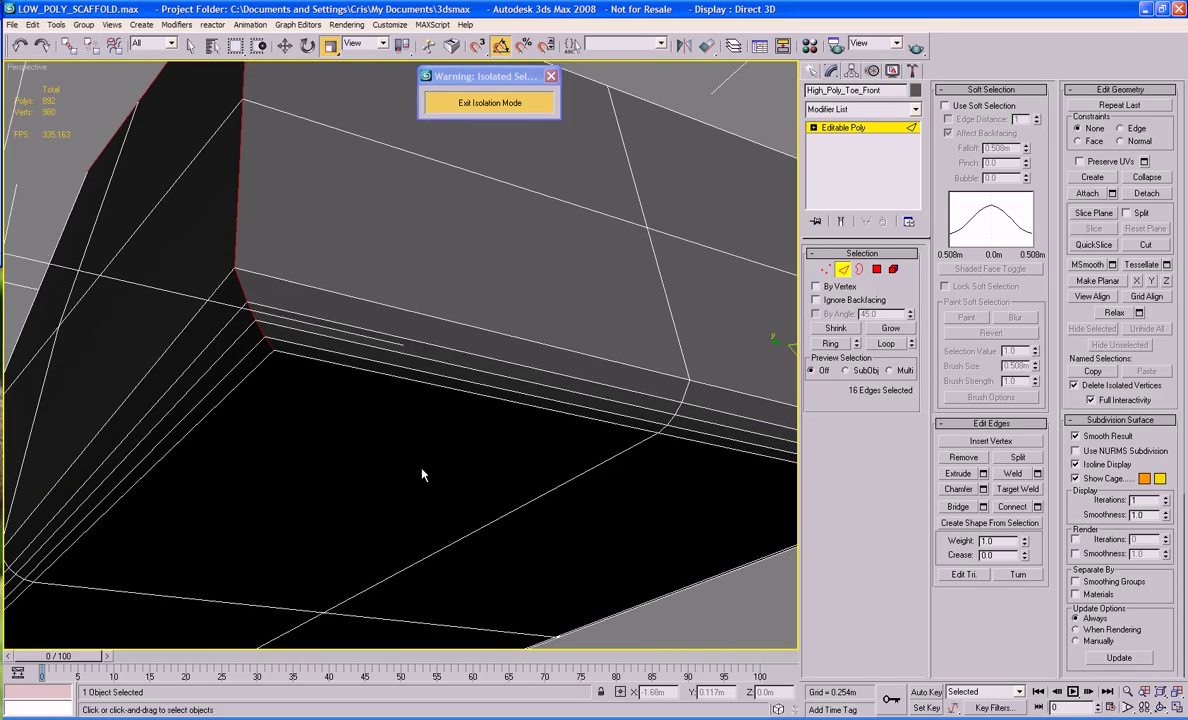
key("z")
middle_click_drag(424, 405, 441, 395, "alt")
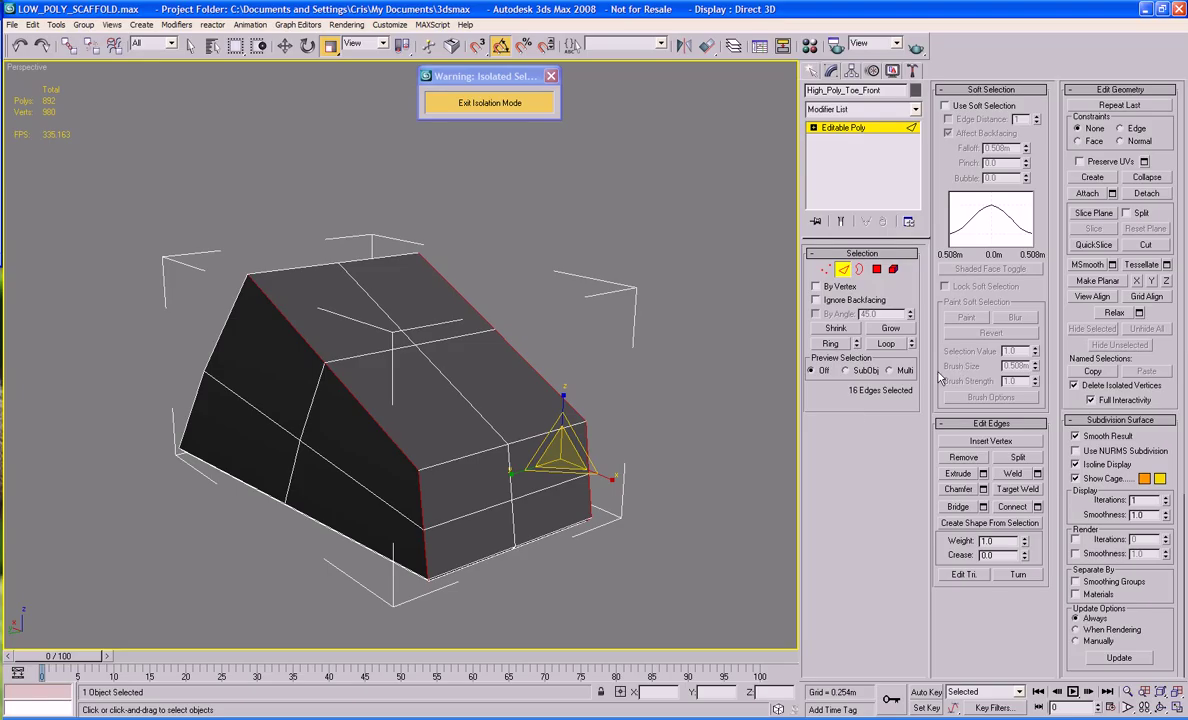
left_click_drag(597, 478, 814, 559)
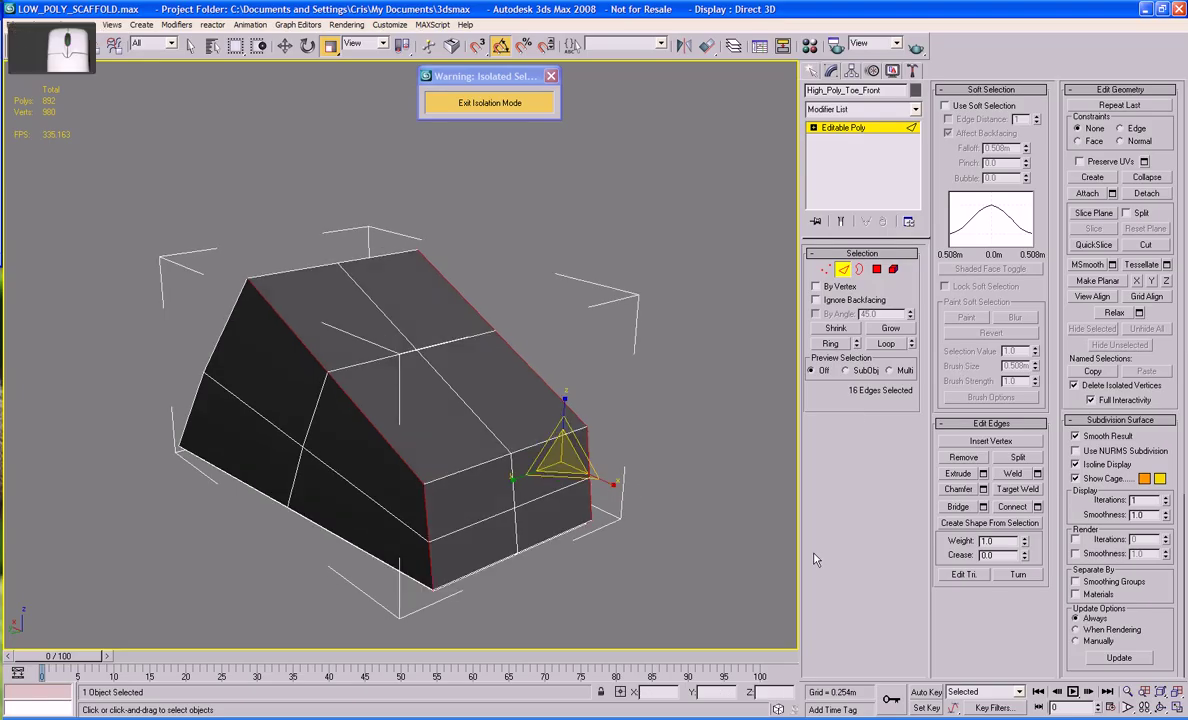
left_click(957, 490)
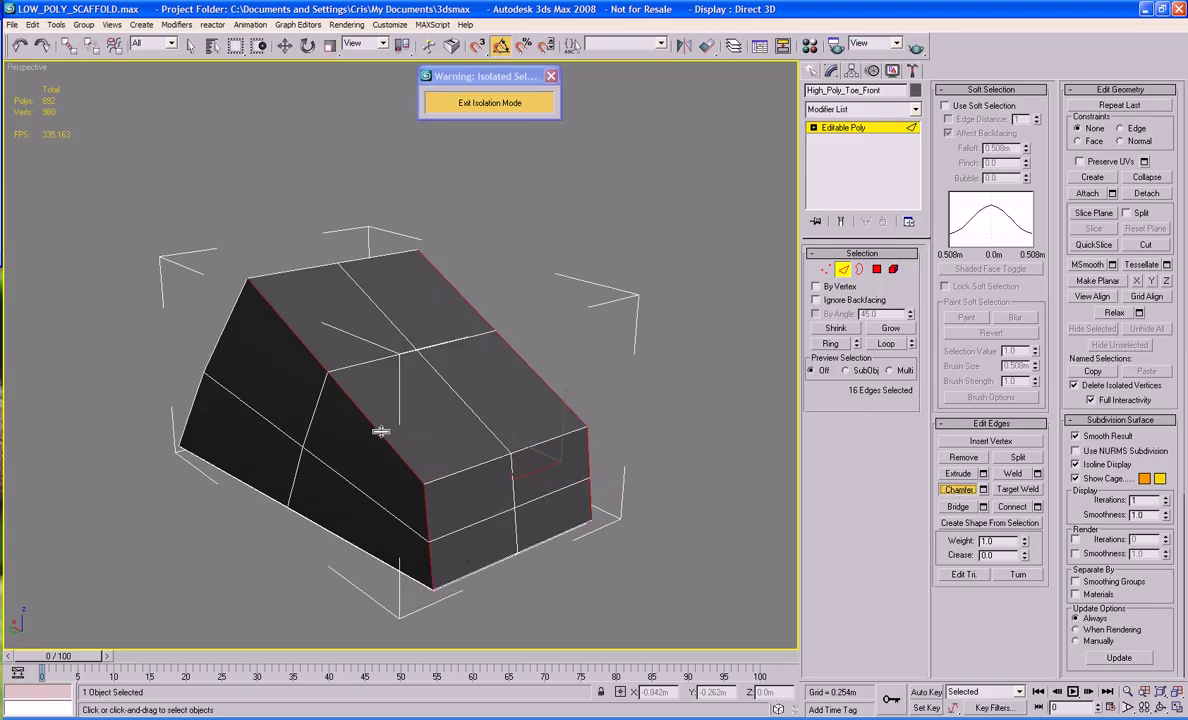
left_click_drag(383, 430, 391, 424)
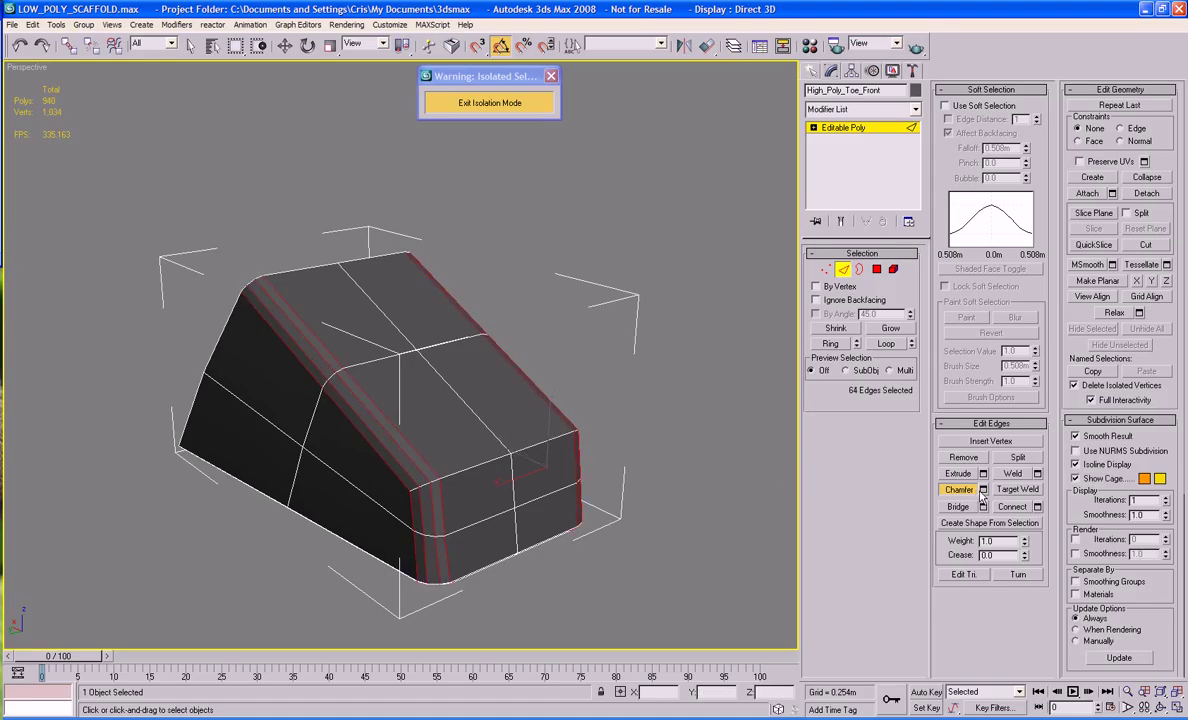
Chamfer the rounded side edges once more by 0.007 m with 1 segment and clear the edge selection.
left_click(983, 489)
left_click_drag(561, 364, 563, 387)
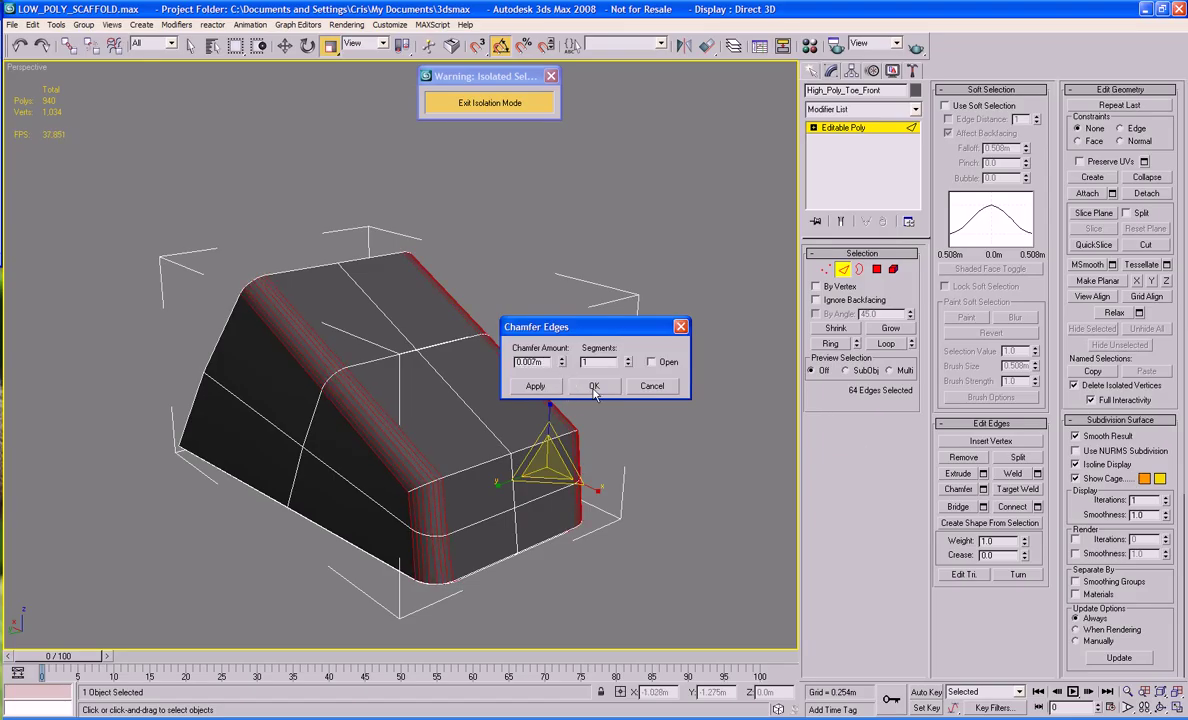
left_click(594, 386)
left_click(639, 302)
middle_click_drag(639, 302, 655, 262, "alt")
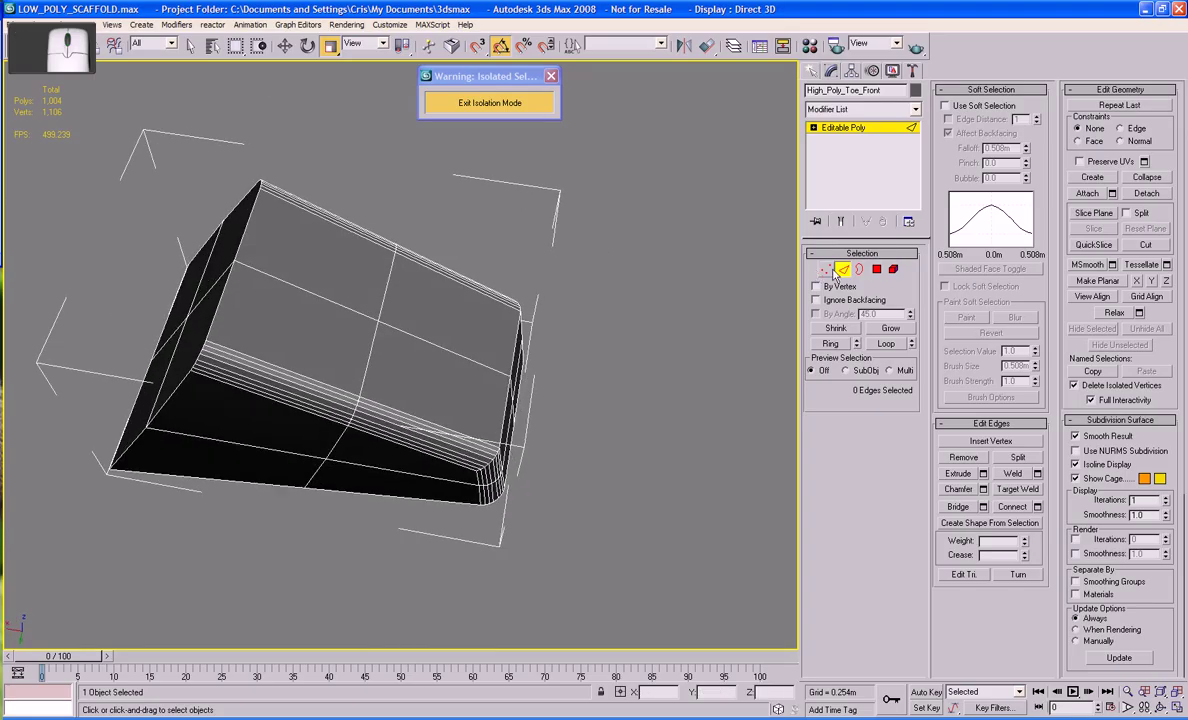
Select all vertices at the toe's front end and apply an FFD 2x2x2 modifier in control point editing.
left_click(842, 269)
left_click(825, 269)
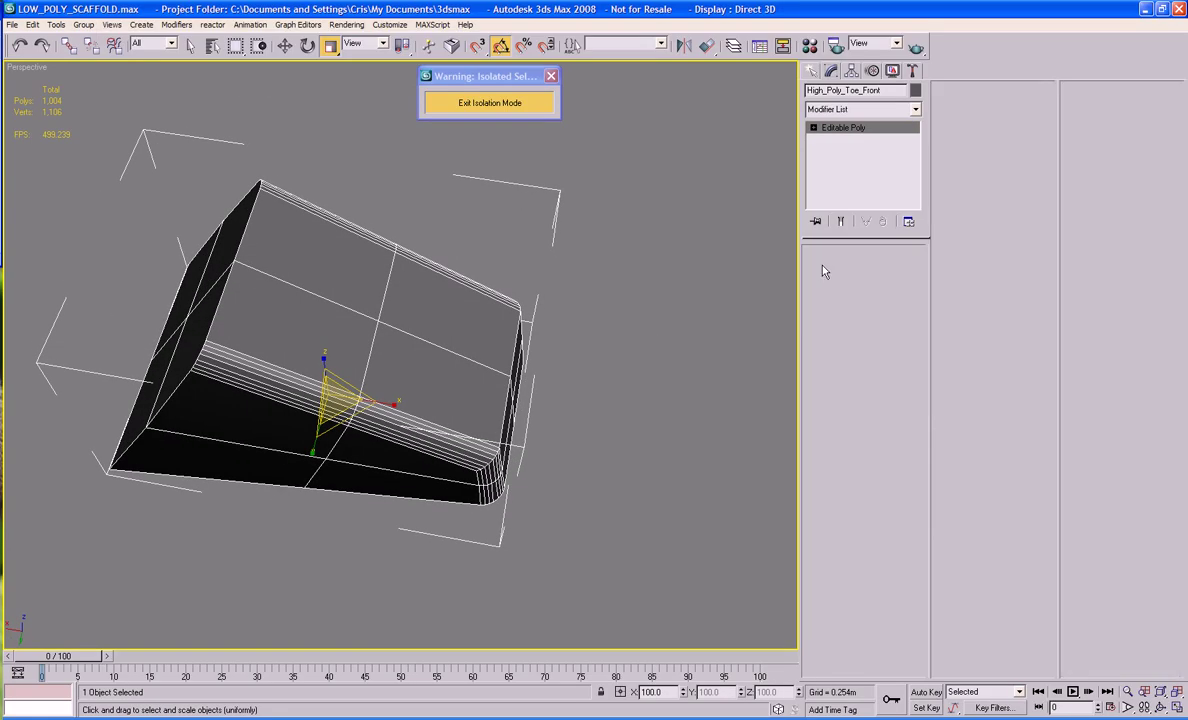
left_click_drag(564, 252, 443, 548)
middle_click_drag(443, 548, 396, 389, "alt")
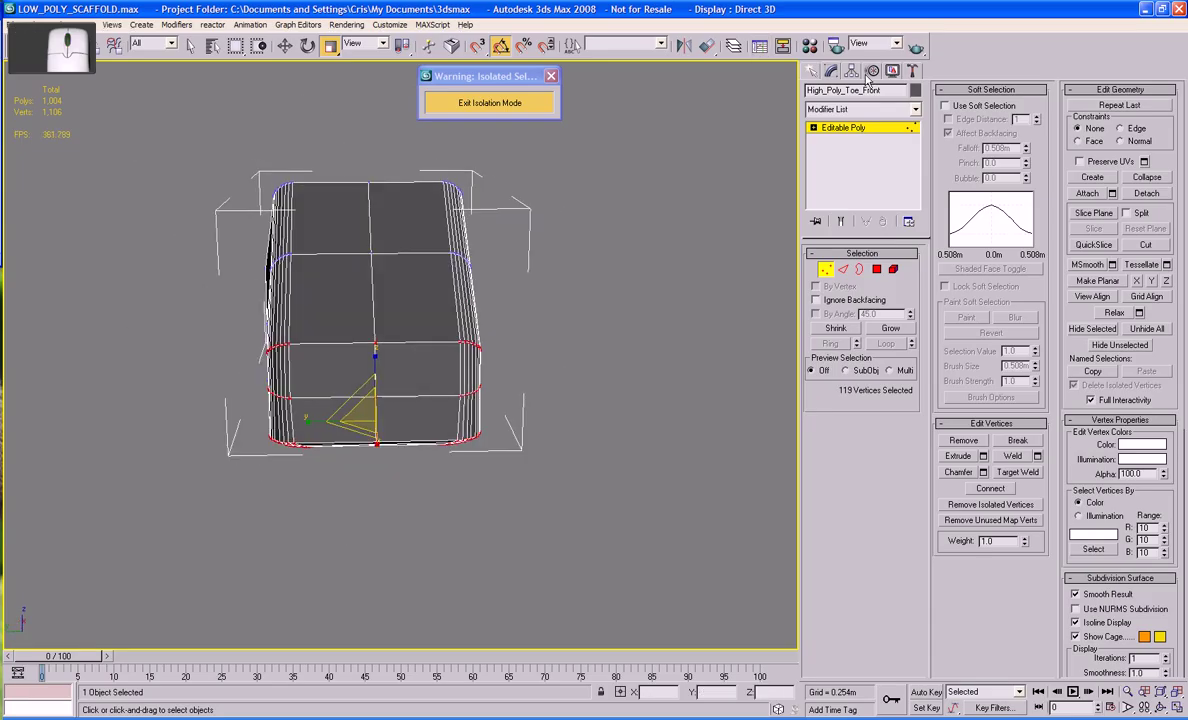
left_click(868, 109)
type("ff")
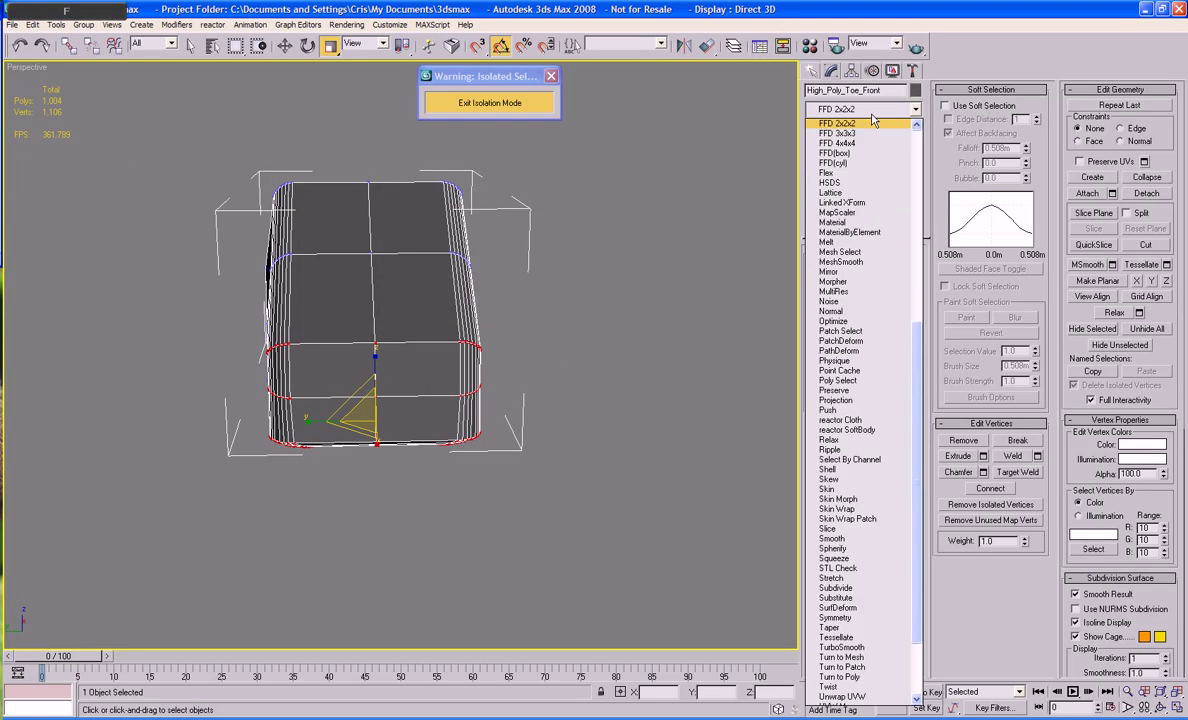
key("Return")
key("1")
middle_click_drag(610, 180, 681, 186, "alt")
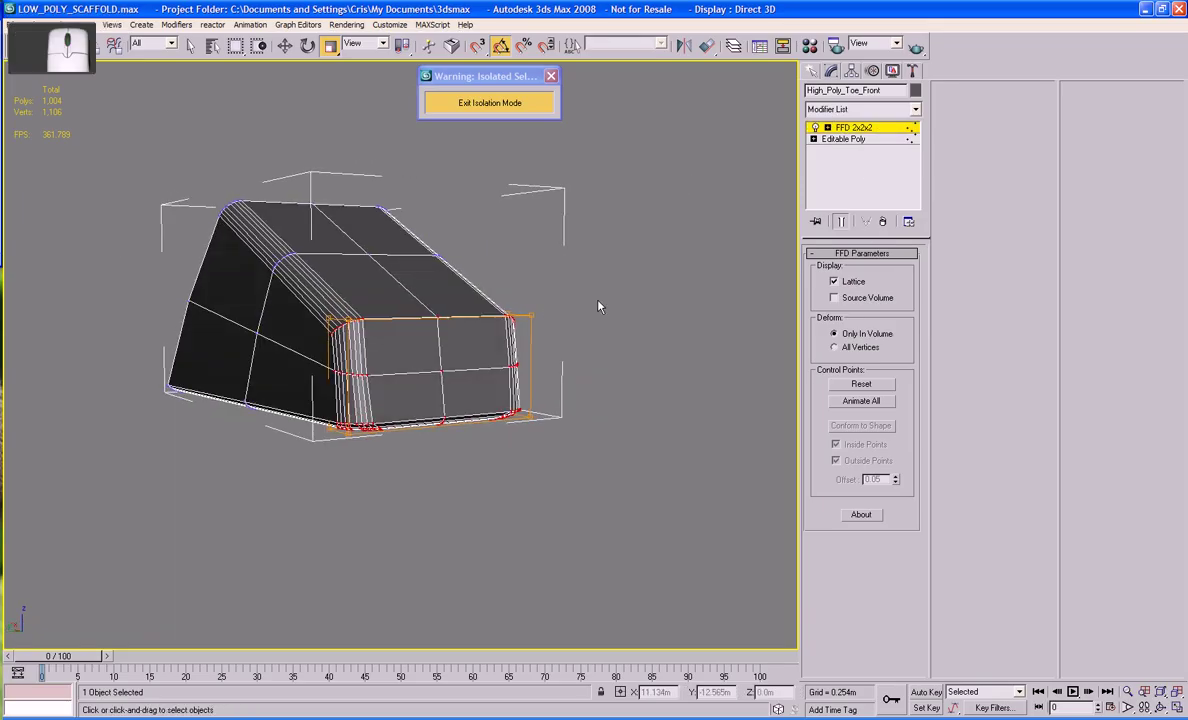
Scale the front lattice's upper control points to 89% along Y to taper the toe's nose.
left_click_drag(327, 341, 315, 341)
middle_click_drag(406, 338, 392, 352, "alt")
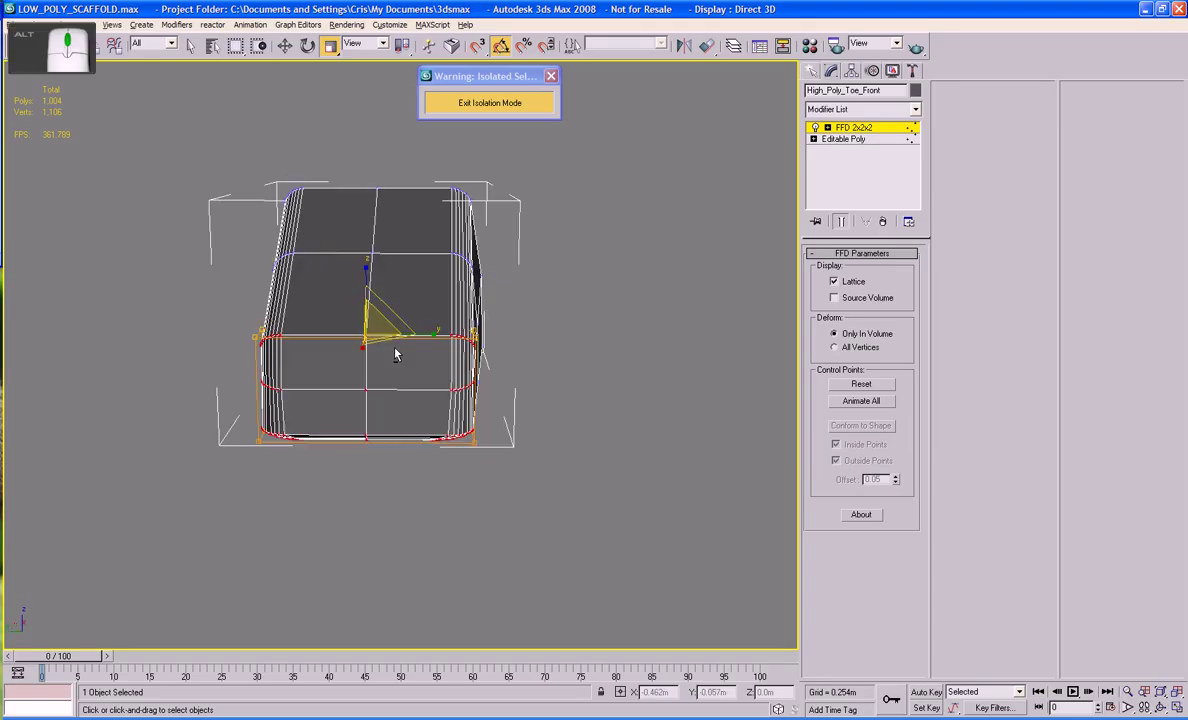
left_click_drag(425, 334, 419, 333)
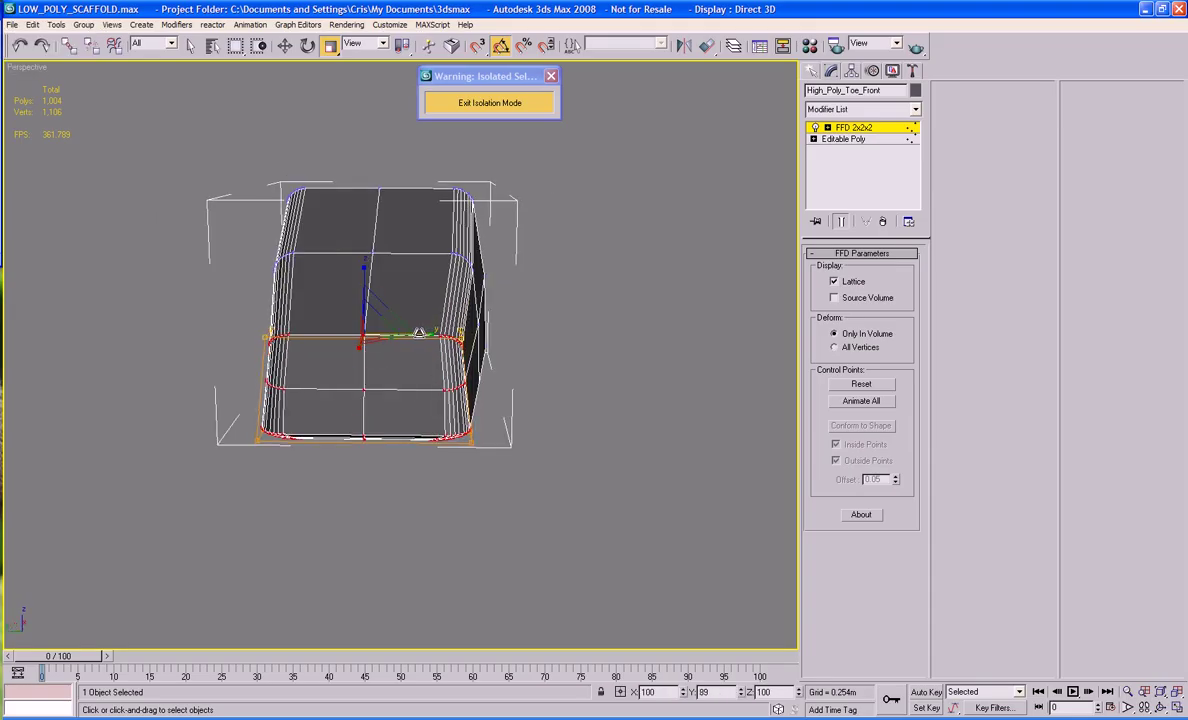
Convert the FFD-deformed toe back to an Editable Poly.
middle_click_drag(627, 266, 478, 252, "alt")
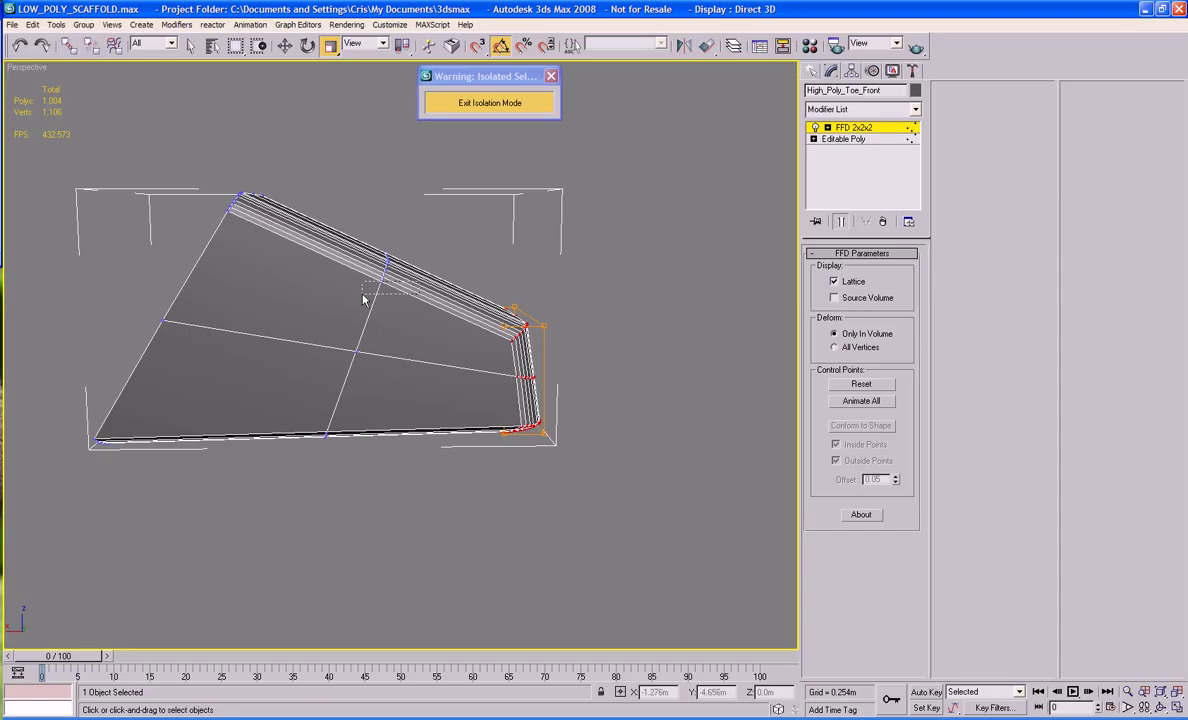
middle_click_drag(363, 292, 578, 204, "alt")
right_click(408, 334)
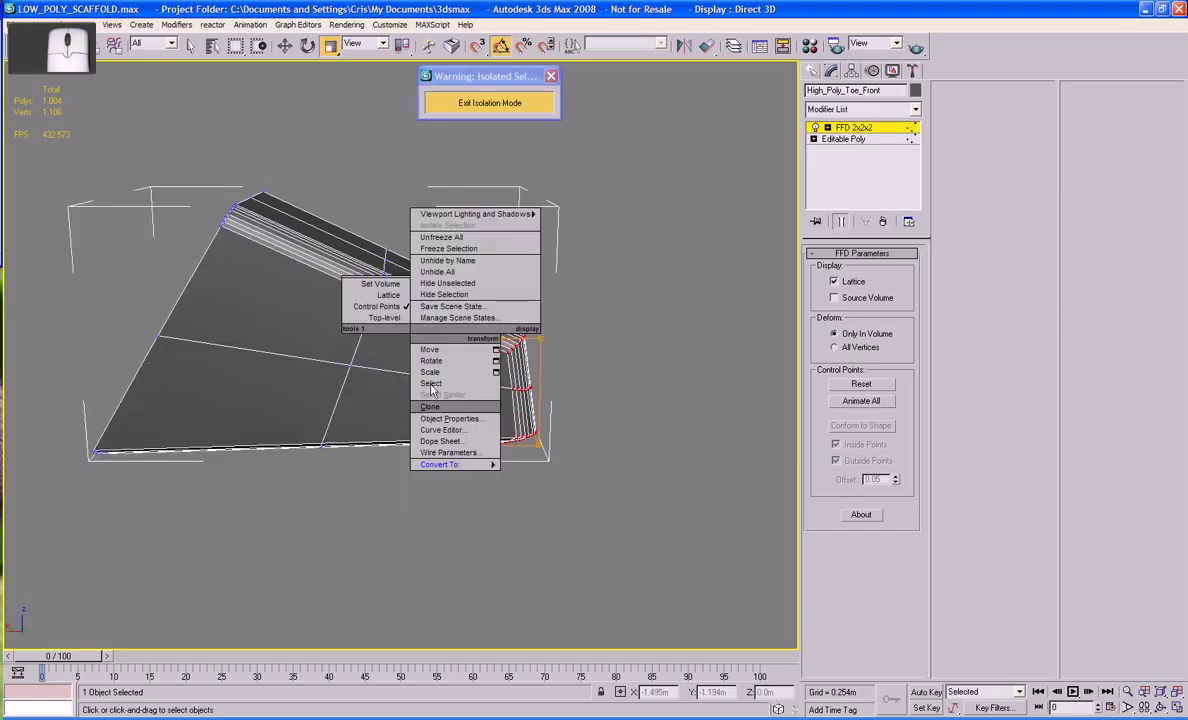
mouse_move(445, 467)
left_click(590, 481)
Scale the row of vertices across the middle of the toe's slope along Y, first narrowing it, then widening it to 107%.
key("1")
middle_click_drag(298, 292, 318, 315, "alt")
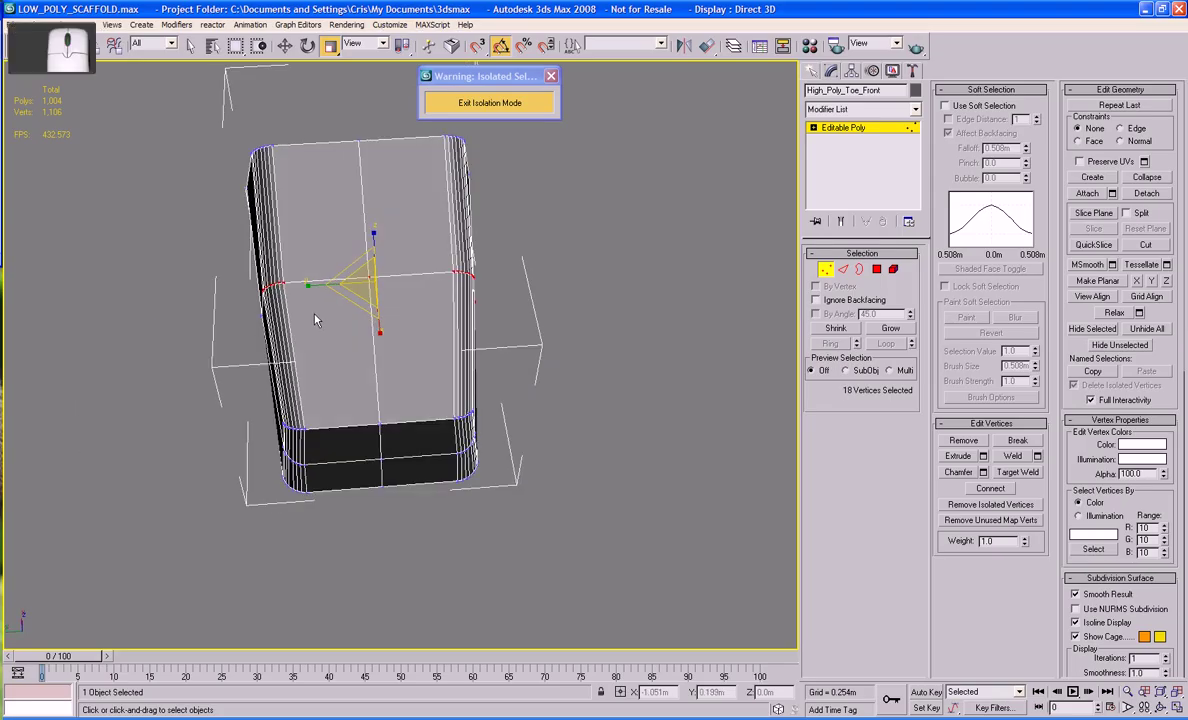
left_click_drag(304, 282, 316, 285)
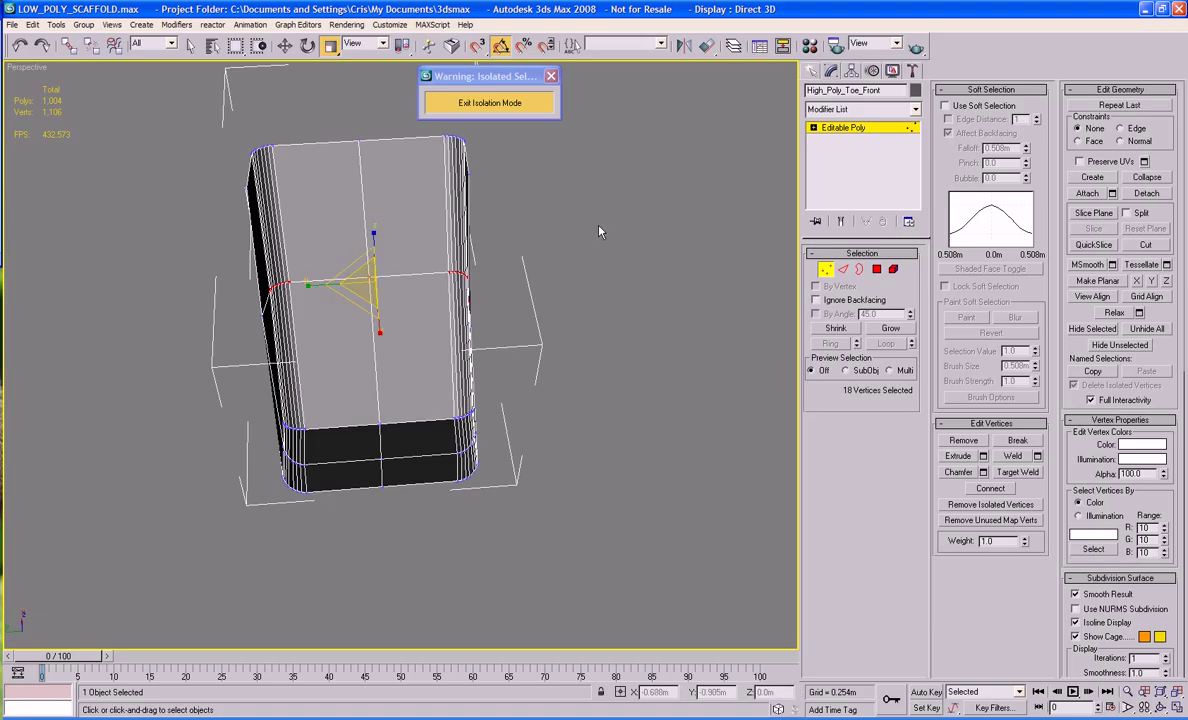
middle_click_drag(566, 293, 565, 323, "alt")
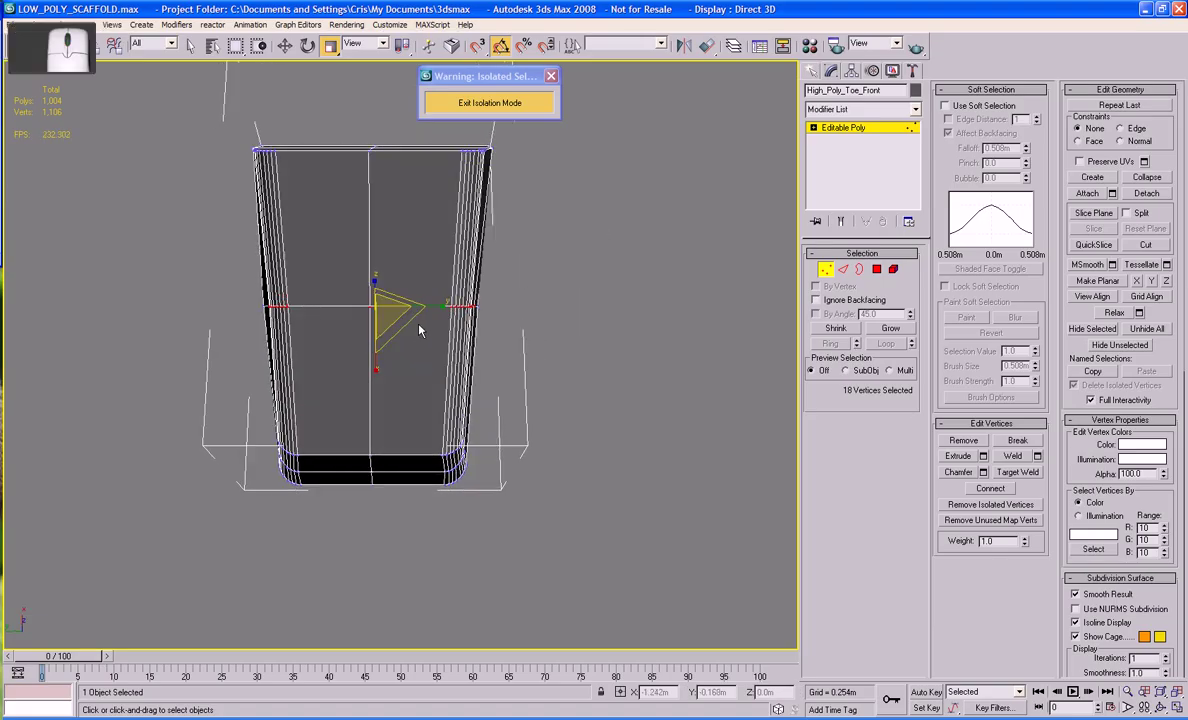
left_click_drag(441, 310, 443, 310)
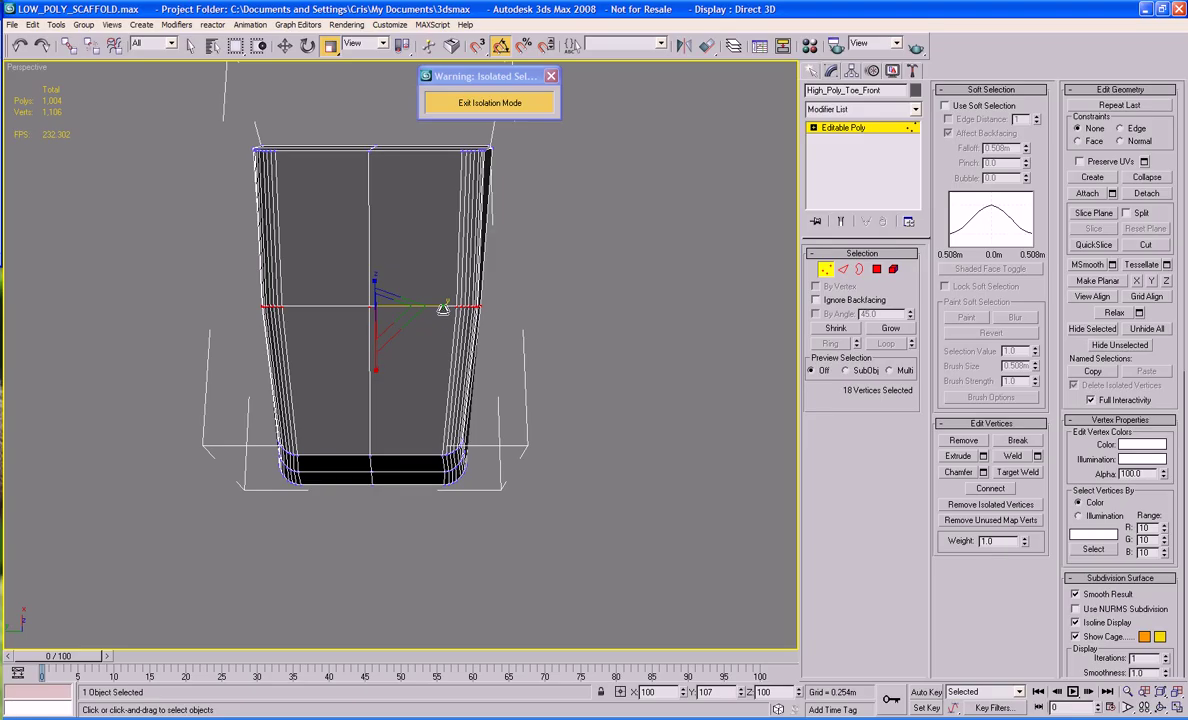
left_click(453, 387)
Select the row of vertices across the middle of the toe's sloping top and raise it slightly.
middle_click_drag(453, 387, 496, 324, "alt")
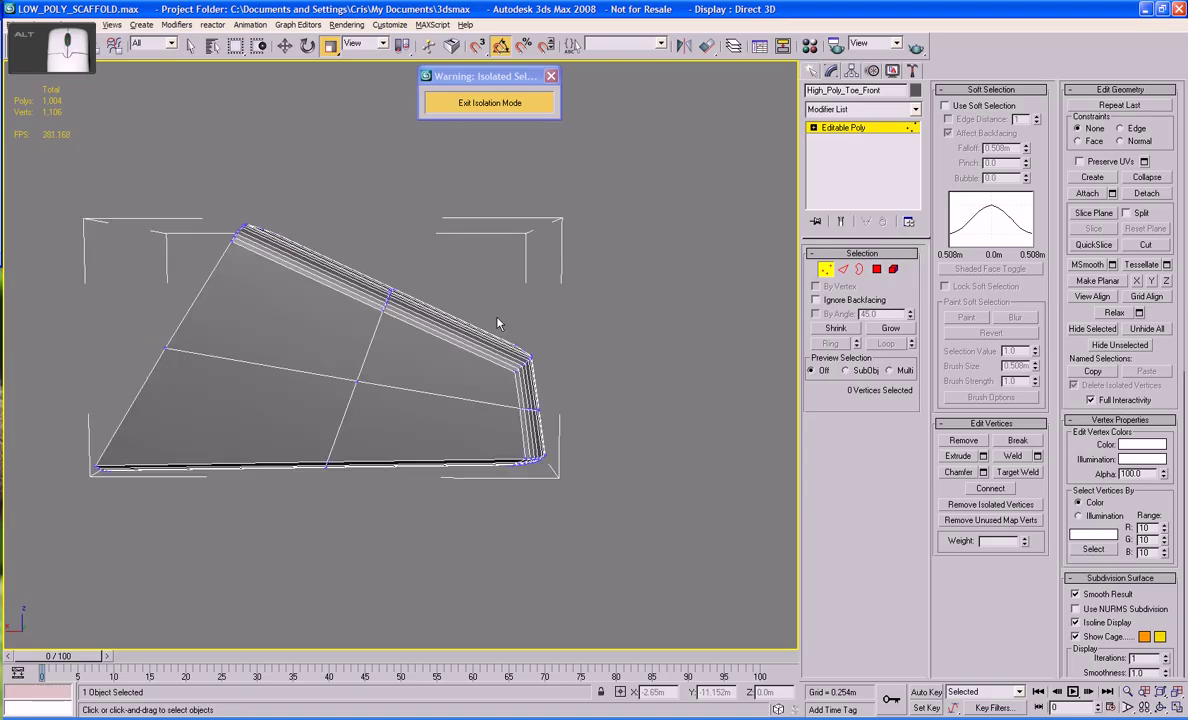
left_click_drag(422, 248, 418, 276)
key("w")
middle_click_drag(605, 263, 589, 291, "alt")
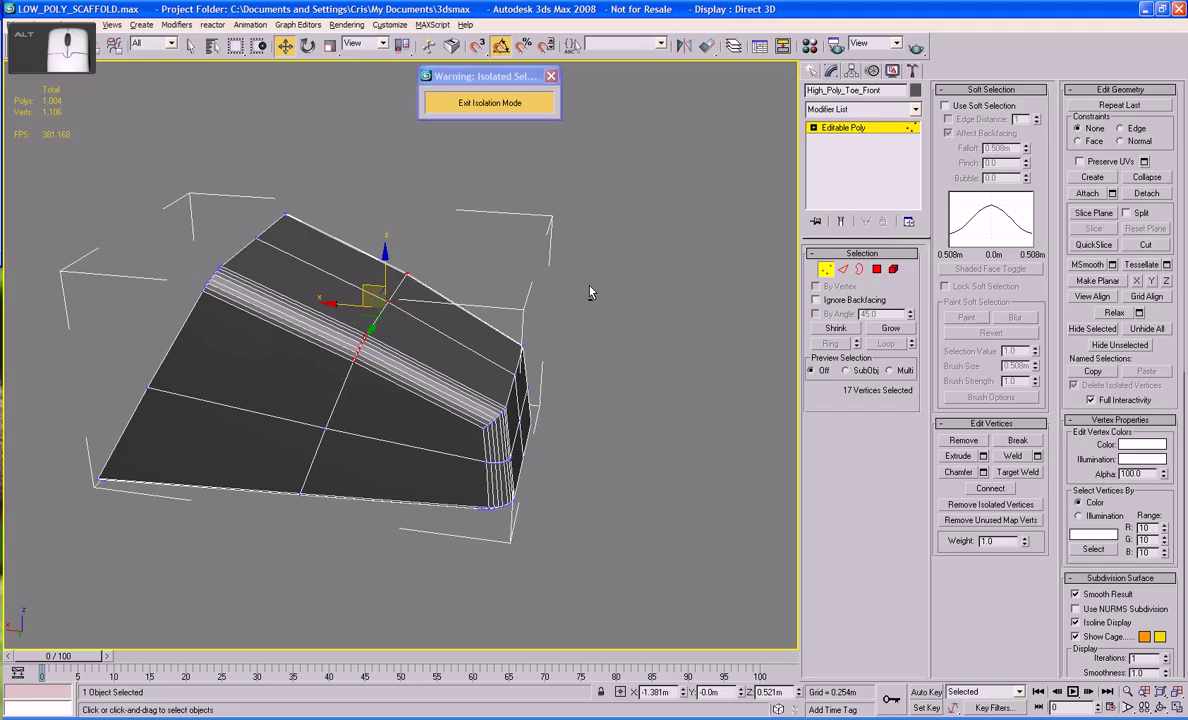
Select the edge loop around the toe's middle and spread it into four loops with two freehand chamfers.
left_click(843, 270)
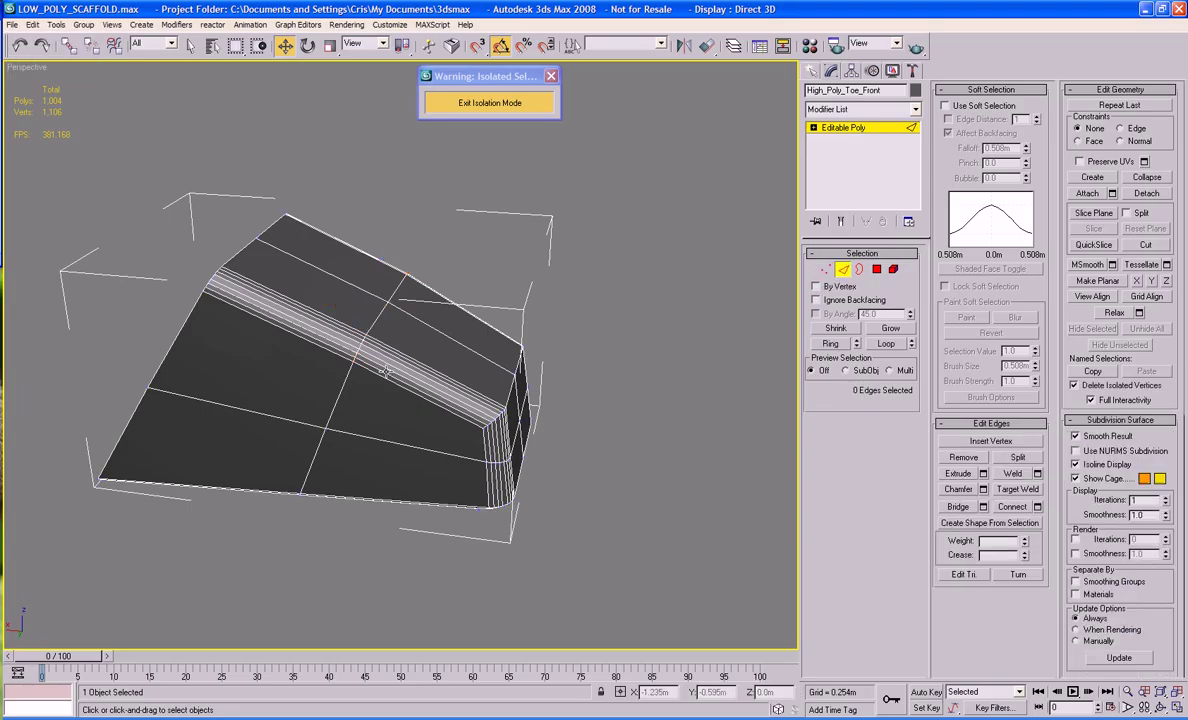
left_click(884, 344)
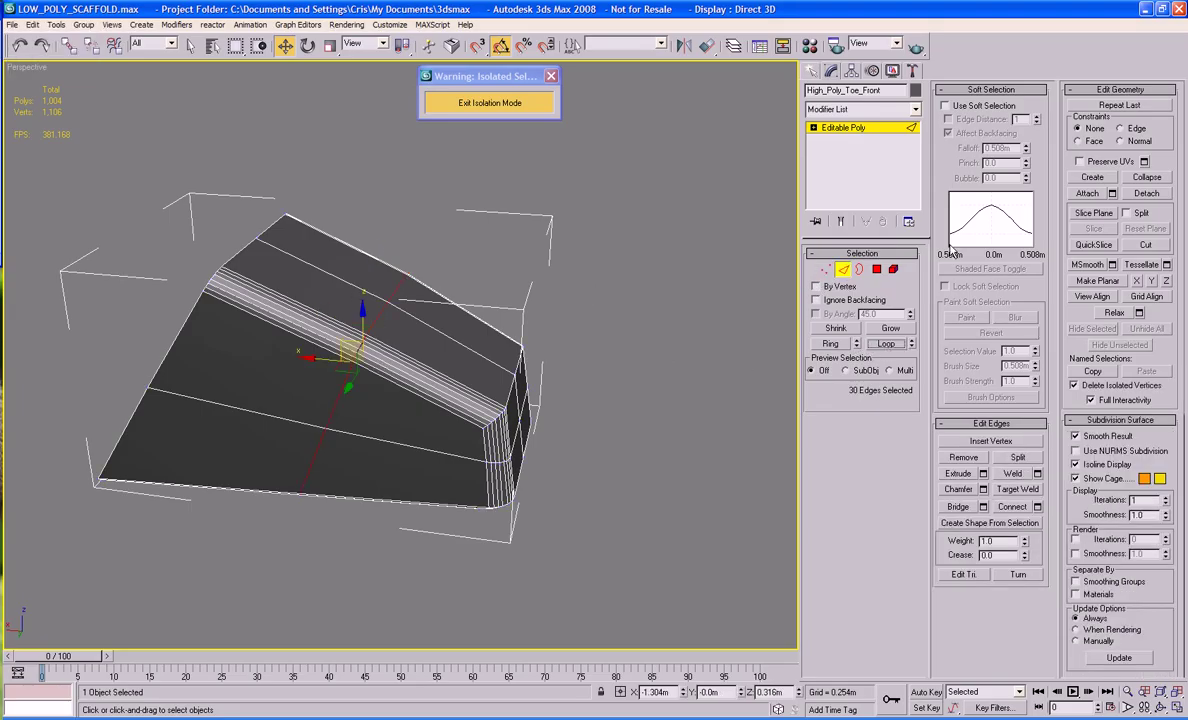
left_click(958, 489)
left_click_drag(369, 334, 332, 298)
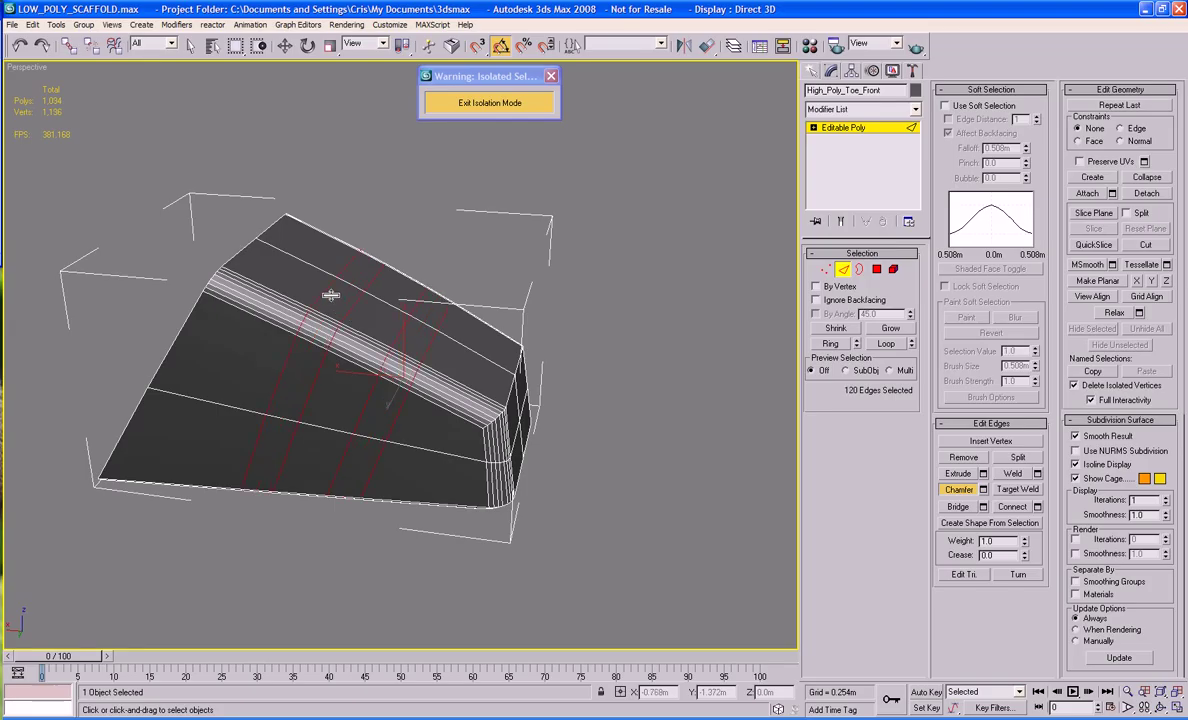
left_click(560, 274)
mouse_move(560, 274)
middle_mouse_down("alt")
mouse_move(635, 265)
mouse_move(552, 275)
mouse_move(573, 284)
middle_mouse_up("alt")
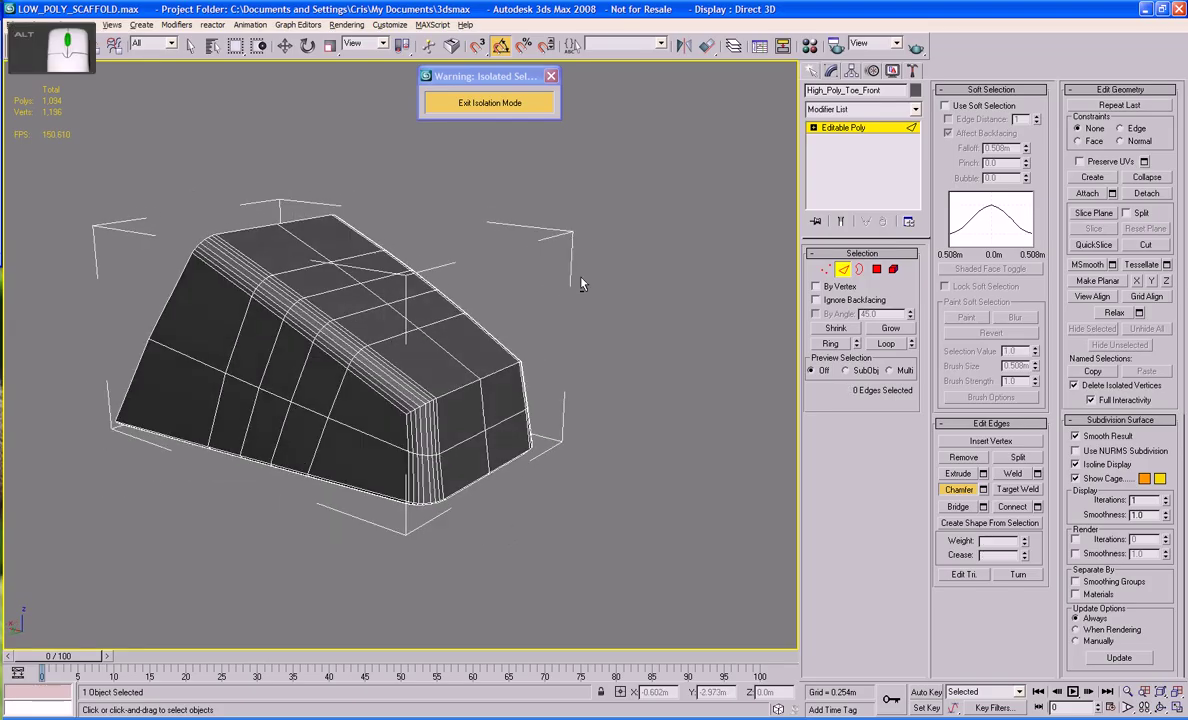
Select the full loop of edges along the ridge where the toe's slope meets its front face.
left_click(462, 355)
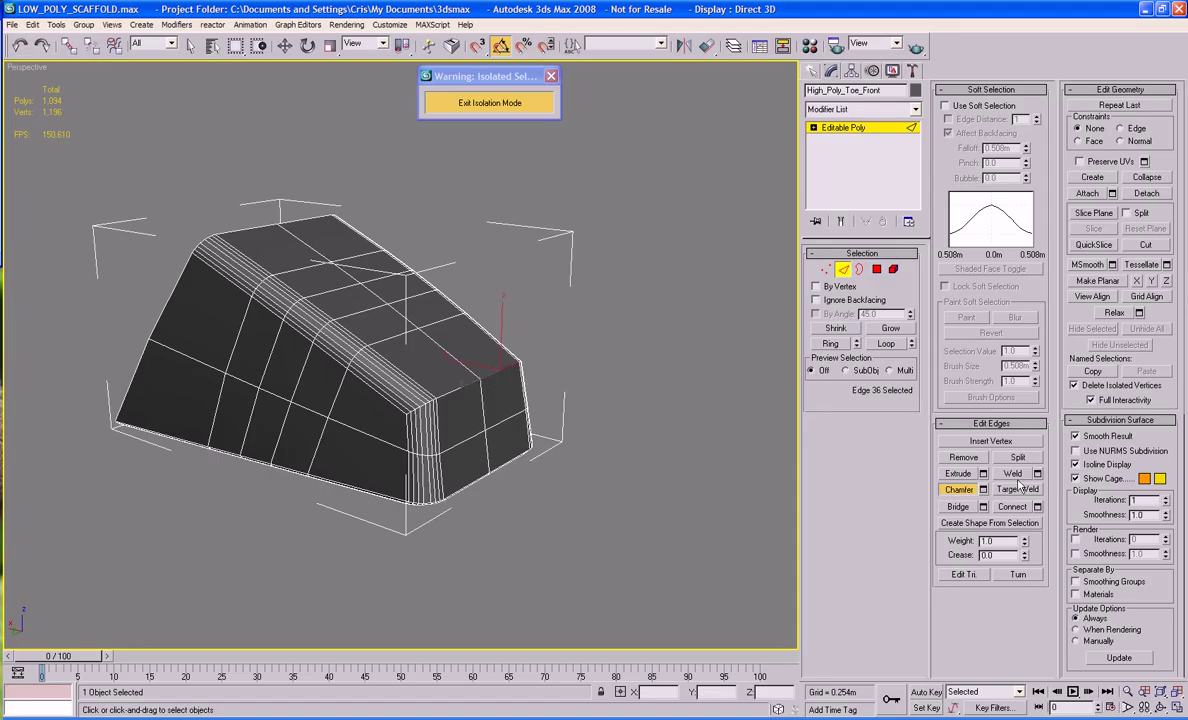
left_click(886, 345)
middle_click_drag(580, 445, 583, 445)
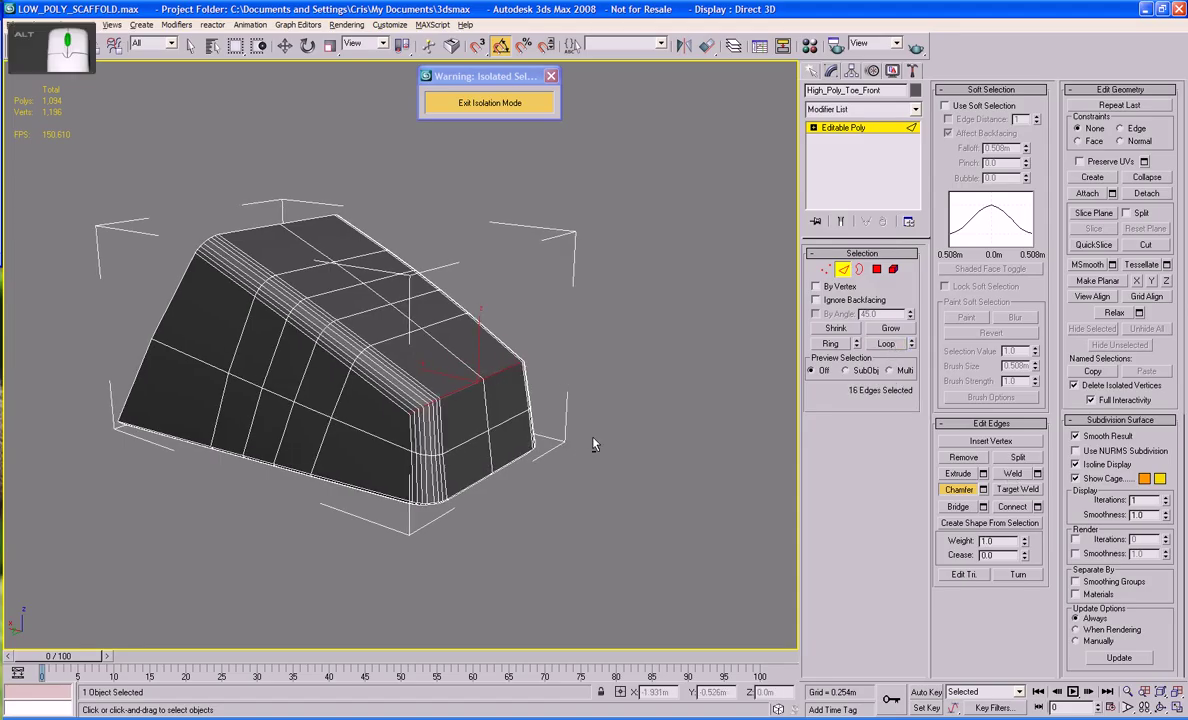
middle_click_drag(504, 442, 396, 437, "alt")
scroll(518, 438, "up", 2)
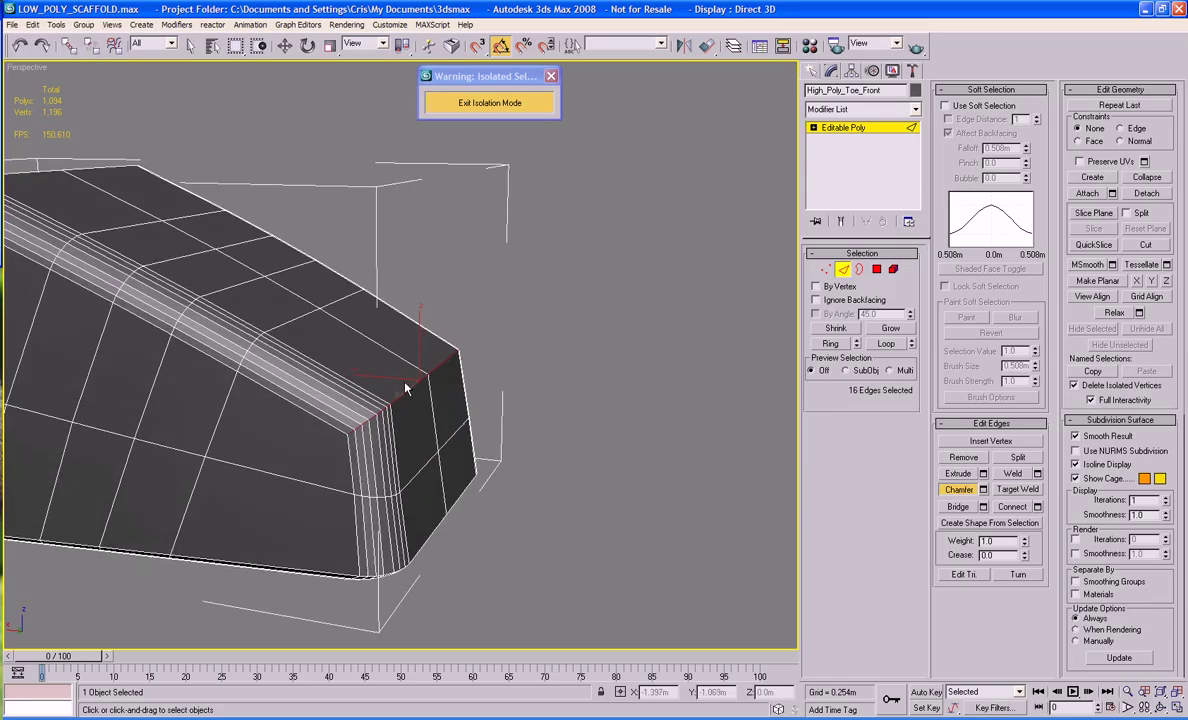
Try rounding the toe's front ridge with repeated freehand chamfers, and undo them.
left_click_drag(409, 390, 378, 354)
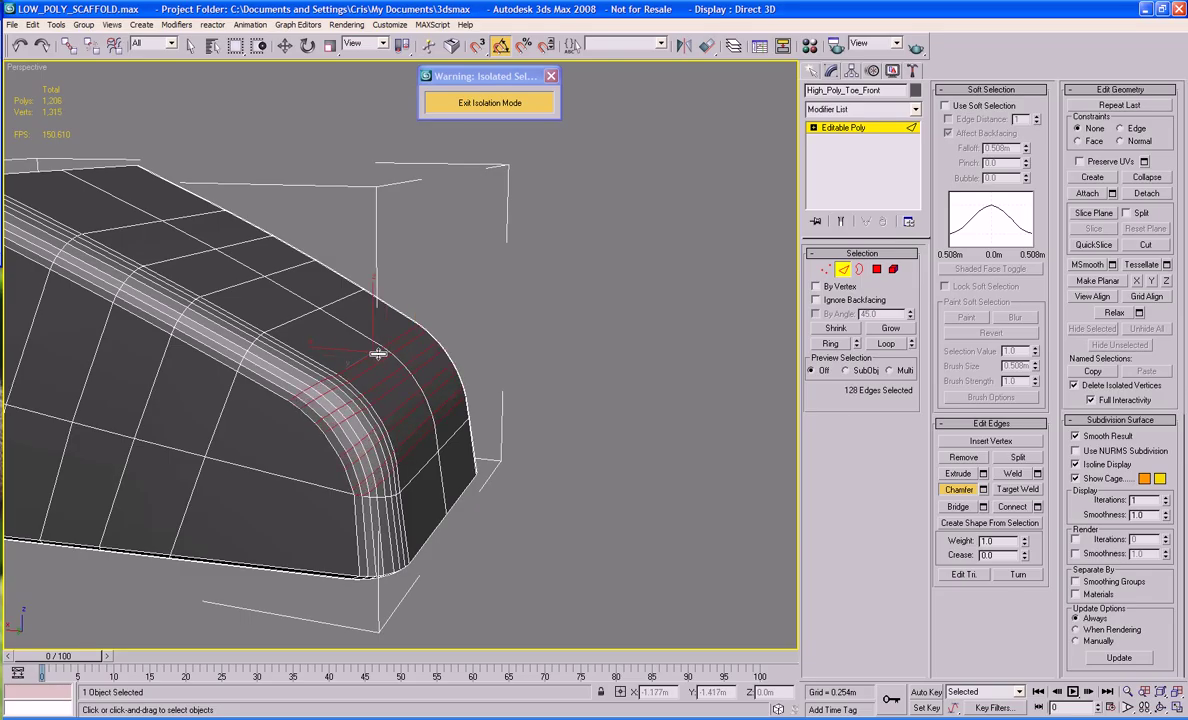
left_click(639, 318)
middle_click_drag(639, 318, 636, 321, "alt")
key("ctrl+z")
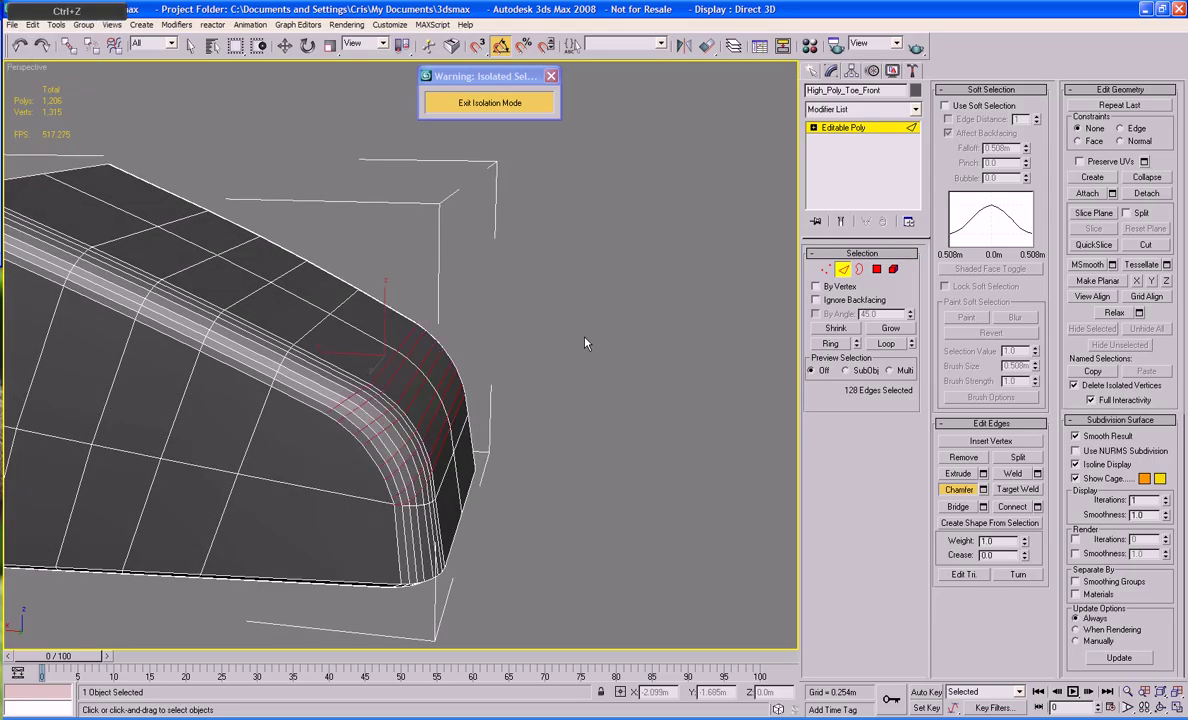
key("ctrl+z")
key("ctrl+z")
key("ctrl+z")
mouse_move(561, 352)
middle_mouse_down("alt")
mouse_move(538, 339)
mouse_move(530, 352)
mouse_move(548, 344)
middle_mouse_up("alt")
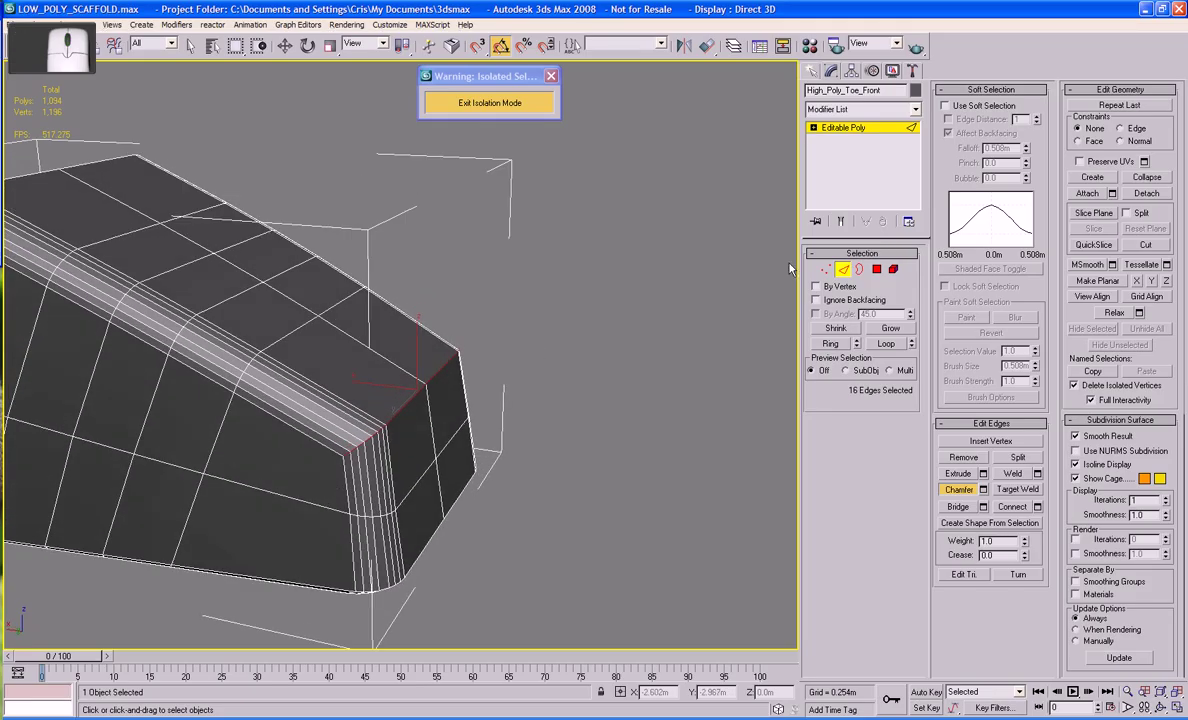
Move the middle vertex of the toe's front ridge slightly outward so the ridge bows forward.
key("1")
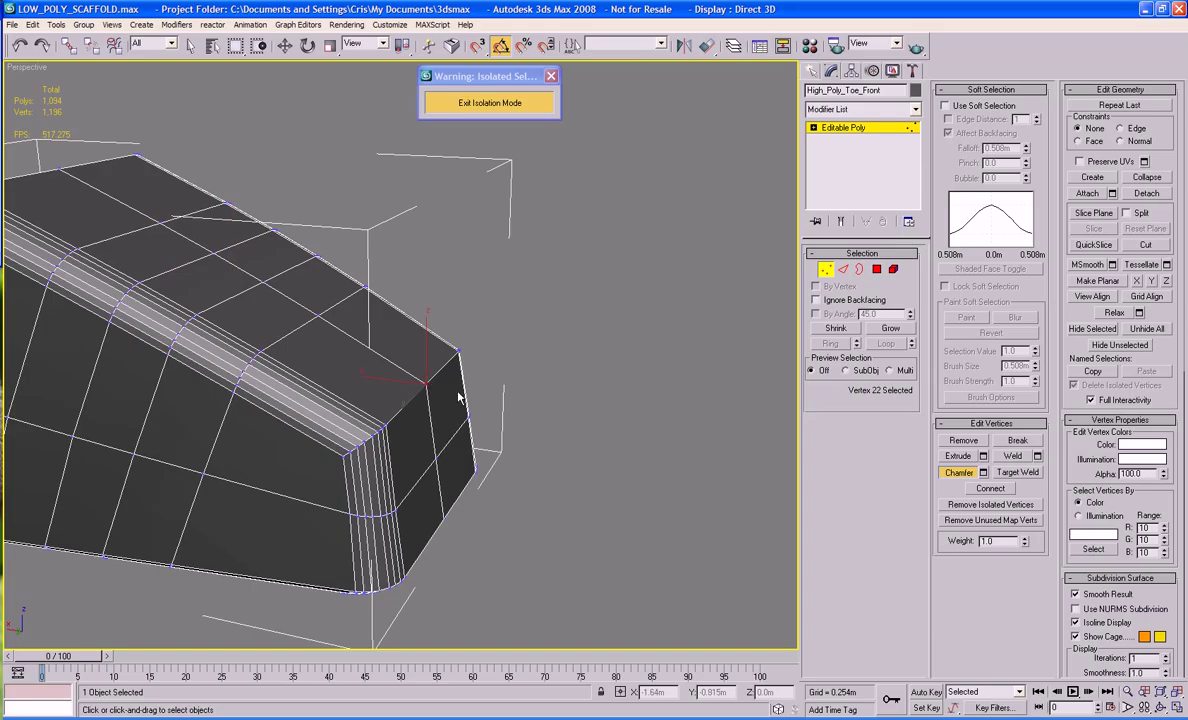
key("w")
left_click_drag(410, 368, 412, 371)
mouse_move(448, 374)
middle_mouse_down("alt")
mouse_move(470, 360)
mouse_move(440, 378)
middle_mouse_up("alt")
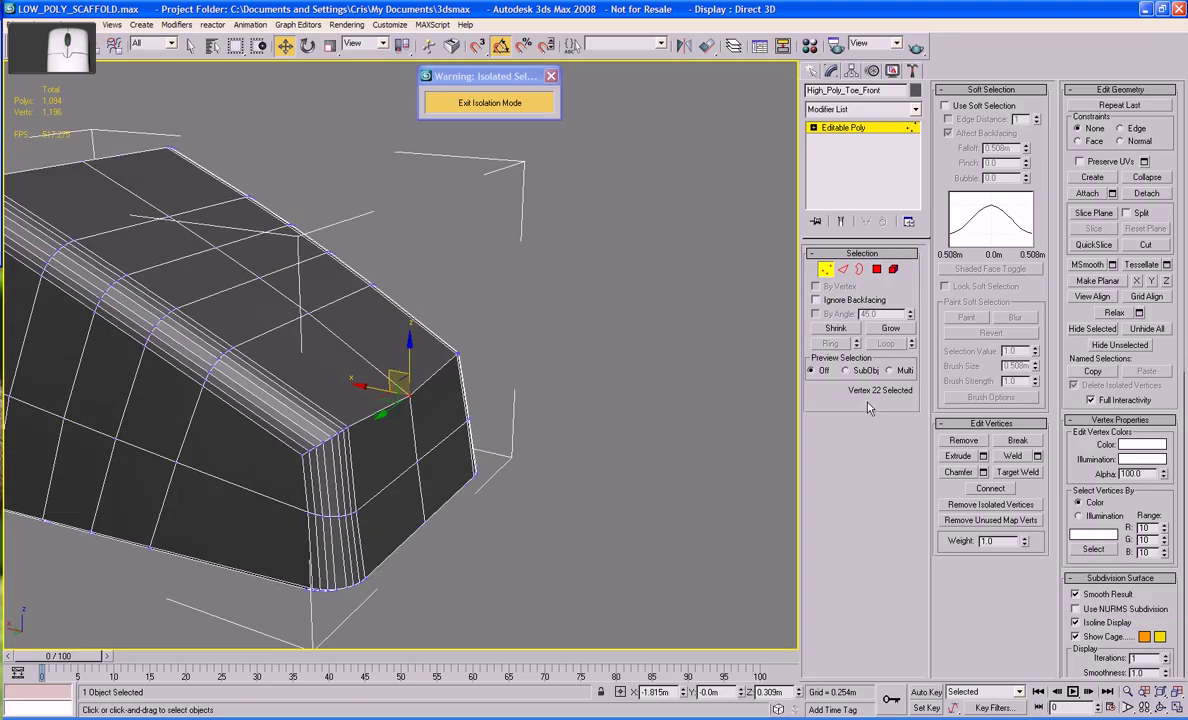
Round the toe's front ridge loop with a freehand chamfer and two further chamfers, the last one 0.003 m.
key("2")
left_click(958, 489)
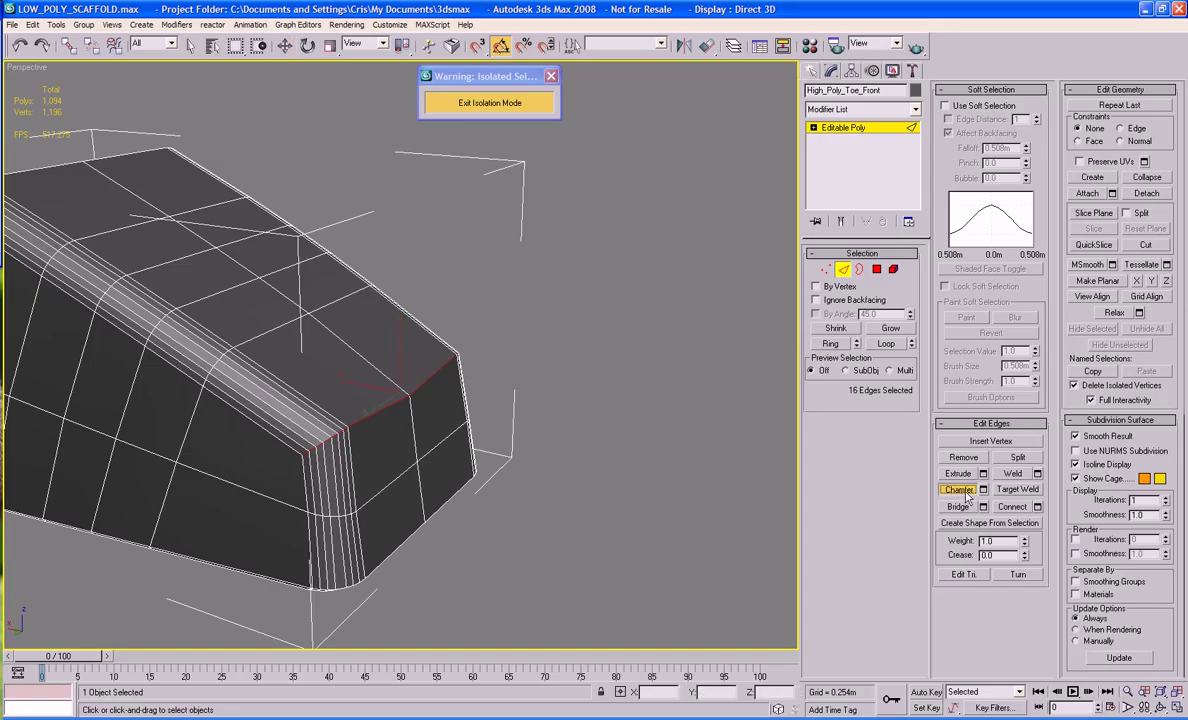
left_click_drag(383, 406, 384, 400)
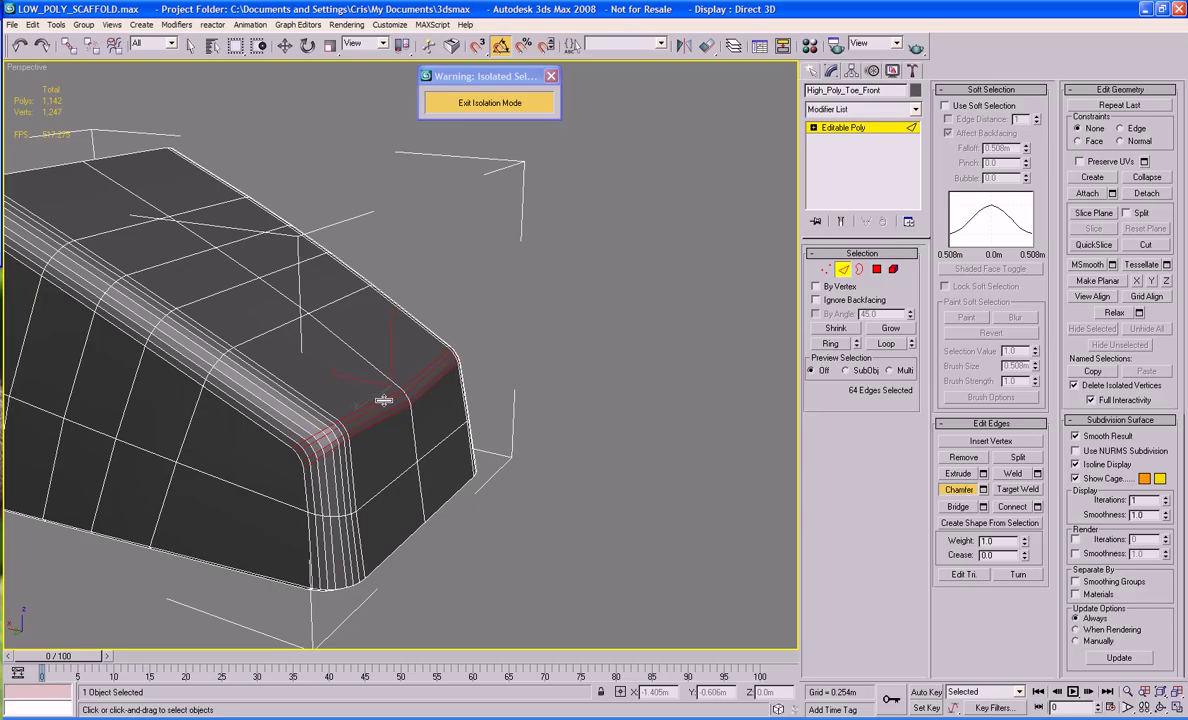
key("ctrl+z")
left_click(983, 489)
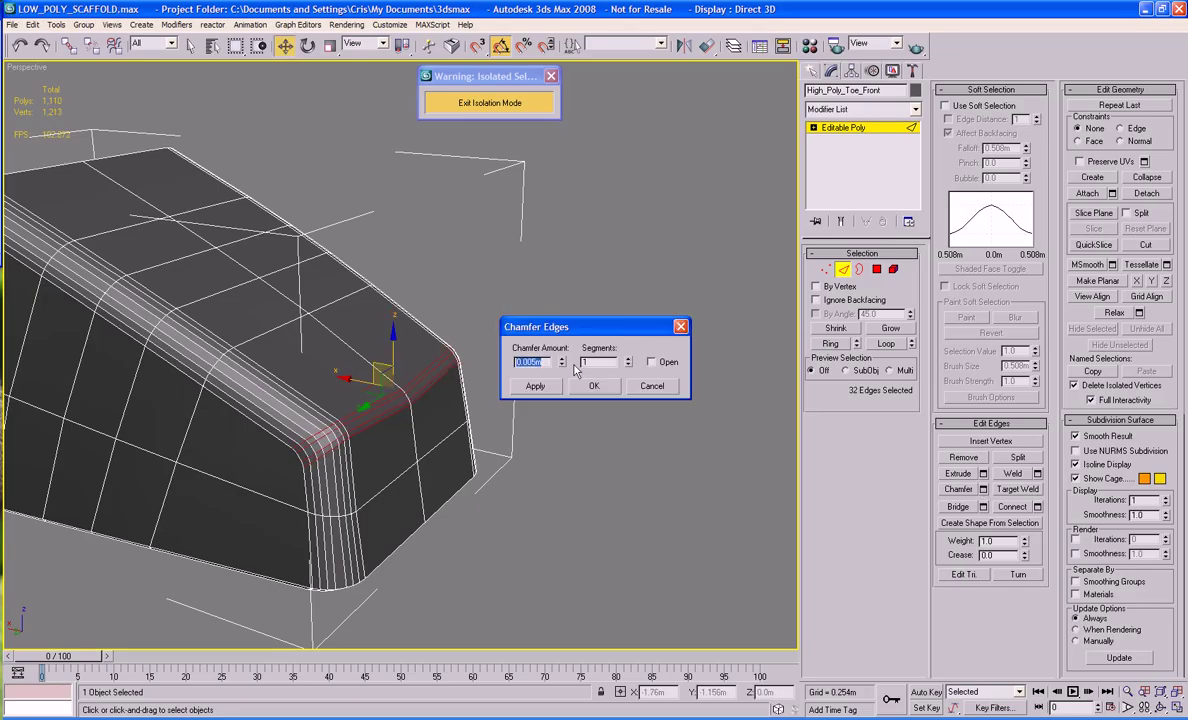
left_click_drag(563, 364, 562, 373)
left_click(537, 385)
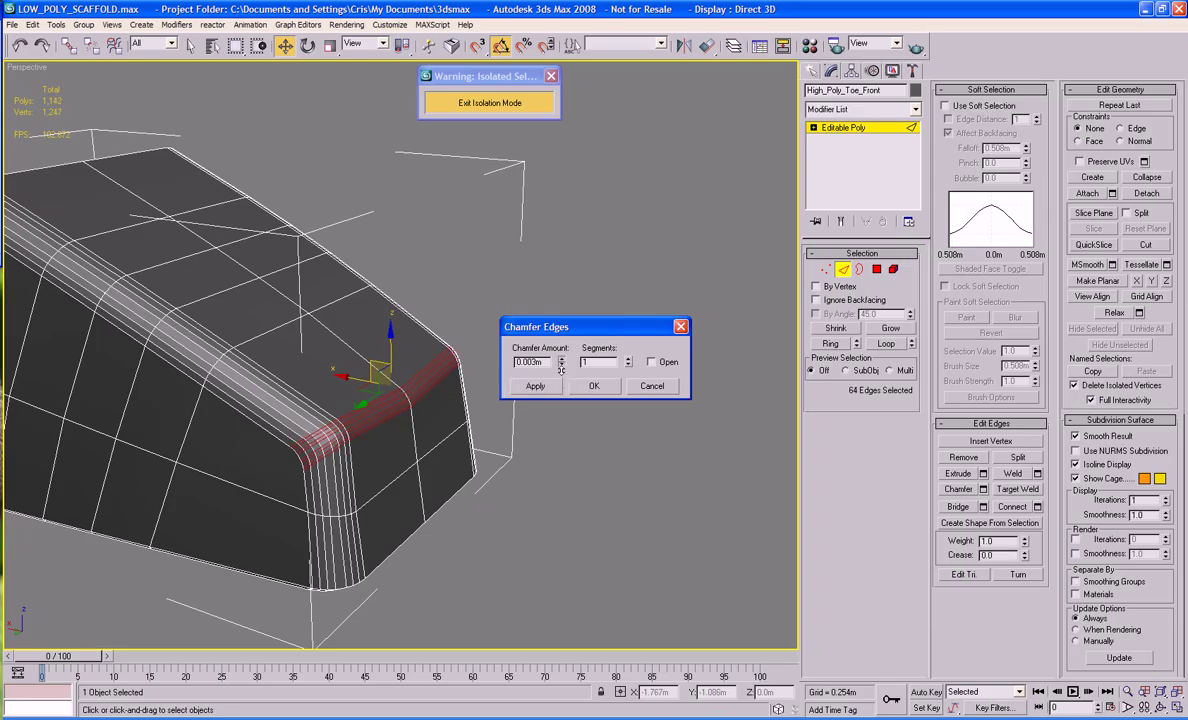
left_click(594, 386)
Select the four large polygons that form the toe's flat back face.
middle_click_drag(613, 443, 578, 438, "alt")
scroll(578, 438, "down", 3)
mouse_move(430, 414)
middle_mouse_down("alt")
mouse_move(572, 424)
mouse_move(599, 373)
mouse_move(647, 326)
mouse_move(489, 308)
mouse_move(589, 355)
mouse_move(674, 417)
mouse_move(554, 483)
mouse_move(586, 461)
mouse_move(550, 420)
mouse_move(565, 398)
middle_mouse_up("alt")
key("F4")
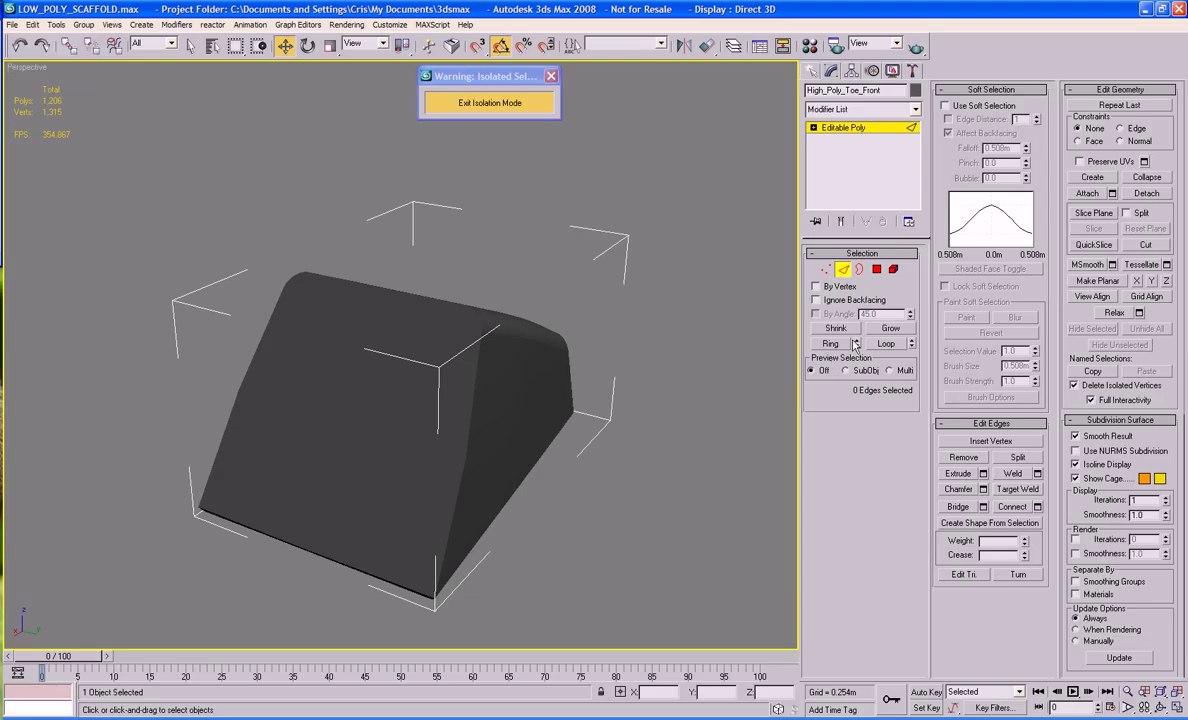
key("4")
left_click(449, 372)
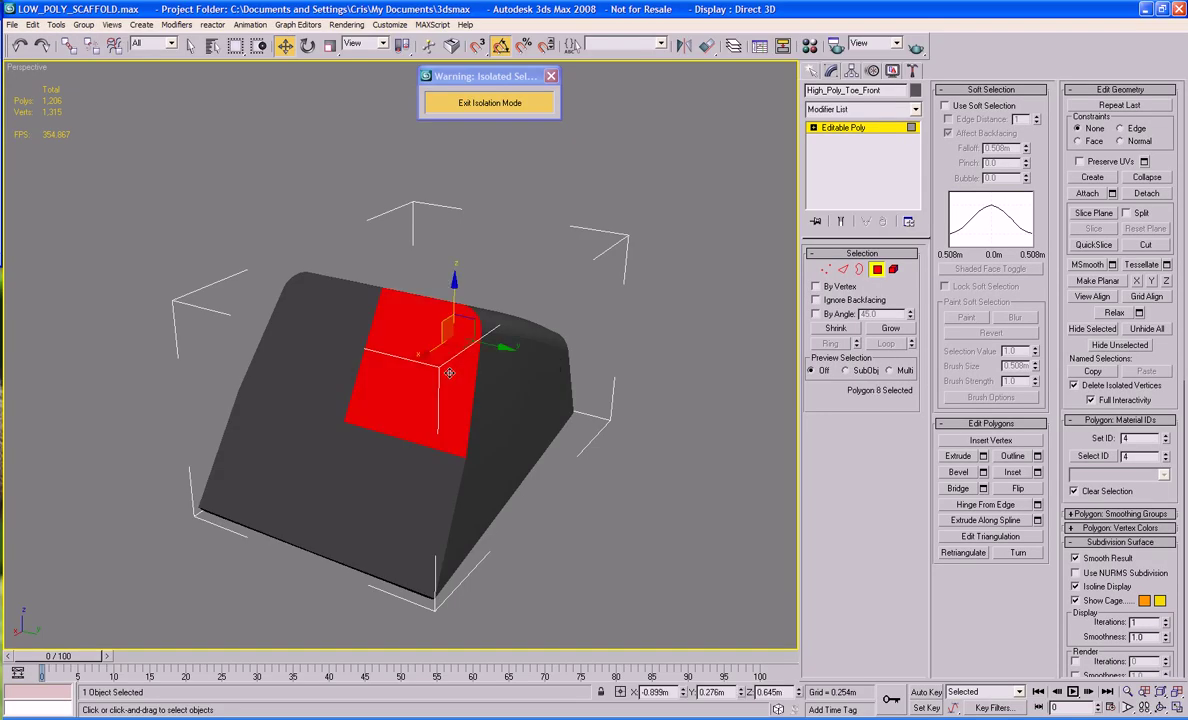
key("F4")
left_click(340, 356, "ctrl")
left_click(280, 424, "ctrl")
left_click(387, 471, "ctrl")
middle_click_drag(412, 486, 372, 389)
scroll(424, 458, "up", 3)
scroll(450, 441, "down", 3)
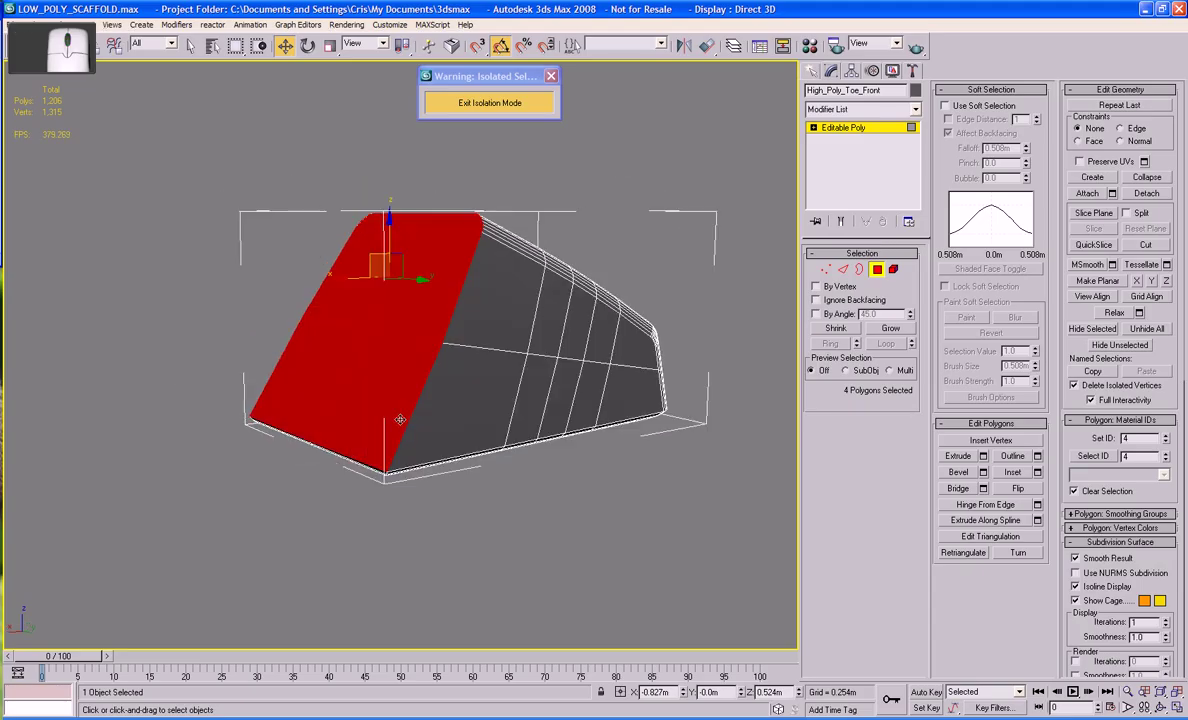
Inset the selected back face freehand to leave a narrow border, bevel it slightly inward, and clear the selection.
left_click(1013, 472)
left_click_drag(408, 442, 405, 358)
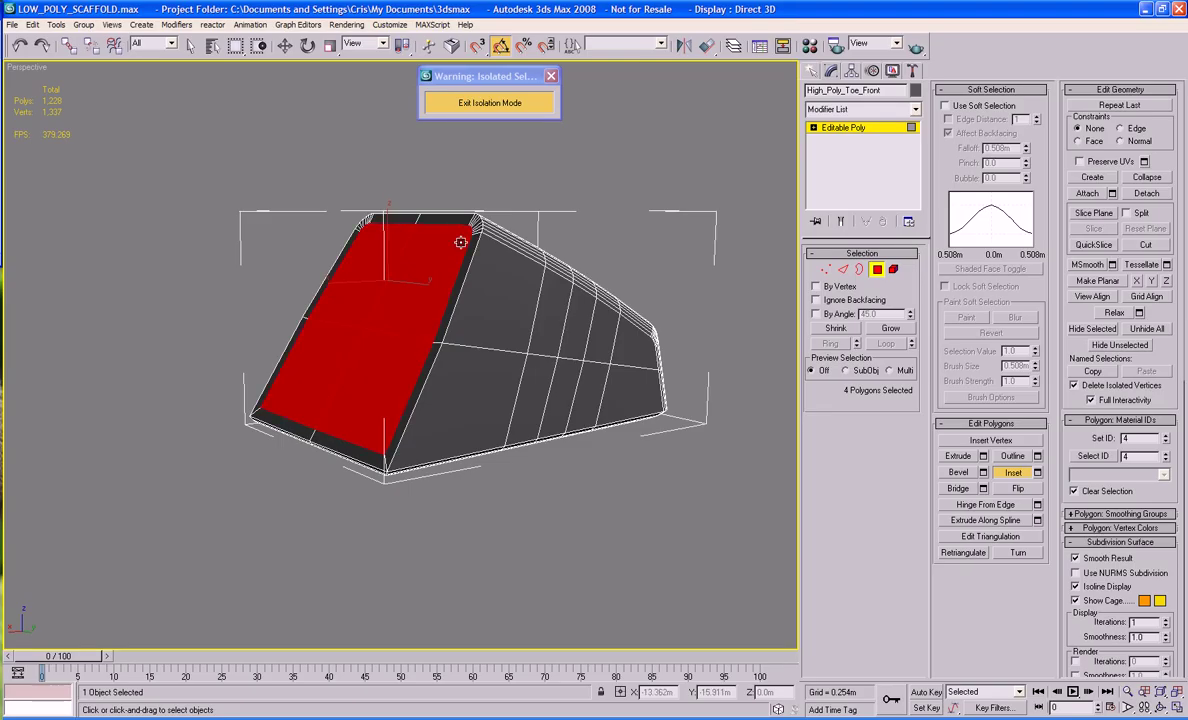
middle_click_drag(452, 258, 304, 281)
scroll(424, 331, "up", 3)
middle_click_drag(527, 282, 462, 237, "alt")
left_click(962, 474)
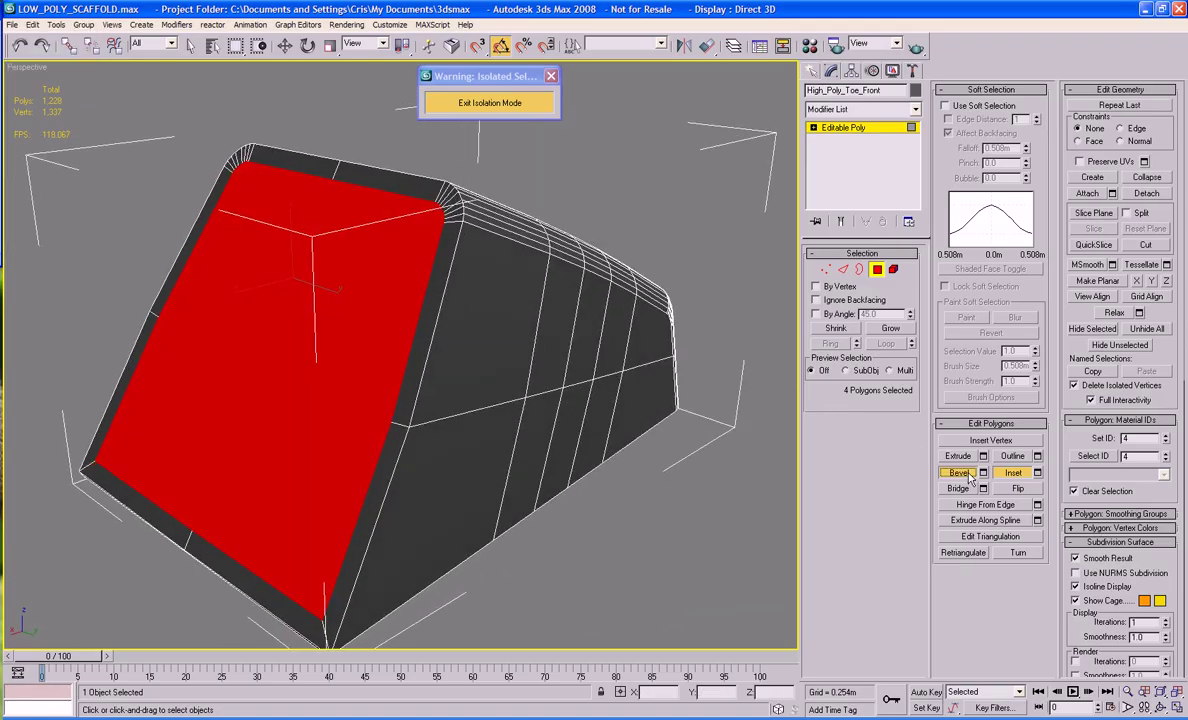
left_click_drag(243, 191, 243, 193)
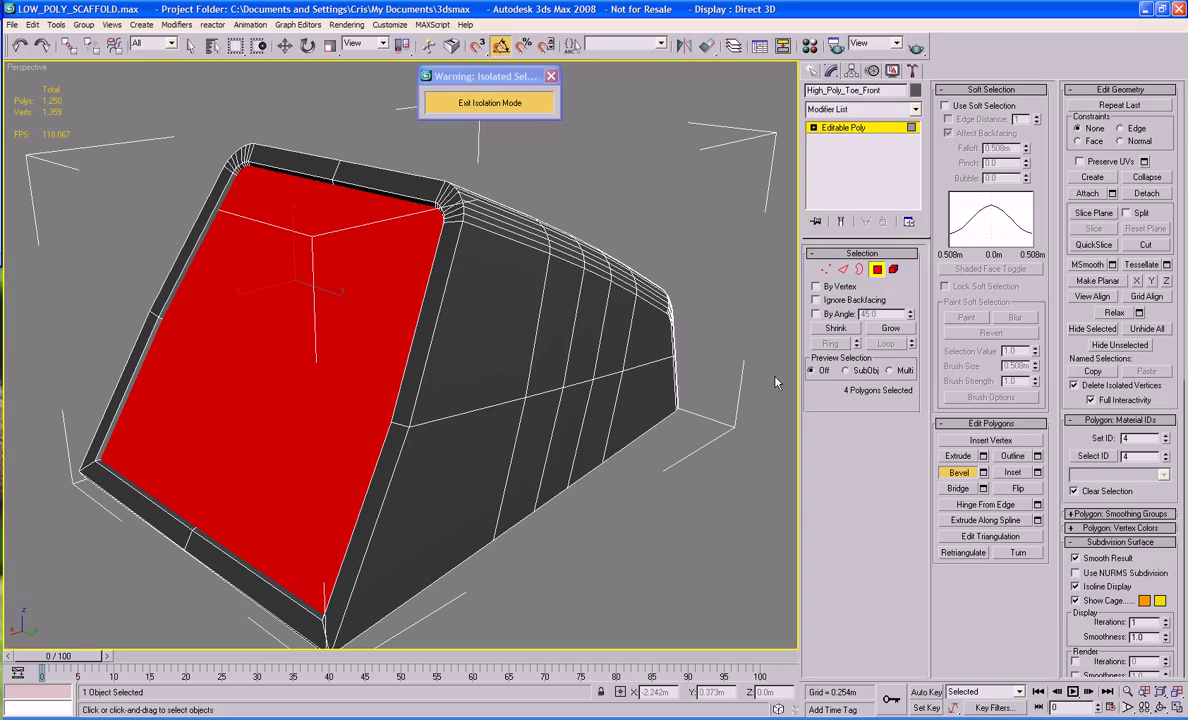
key("w")
left_click(740, 487)
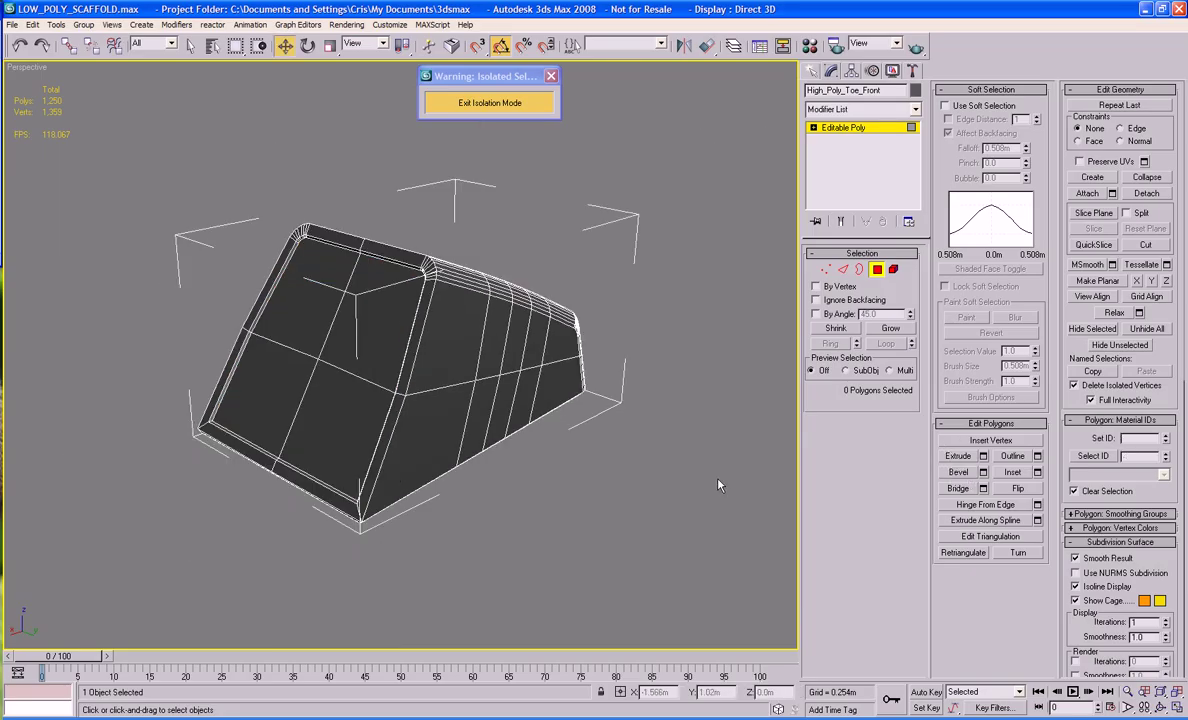
Leave polygon editing and draw a plane about 0.783 m long and 0.521 m wide in front of the toe.
middle_click_drag(700, 484, 594, 483, "alt")
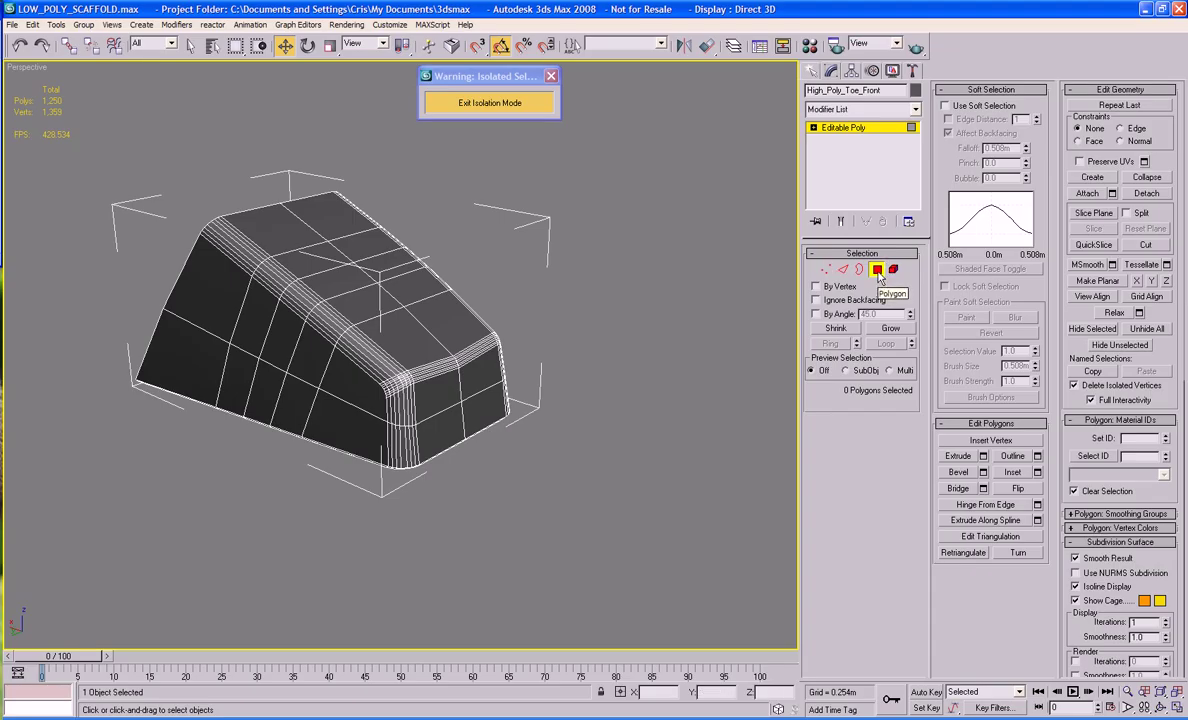
left_click(877, 272)
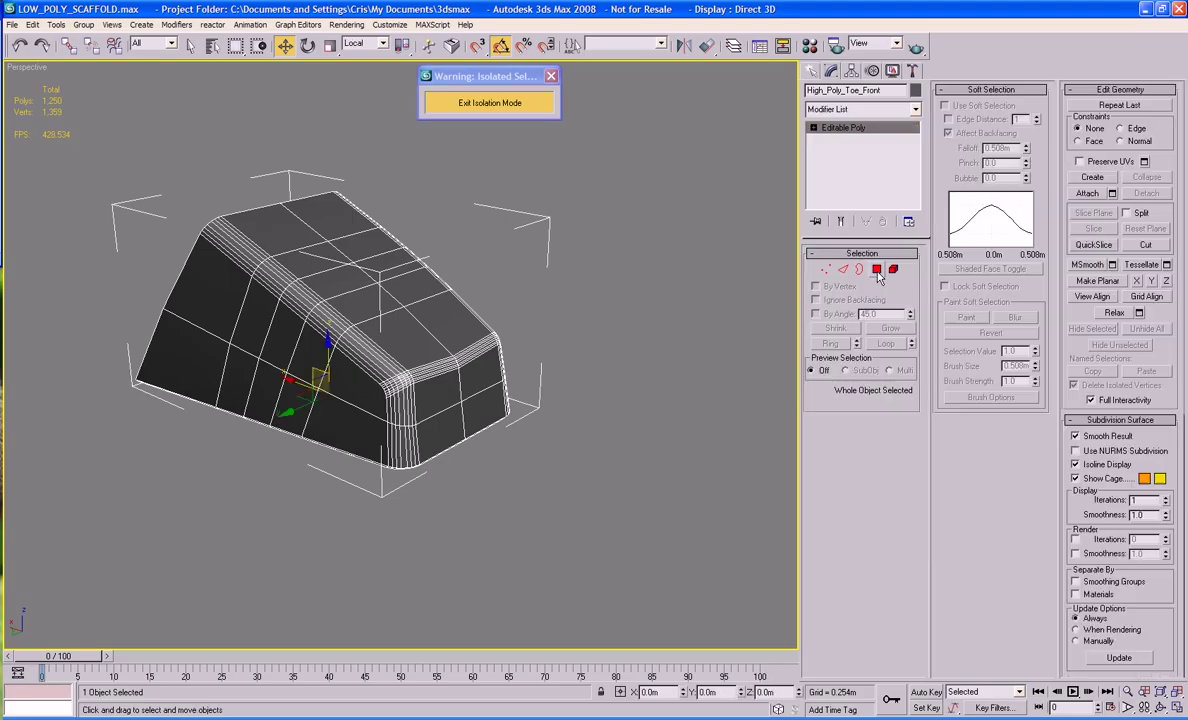
middle_click_drag(632, 419, 637, 448)
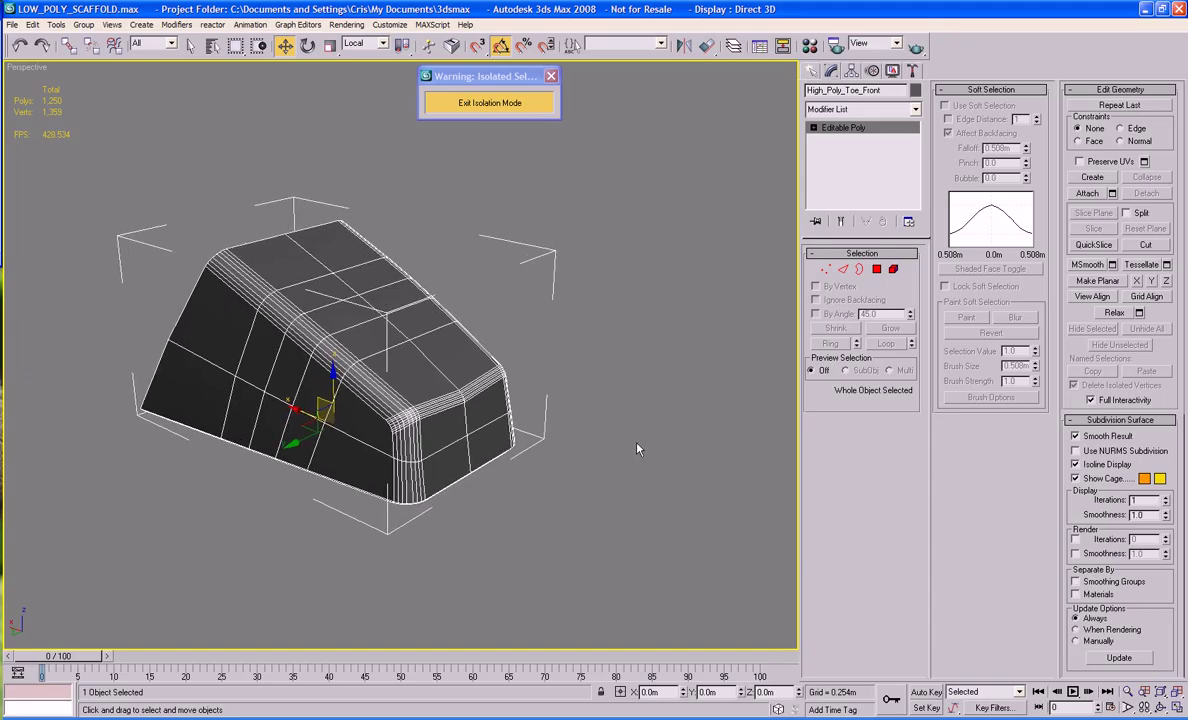
left_click(812, 71)
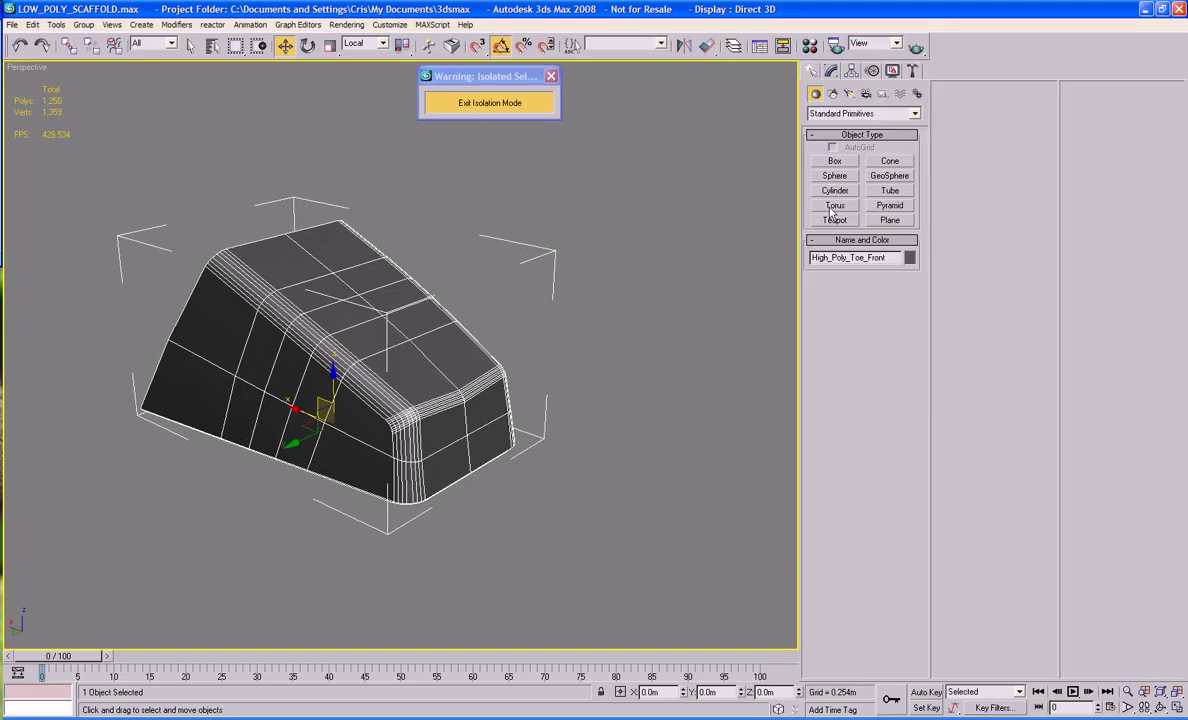
left_click(889, 220)
left_click_drag(630, 451, 662, 600)
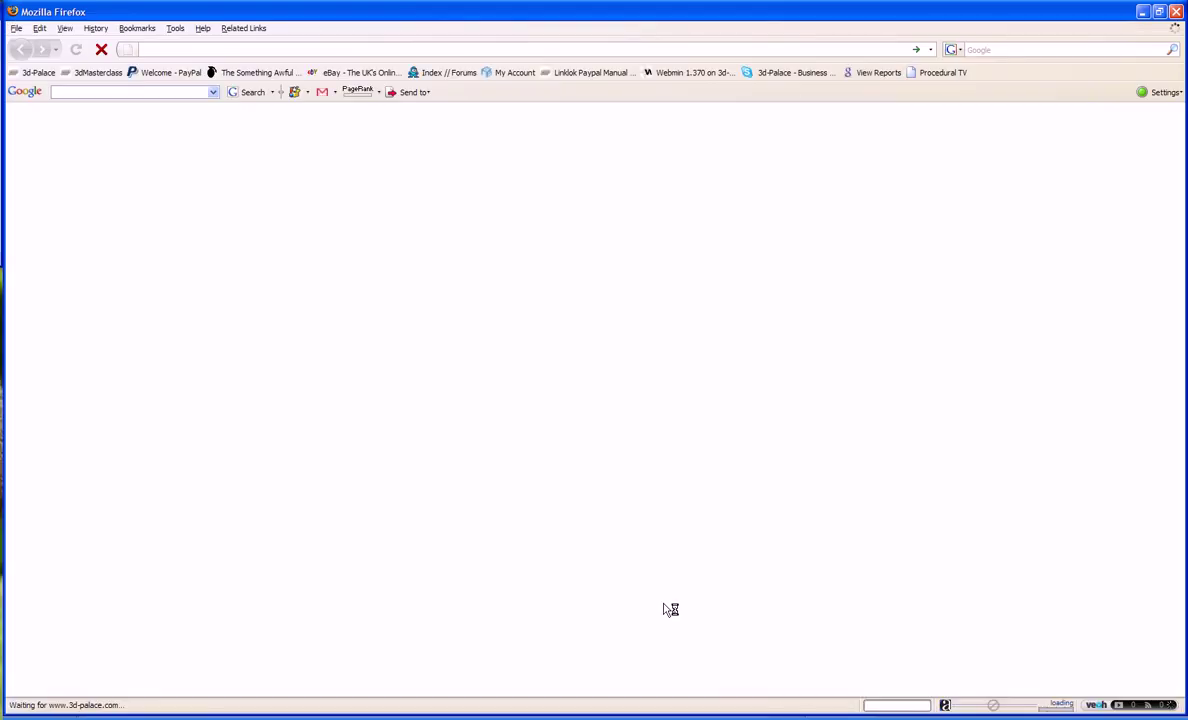
Switch to Firefox and search the 3d-Palace forums for "placement tool".
scroll(246, 356, "down", 5)
scroll(245, 362, "down", 10)
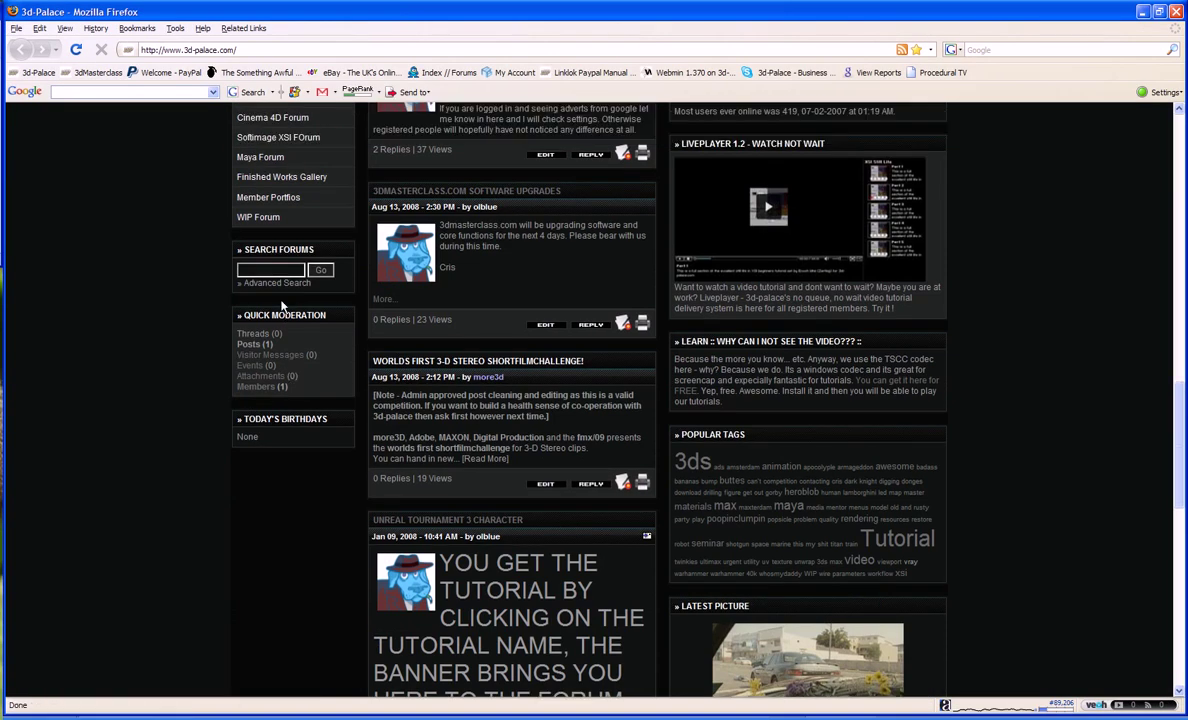
scroll(282, 306, "up", 2)
left_click(273, 352)
type("placement tool")
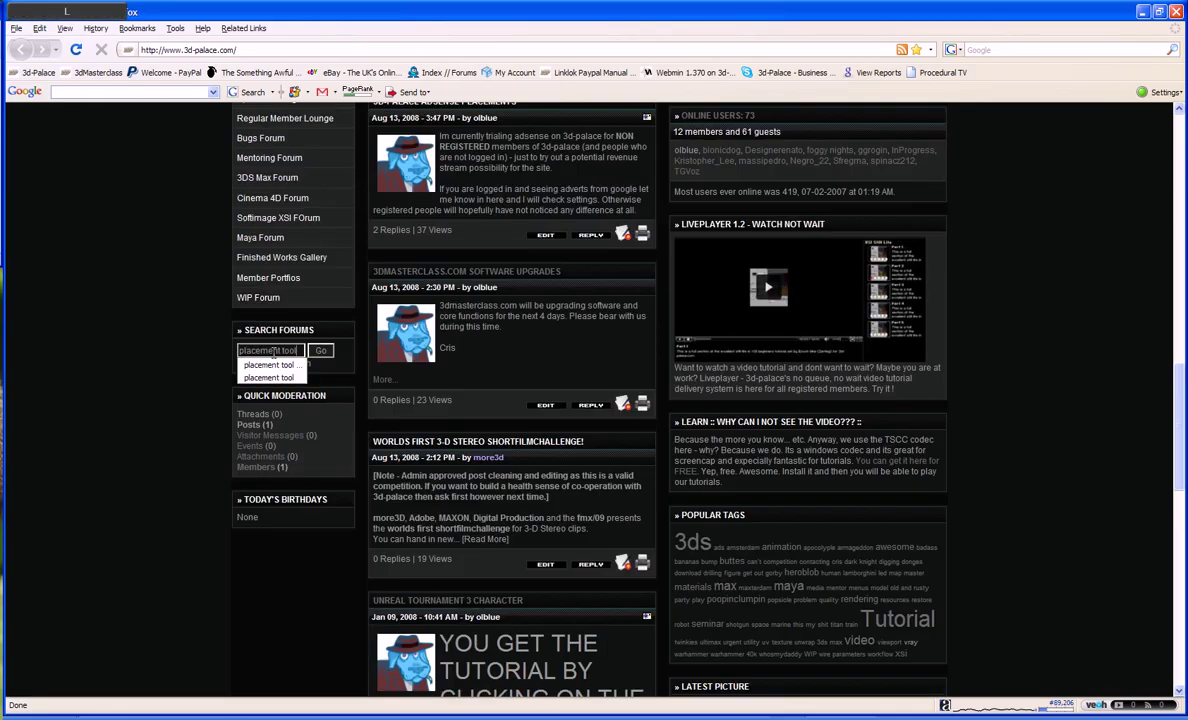
key("Return")
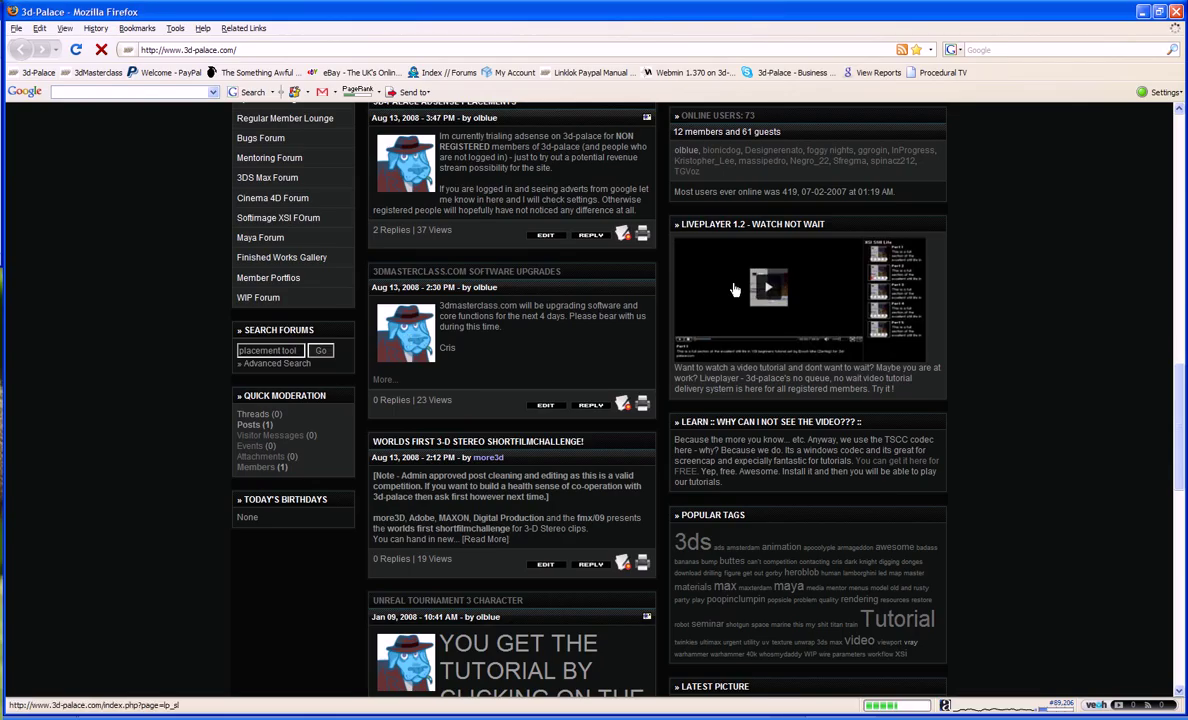
Open the "Upgrade To The Placement Tool" thread and open its PlacementTool.txt attachment in EditPad Pro.
scroll(735, 289, "down", 6)
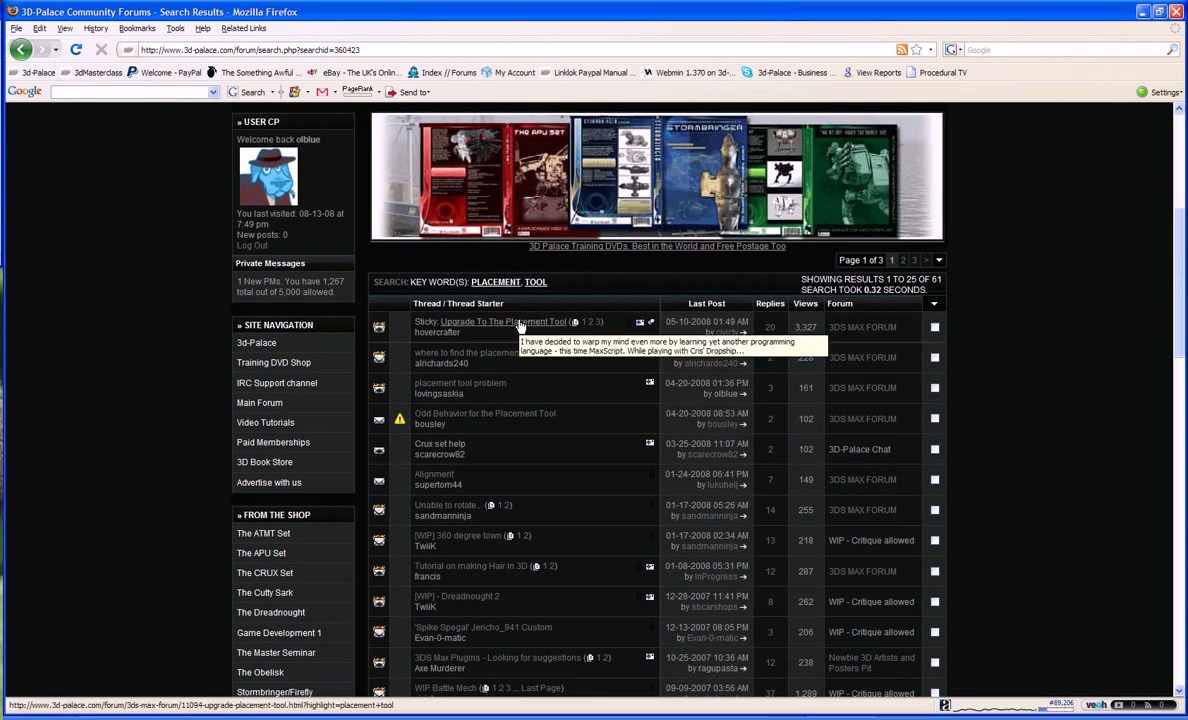
mouse_move(524, 358)
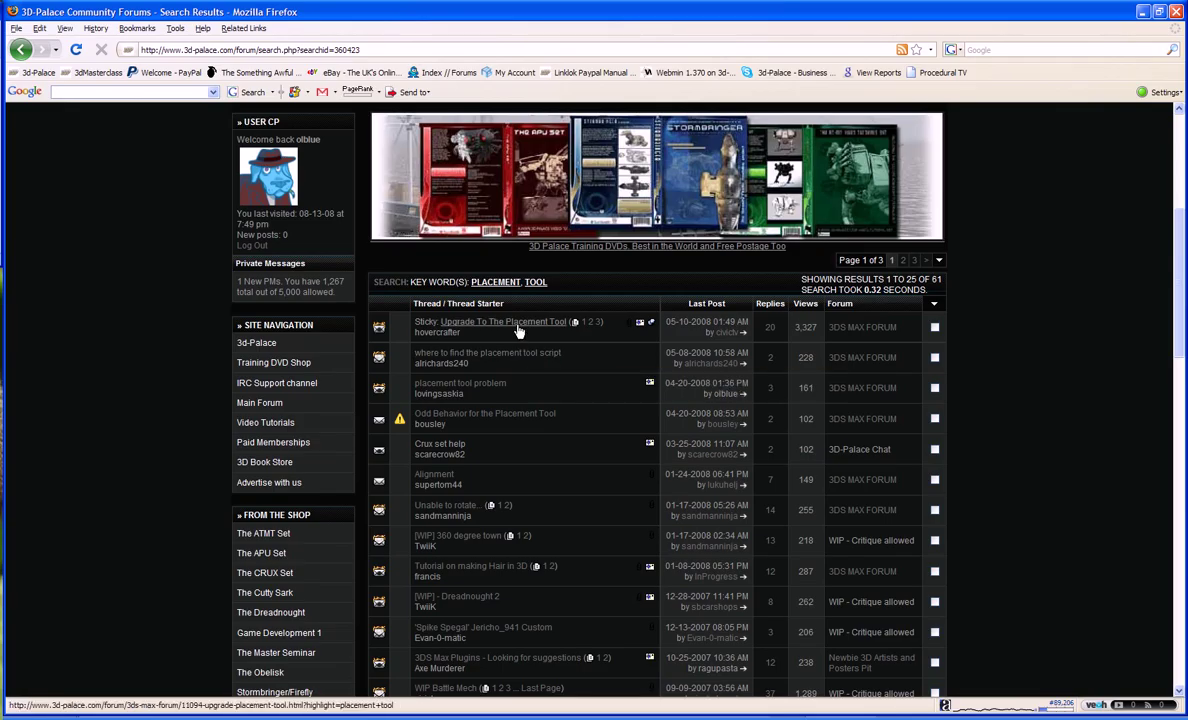
left_click(520, 331)
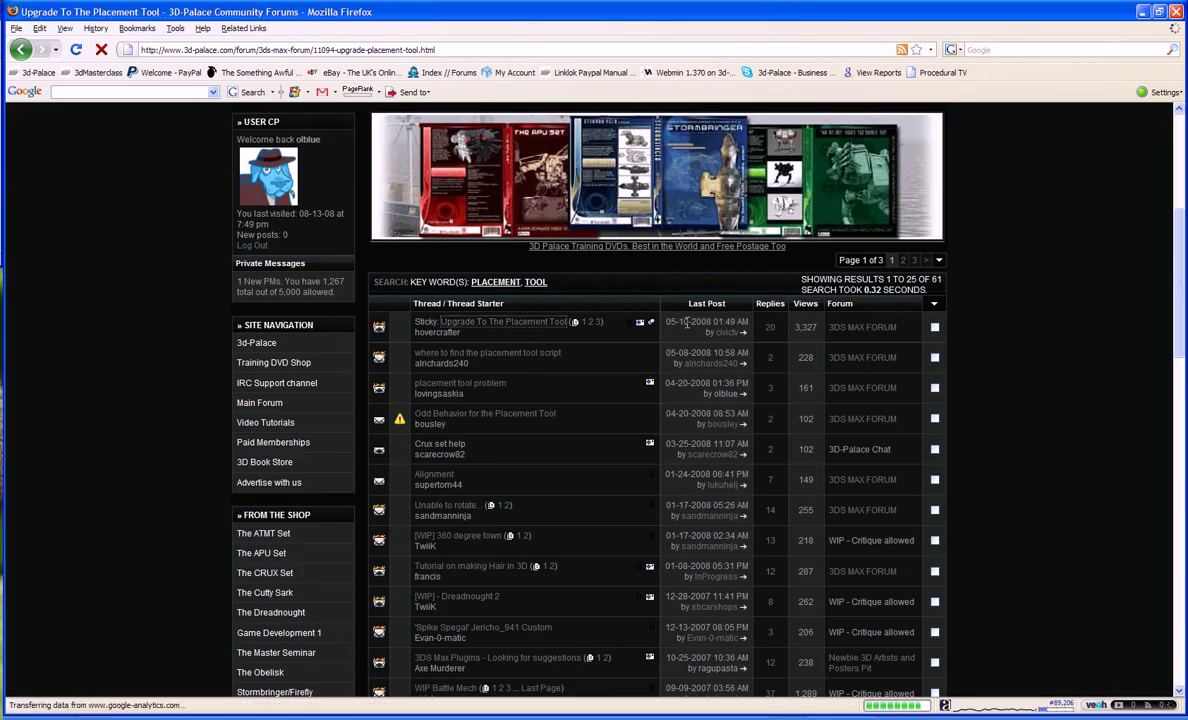
scroll(705, 330, "down", 6)
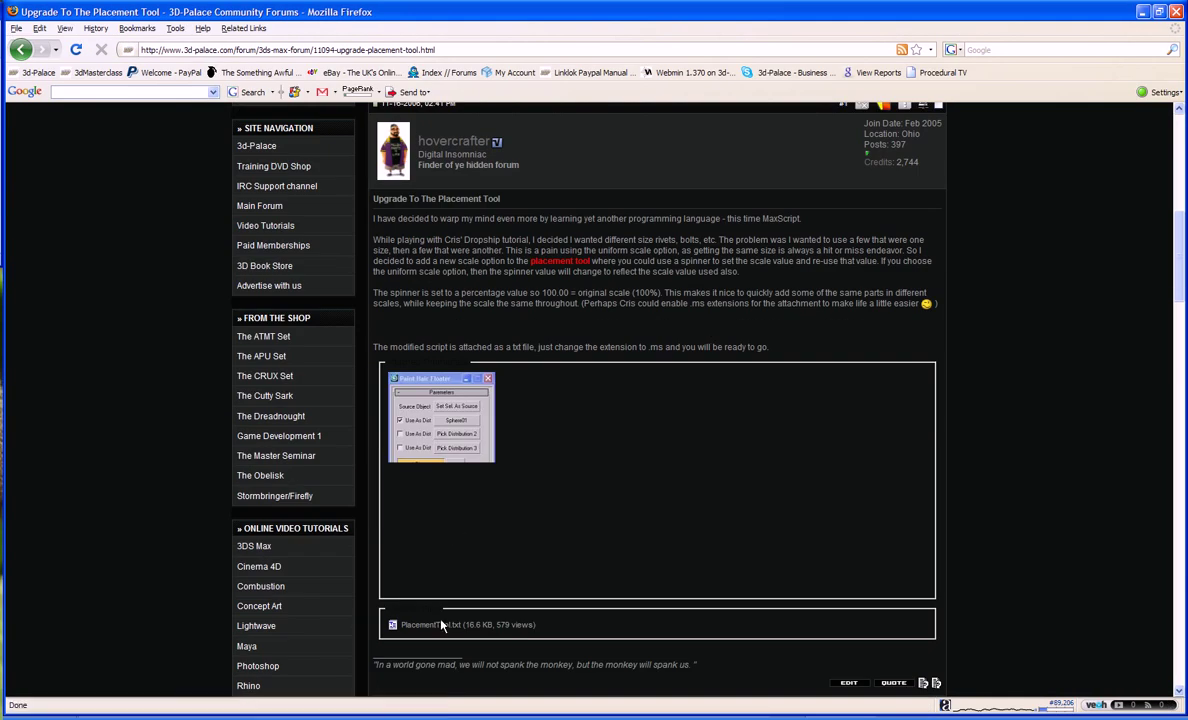
left_click(442, 626)
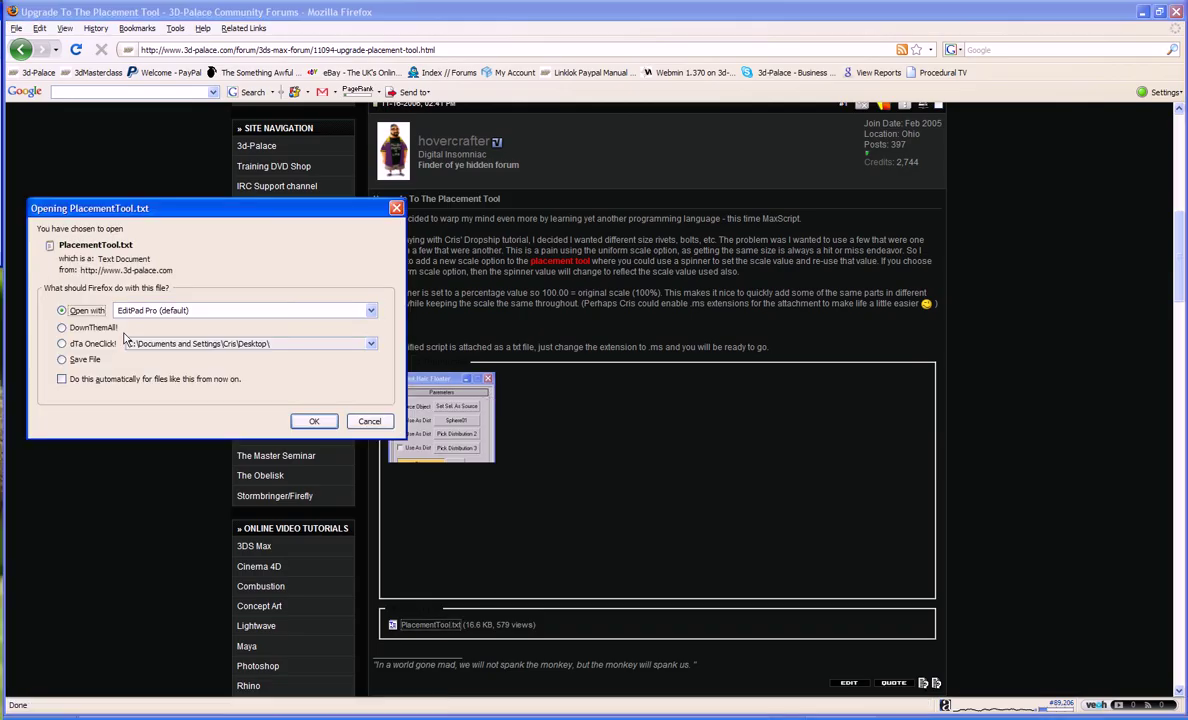
left_click(313, 421)
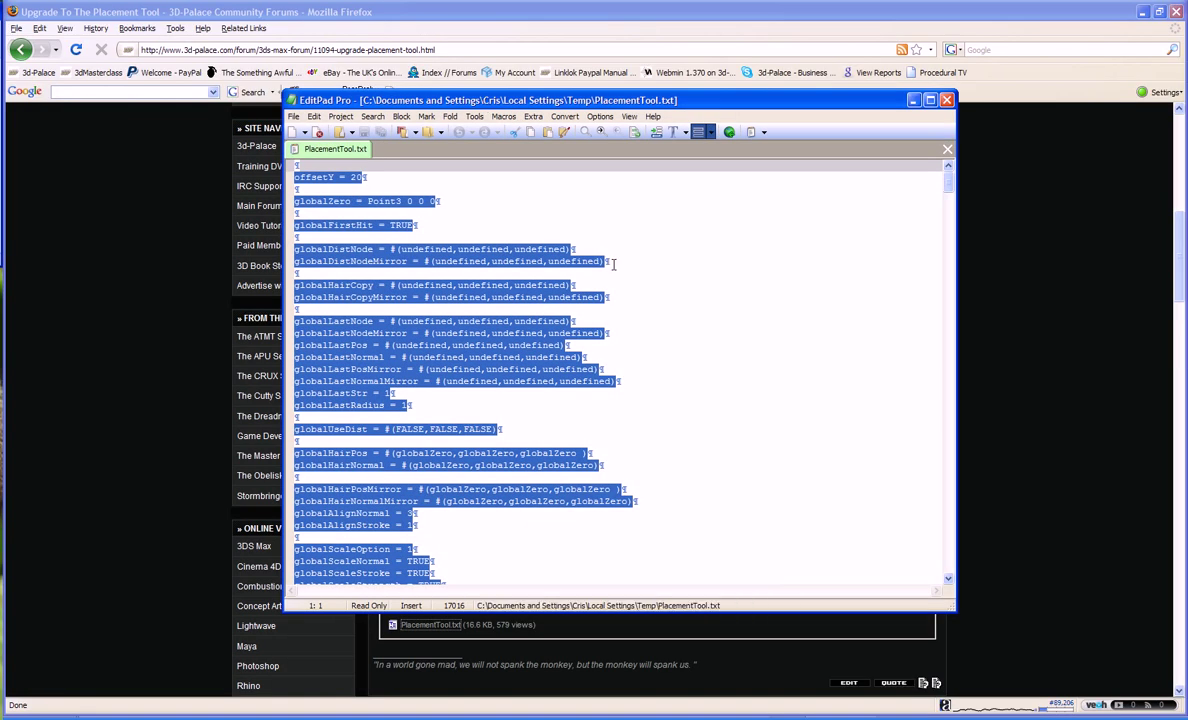
Copy the entire placement tool script, close the text editor and browser, and paste it into a new MAXScript in 3ds Max.
key("ctrl+a")
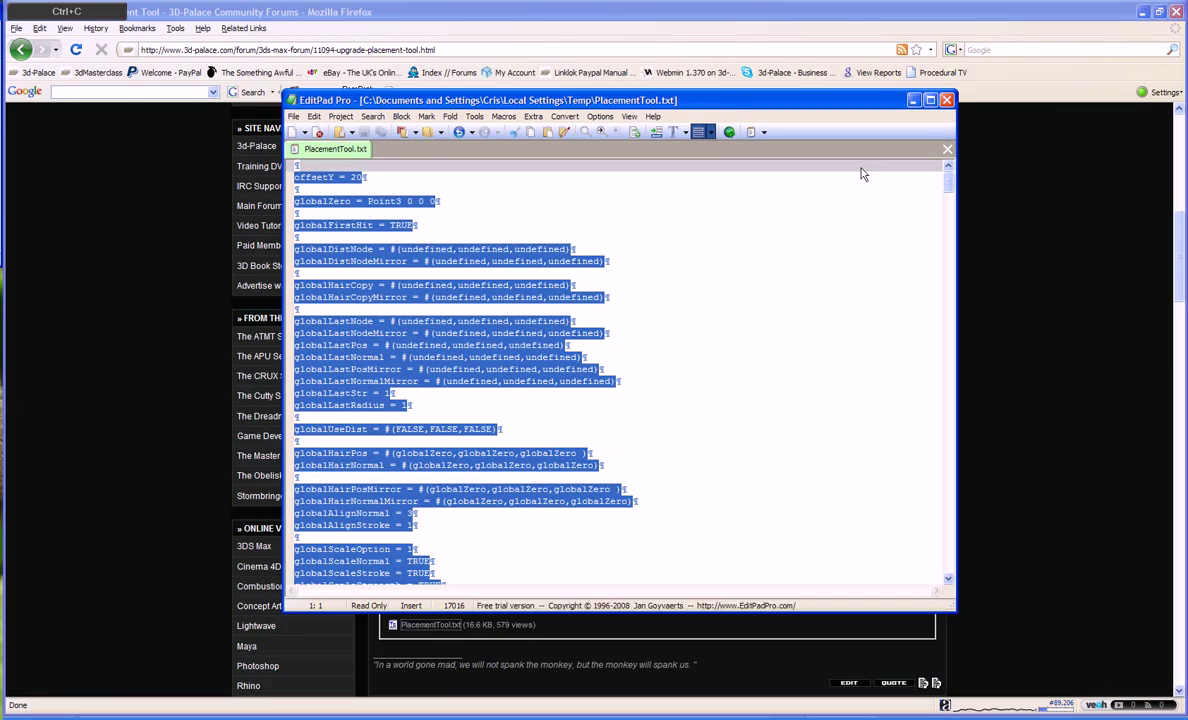
left_click(947, 99)
left_click(1177, 11)
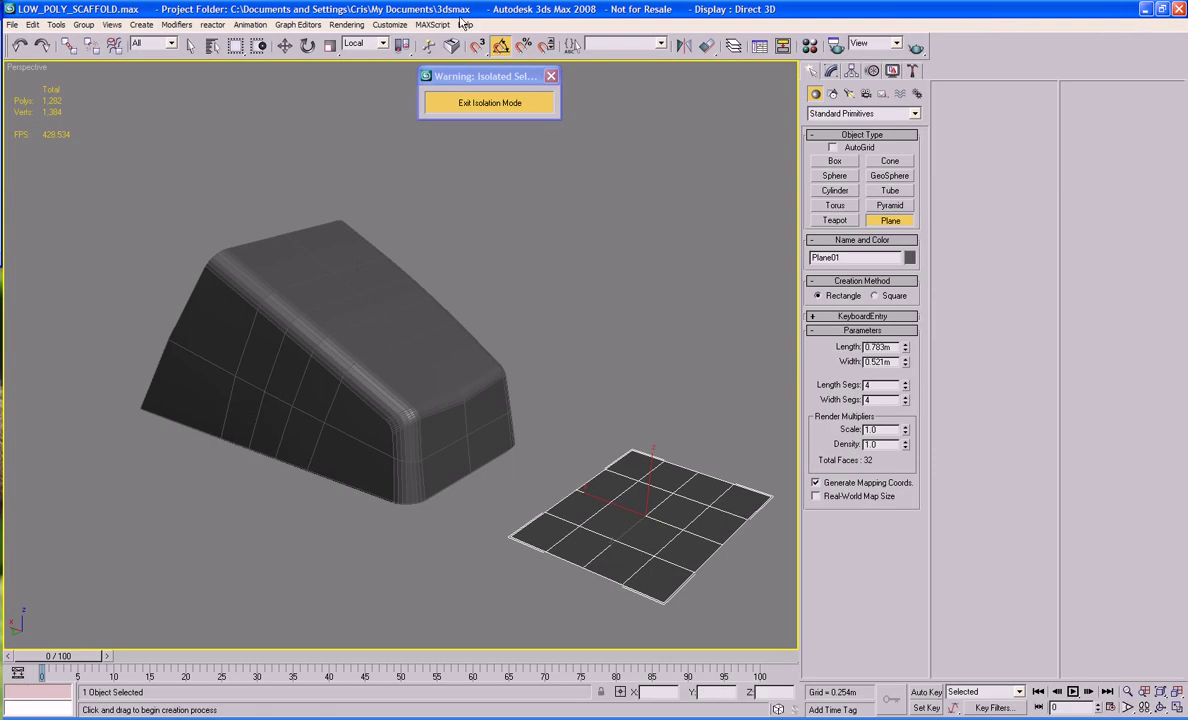
left_click(432, 24)
left_click(443, 39)
key("ctrl+v")
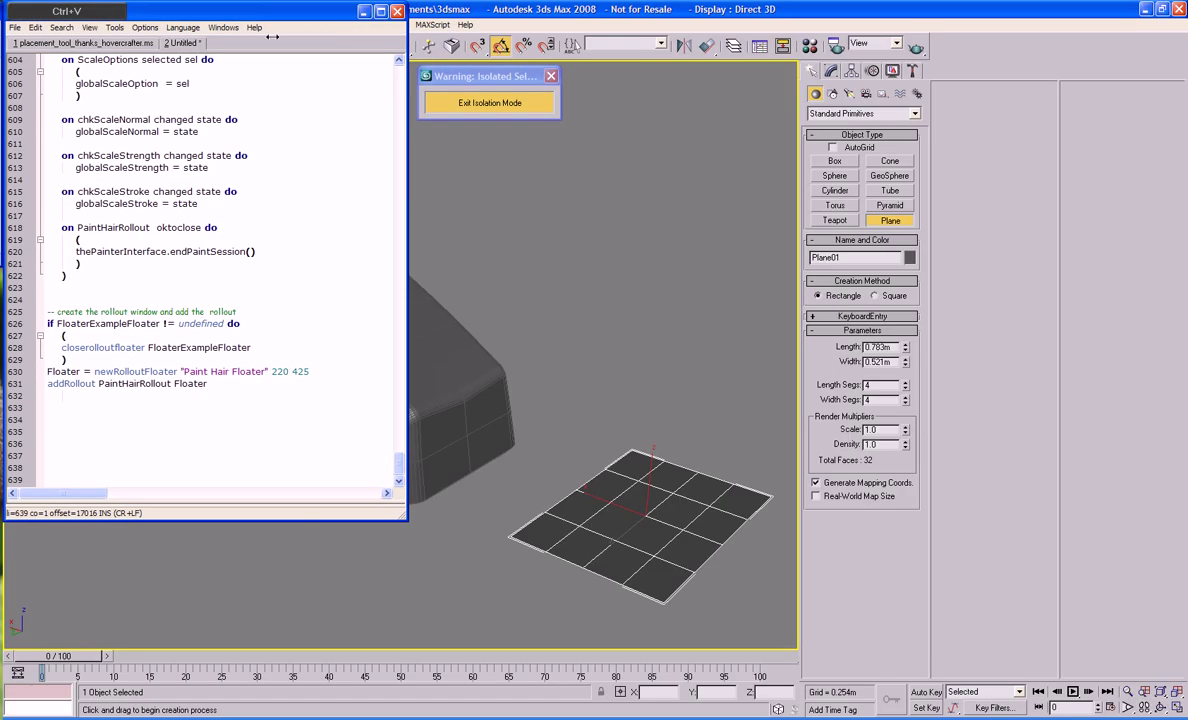
Start saving the pasted script under a new name and create a SCRIPTS folder inside the ED209 project folder.
left_click_drag(155, 9, 450, 90)
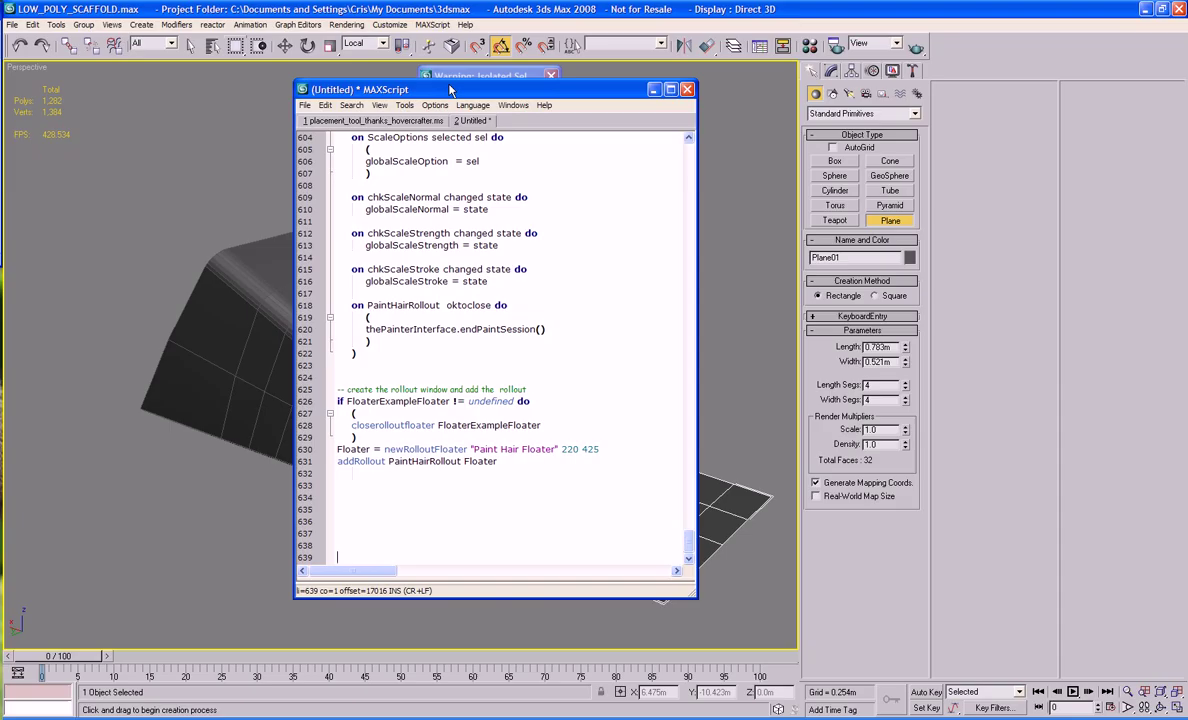
left_click(304, 105)
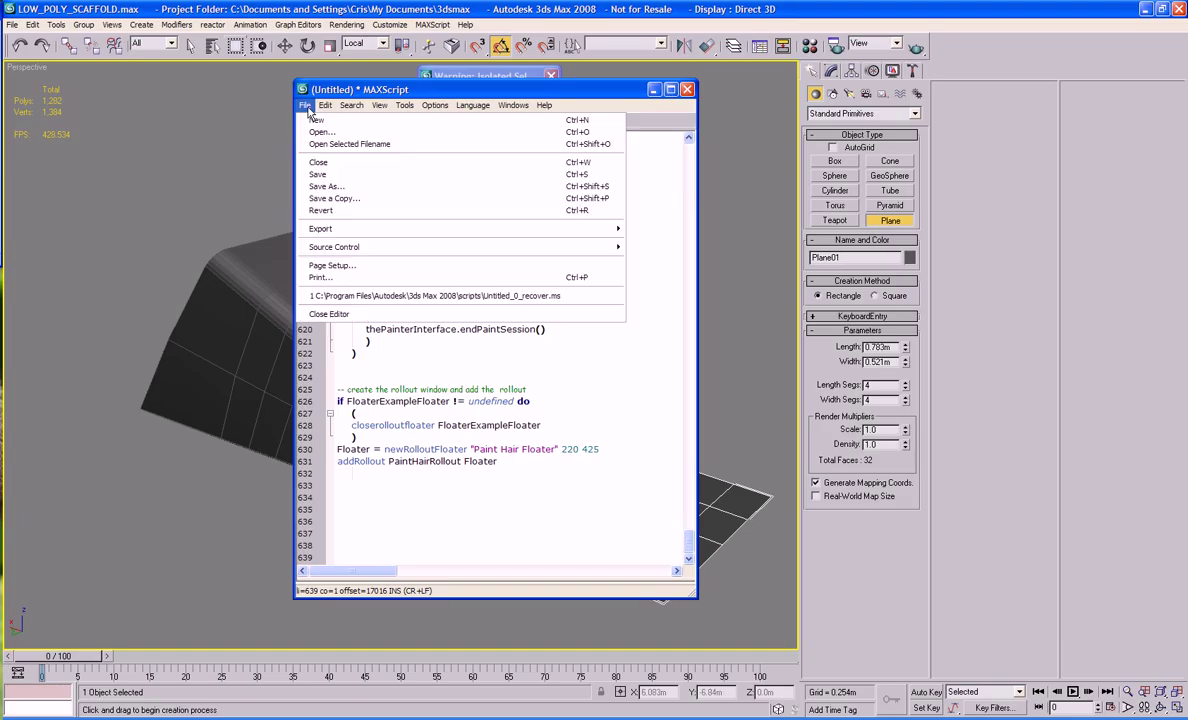
left_click(316, 188)
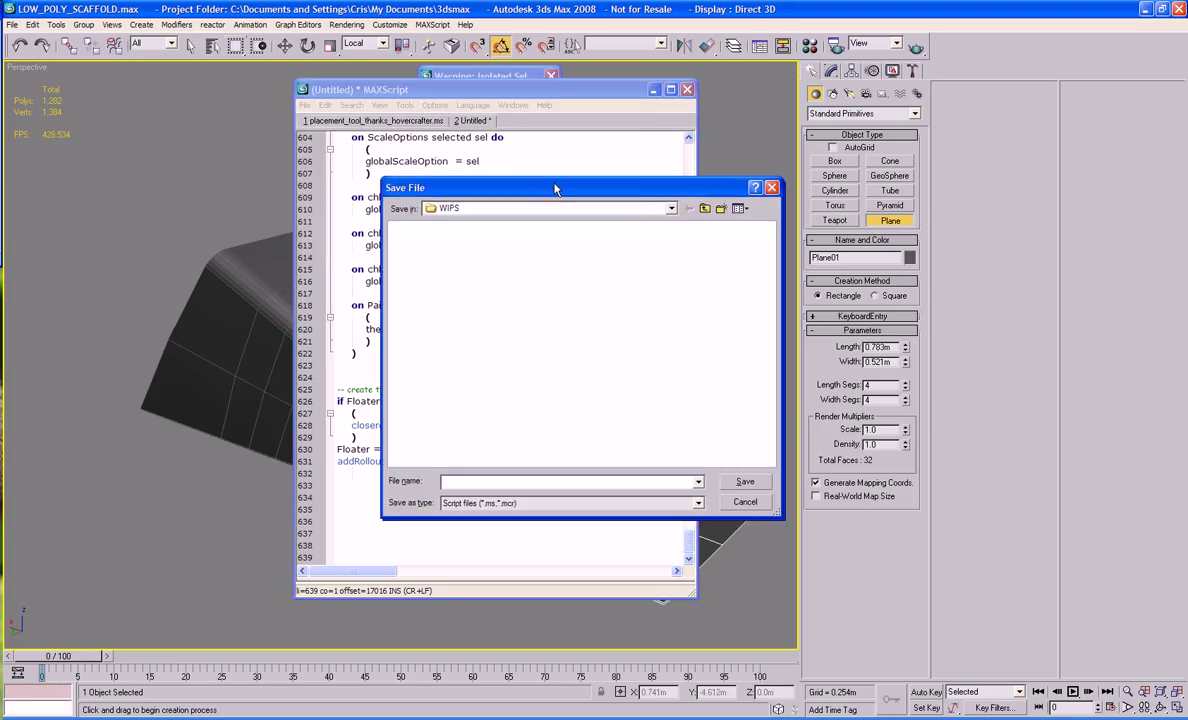
left_click_drag(538, 176, 504, 172)
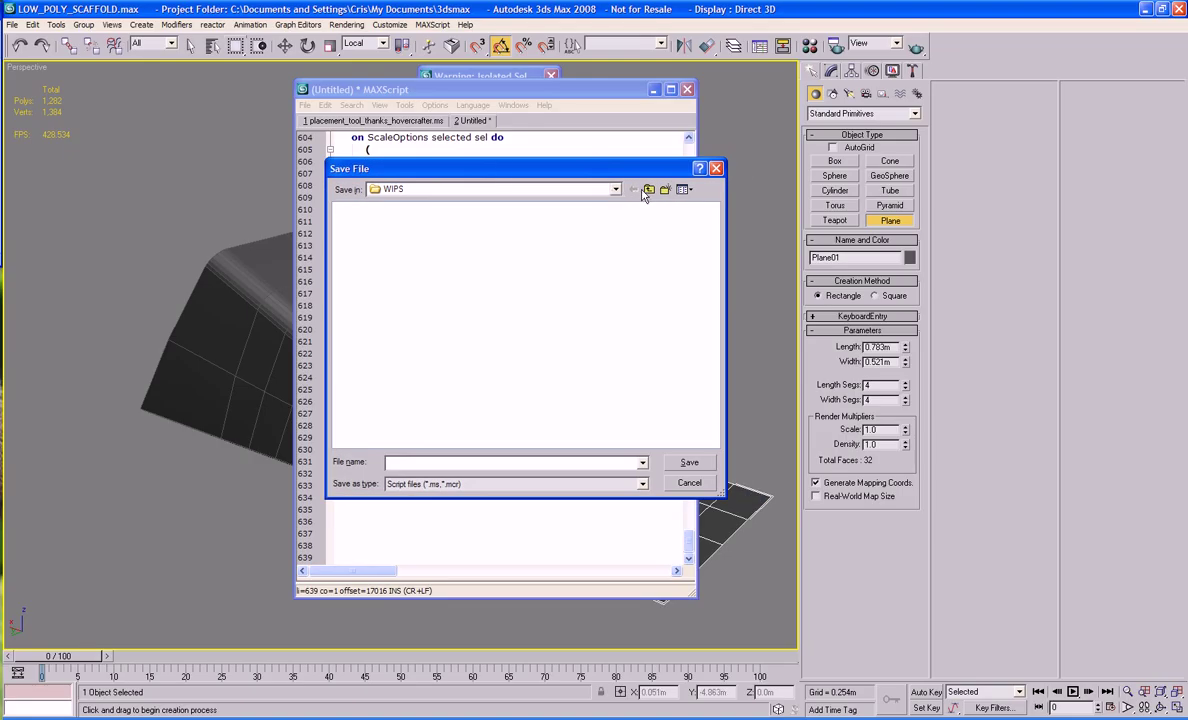
left_click(647, 190)
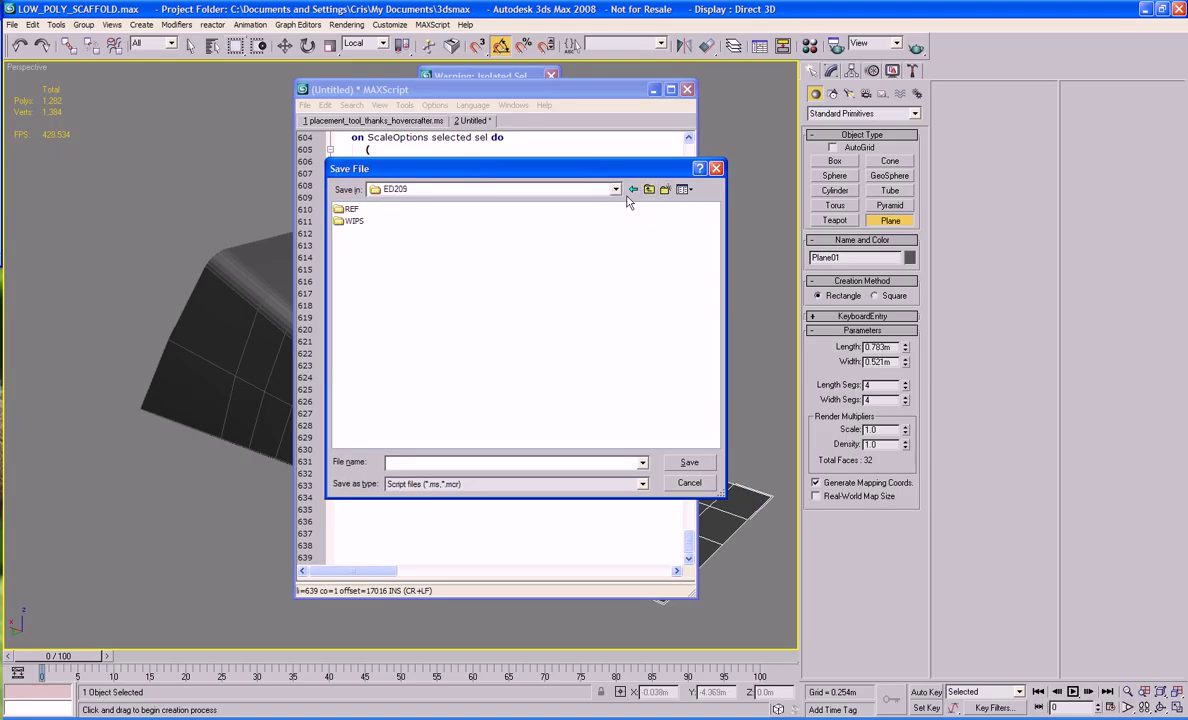
right_click(523, 284)
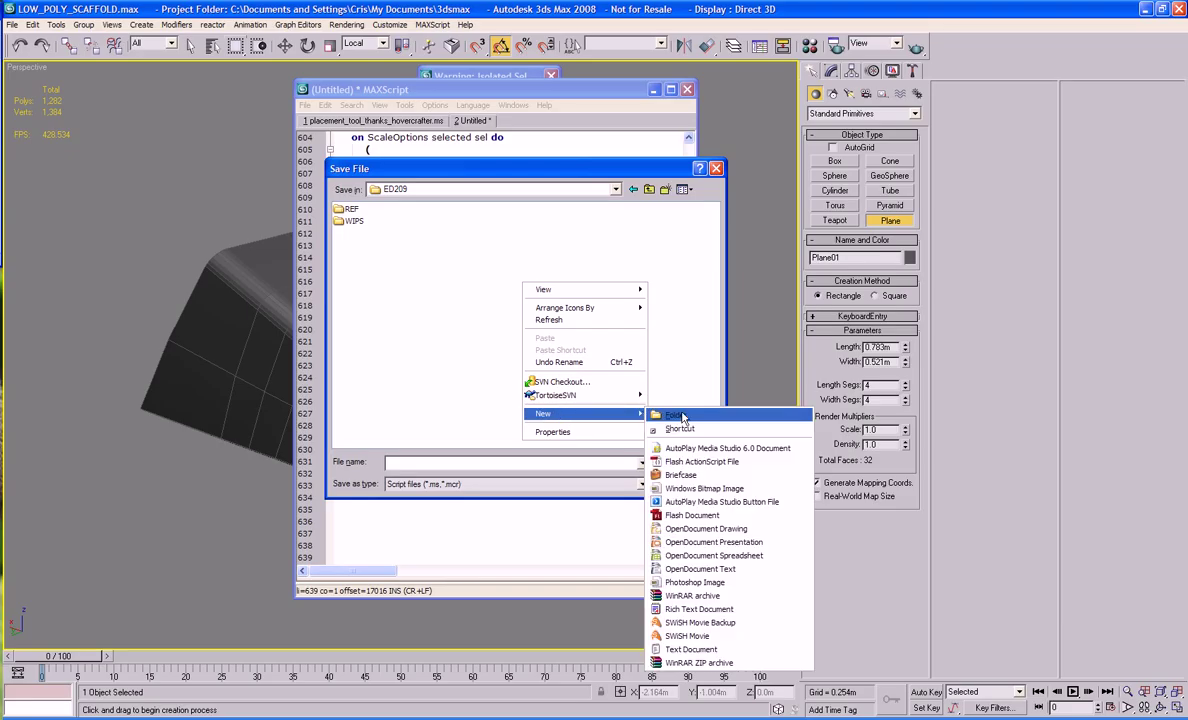
left_click(680, 416)
type("SCRIPTS")
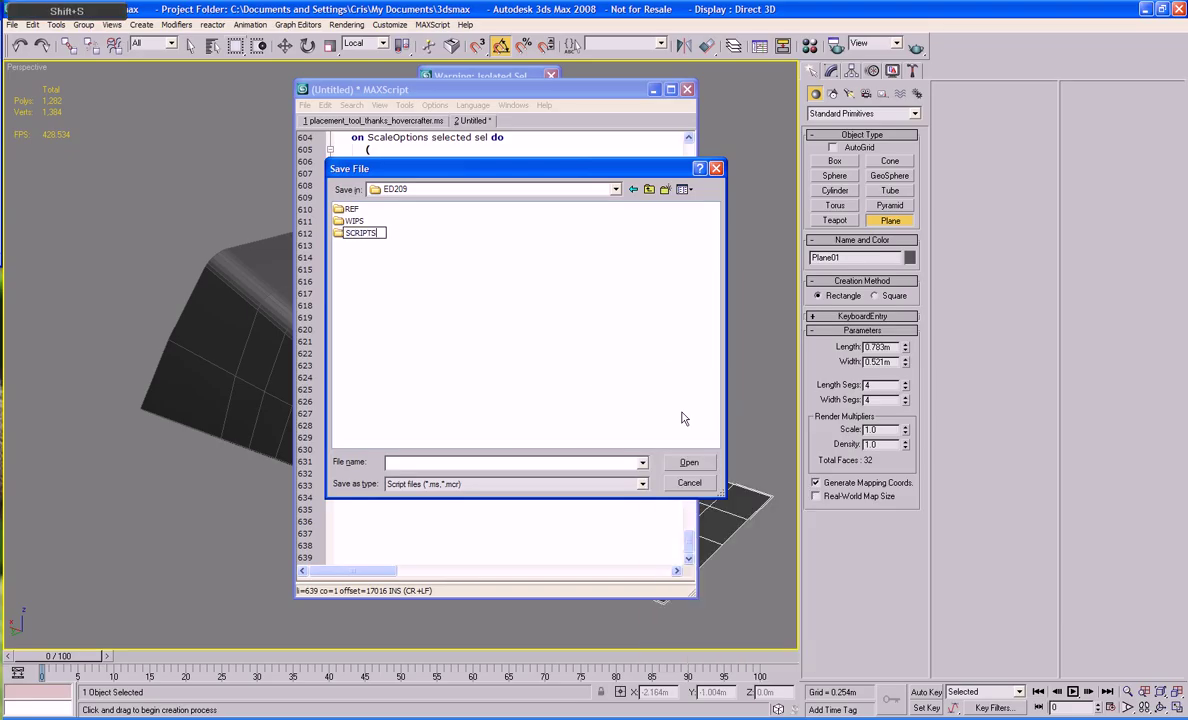
key("Return")
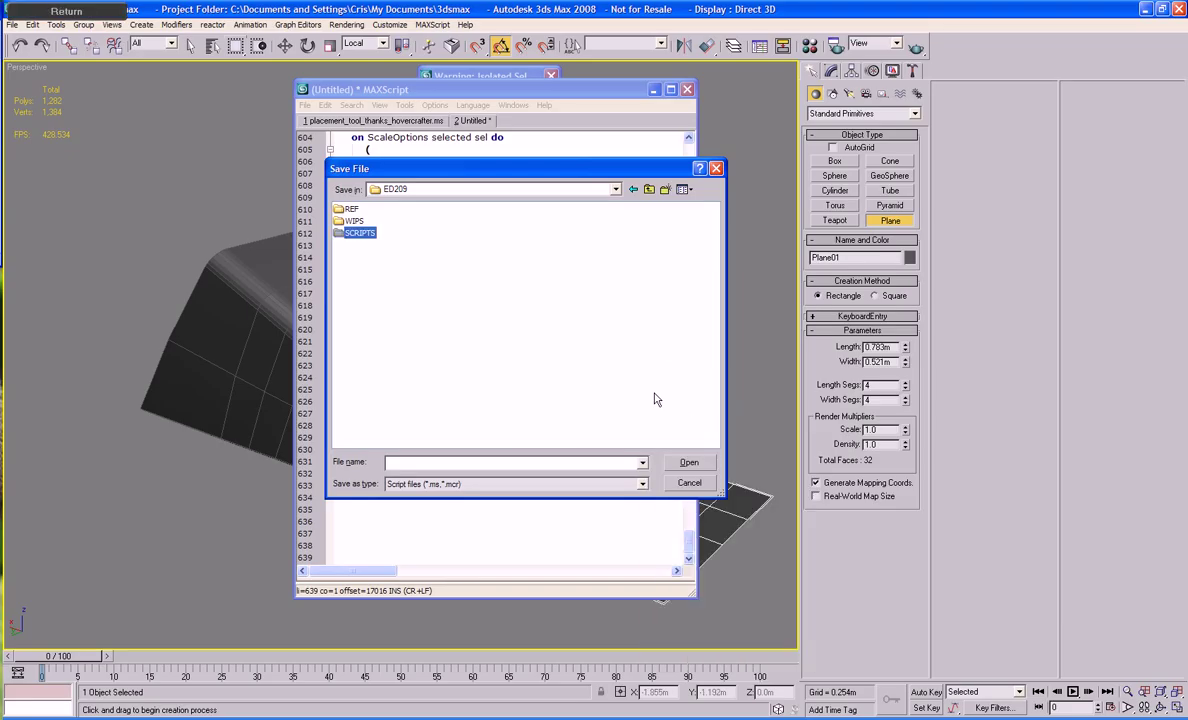
Save the script as Hovercrafter_placement_tool in the SCRIPTS folder and close the script editor.
double_click(358, 232)
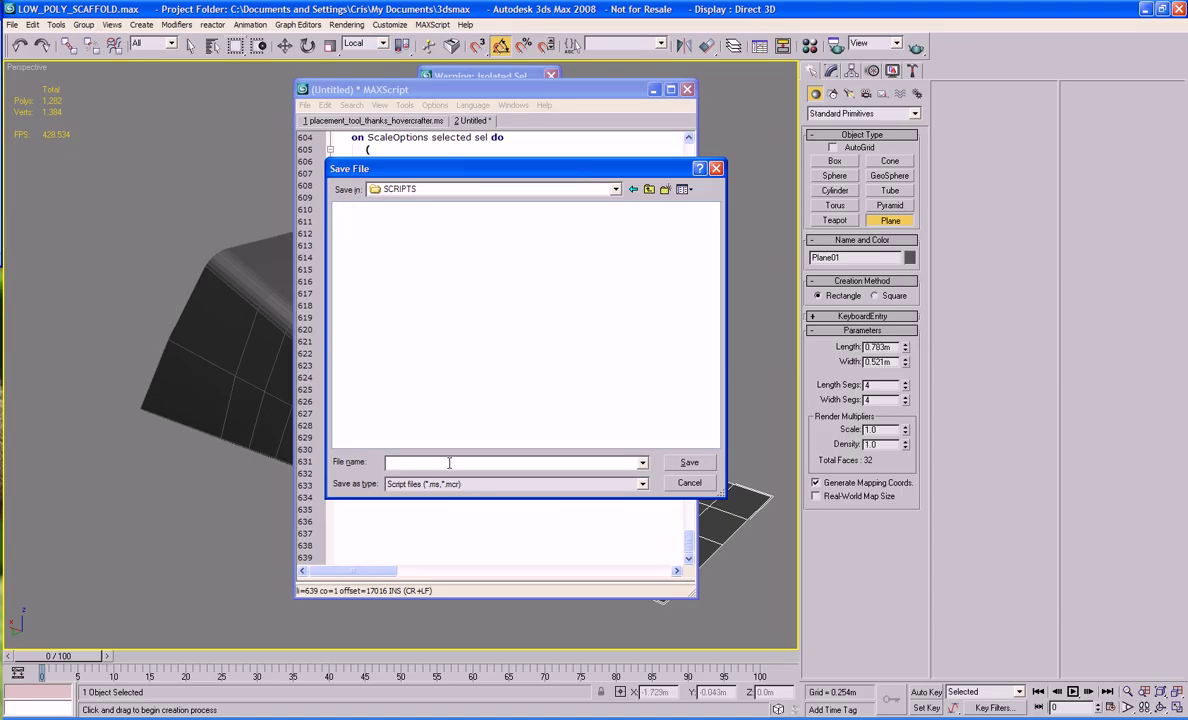
type("Hovercrafter_placement_tool")
key("Return")
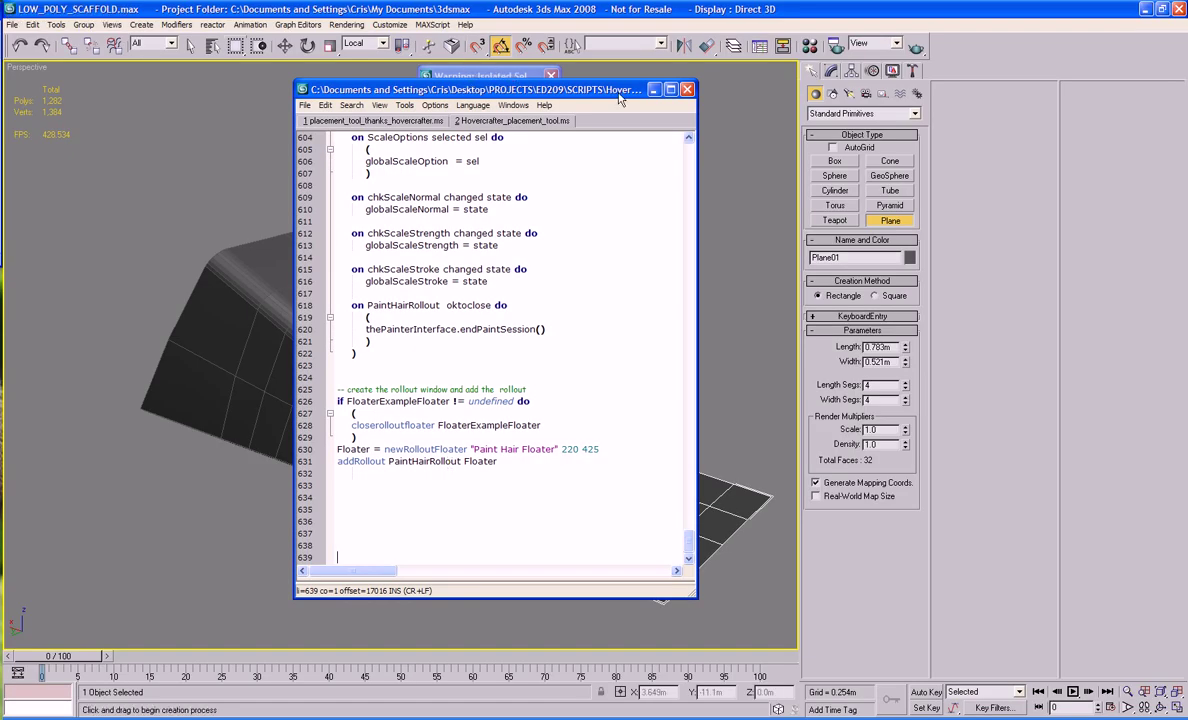
left_click_drag(625, 97, 641, 93)
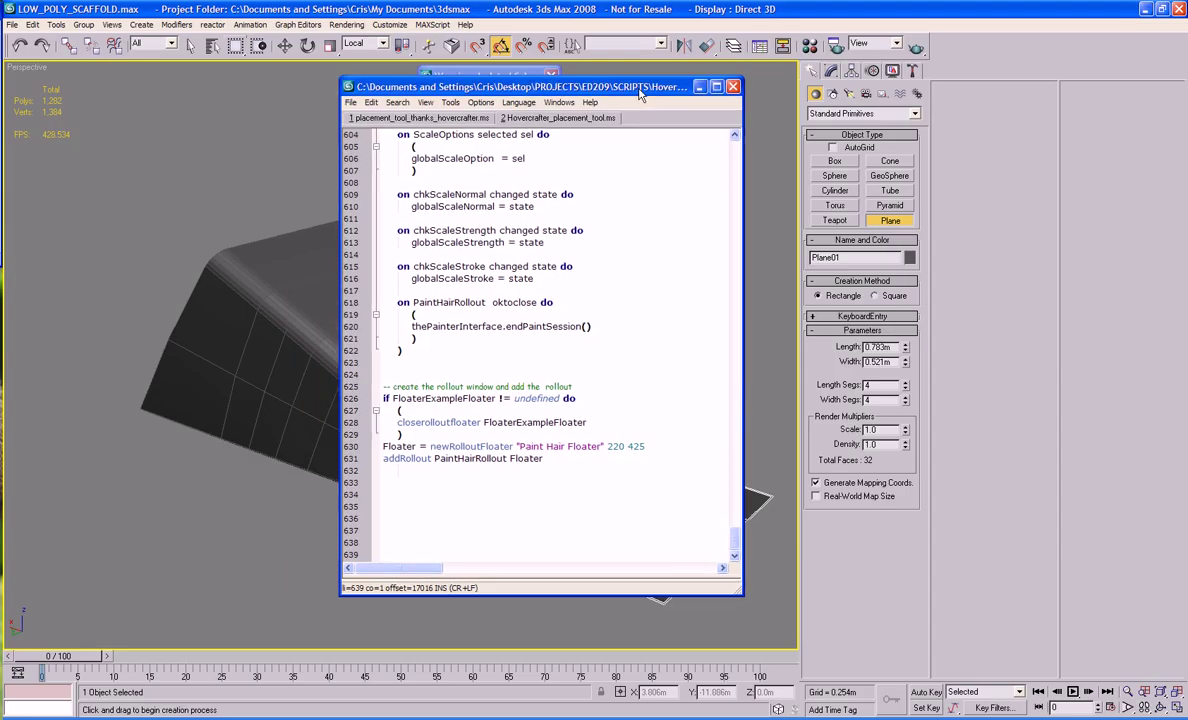
left_click(351, 103)
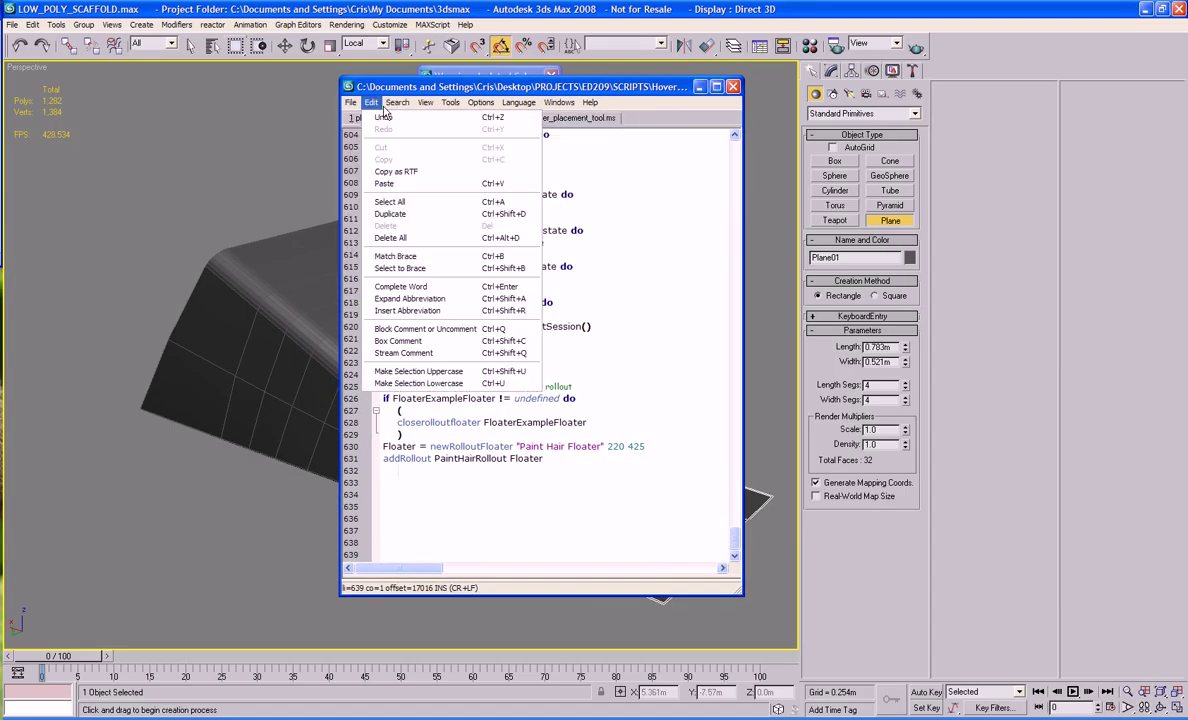
left_click(733, 87)
Run Hovercrafter_placement_tool.ms from the SCRIPTS folder and park the Paint Hair Floater window clear of the viewport.
left_click(433, 25)
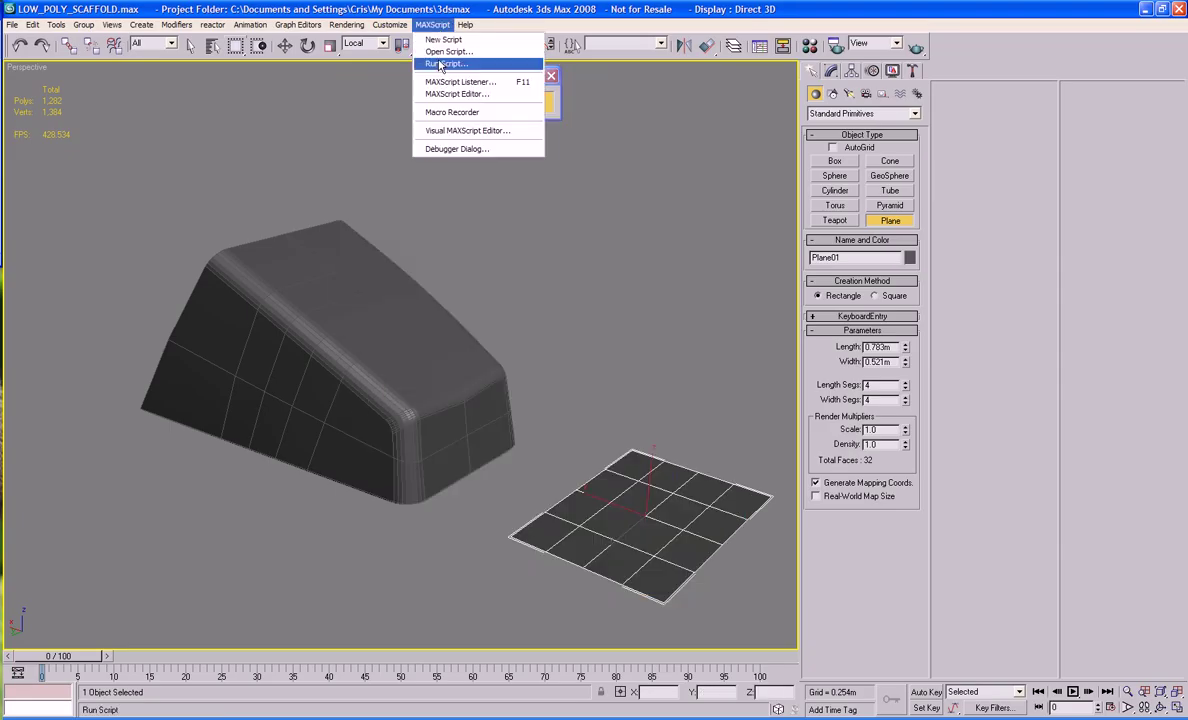
left_click(448, 51)
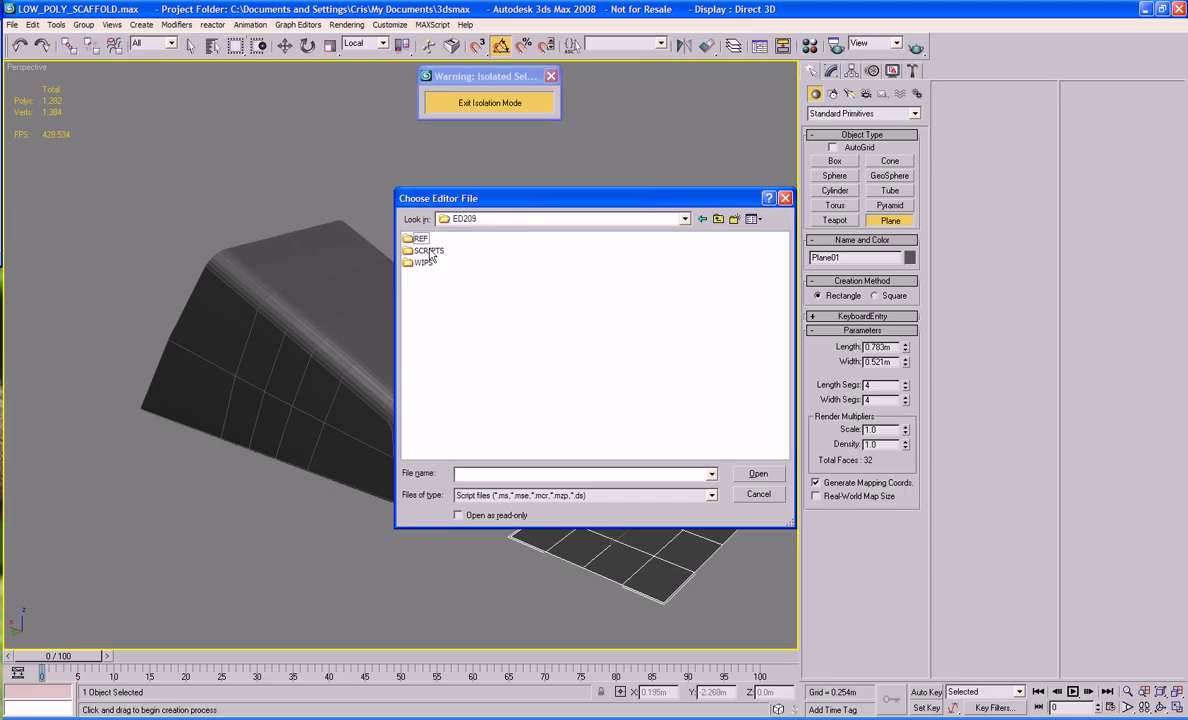
double_click(428, 251)
double_click(432, 240)
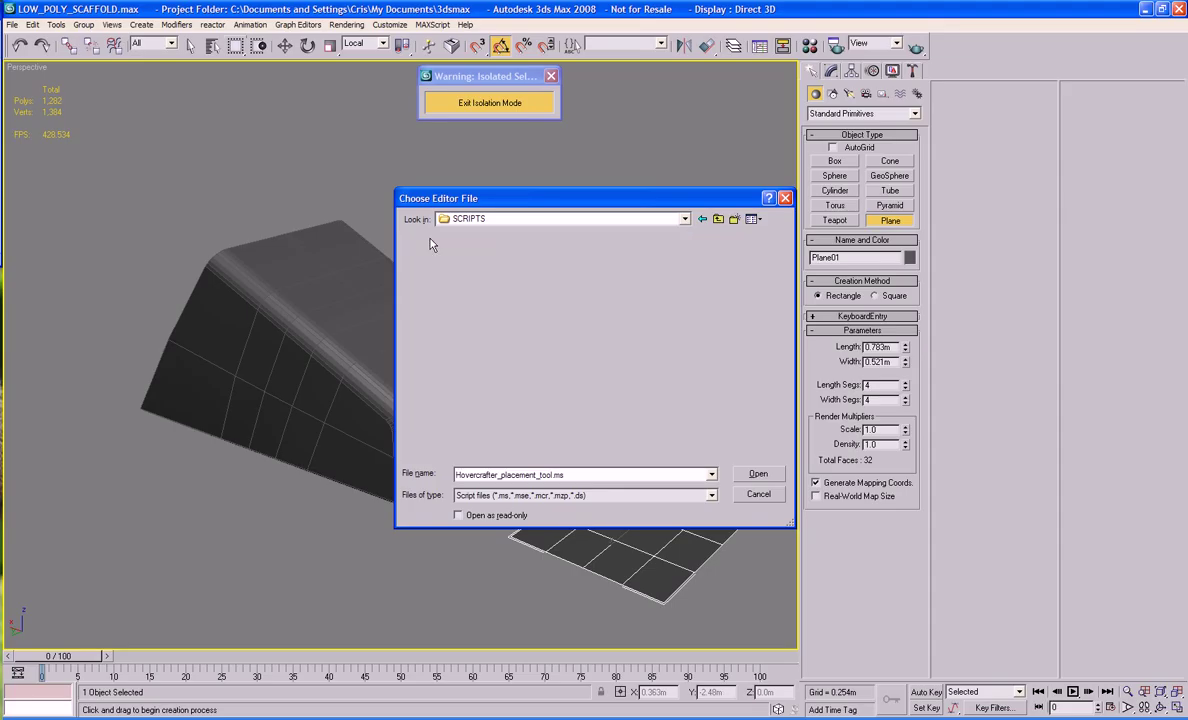
left_click_drag(605, 207, 1057, 273)
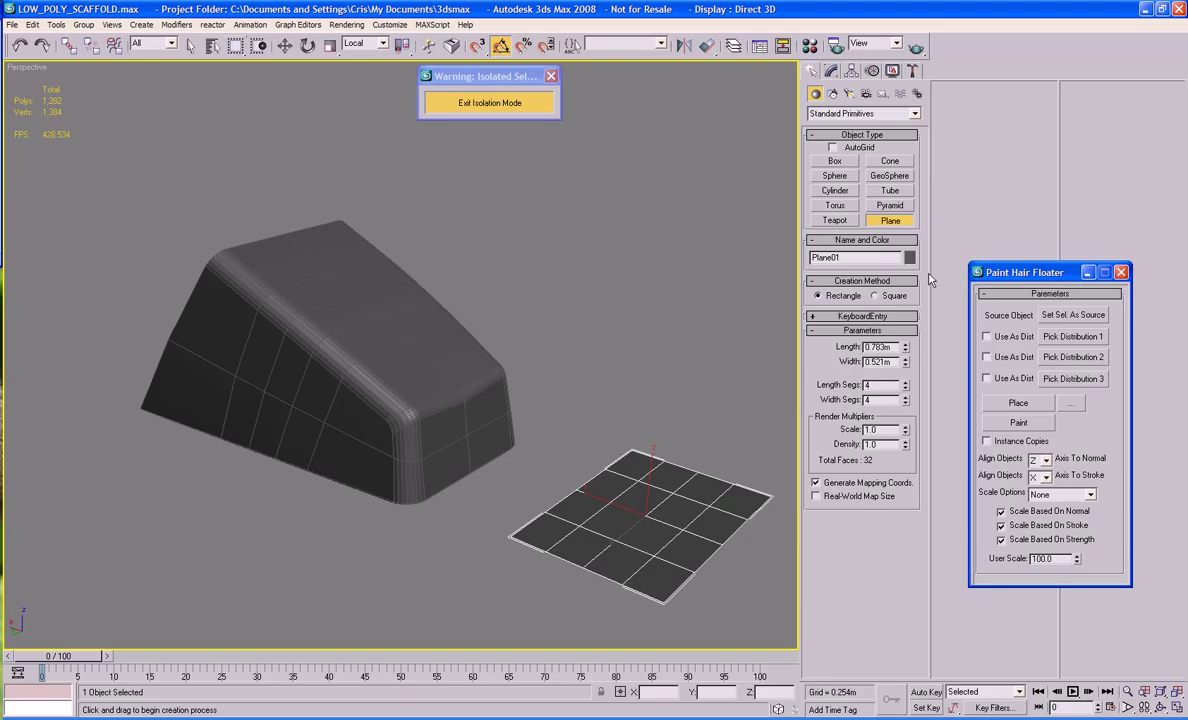
Draw a flat cylinder on the plane near its front corner, about 0.048 m in radius and -0.01 m high.
middle_click_drag(610, 365, 569, 320)
scroll(619, 367, "up", 3)
scroll(619, 367, "down", 3)
scroll(565, 323, "up", 5)
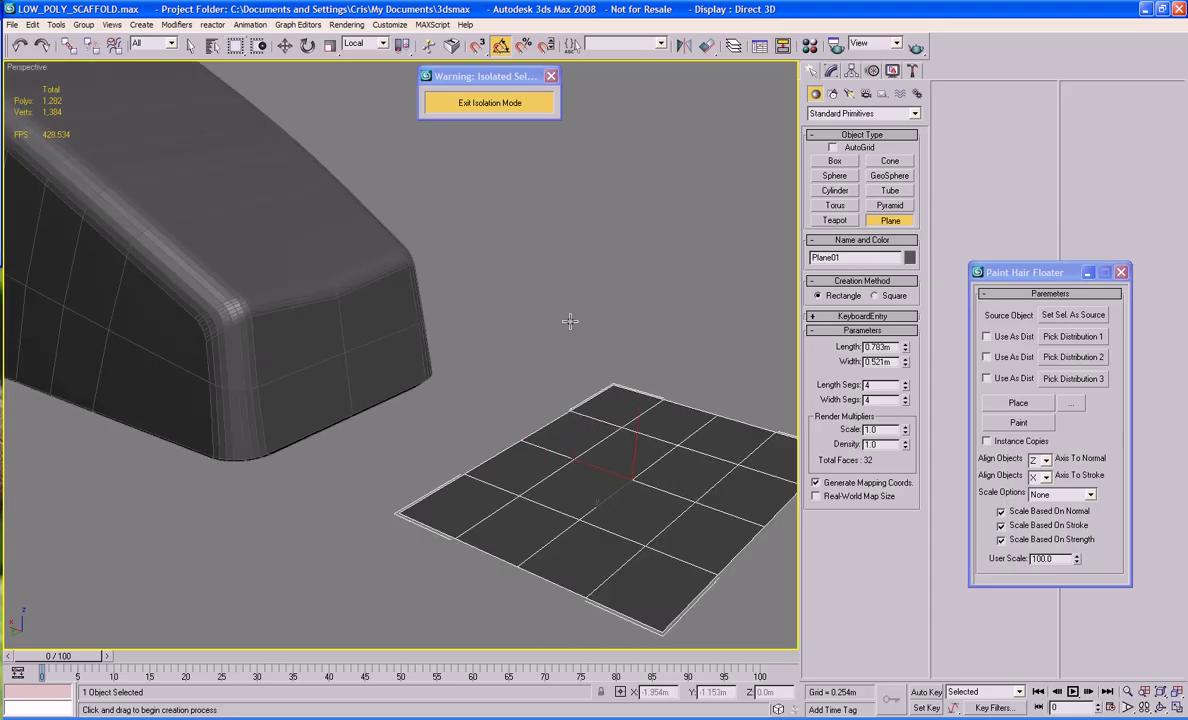
middle_click_drag(549, 270, 463, 242)
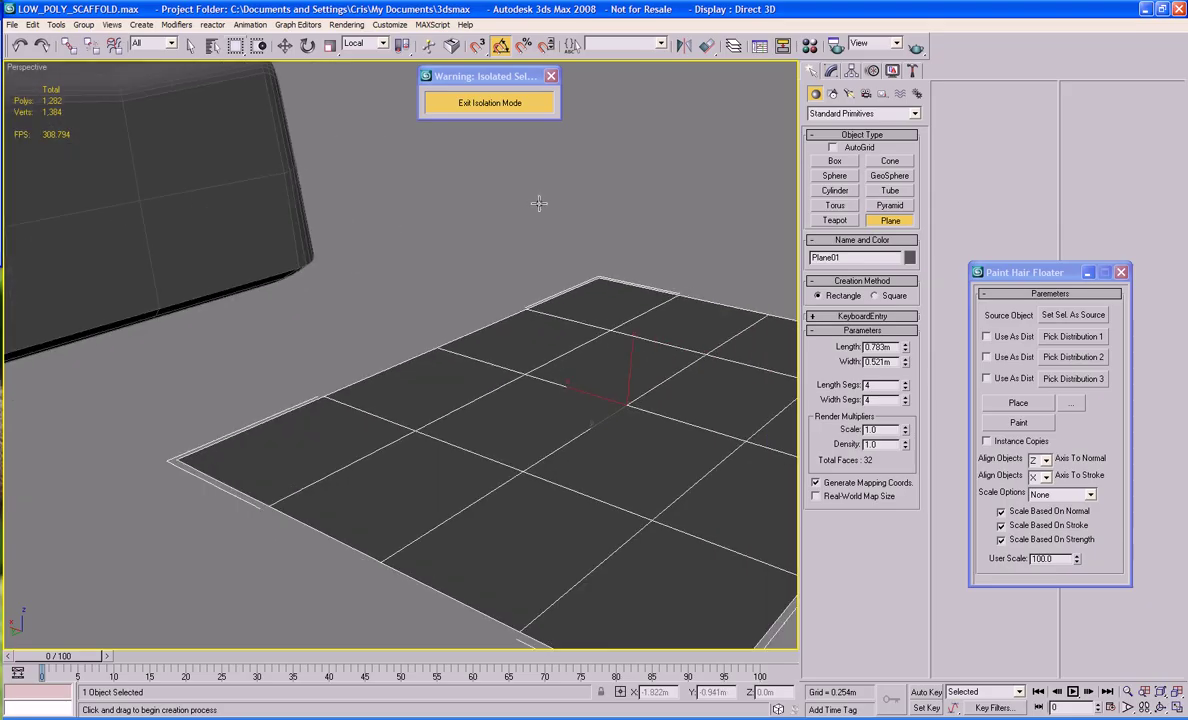
scroll(700, 260, "down", 6)
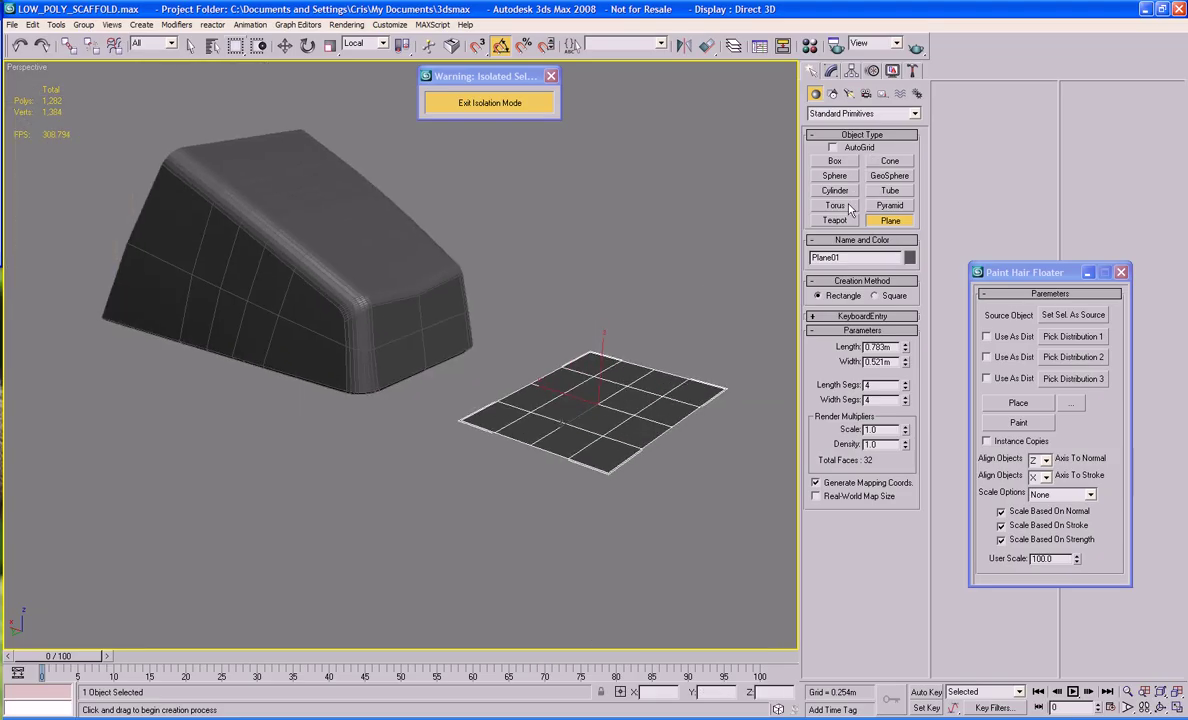
left_click(836, 190)
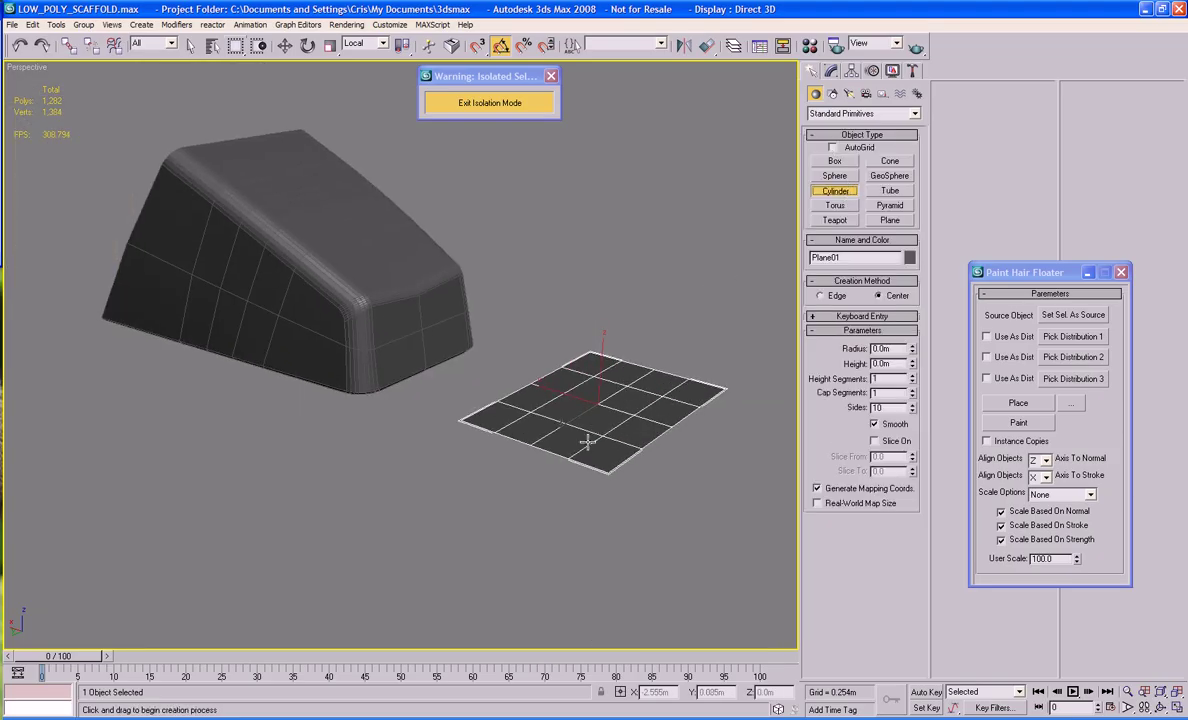
left_click_drag(585, 440, 585, 441)
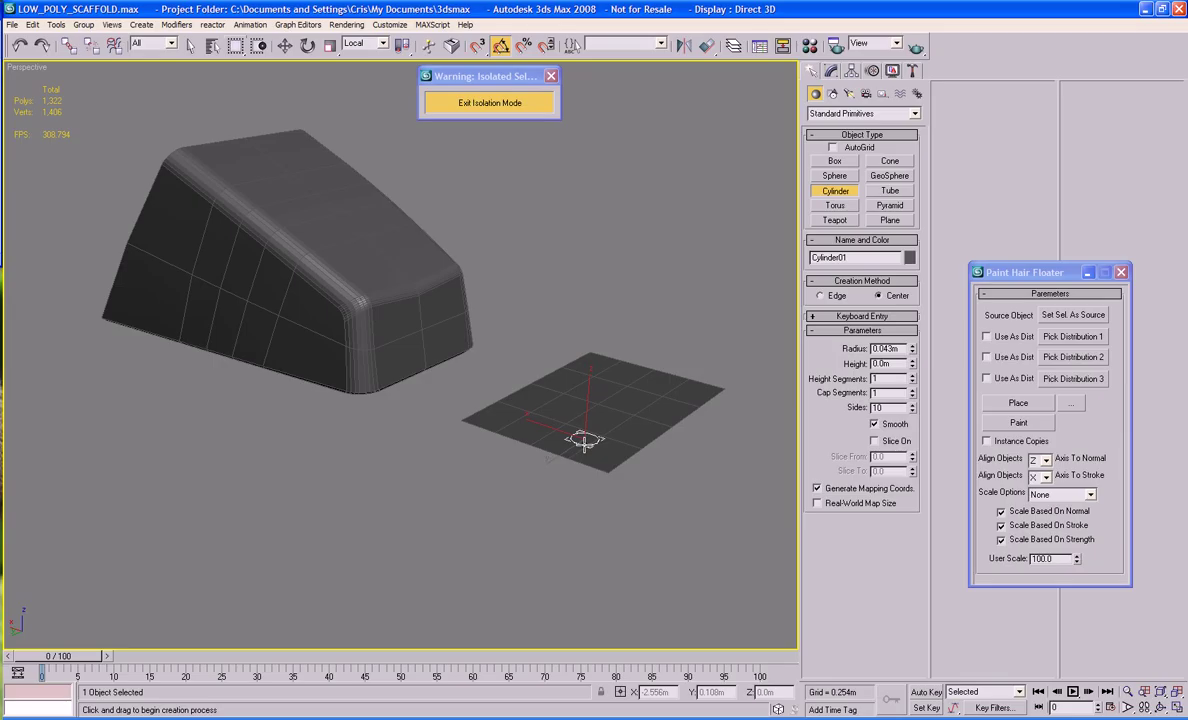
left_click_drag(584, 444, 584, 445)
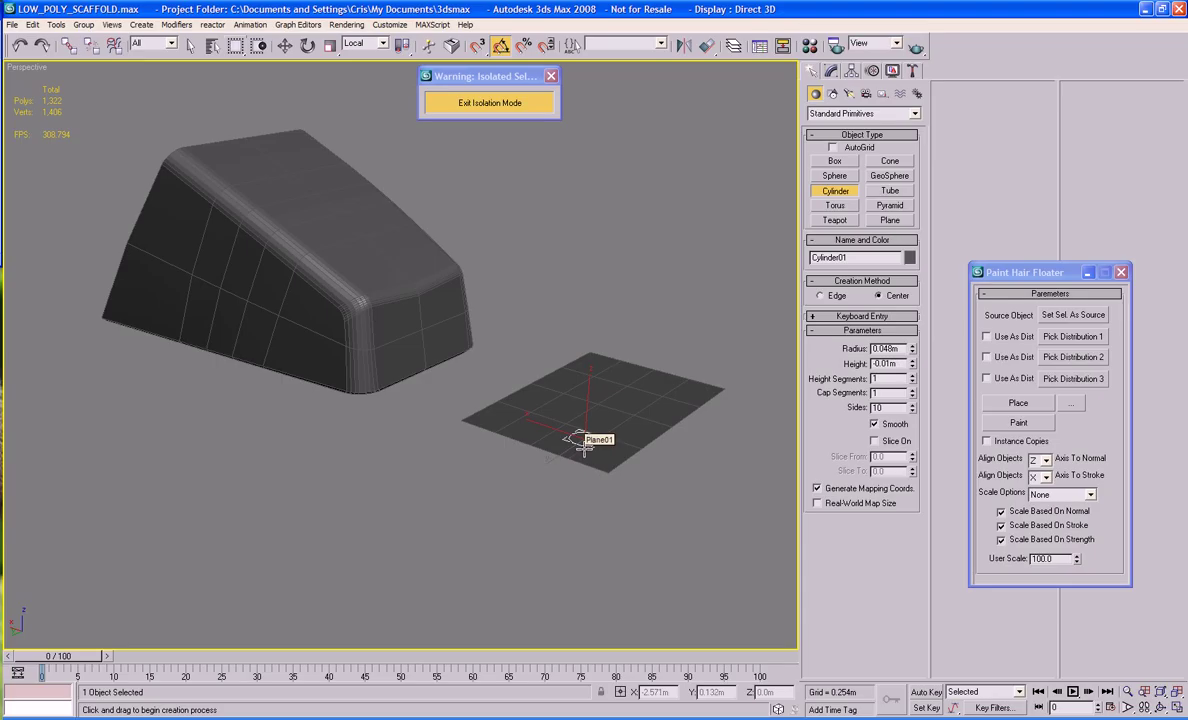
Convert the cylinder to an Editable Poly and delete the plane around it.
right_click(585, 441)
mouse_move(623, 516)
left_click(729, 508)
left_click(690, 405)
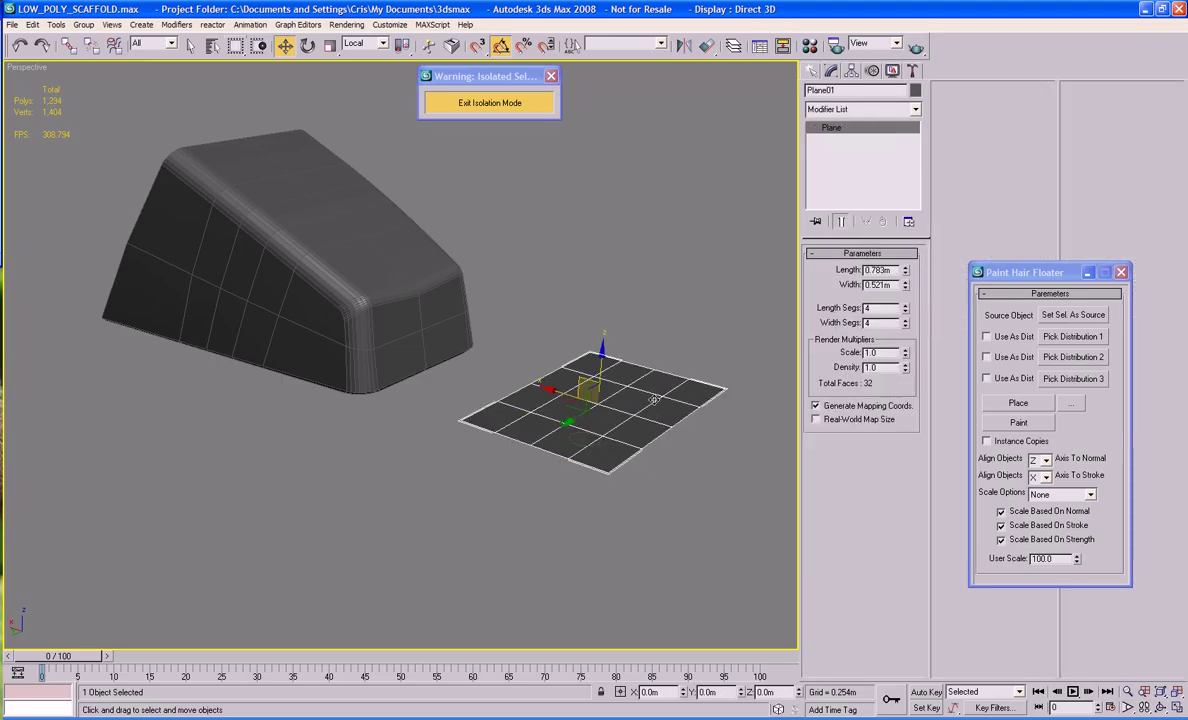
key("Delete")
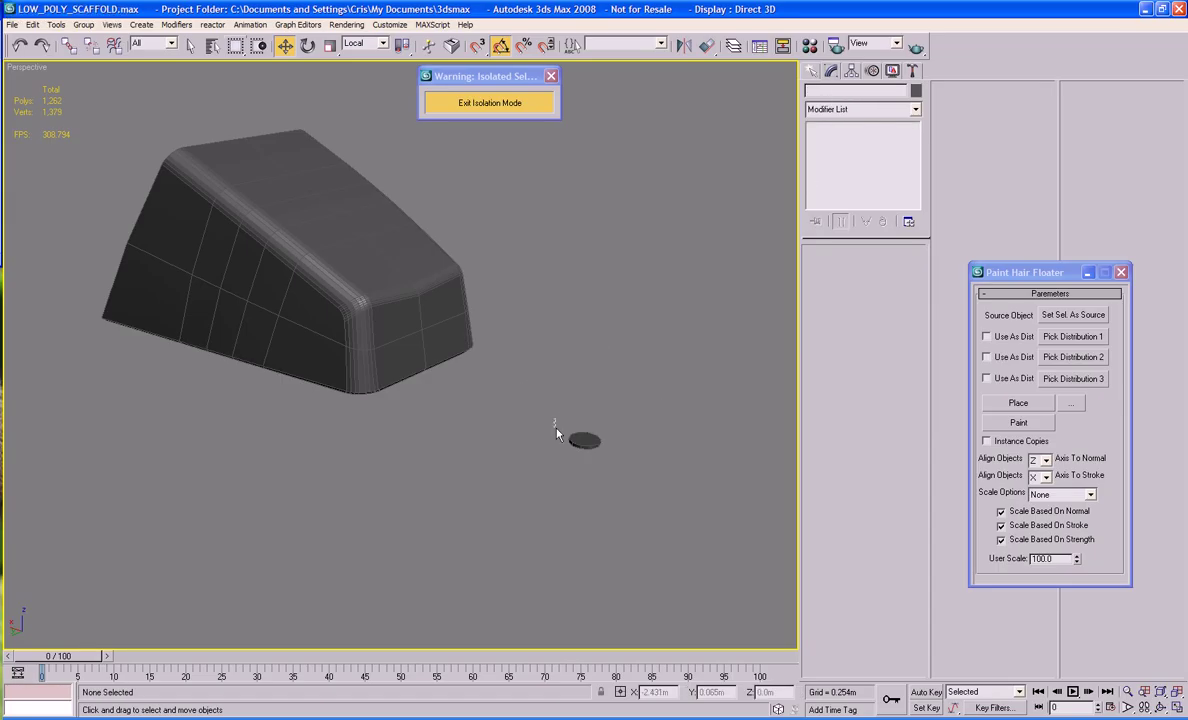
Rename the cylinder as TOOL_large_inset_boltmount.
left_click(585, 441)
left_click(875, 94)
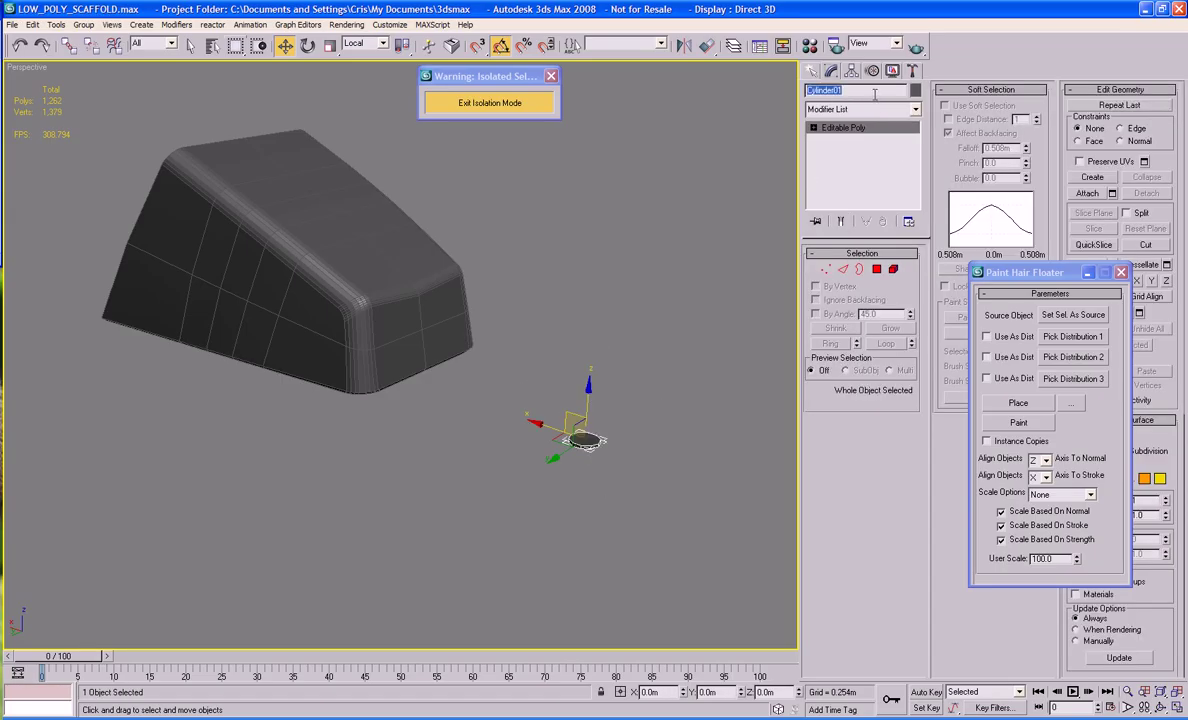
type("TOOL_")
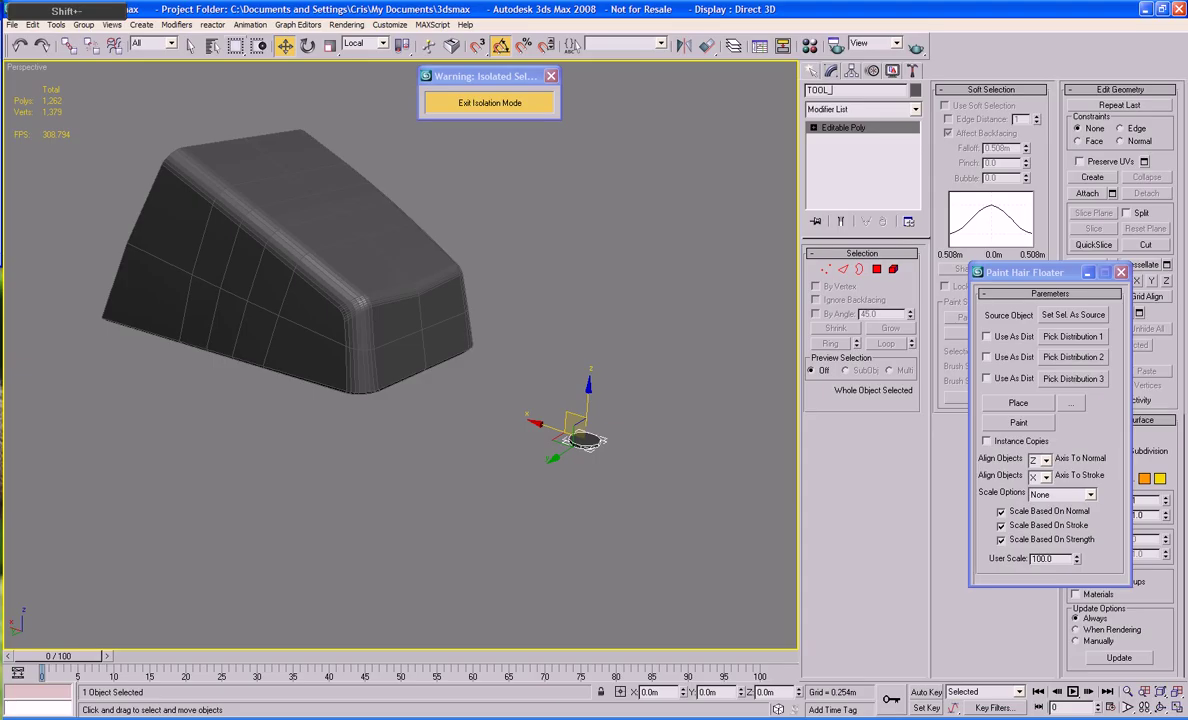
type("large_inset_")
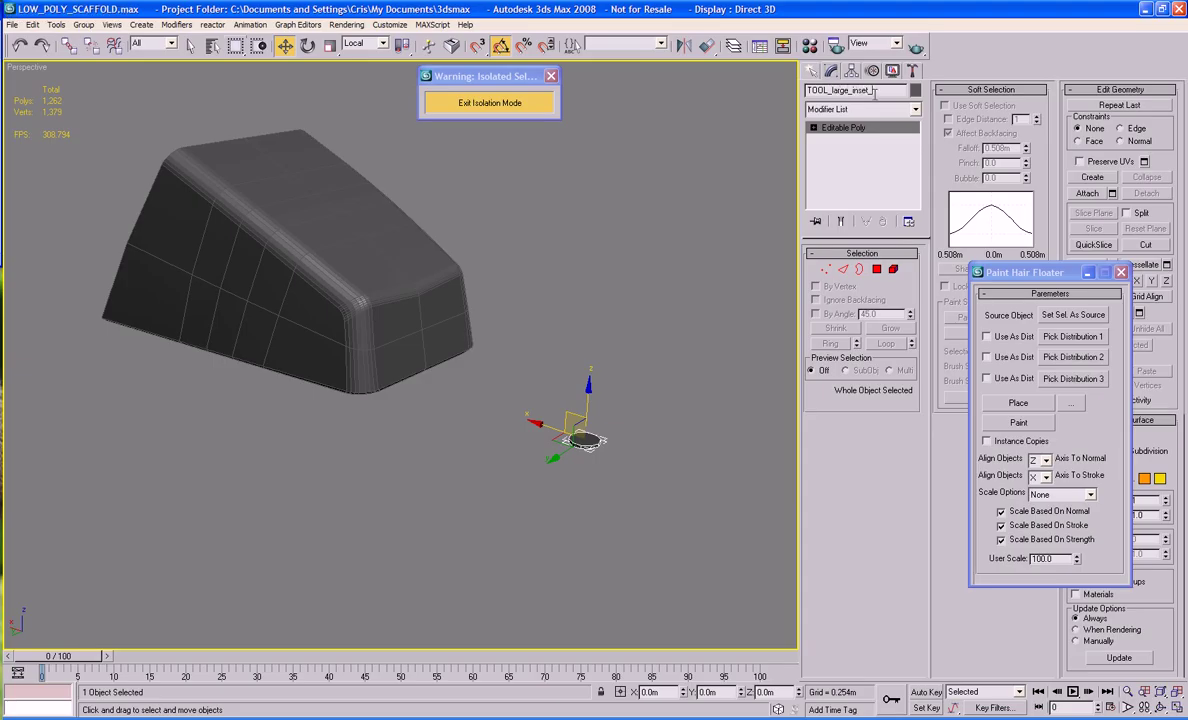
type("rivet")
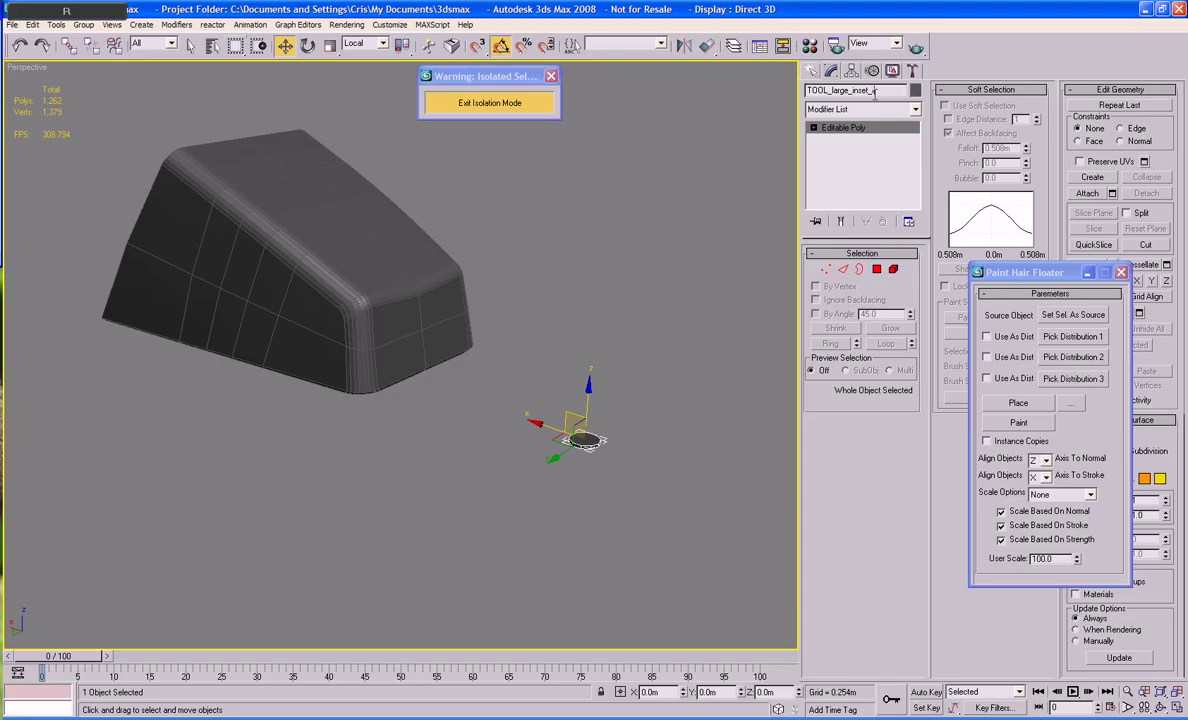
key("BackSpace")
key("BackSpace")
key("BackSpace")
key("BackSpace")
key("BackSpace")
type("boltmount_")
key("BackSpace")
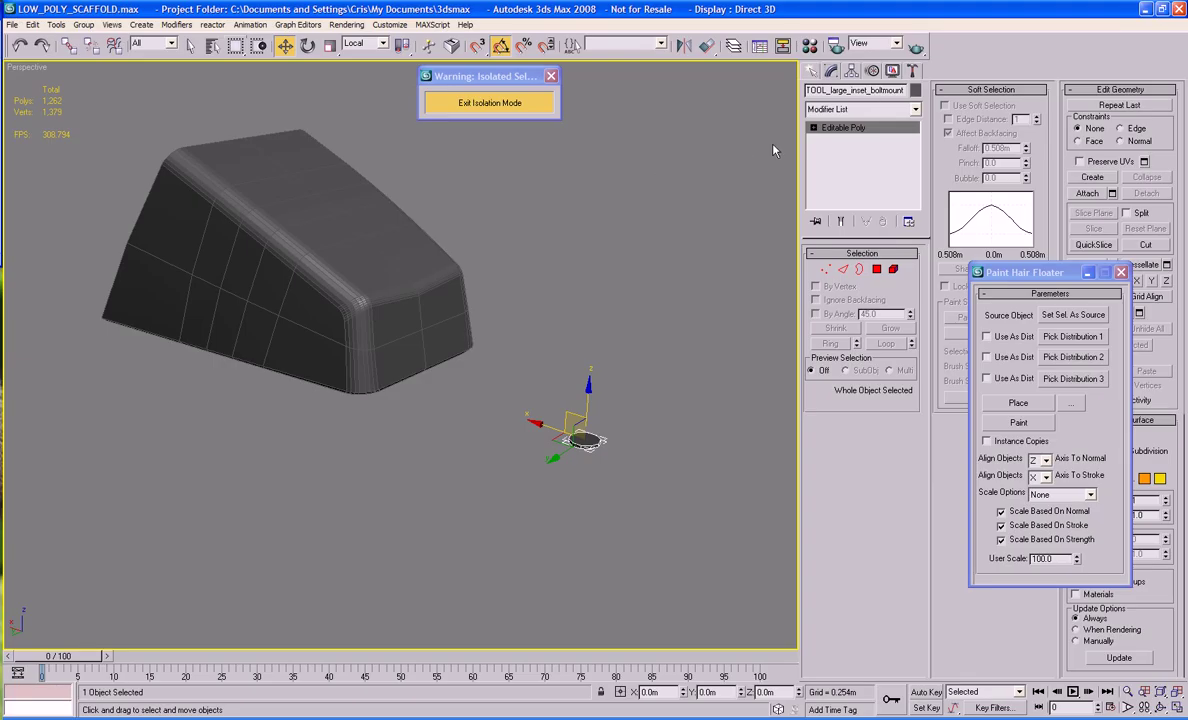
Undo the plane's deletion and the cylinder's conversion to Editable Poly.
middle_click_drag(650, 414, 636, 412)
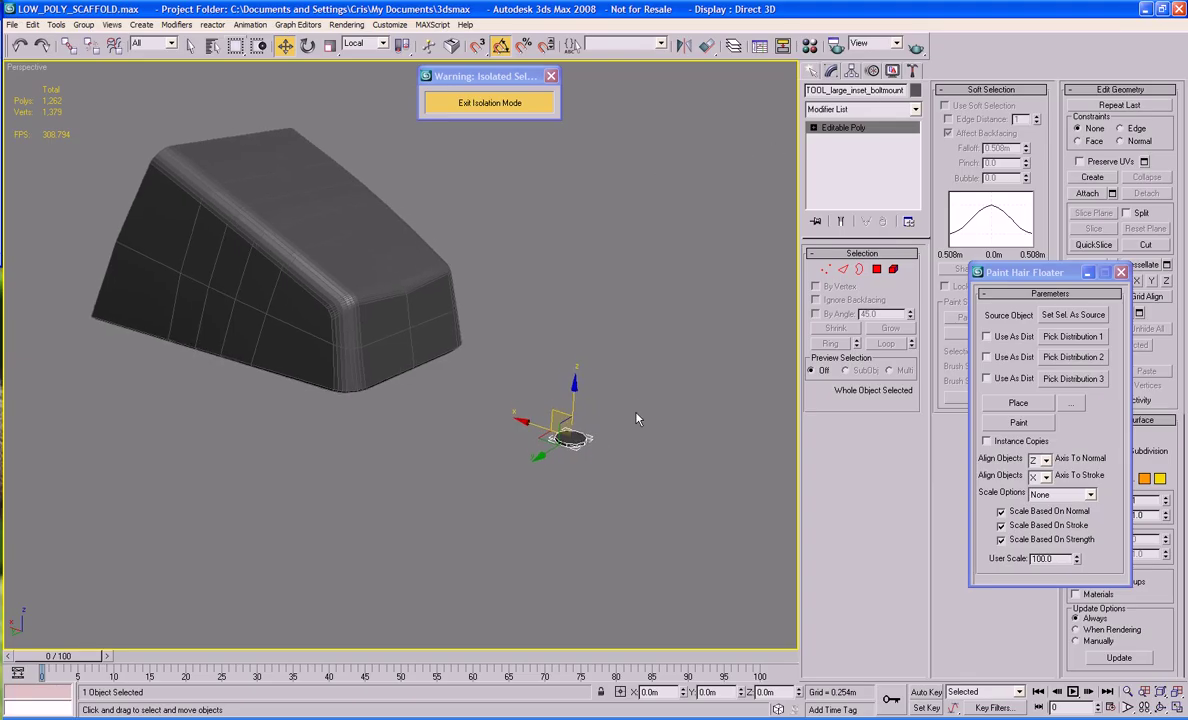
key("z")
middle_click_drag(784, 200, 698, 228, "alt")
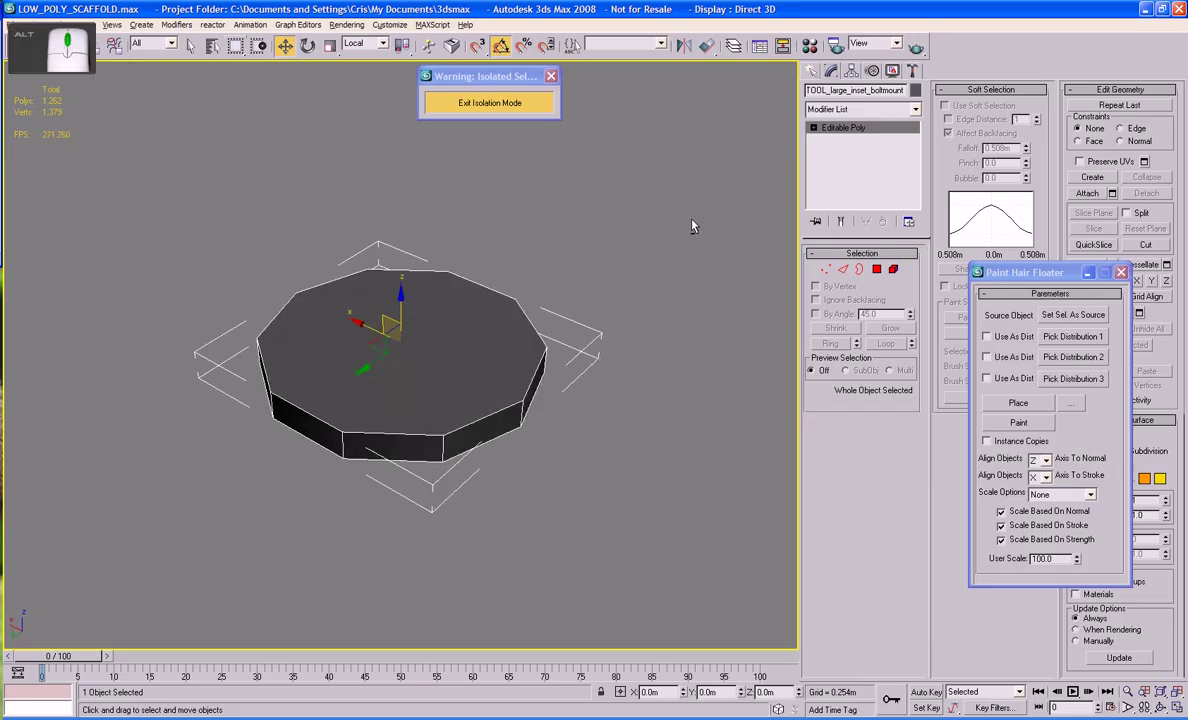
key("ctrl+z")
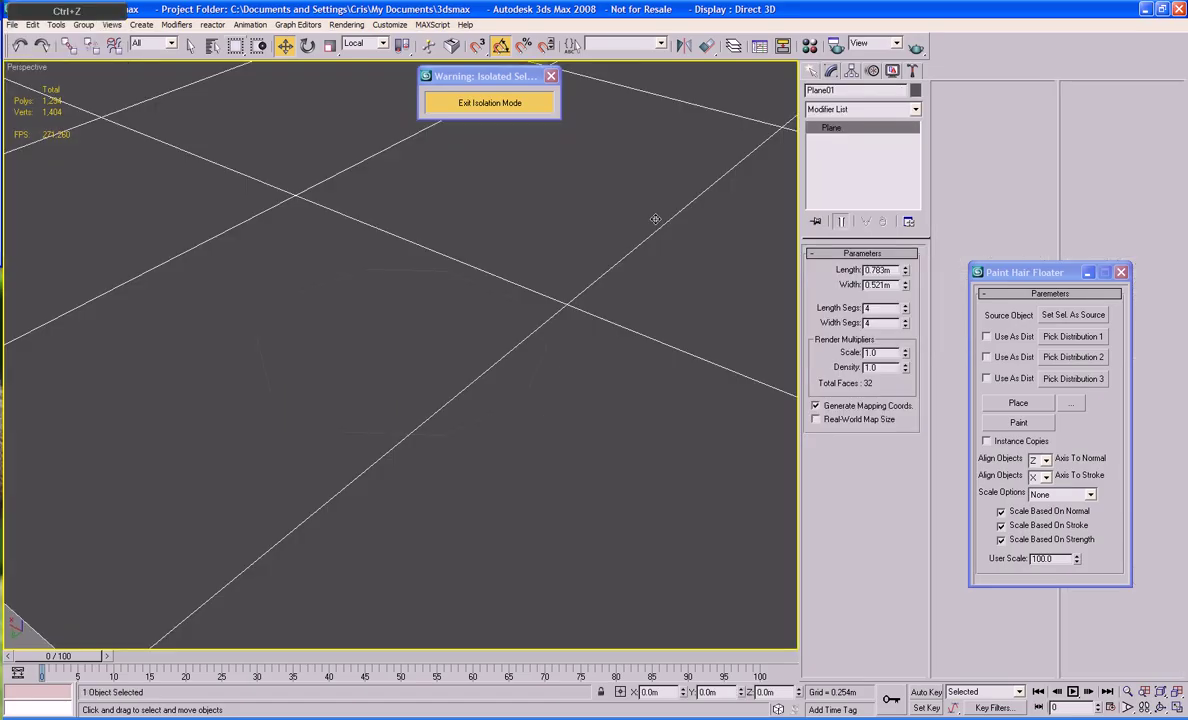
key("ctrl+z")
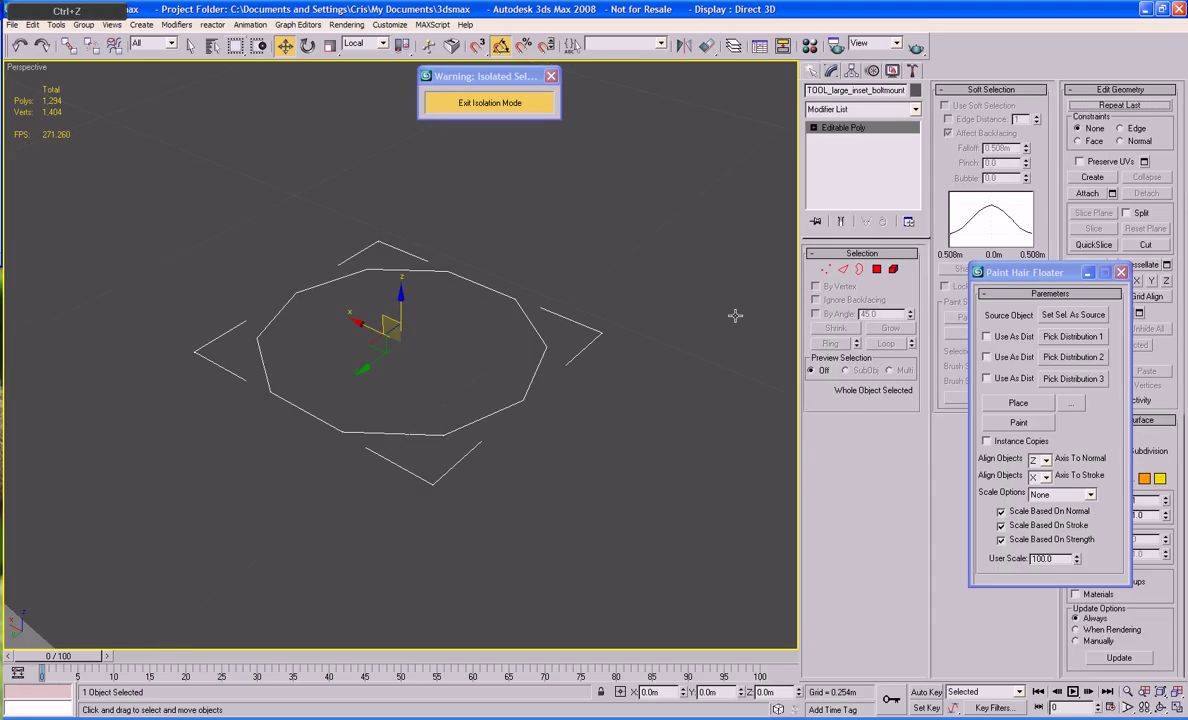
key("ctrl+z")
Set the cylinder's sides to 22 and delete the plane around it.
left_click_drag(913, 333, 907, 240)
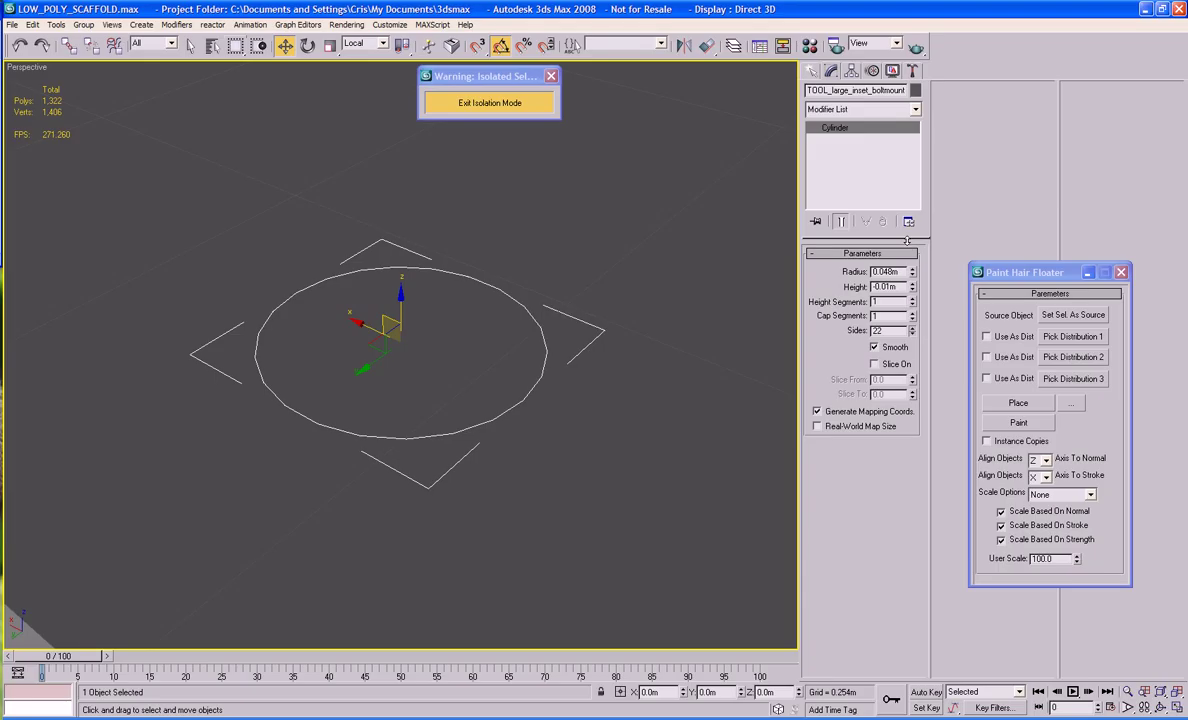
left_click(634, 275)
key("Delete")
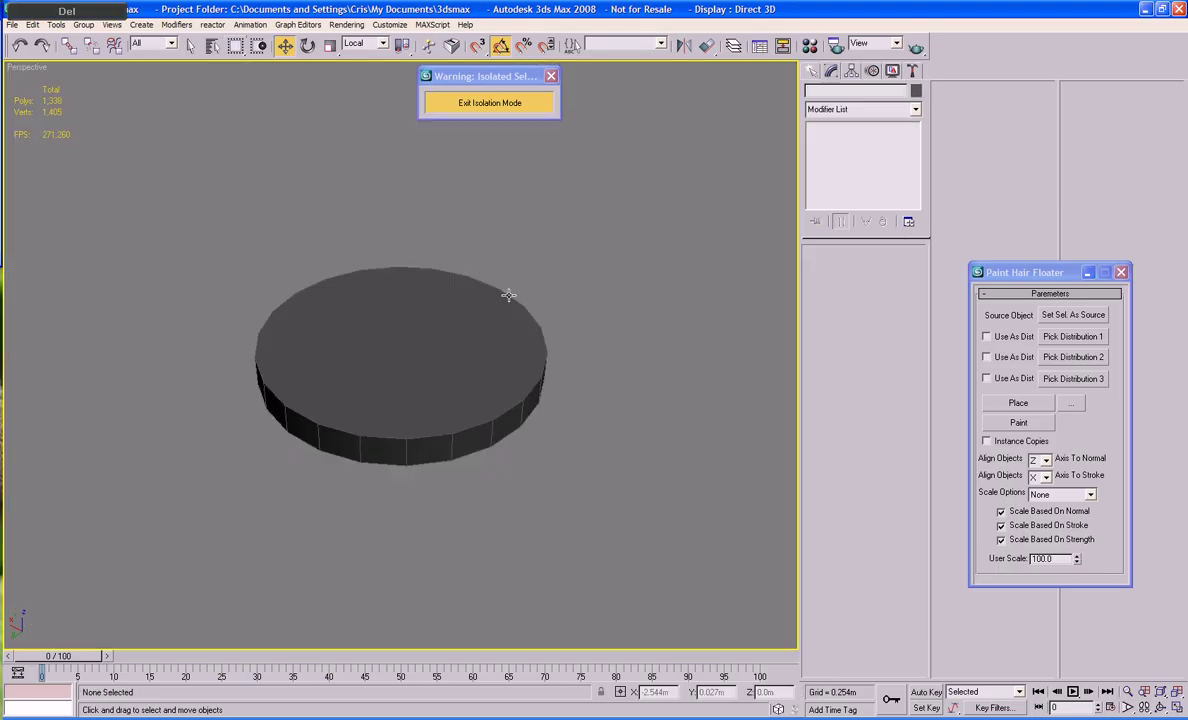
Convert the TOOL_large_inset_boltmount cylinder to an Editable Poly and delete its top cap polygon.
left_click(524, 326)
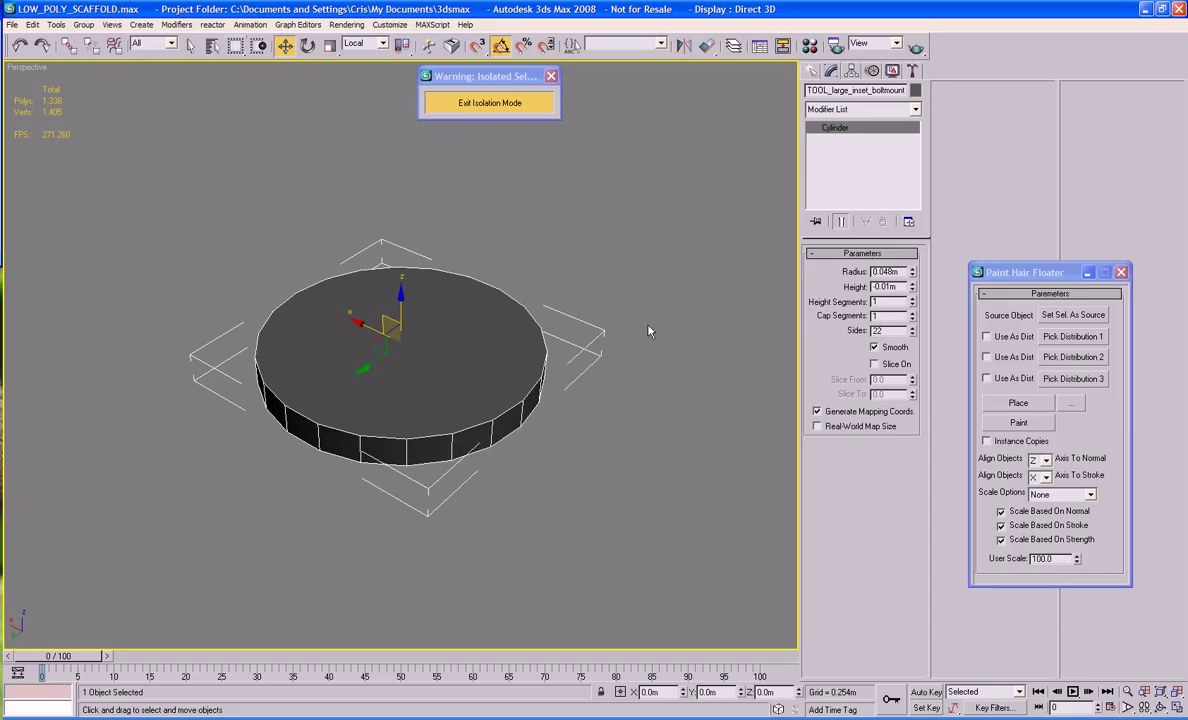
right_click(495, 349)
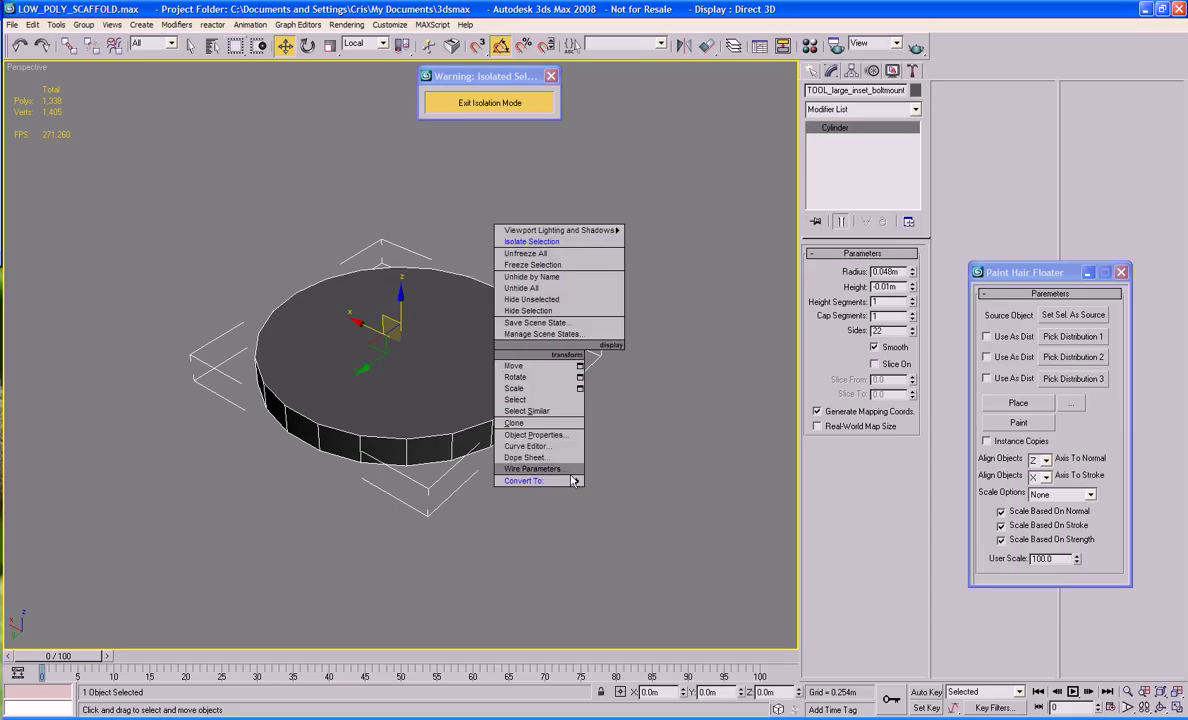
mouse_move(573, 482)
left_click(634, 492)
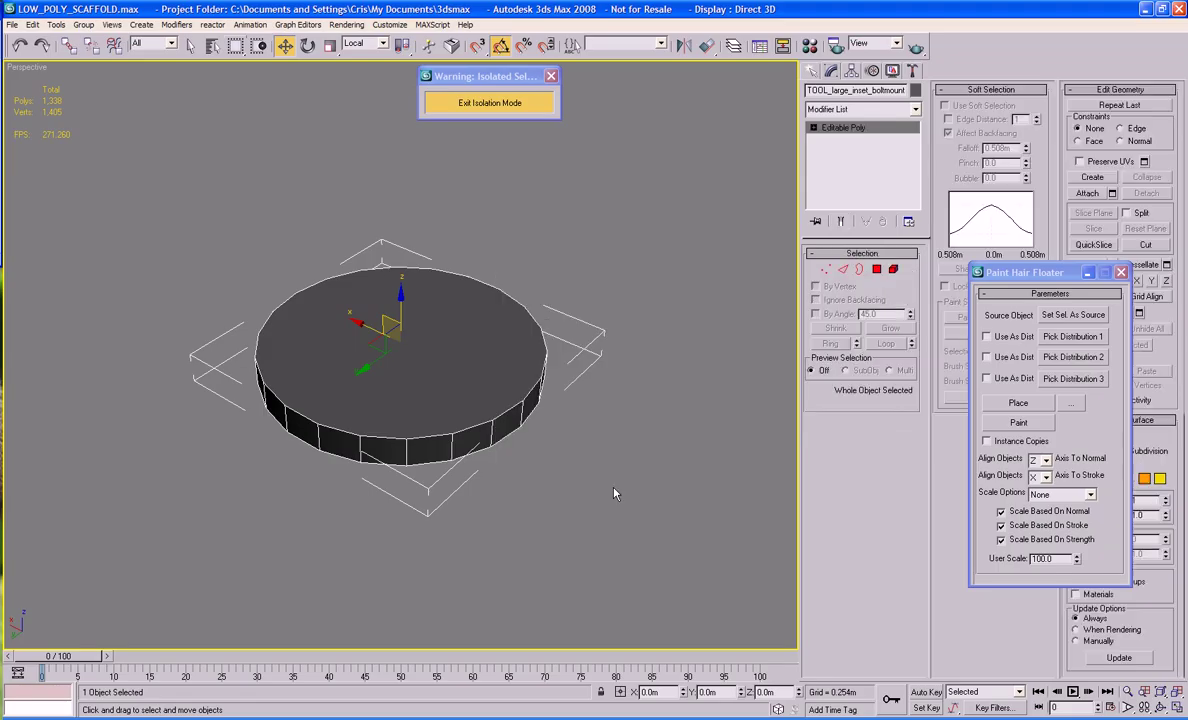
left_click(876, 269)
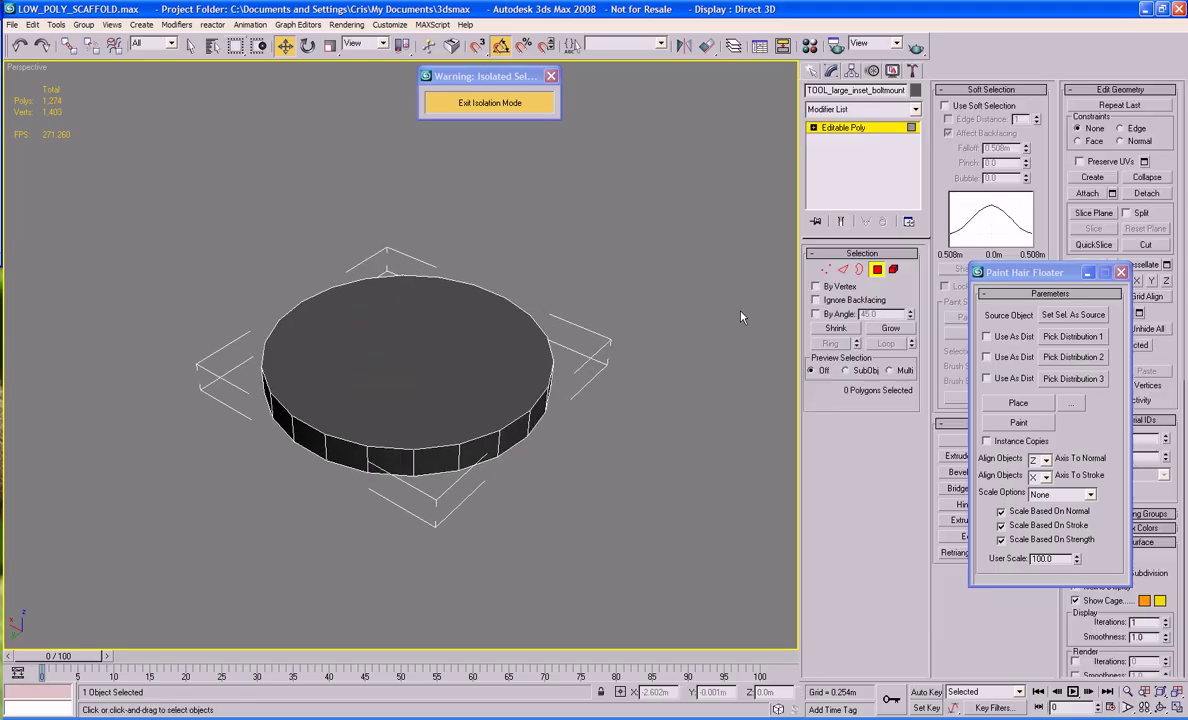
left_click(439, 367)
key("Delete")
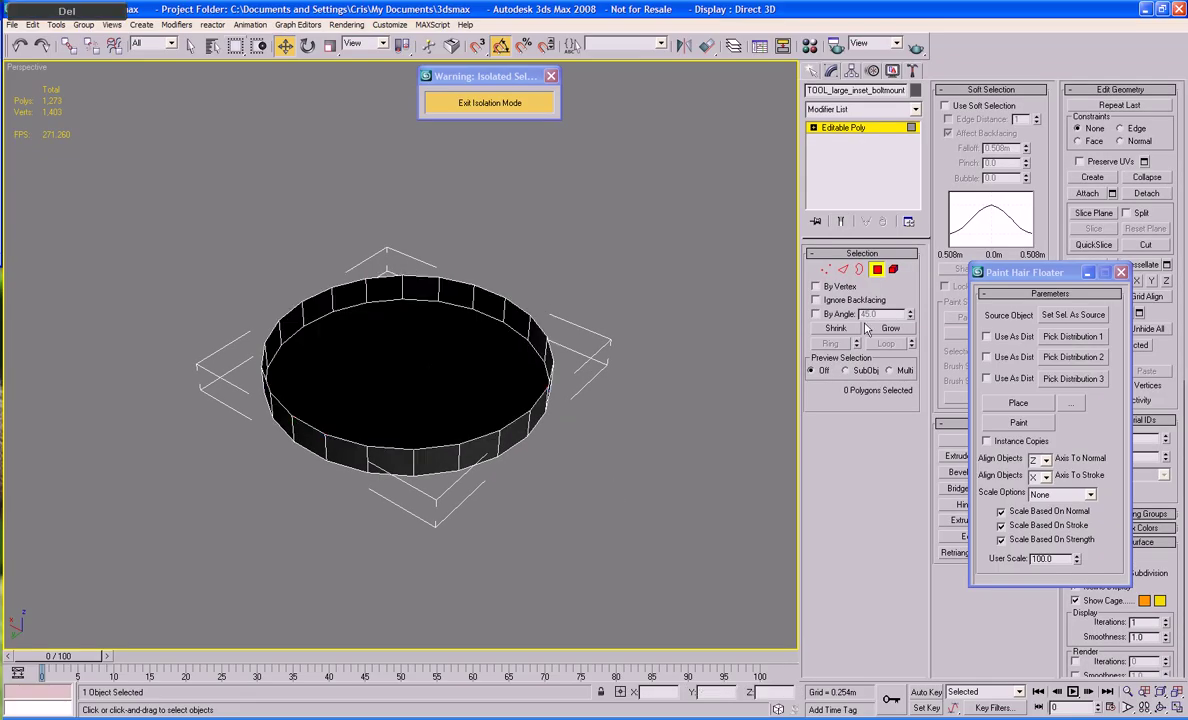
Flip the normals of the entire open cylinder element so its inner surfaces face outward.
left_click(893, 269)
left_click(469, 352)
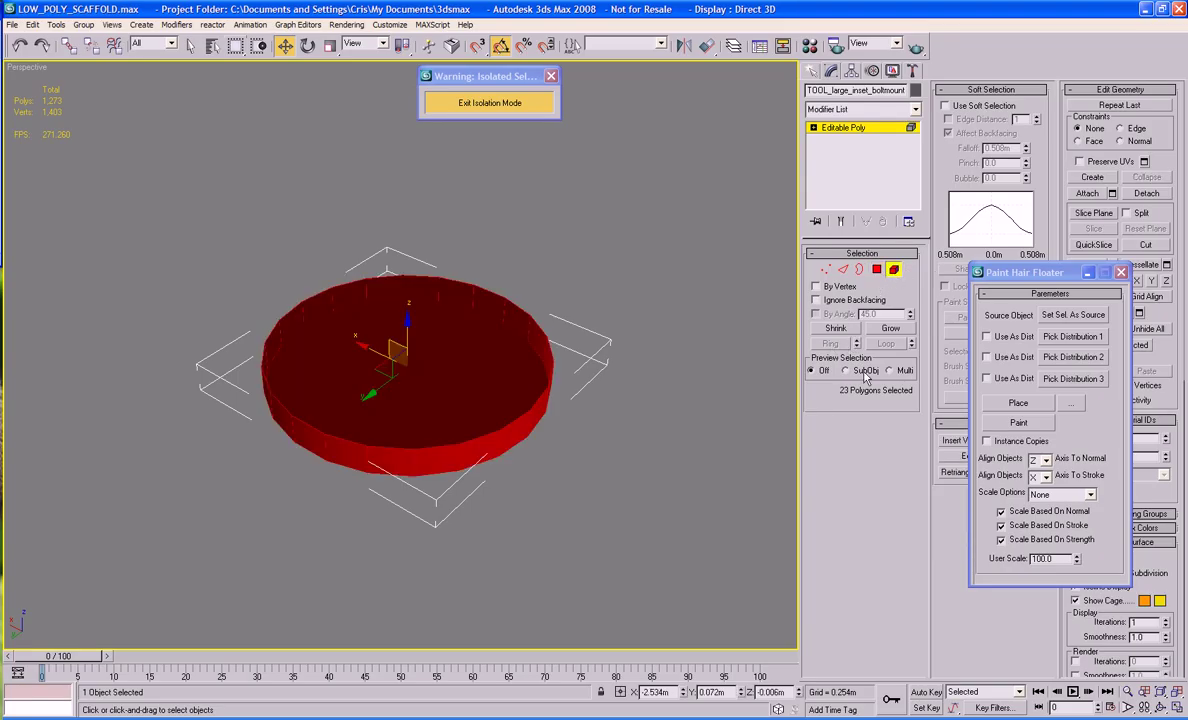
left_click(990, 89)
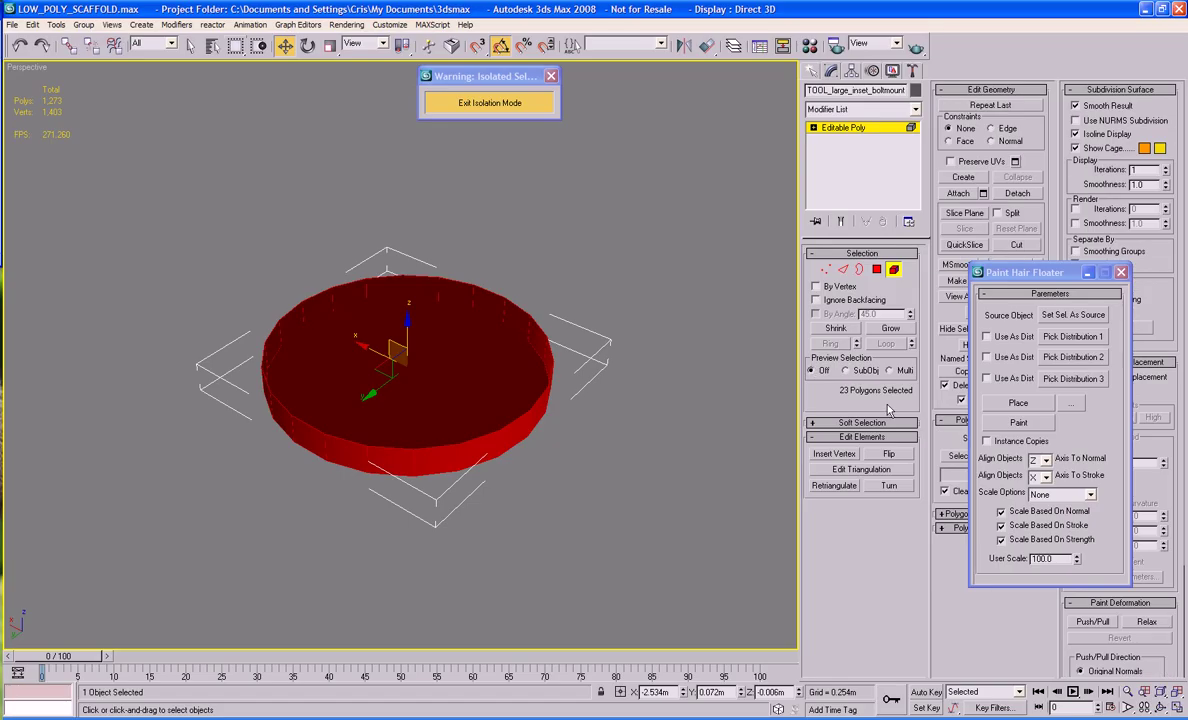
left_click(889, 455)
left_click(895, 271)
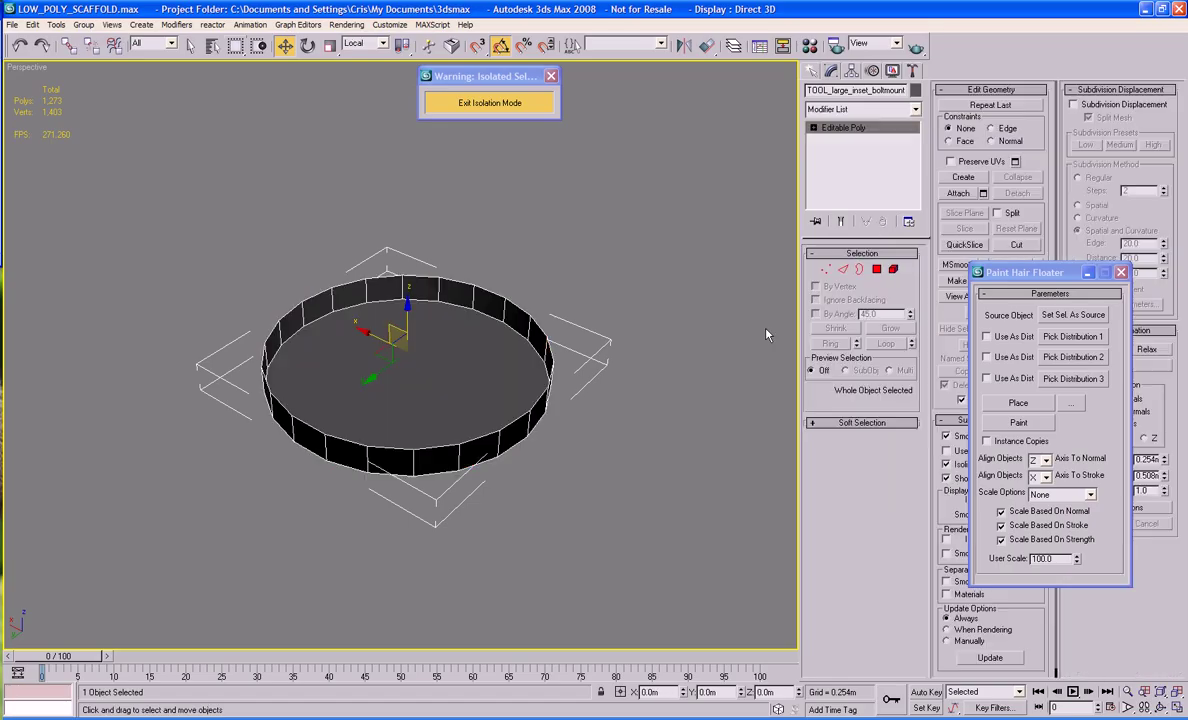
Select the floor polygon inside the open cylinder in Polygon mode.
middle_click_drag(447, 451, 428, 443)
scroll(426, 450, "up", 4)
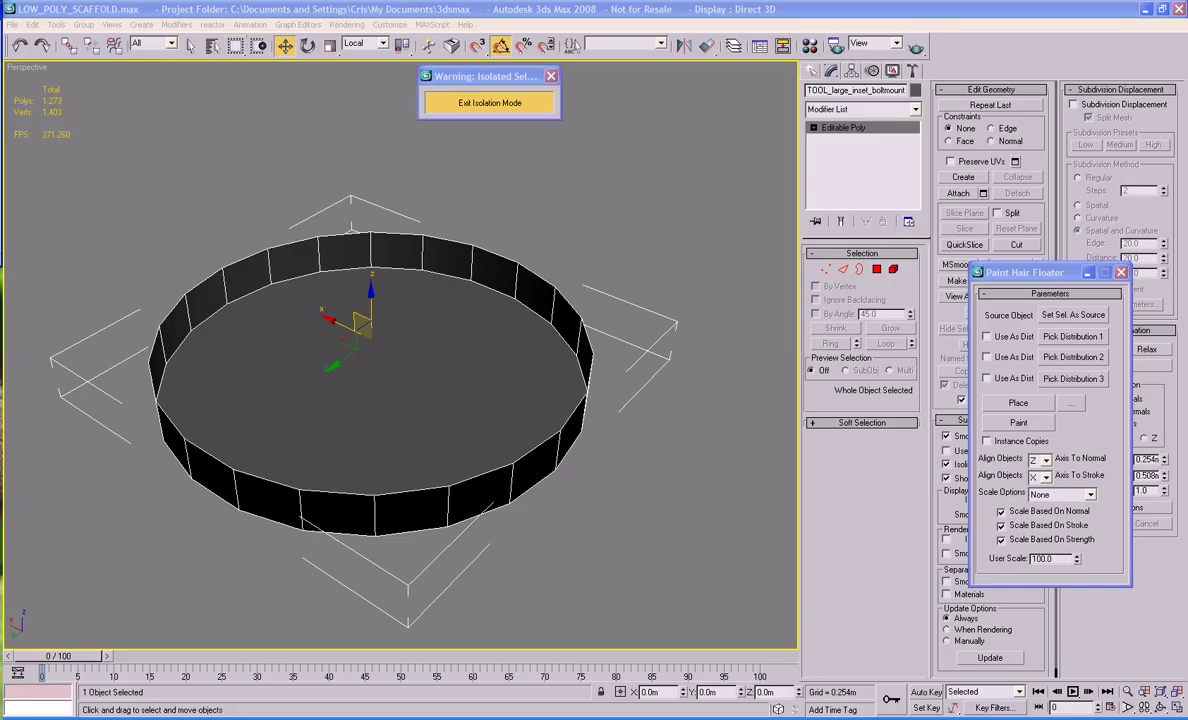
left_click(876, 270)
left_click(490, 344)
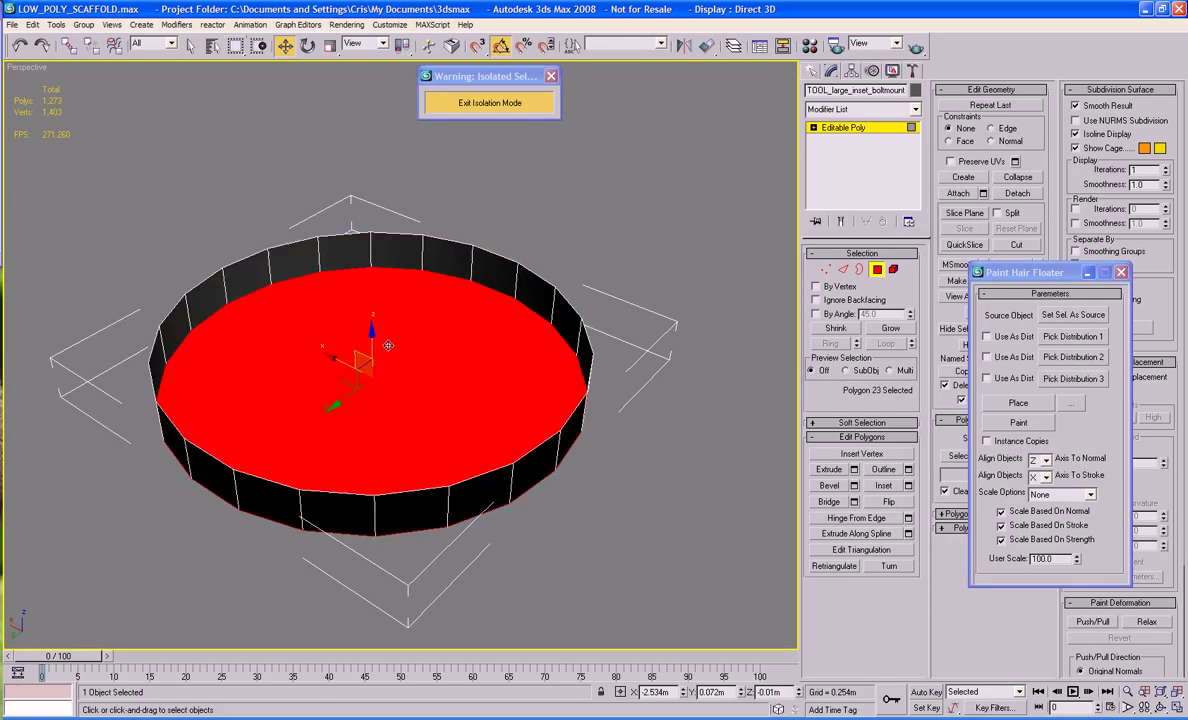
left_click(829, 486)
left_click_drag(539, 355, 540, 355)
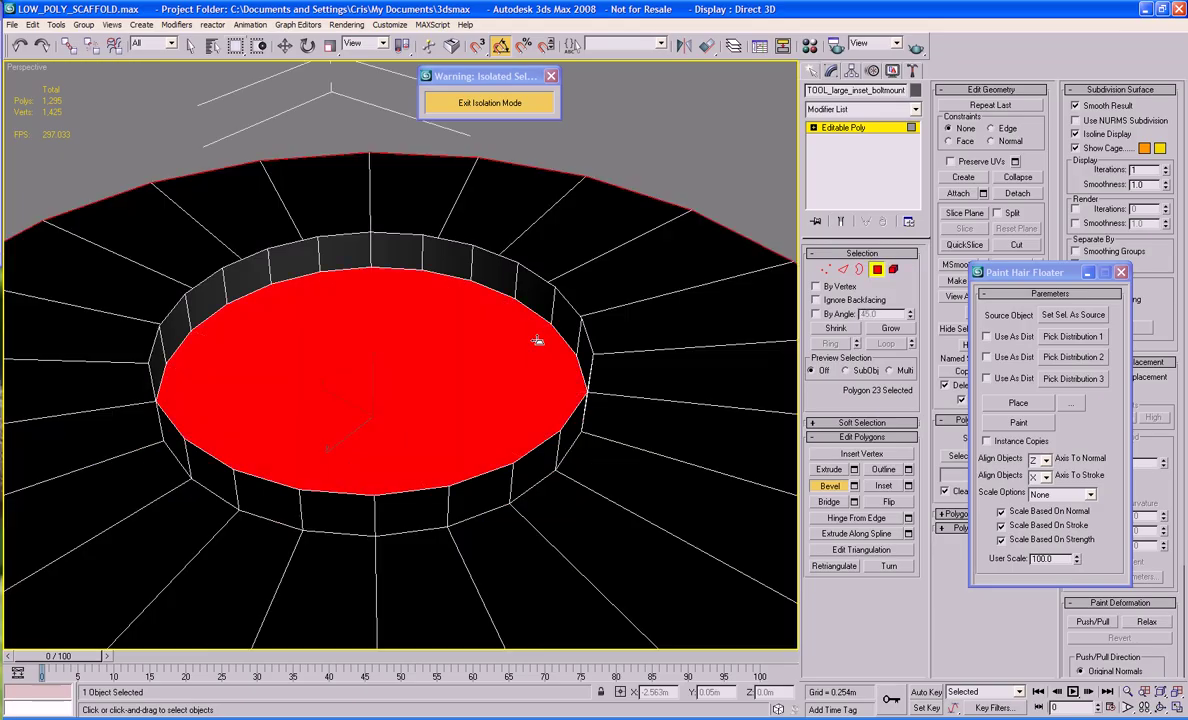
right_click(537, 341)
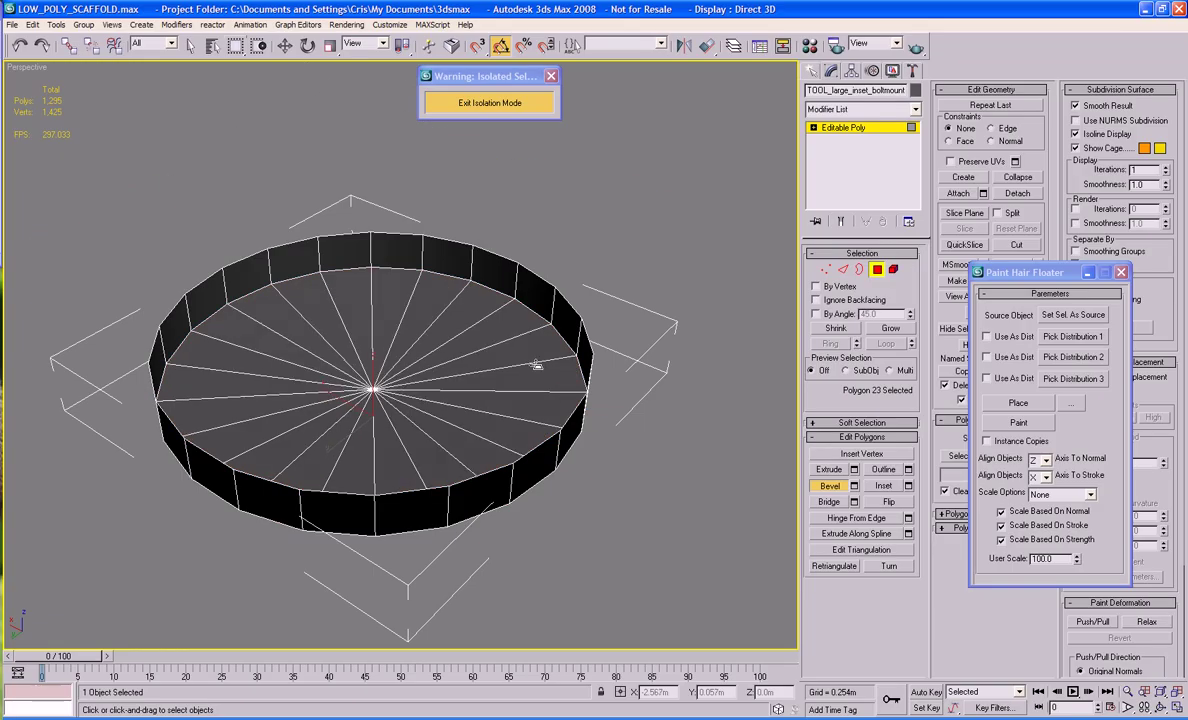
Bevel the floor polygon with a height of -0.001 m and an outline amount of -0.002 m.
left_click(854, 486)
left_click(661, 378)
mouse_move(661, 378)
left_mouse_down()
mouse_move(661, 343)
mouse_move(660, 374)
left_mouse_up()
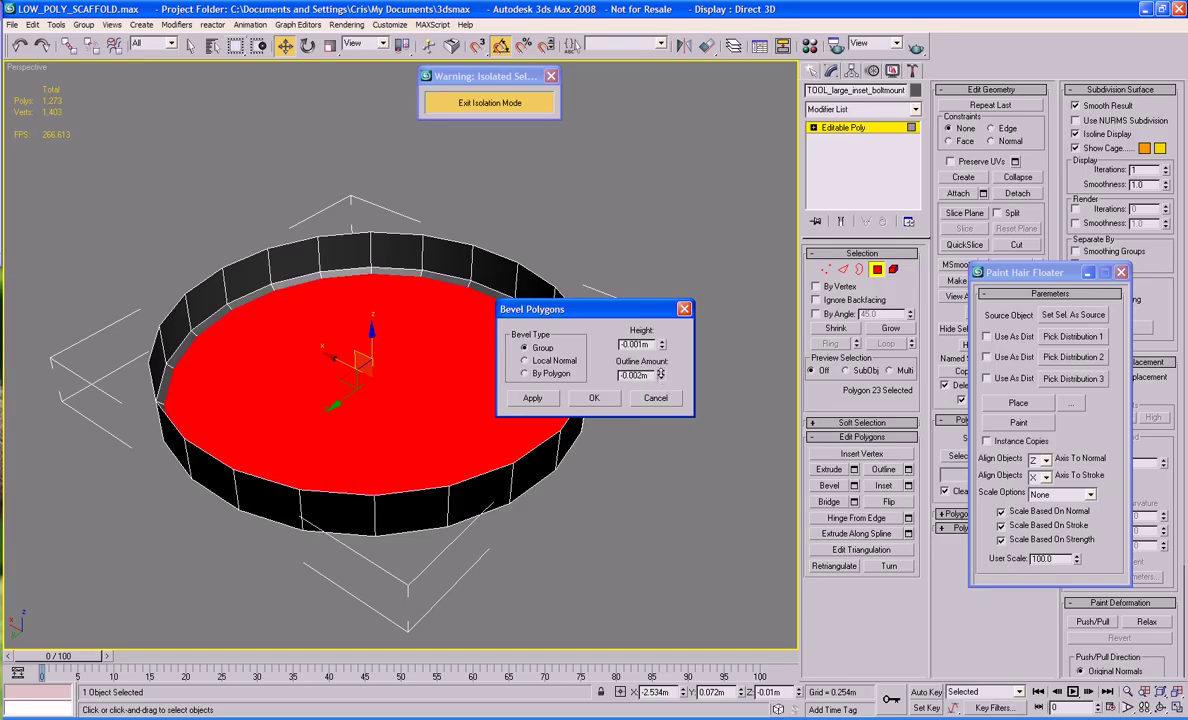
left_click(594, 398)
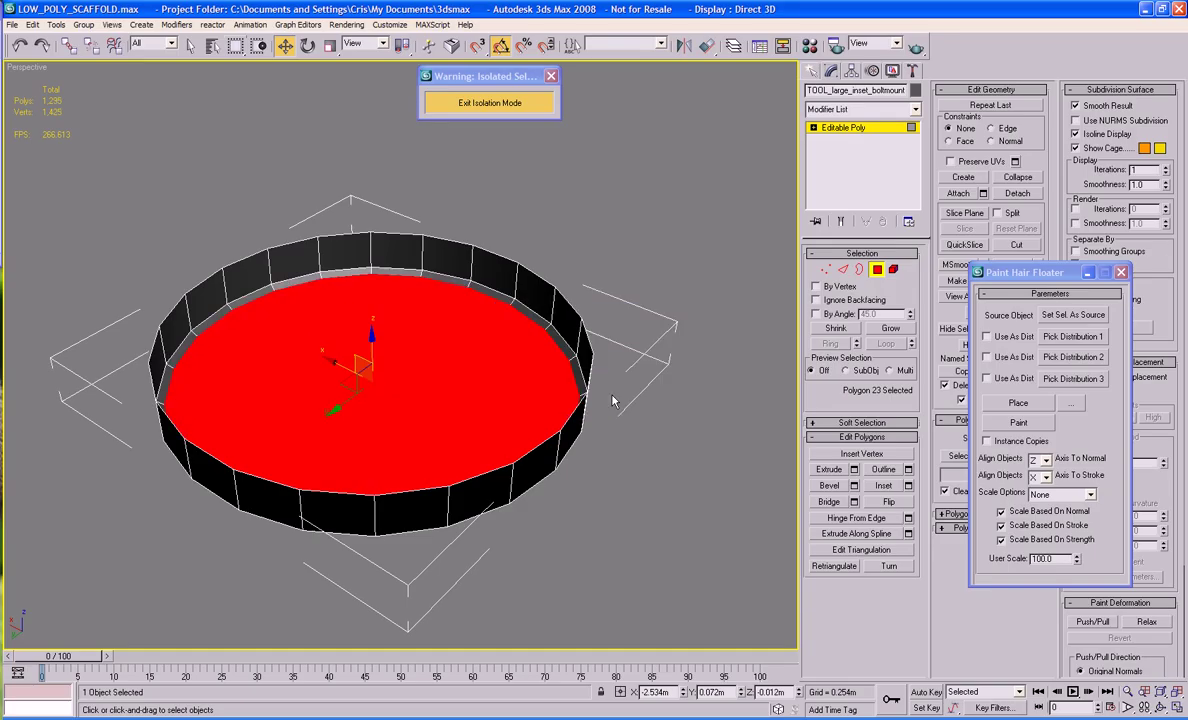
Bevel the inner floor polygon again with a height of 0.003 m and an outline amount of -0.002 m.
left_click(854, 486)
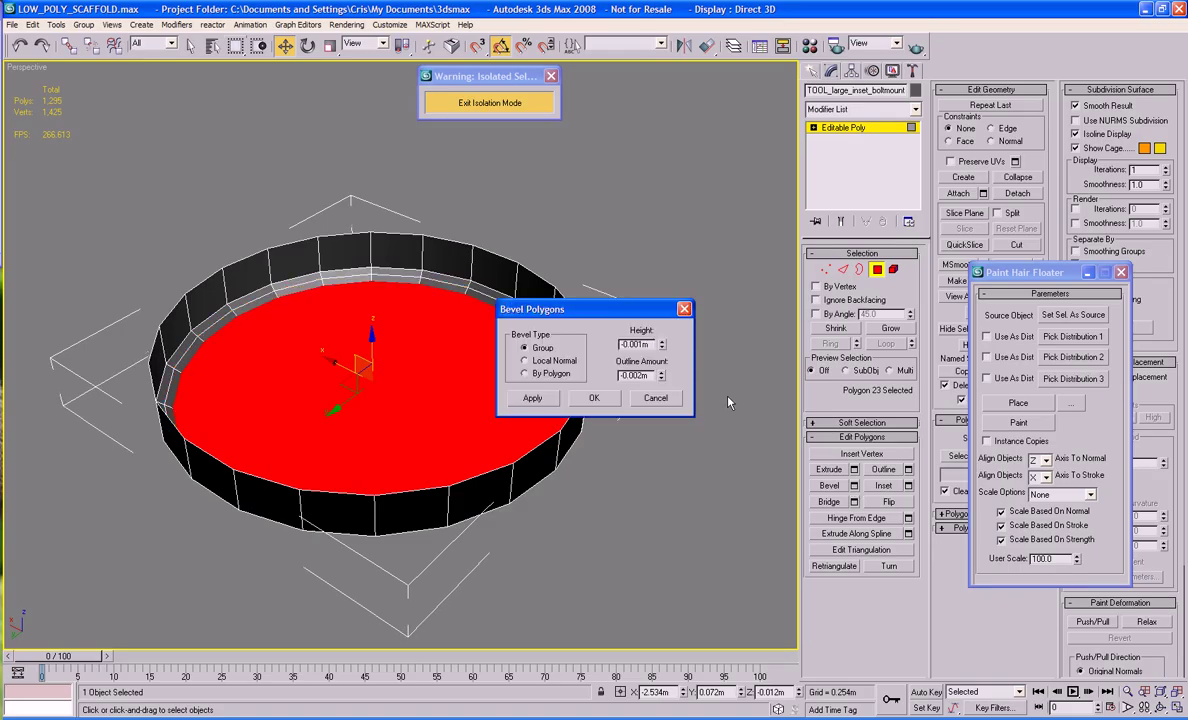
left_click_drag(661, 342, 662, 331)
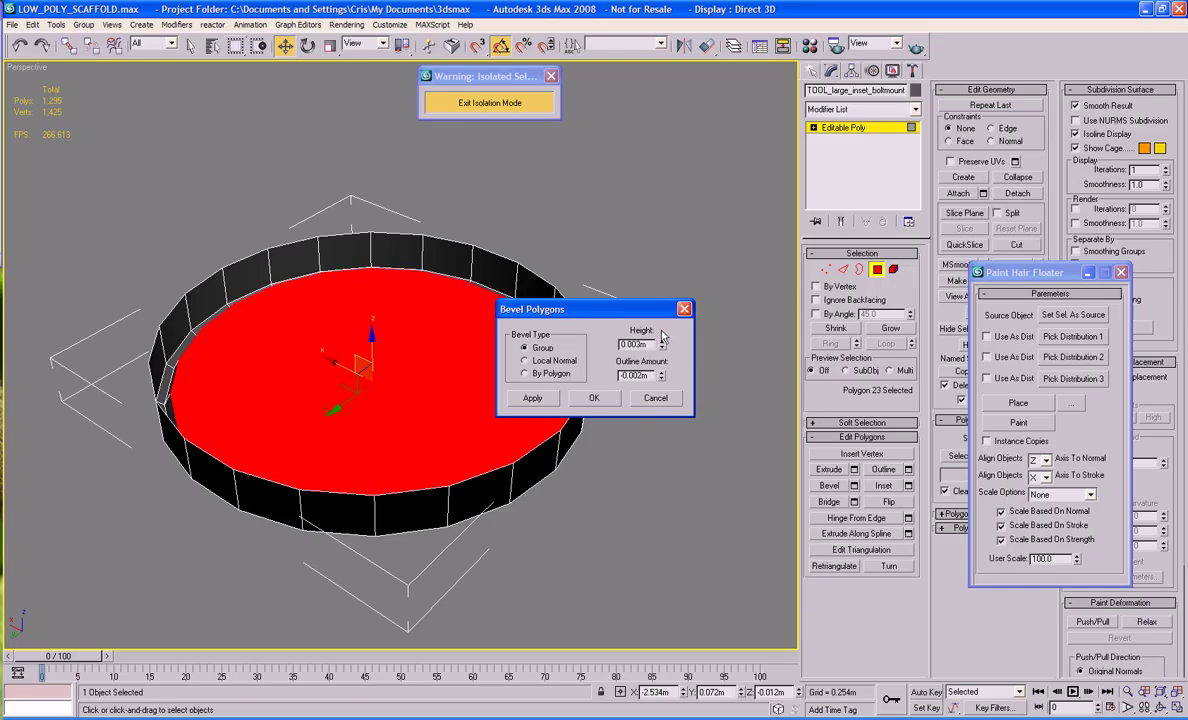
left_click(593, 397)
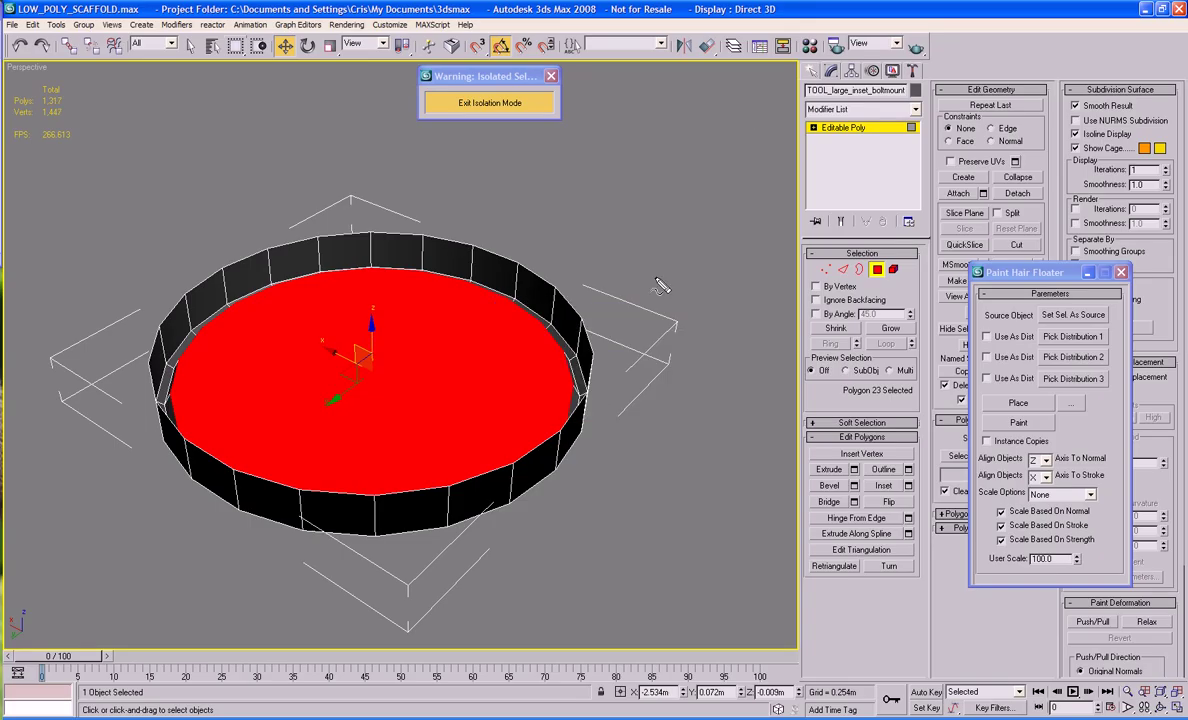
mouse_move(775, 168)
left_mouse_down()
mouse_move(719, 172)
mouse_move(719, 205)
mouse_move(698, 217)
mouse_move(670, 214)
mouse_move(662, 196)
mouse_move(584, 211)
left_mouse_up()
mouse_move(714, 79)
left_mouse_down()
mouse_move(712, 142)
mouse_move(720, 131)
left_mouse_up()
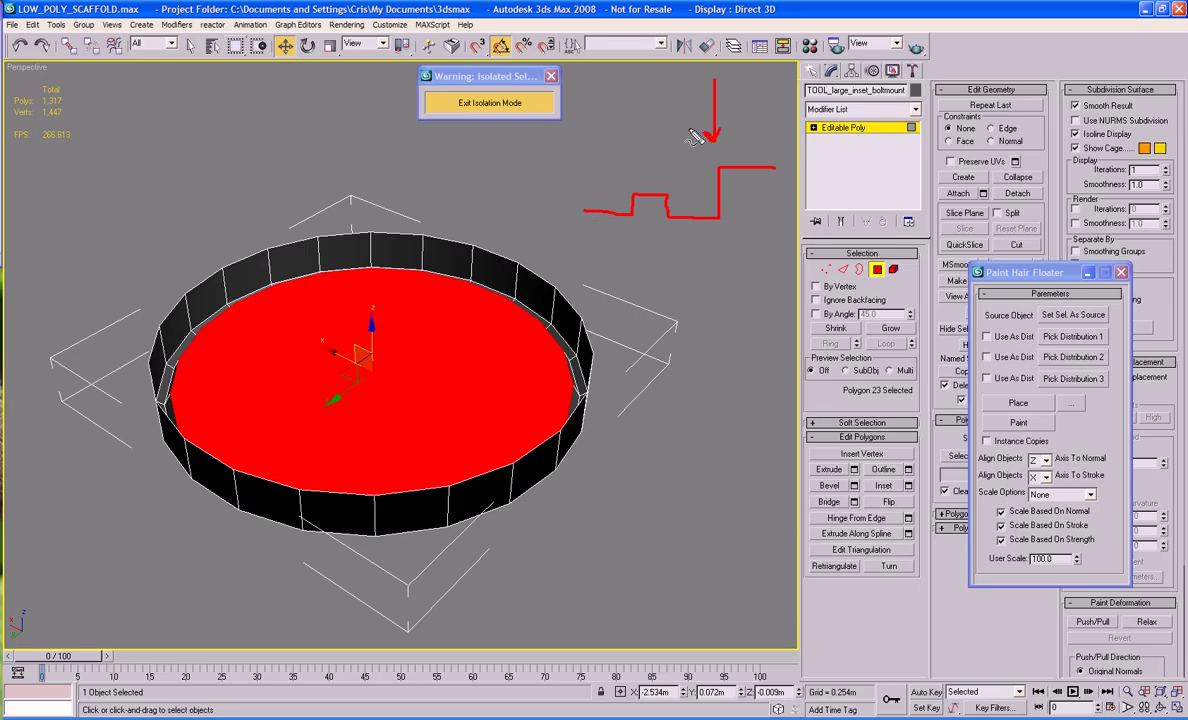
mouse_move(666, 96)
left_mouse_down()
mouse_move(663, 175)
mouse_move(675, 161)
left_mouse_up()
left_click_drag(626, 121, 636, 186)
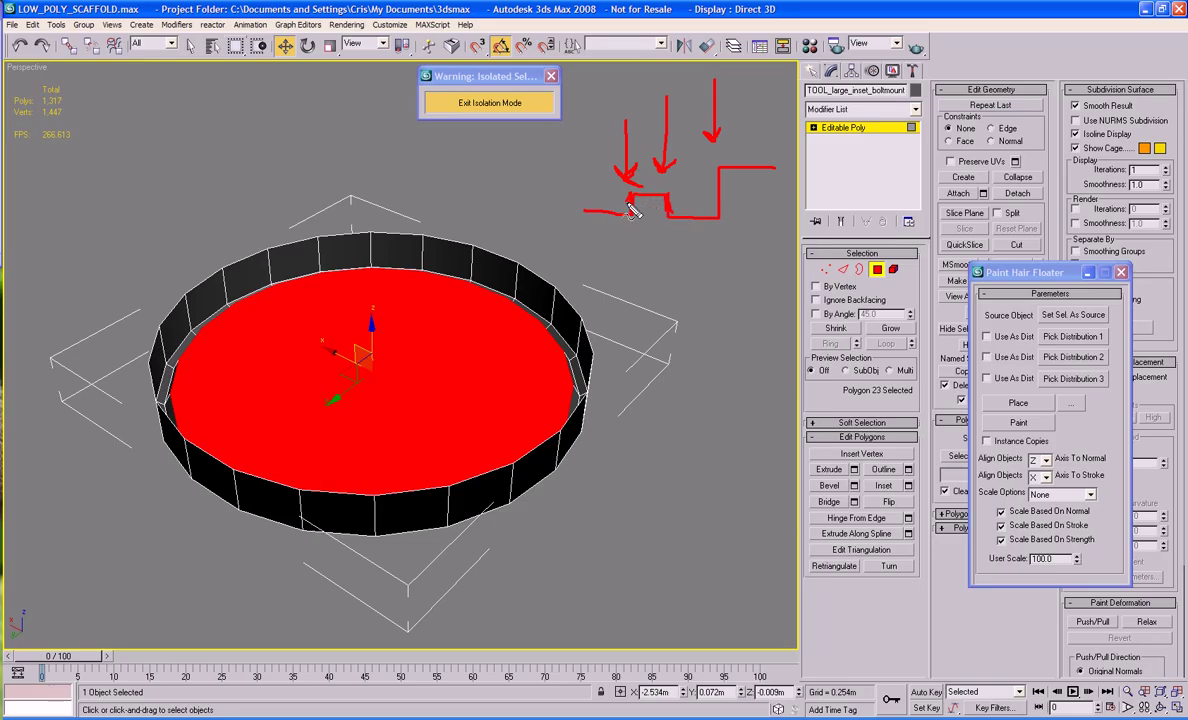
left_click_drag(718, 169, 710, 215)
left_click_drag(724, 156, 704, 182)
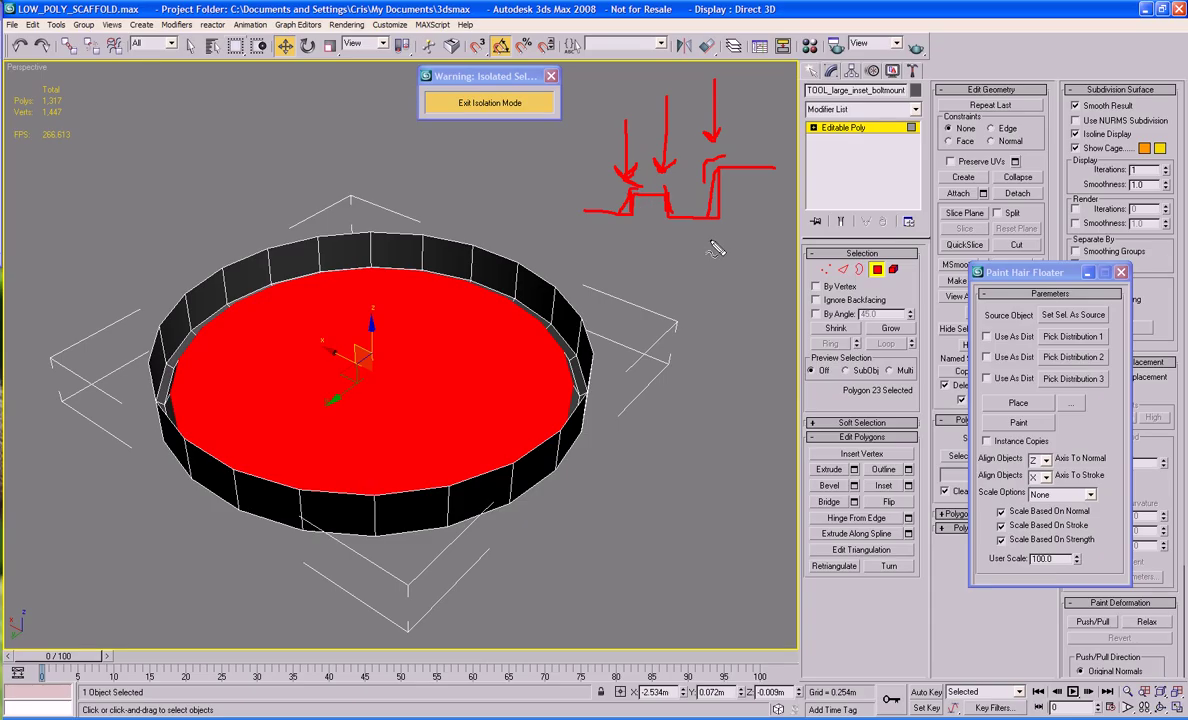
key("Escape")
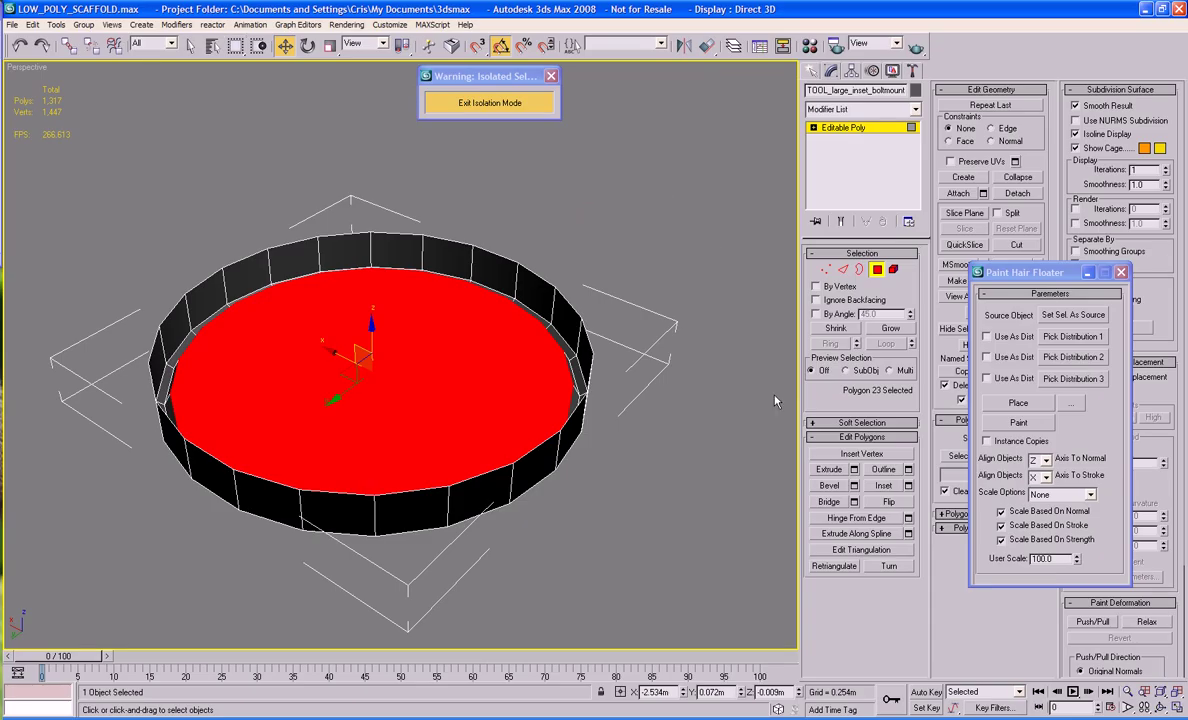
Bevel the inner polygon upward by 0.009 m and again by 0.002 m, each with a -0.002 m outline amount.
left_click(854, 486)
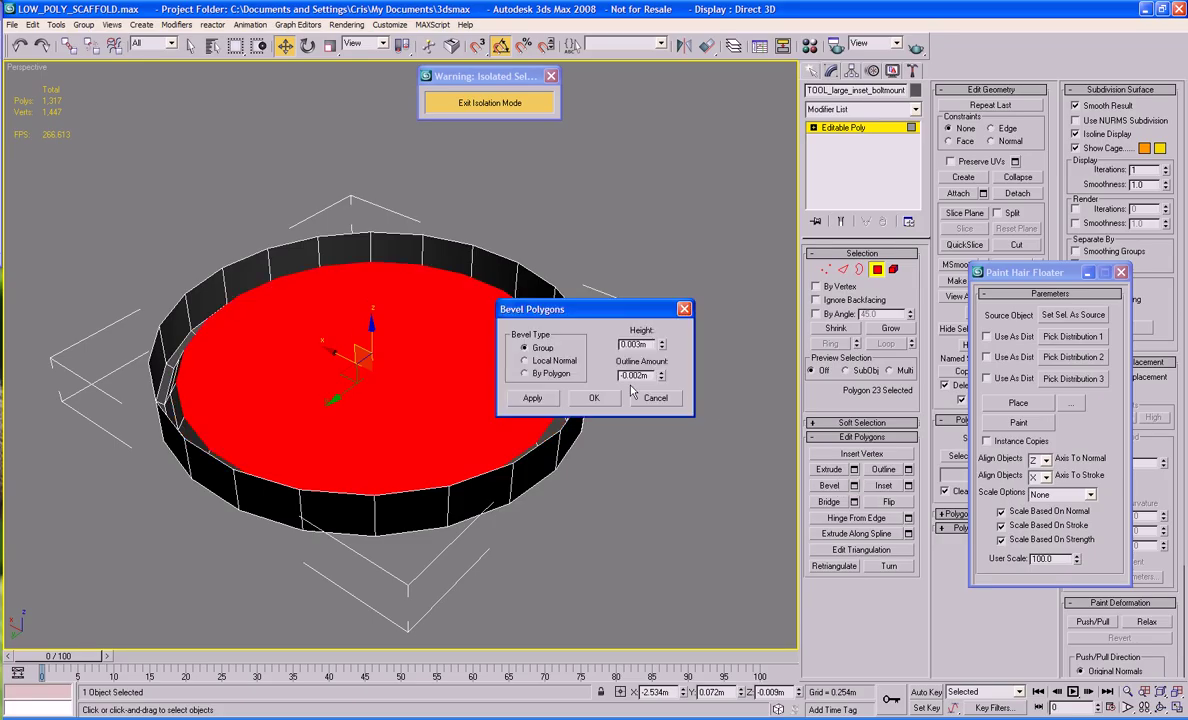
left_click_drag(661, 346, 662, 328)
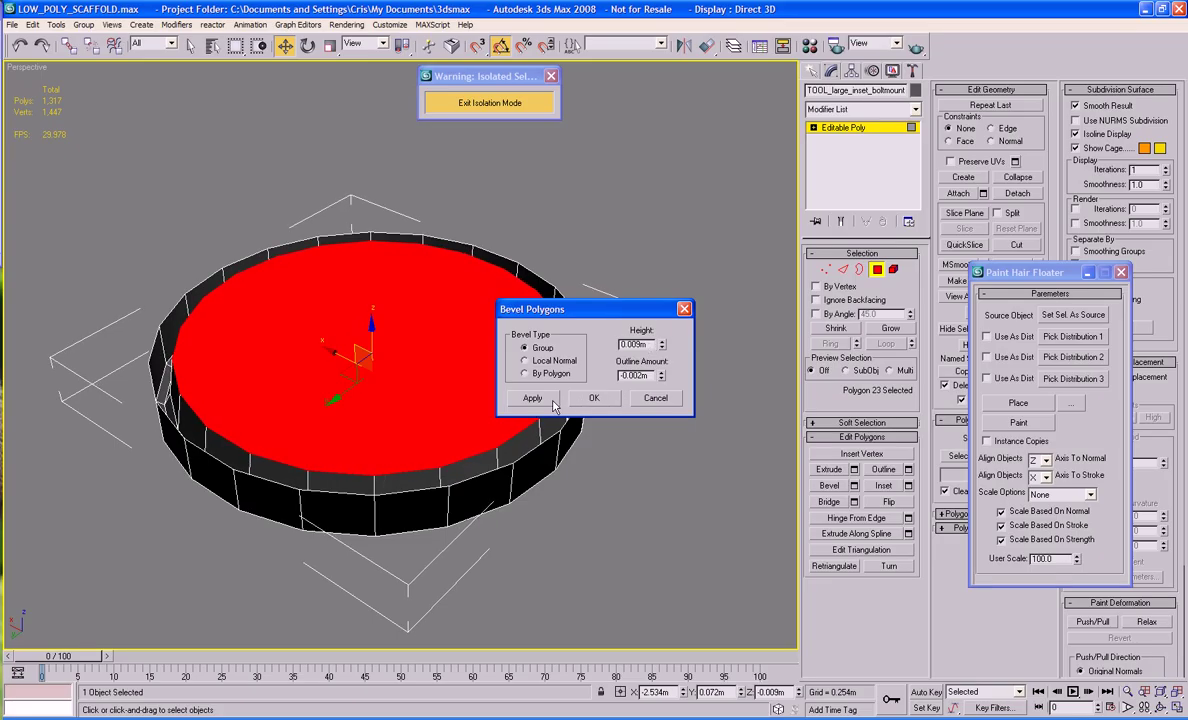
left_click(553, 401)
left_click_drag(661, 346, 661, 367)
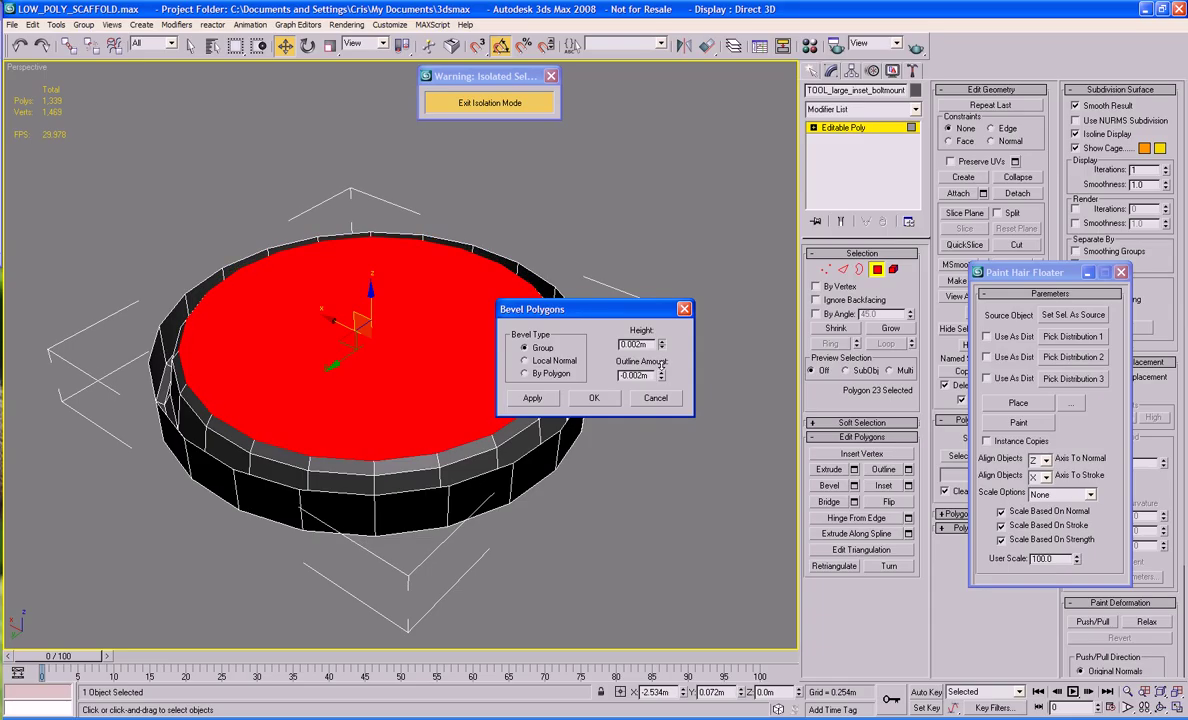
left_click(532, 398)
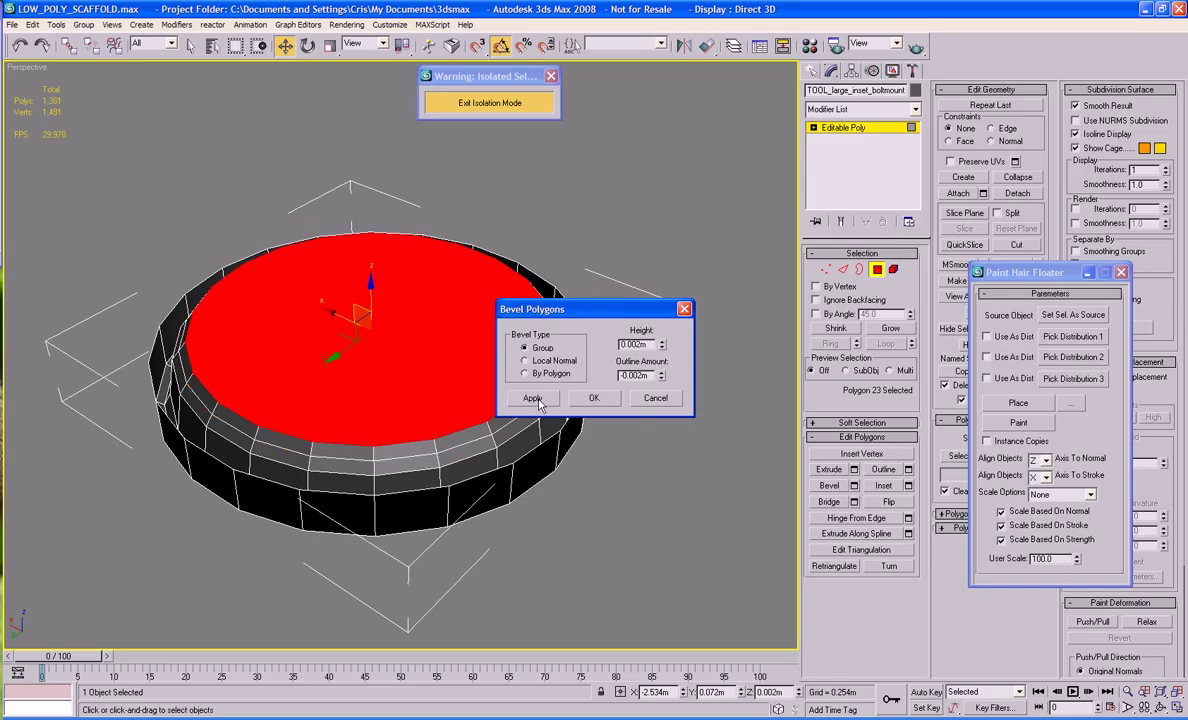
Bevel the raised polygon at zero height with a -0.005 m outline, and again at -0.002 m height with a -0.001 m outline.
left_click_drag(661, 346, 662, 381)
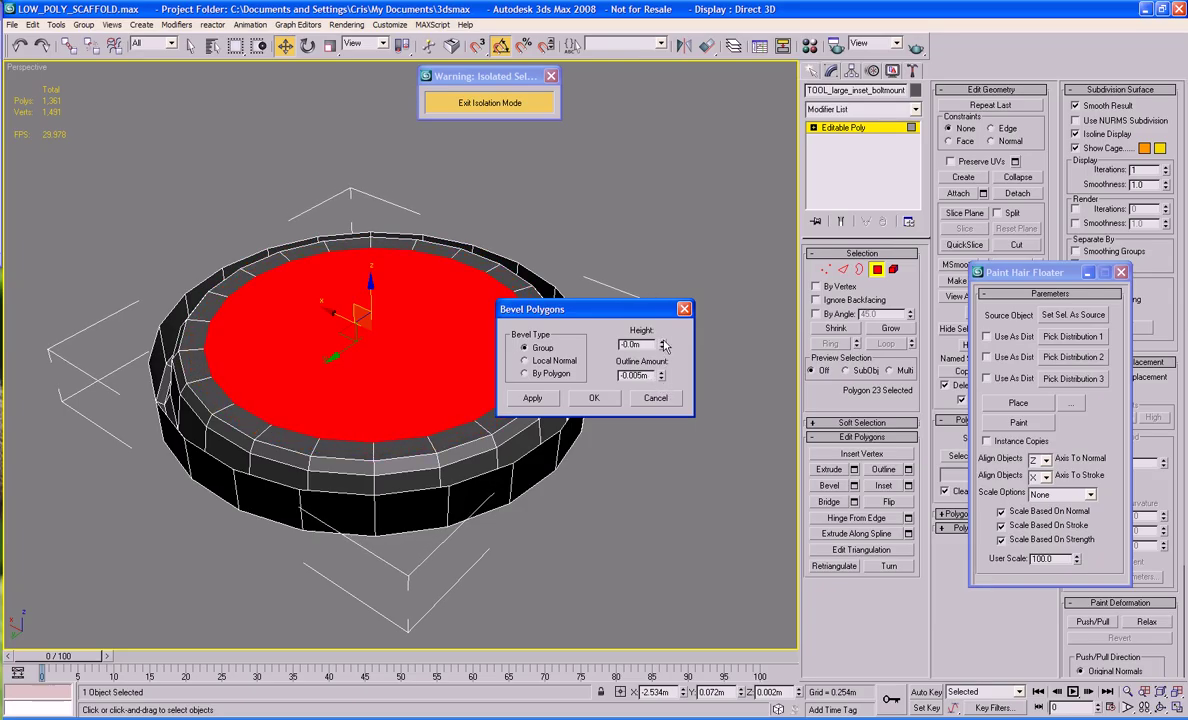
left_click(531, 401)
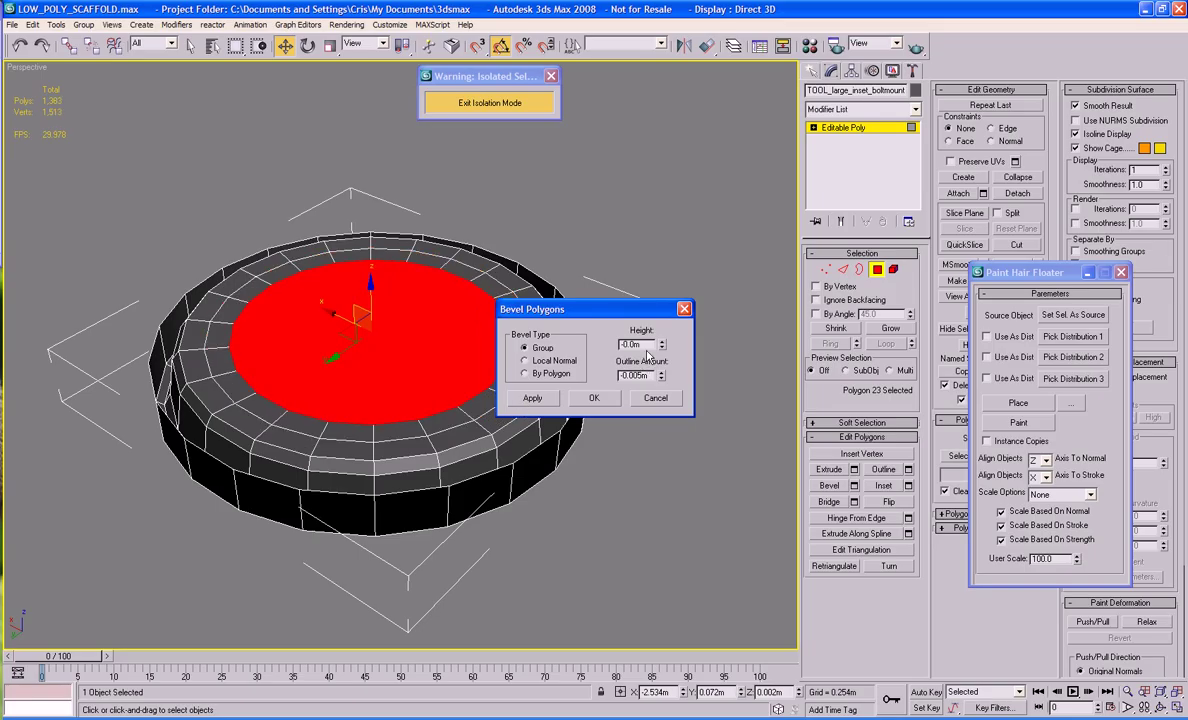
left_click_drag(660, 375, 661, 369)
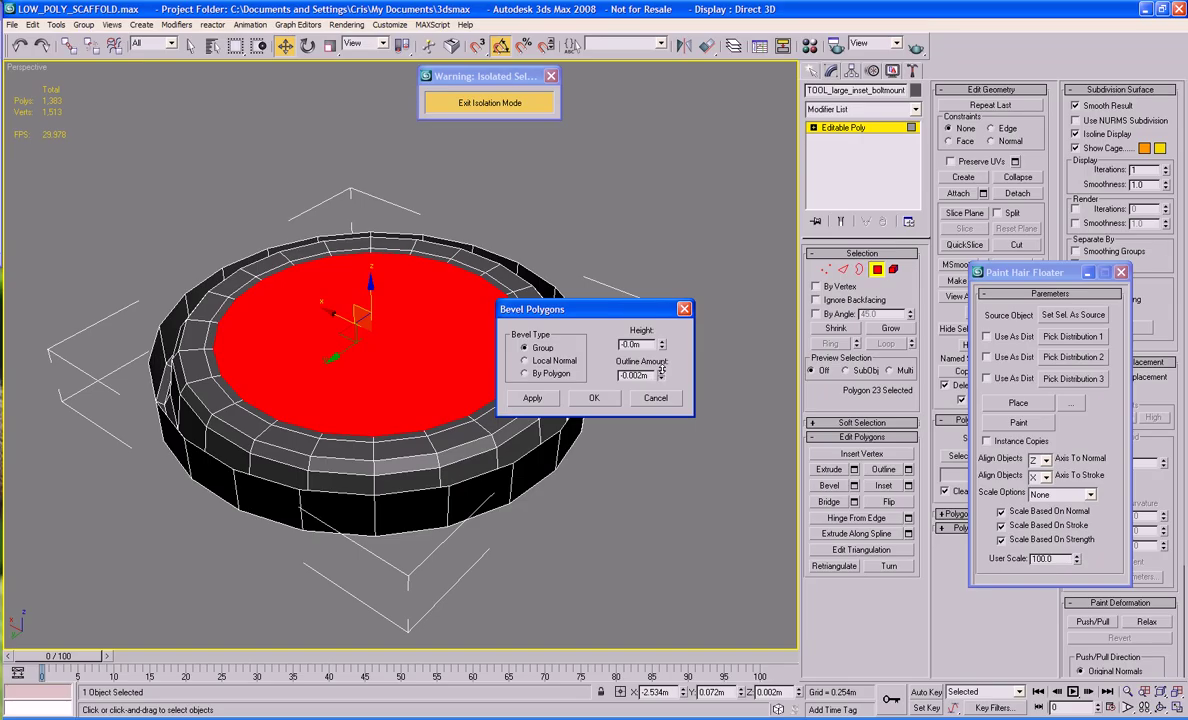
left_click_drag(662, 349, 662, 352)
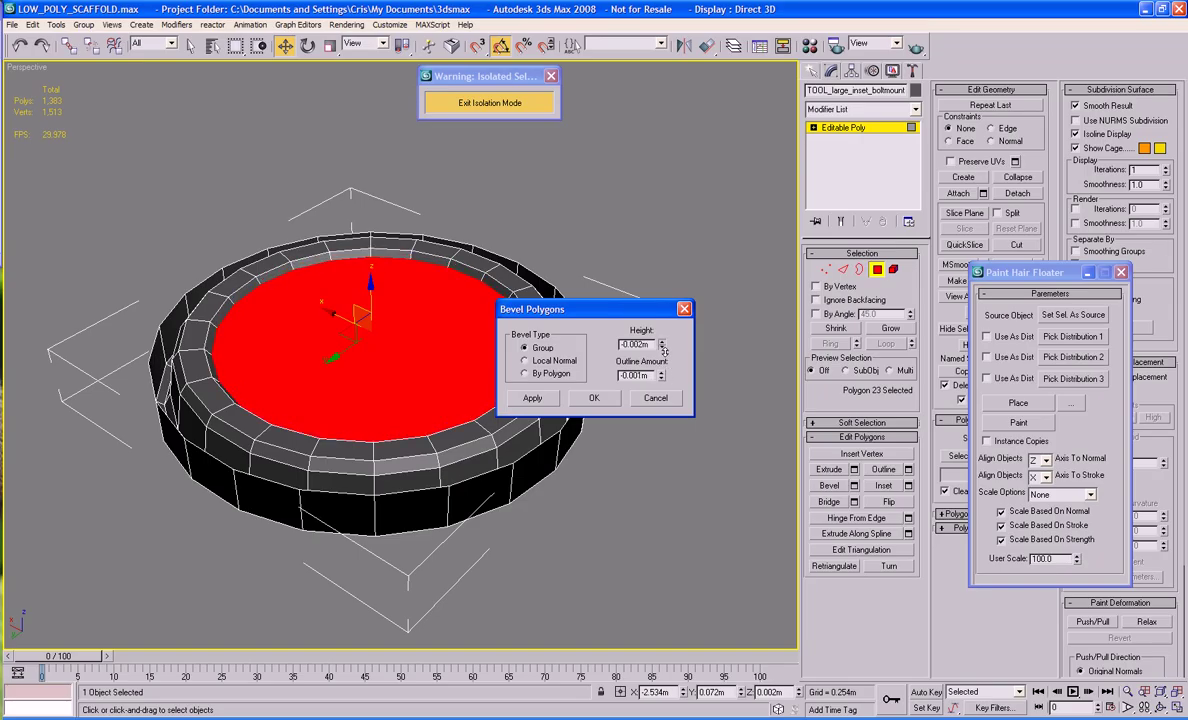
left_click(532, 398)
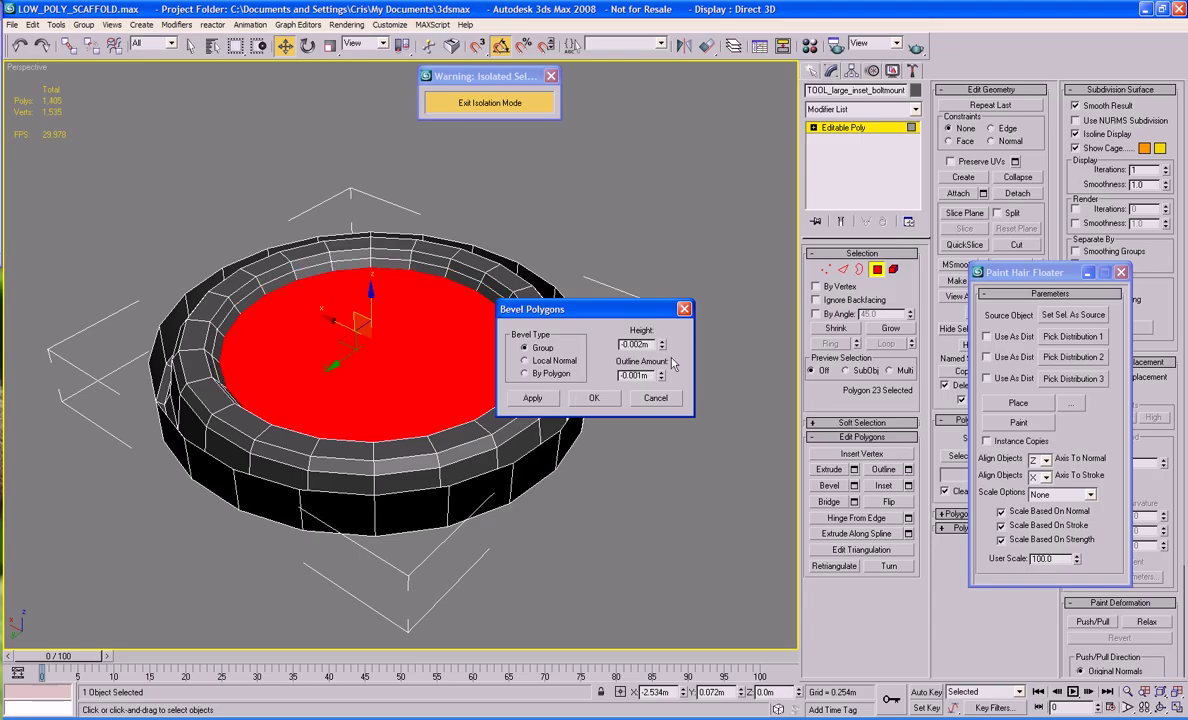
Bevel the recessed polygon at -0.008 m height with a -0.004 m outline, and twice more at -0.002 m height with a -0.011 m outline.
left_click_drag(662, 347, 655, 386)
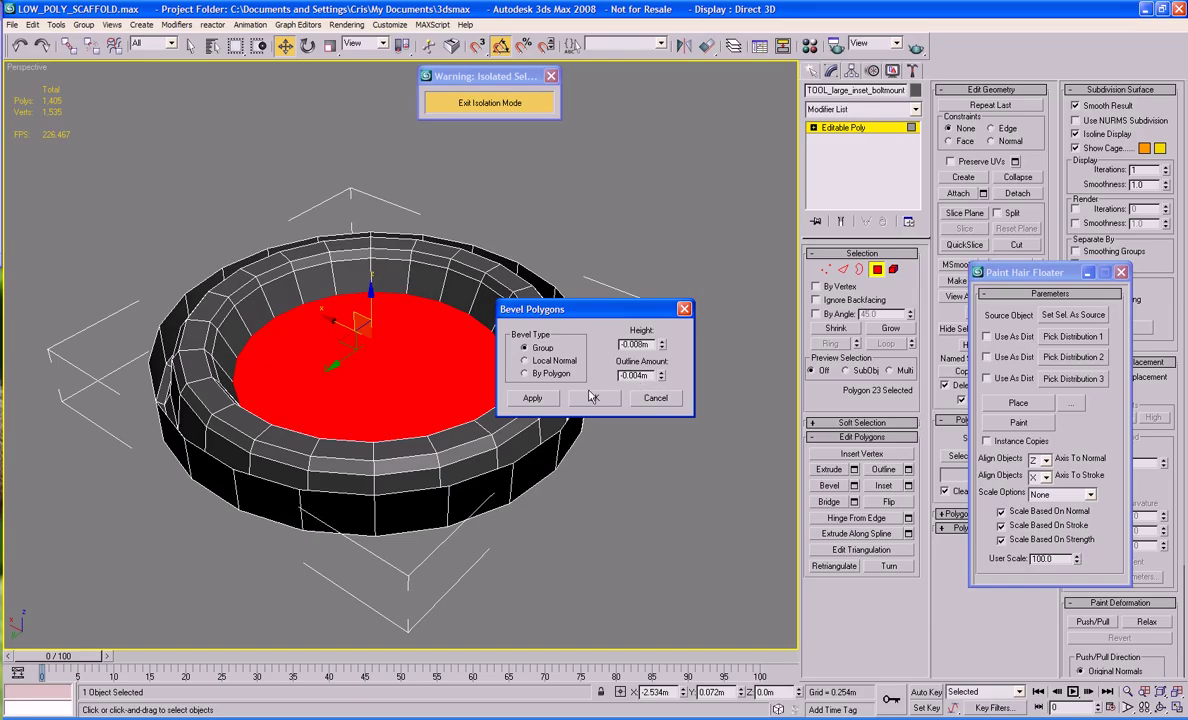
left_click(532, 398)
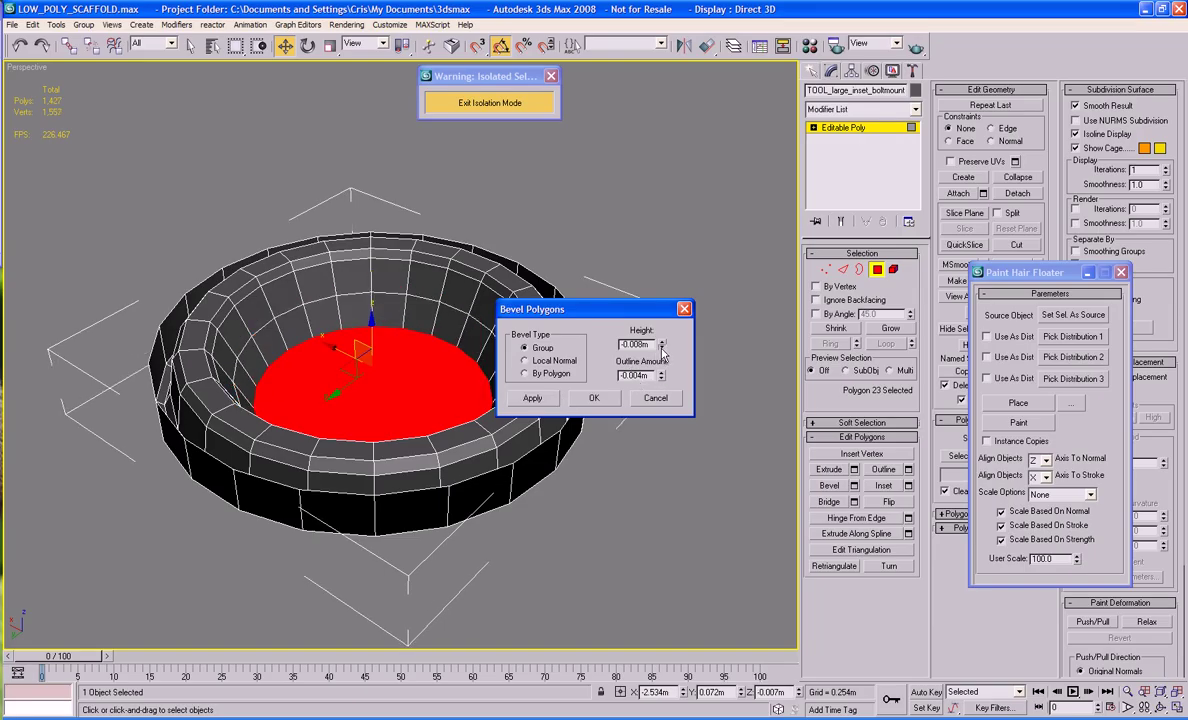
left_click_drag(662, 352, 661, 334)
left_click_drag(661, 380, 661, 335)
left_click(540, 398)
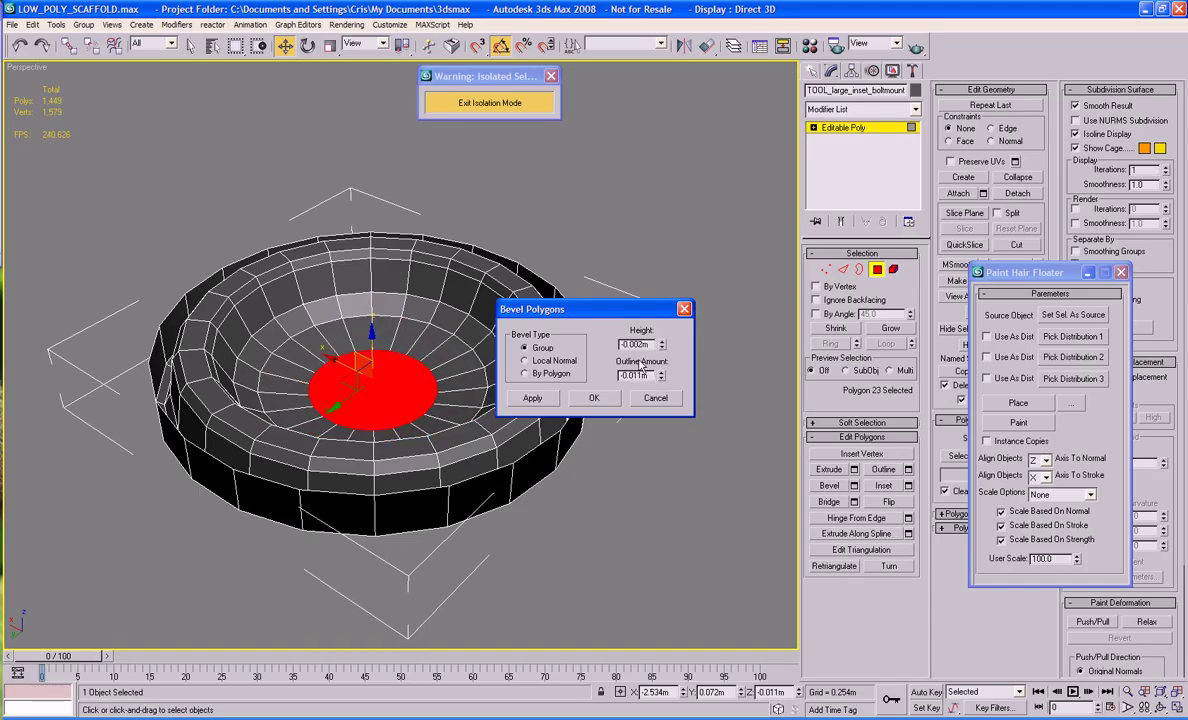
left_click(593, 400)
left_click(700, 328)
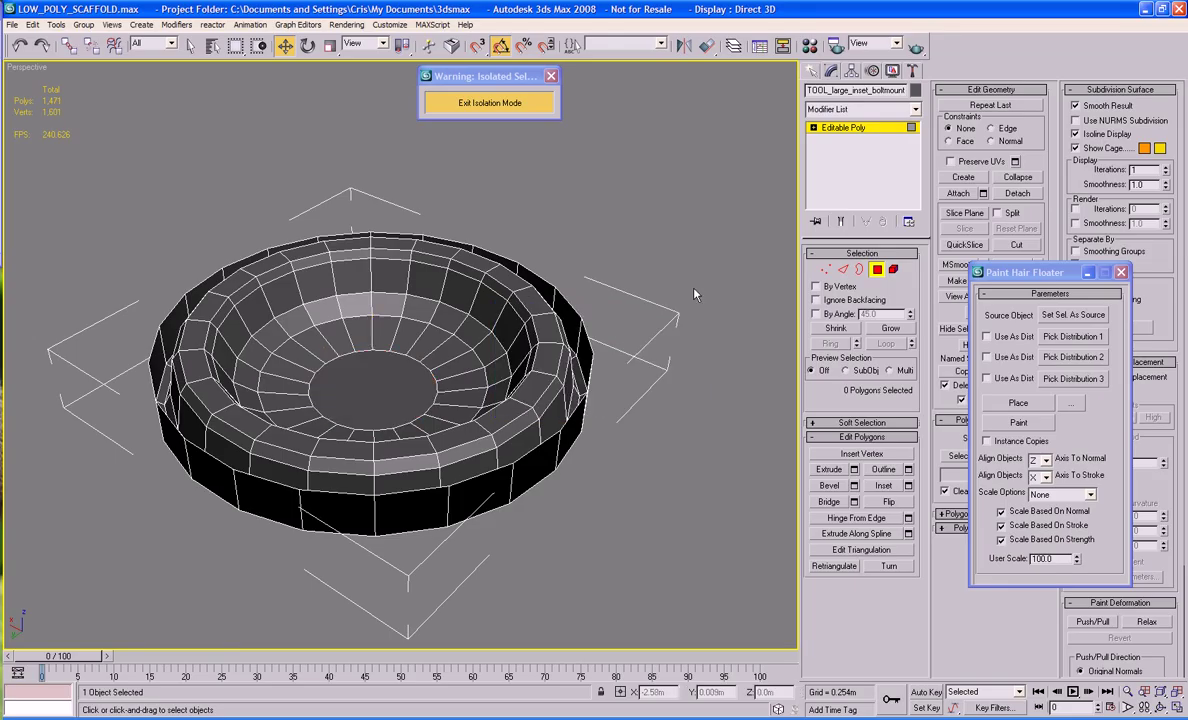
middle_click_drag(641, 291, 575, 264, "alt")
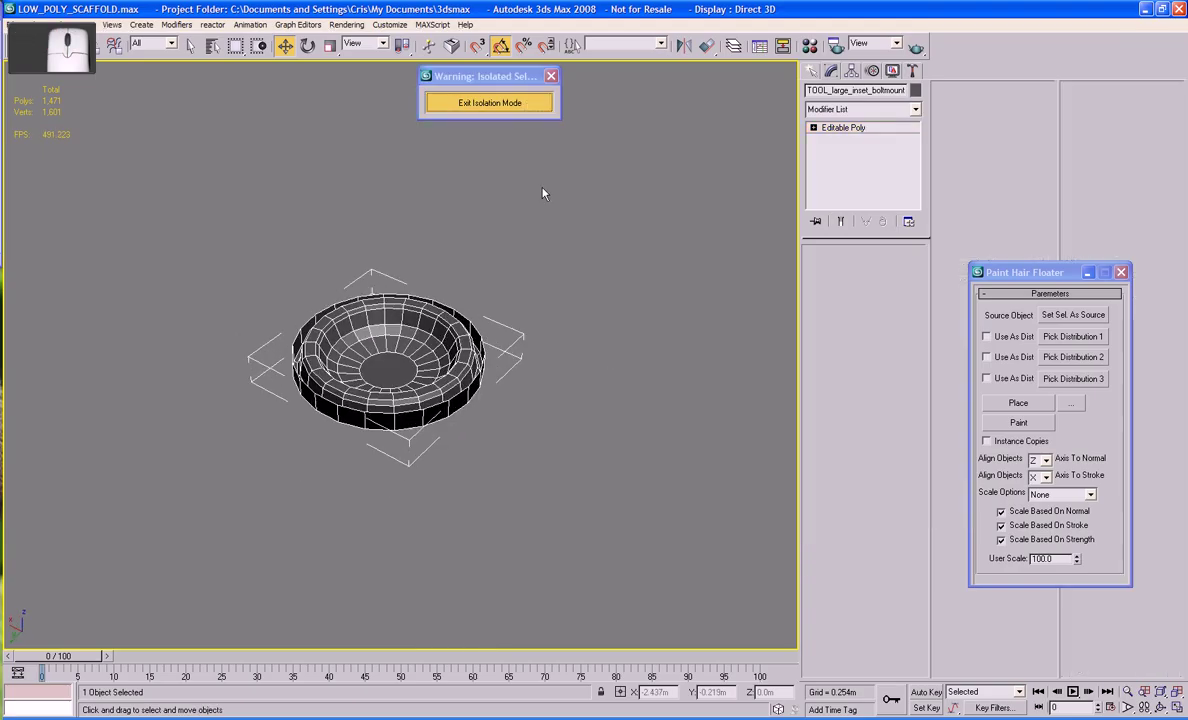
Exit isolation mode to bring the rest of the robot foot back around the bolt mount.
left_click(489, 102)
middle_click_drag(607, 276, 598, 212, "alt")
left_click(879, 272)
middle_click_drag(708, 310, 660, 302)
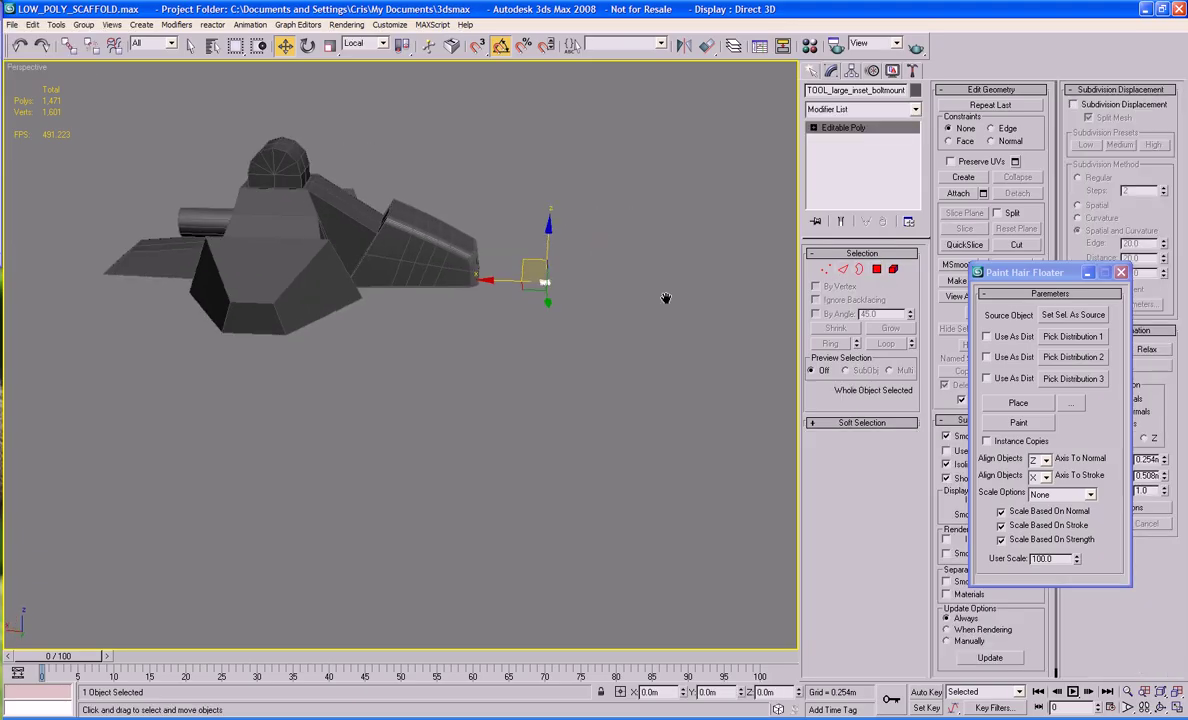
scroll(650, 310, "up", 4)
scroll(650, 310, "down", 2)
middle_click_drag(587, 333, 431, 430)
middle_click_drag(515, 367, 475, 369, "alt")
Select the front toe piece together with the bolt mount and isolate the two objects.
left_click(341, 305)
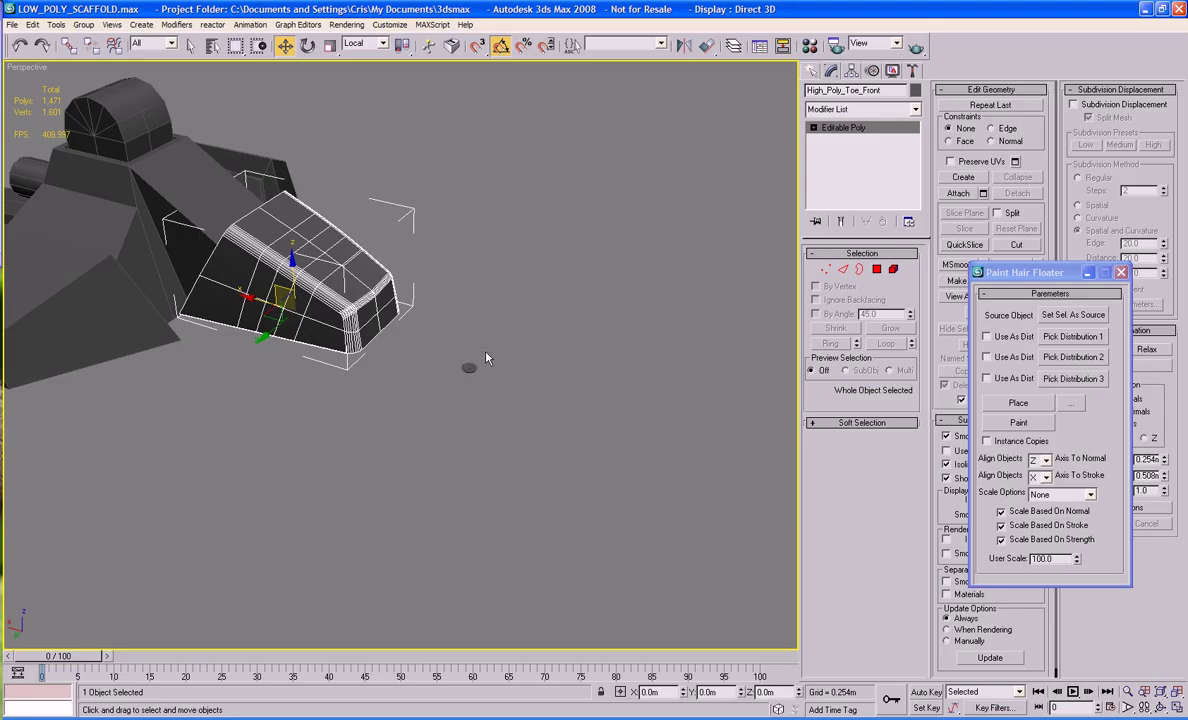
middle_click_drag(486, 358, 513, 372)
left_click(530, 332)
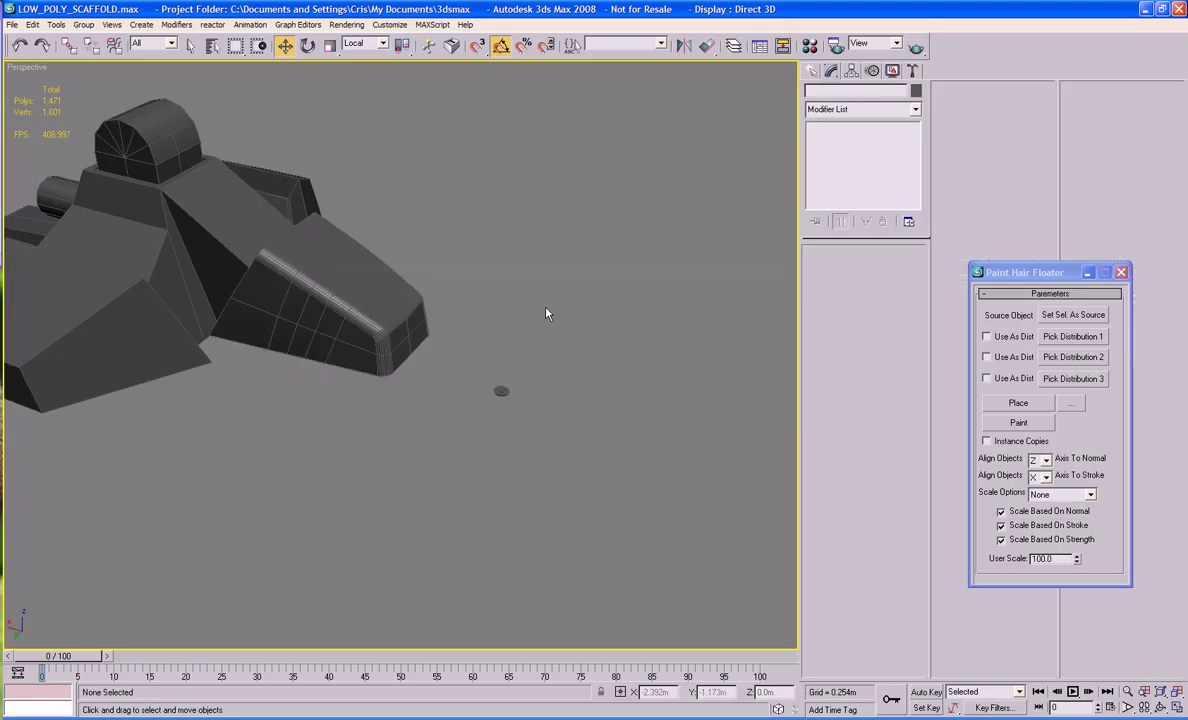
left_click_drag(556, 274, 418, 398)
right_click(417, 326)
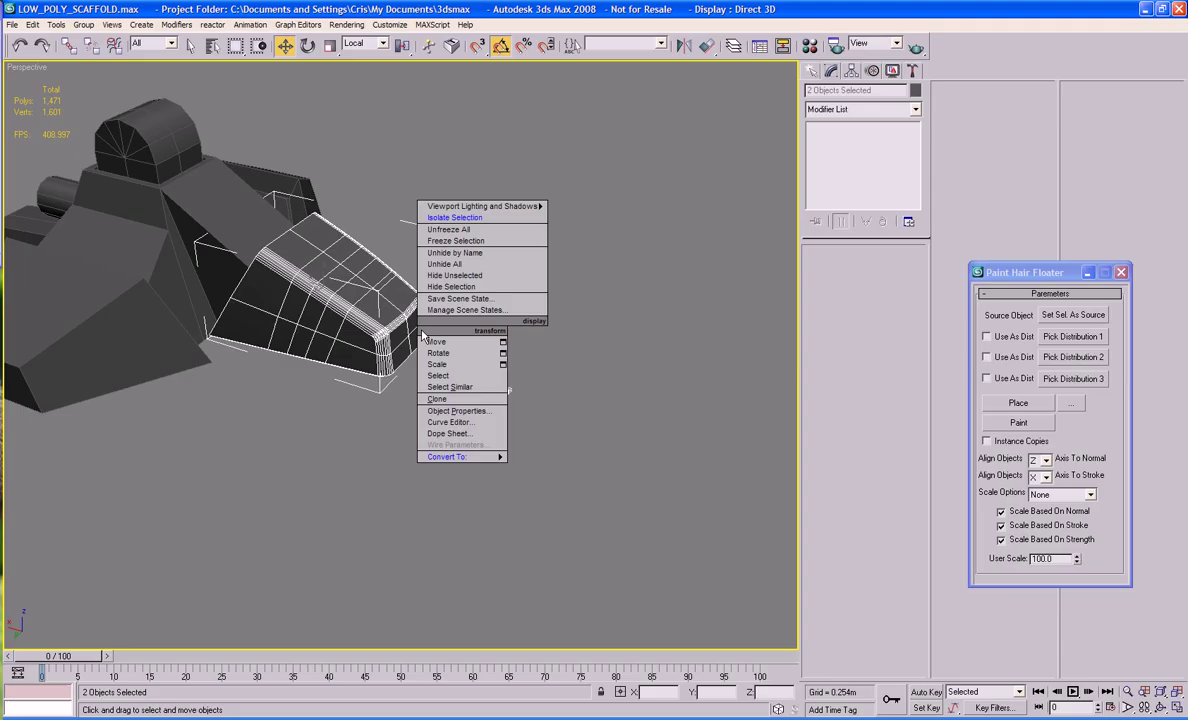
left_click(455, 217)
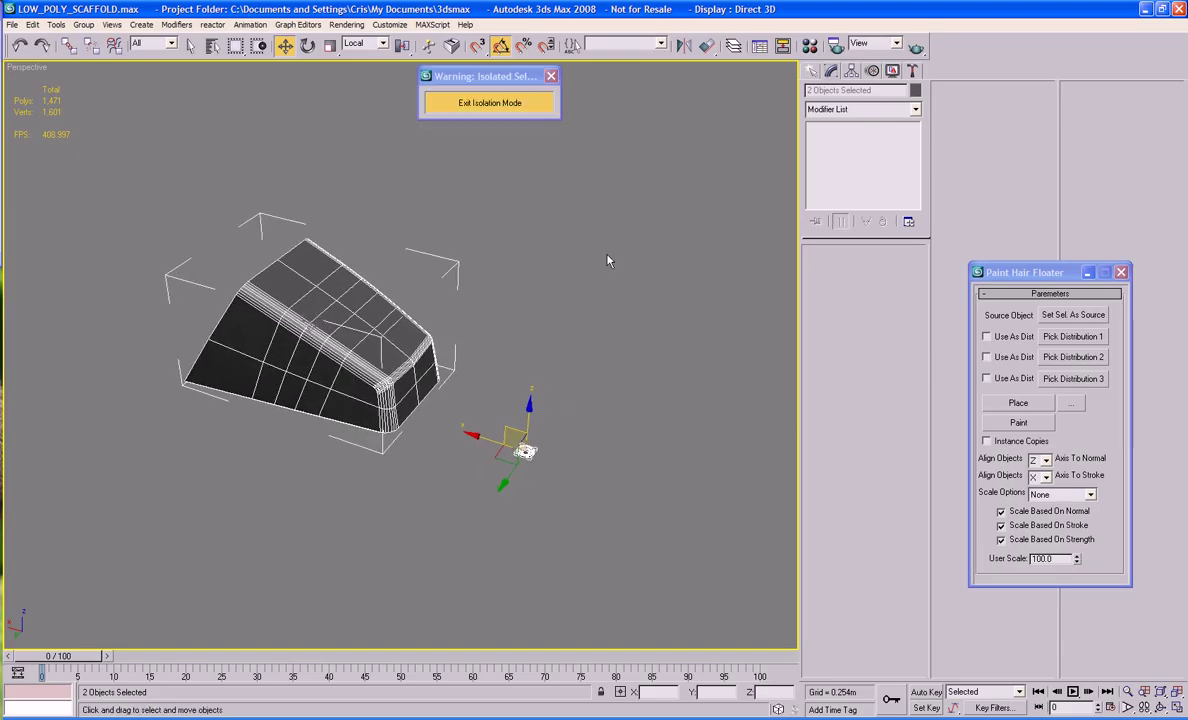
middle_click_drag(610, 249, 566, 196, "alt")
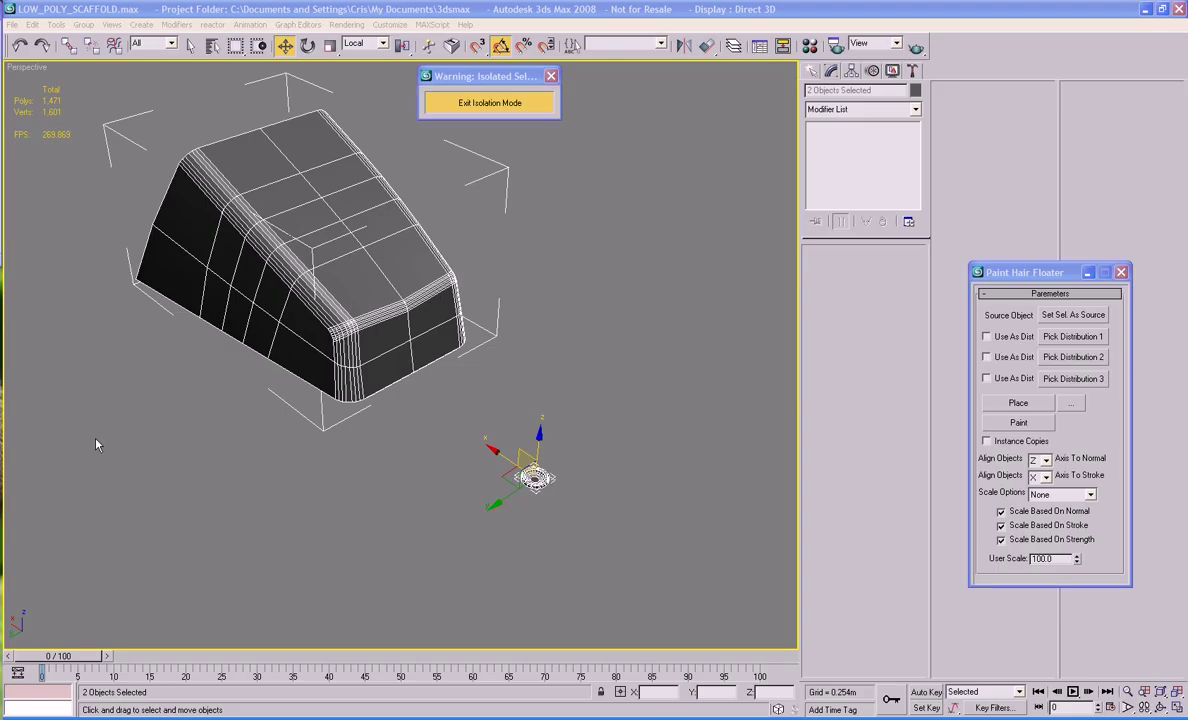
middle_click_drag(156, 439, 161, 470, "alt")
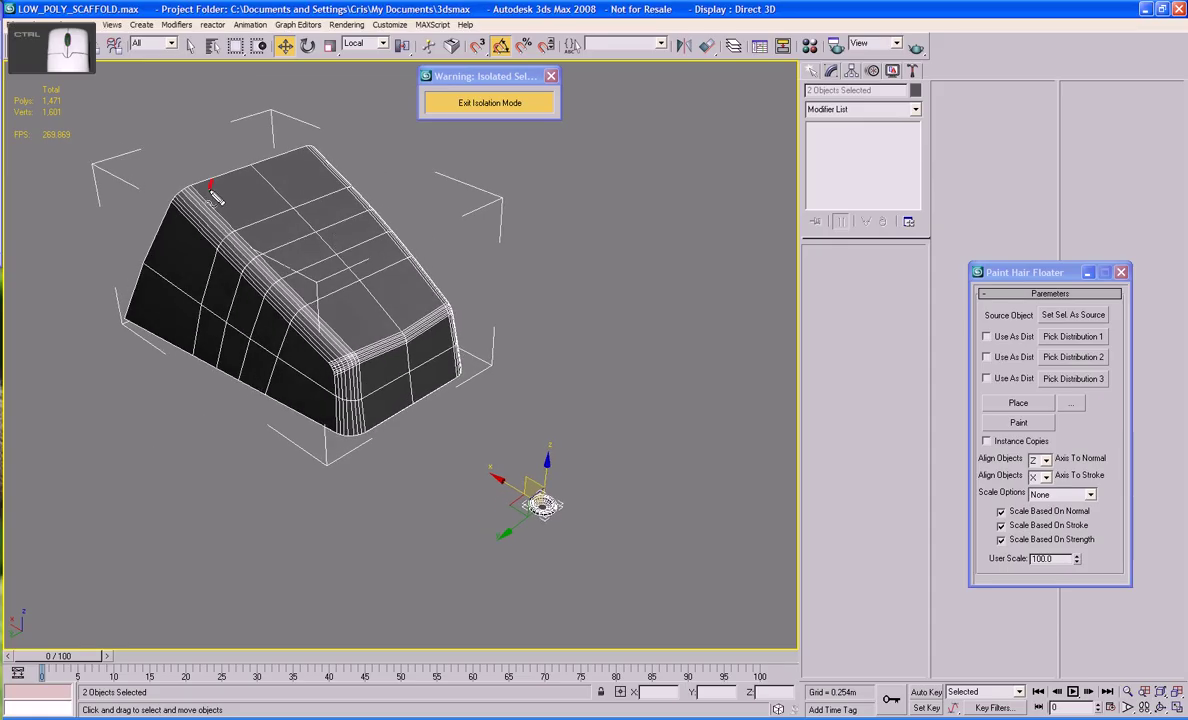
left_click(301, 172)
left_click(317, 400)
left_click(143, 309)
left_click(293, 364)
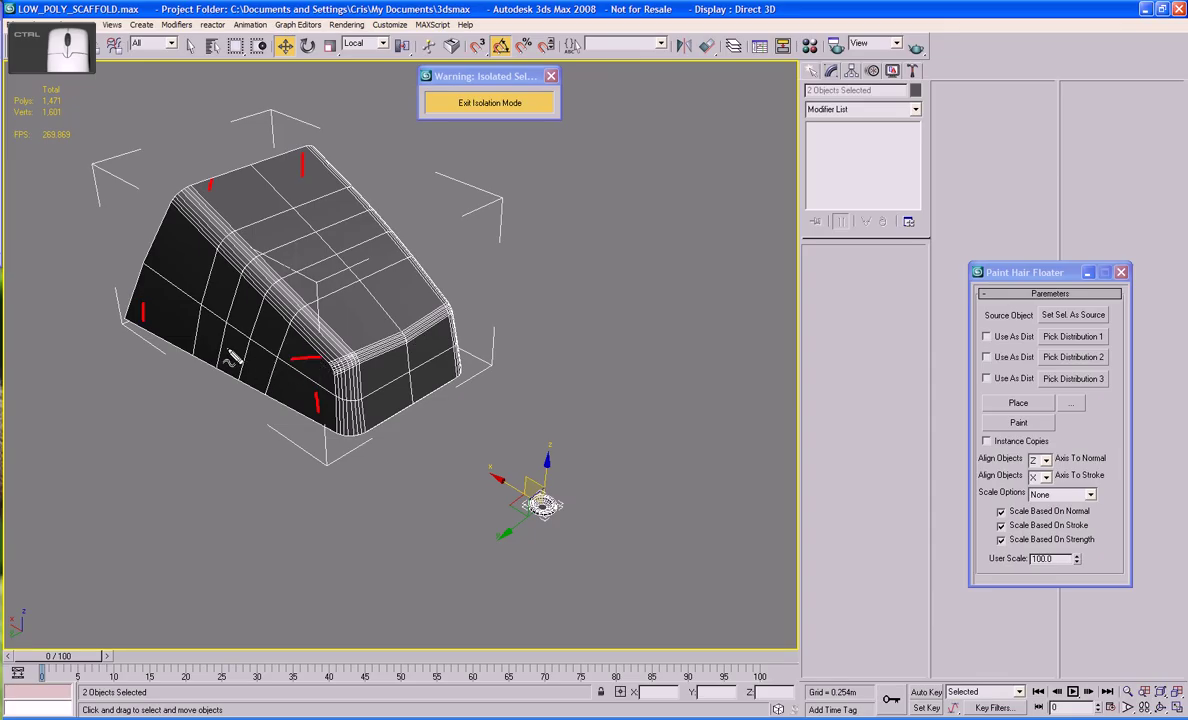
left_click(143, 311)
key("Escape")
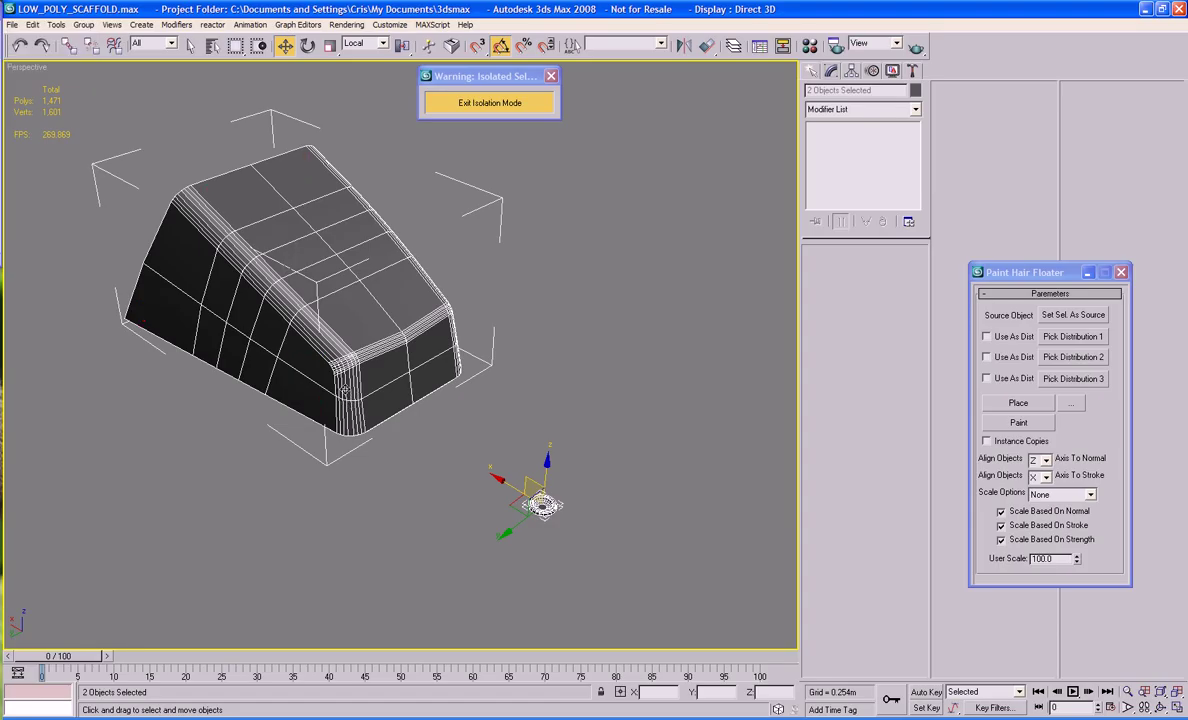
Create a new layer from the selected bolt mount and name it TOOLS.
middle_click_drag(618, 390, 671, 241, "alt")
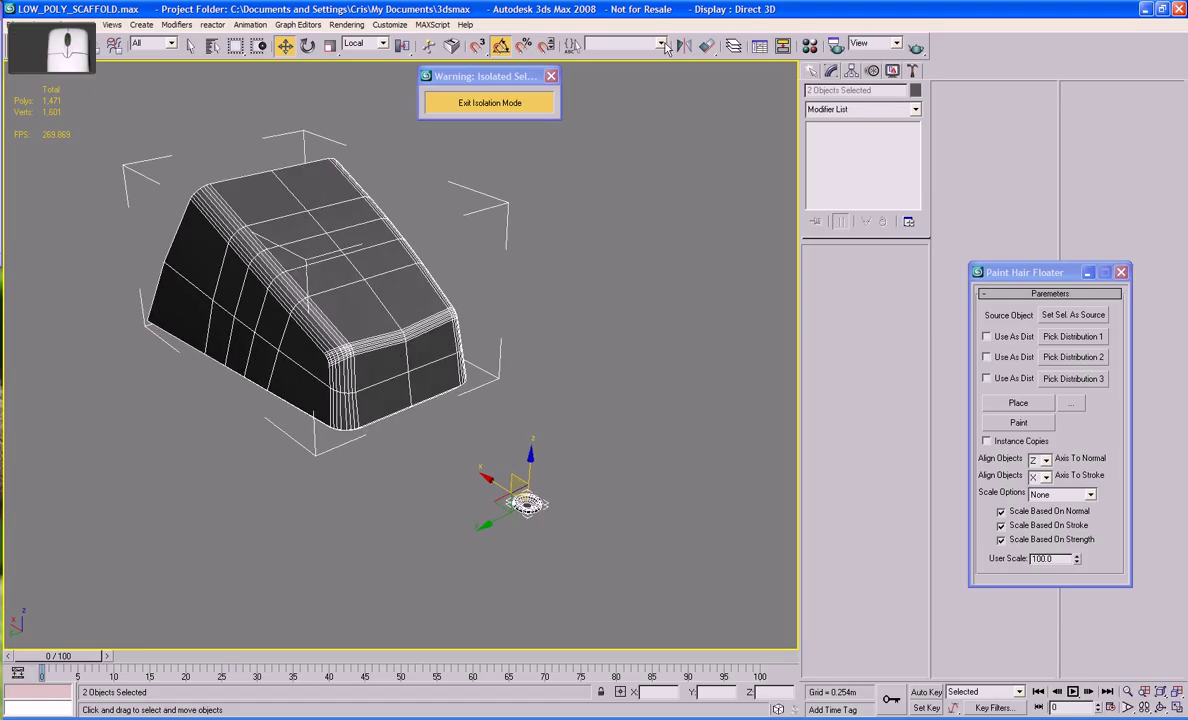
left_click(733, 46)
left_click_drag(516, 88, 664, 74)
left_click(506, 400)
left_click(516, 503)
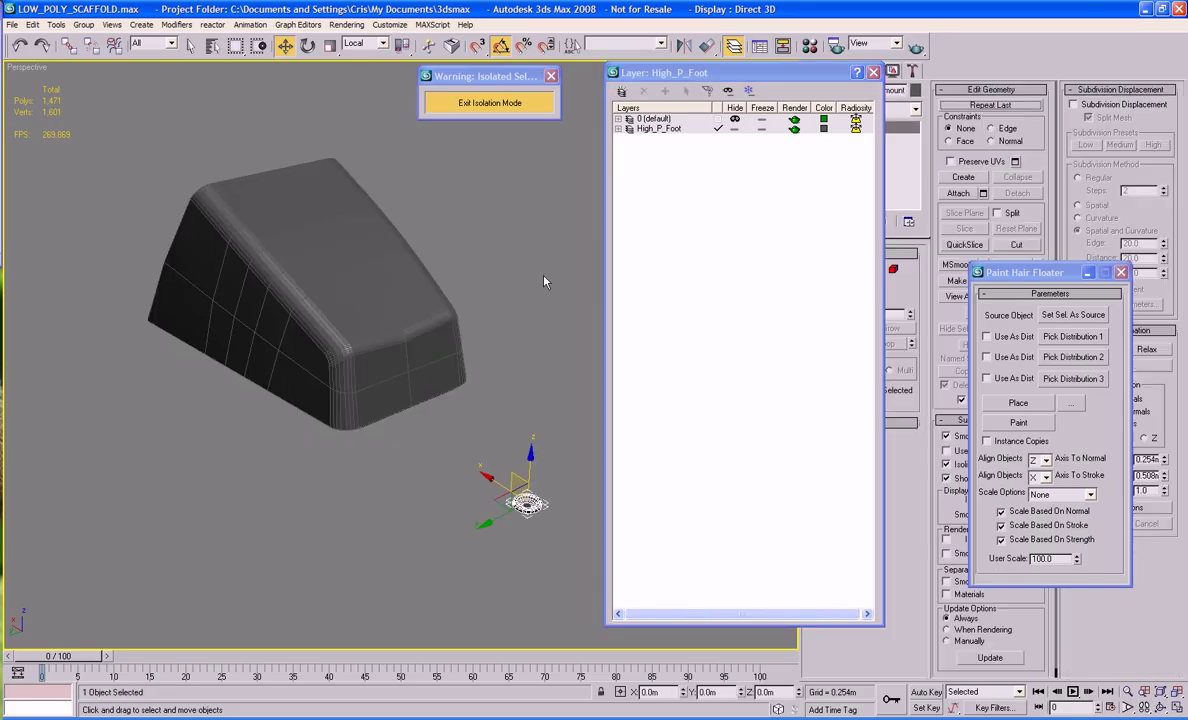
left_click(622, 92)
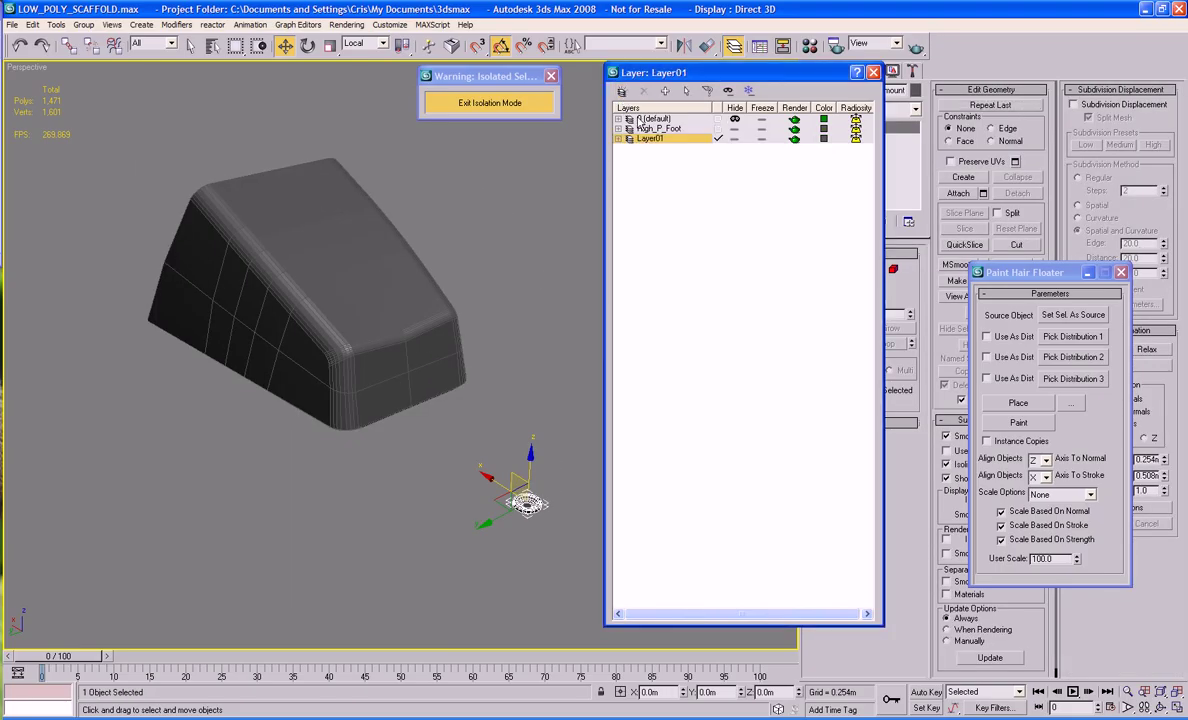
right_click(680, 140)
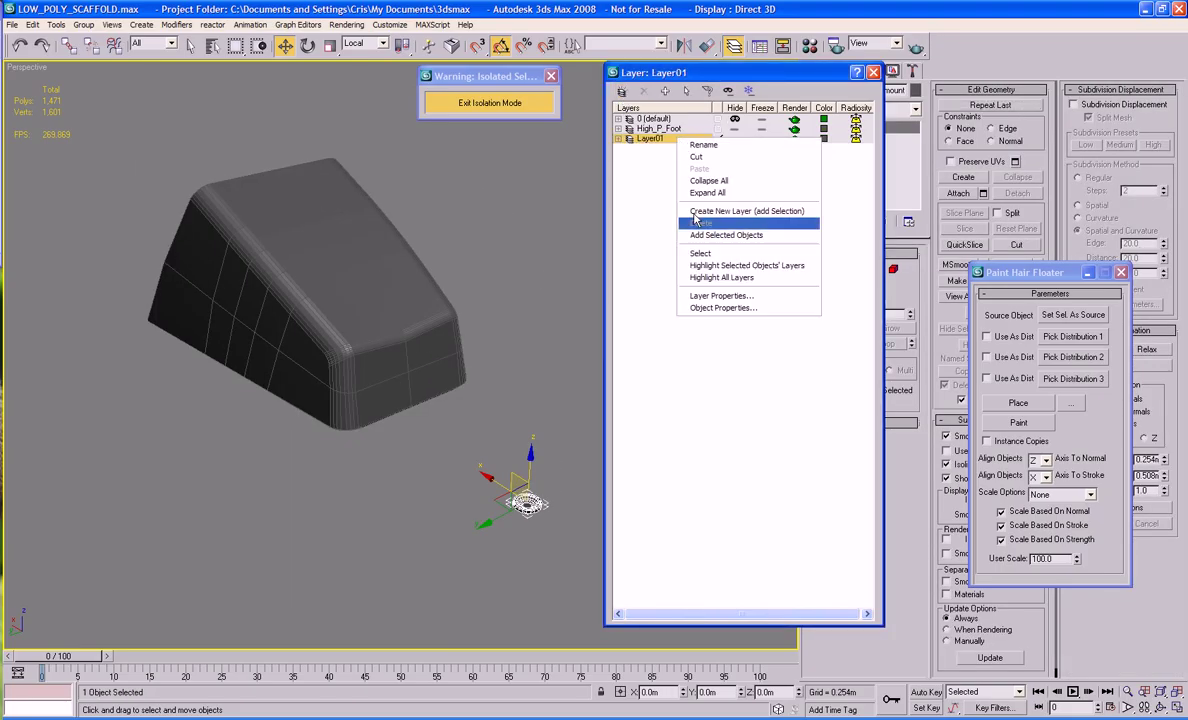
left_click(703, 145)
type("TOOLS")
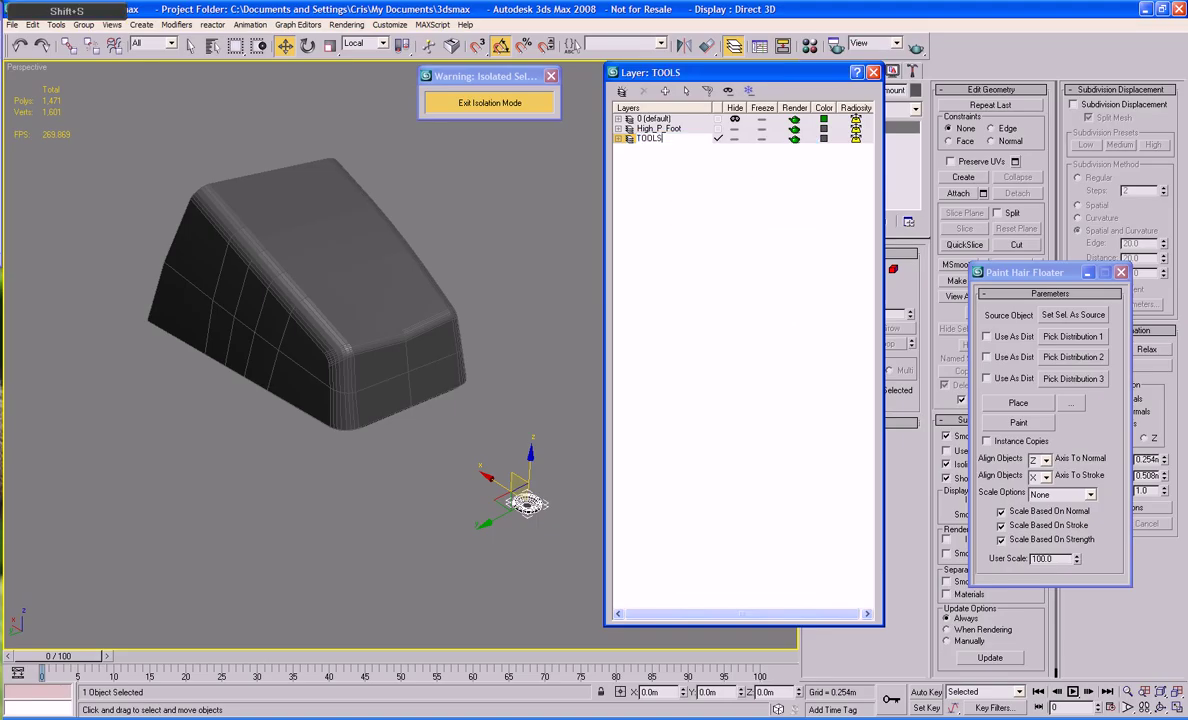
key("Return")
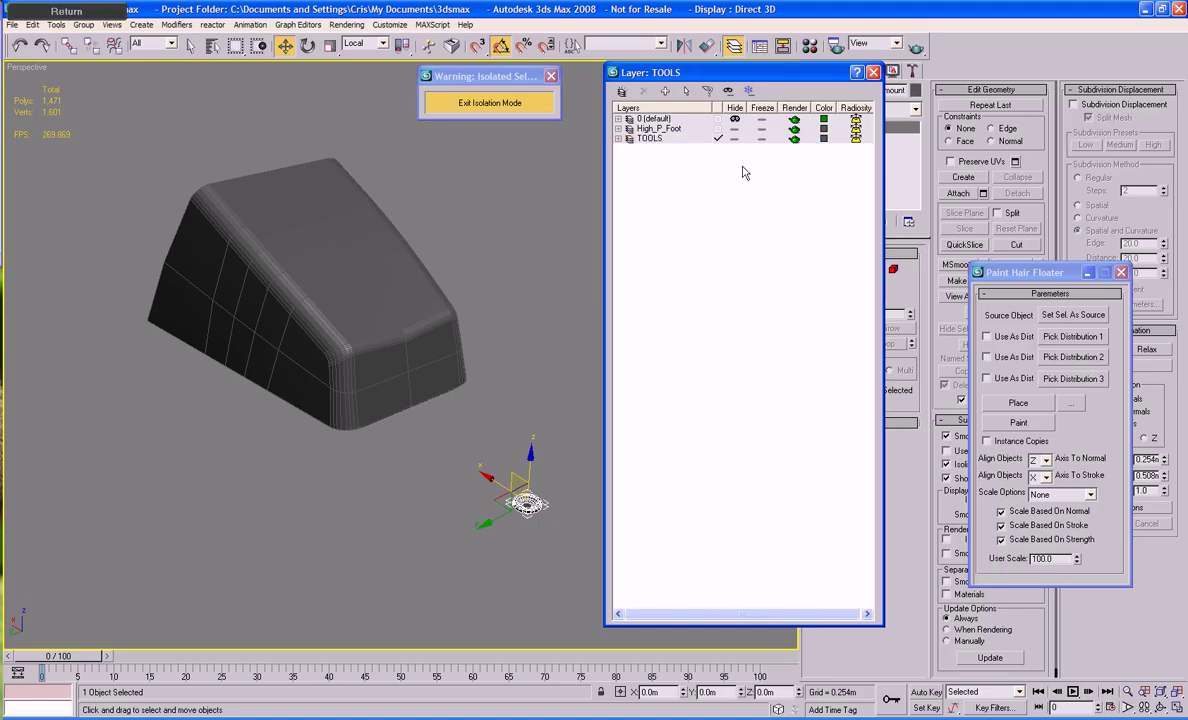
left_click(873, 73)
left_click(627, 305)
Set the front toe piece as the placement script's source object and the bolt mount as its first distribution object.
middle_click_drag(514, 387, 552, 377, "alt")
scroll(543, 376, "up", 2)
left_click(495, 380)
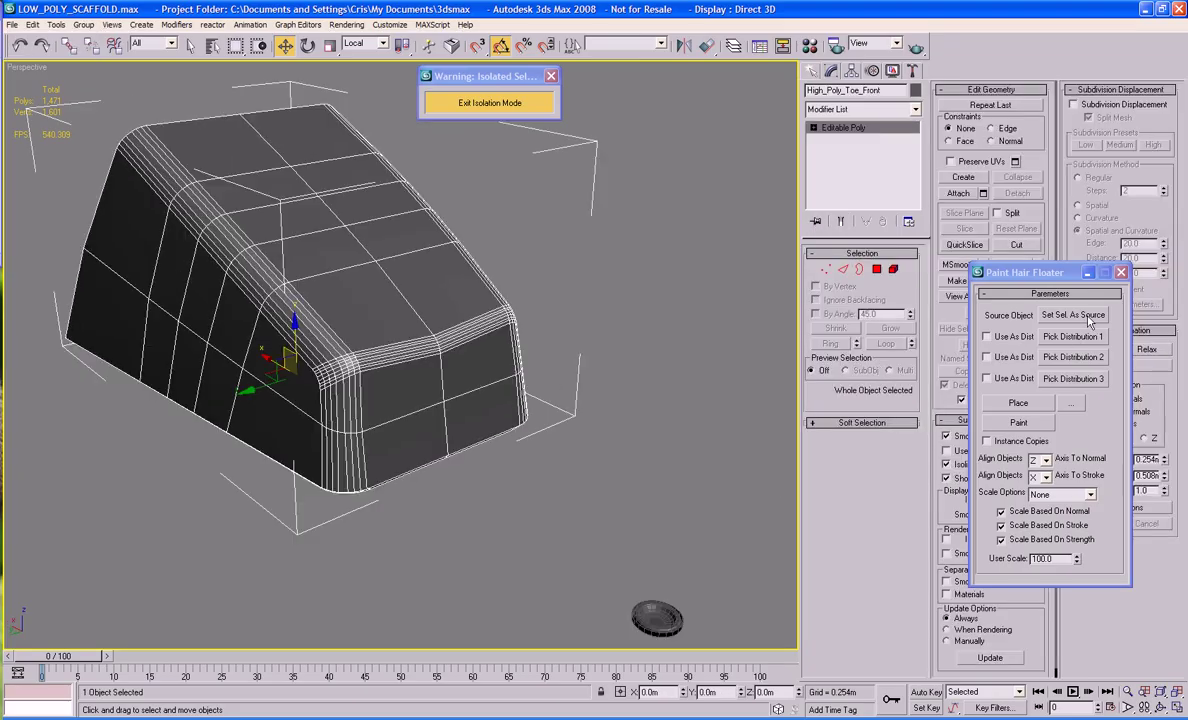
left_click(1073, 315)
left_click(1073, 336)
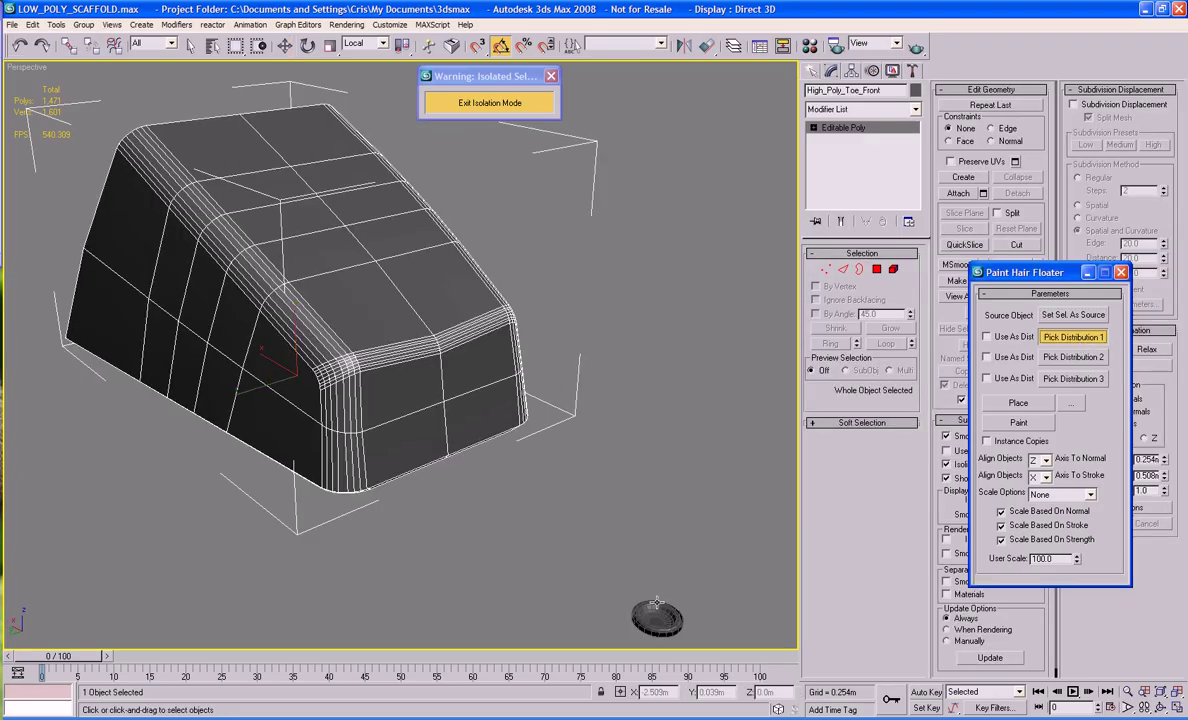
left_click(656, 610)
middle_click_drag(541, 496, 339, 322, "alt")
Undo the trial placements and place one bolt mount at each rear corner of the toe's top face.
left_click(1018, 403)
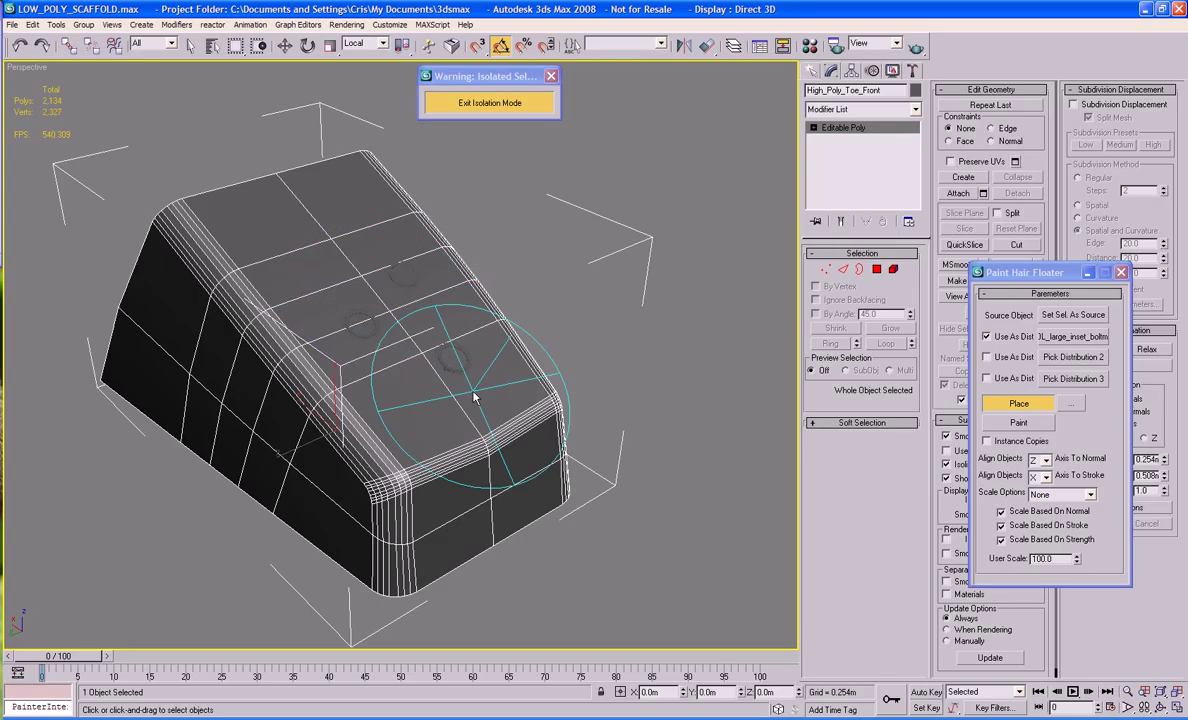
key("ctrl+z")
scroll(230, 228, "up", 6)
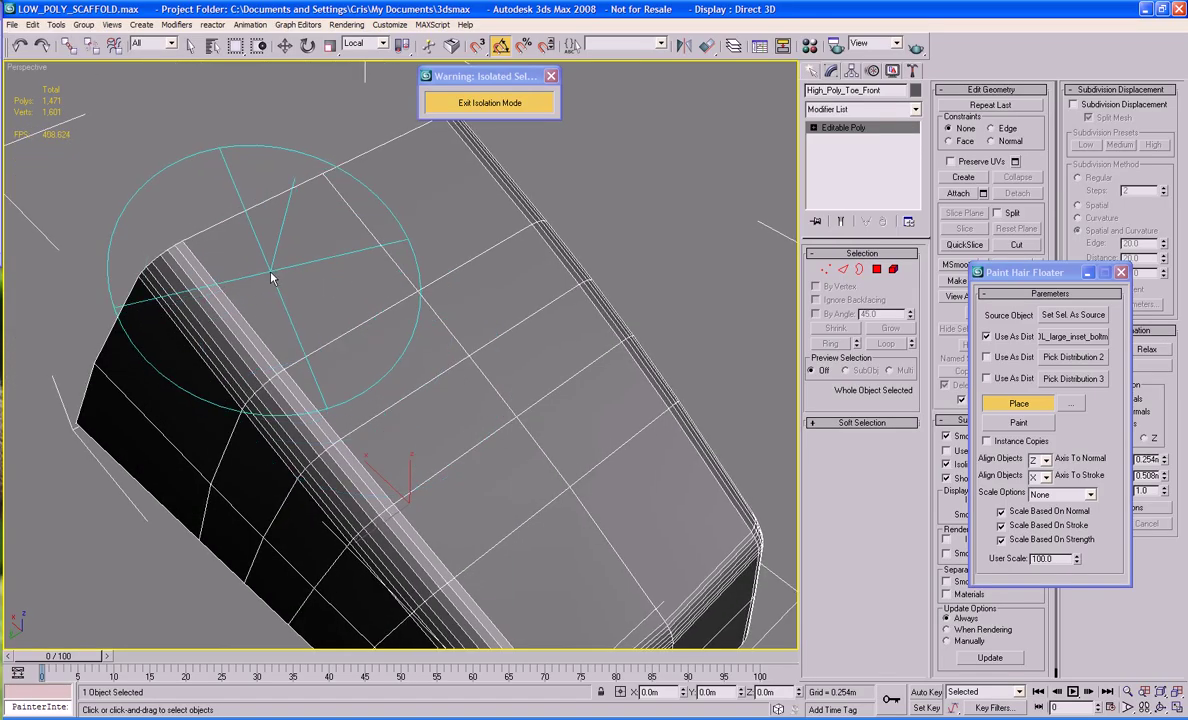
left_click(245, 258)
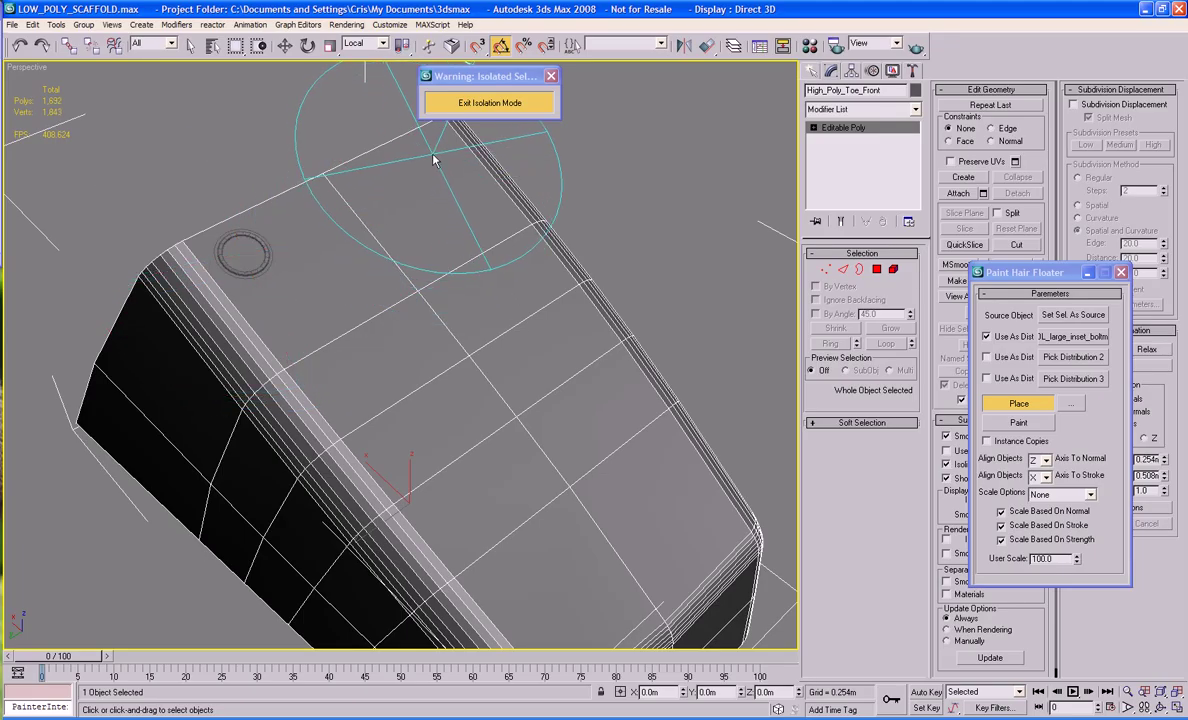
left_click(434, 160)
mouse_move(434, 160)
middle_mouse_down("alt")
mouse_move(297, 371)
mouse_move(318, 286)
mouse_move(259, 362)
mouse_move(244, 490)
mouse_move(326, 371)
middle_mouse_up("alt")
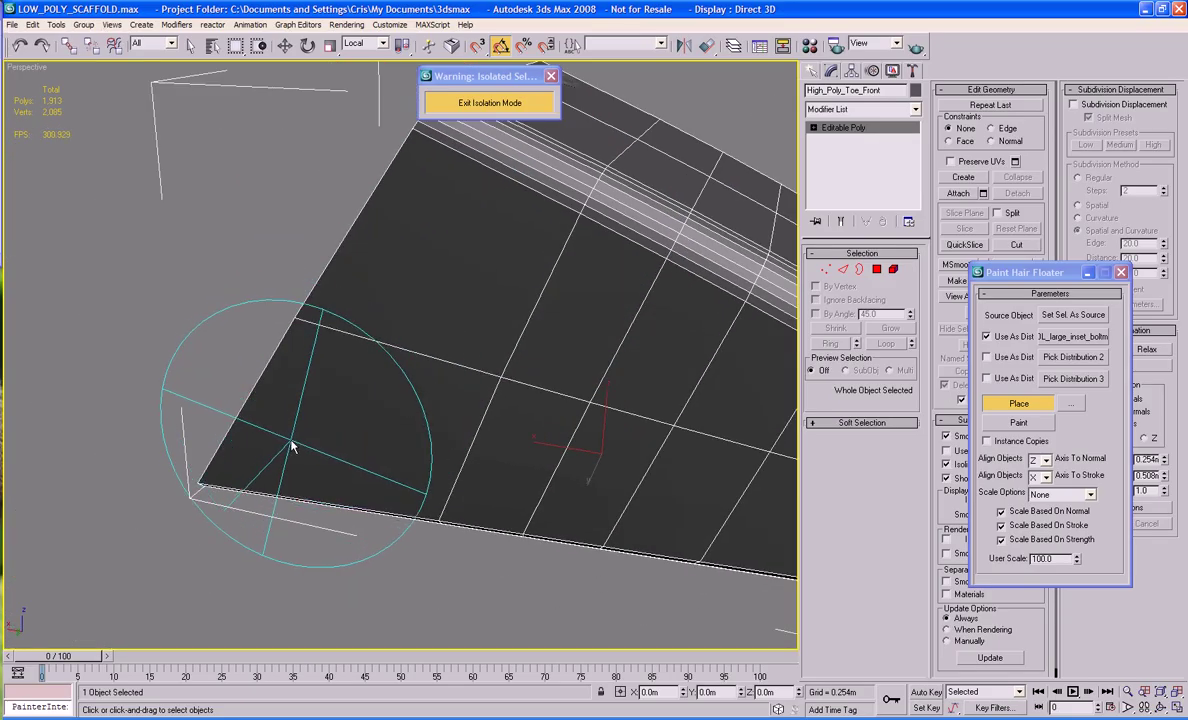
Place bolt mounts at the lower rear and lower front corners of the toe's first side face.
left_click(283, 449)
mouse_move(283, 449)
middle_mouse_down("alt")
mouse_move(523, 469)
mouse_move(520, 455)
middle_mouse_up("alt")
left_click(575, 435)
Place bolt mounts at the front and lower rear of the toe's opposite side face, redoing the rear one closer to the corner, and end placement.
mouse_move(568, 497)
middle_mouse_down("alt")
mouse_move(589, 375)
mouse_move(530, 410)
mouse_move(472, 390)
mouse_move(236, 416)
middle_mouse_up("alt")
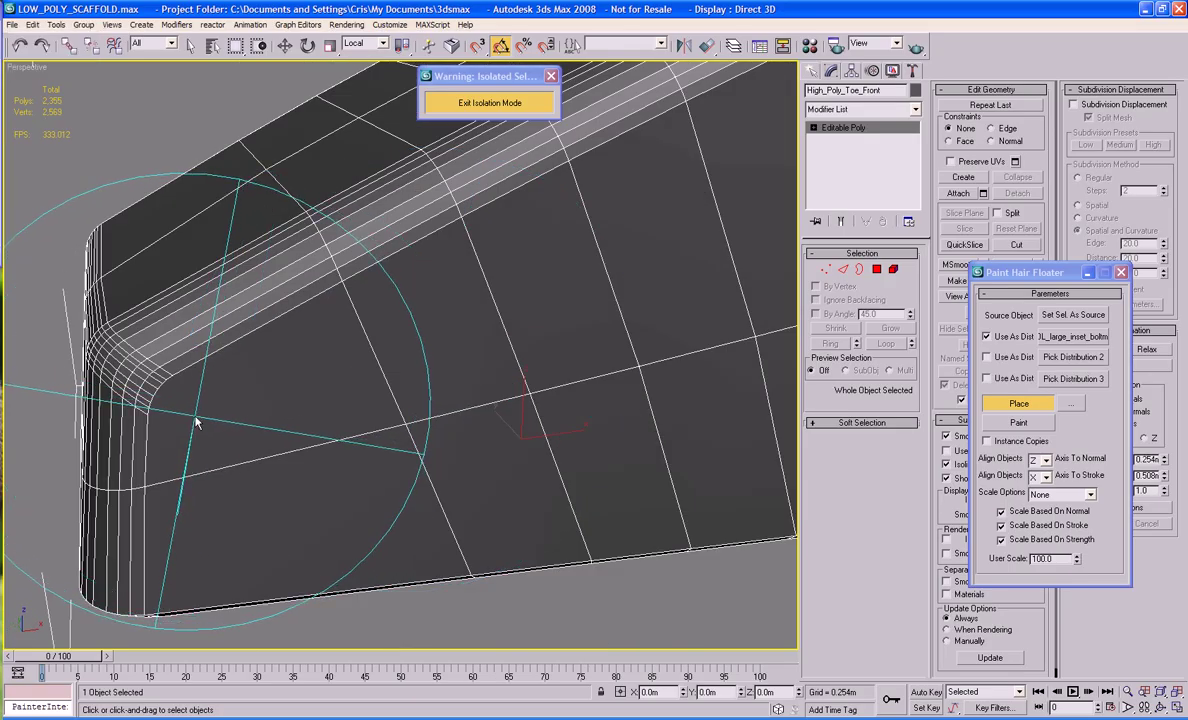
left_click(196, 422)
middle_click_drag(448, 440, 289, 421)
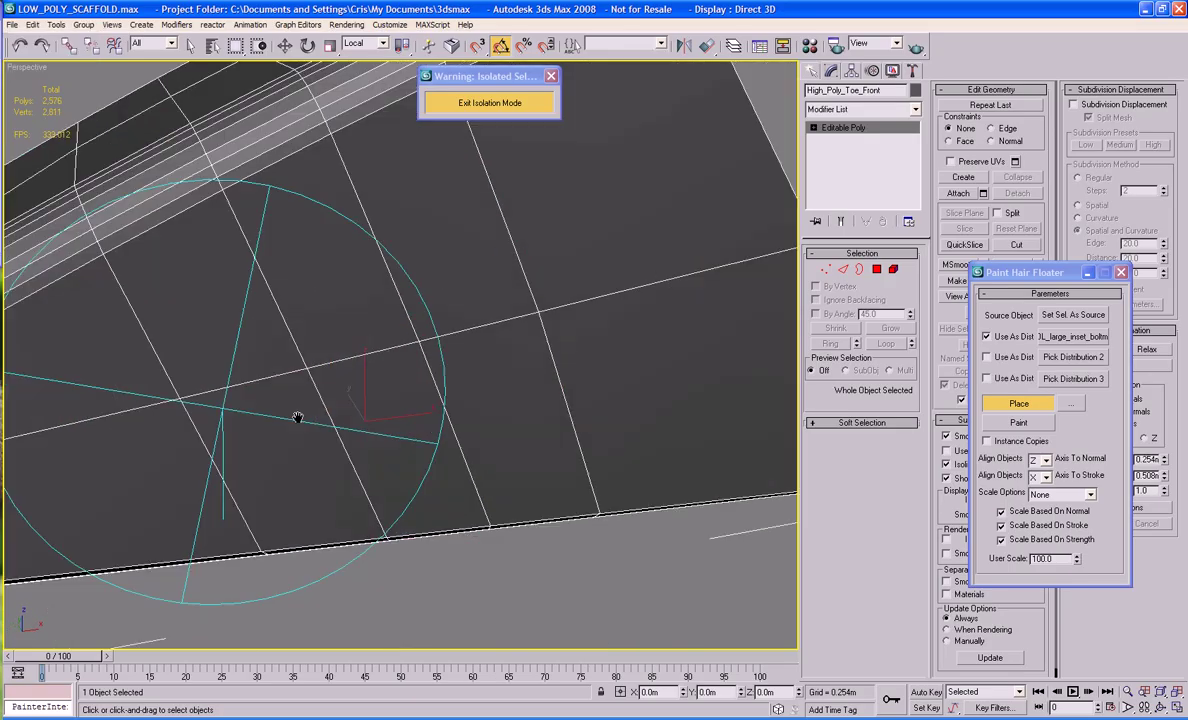
middle_click_drag(590, 432, 434, 425)
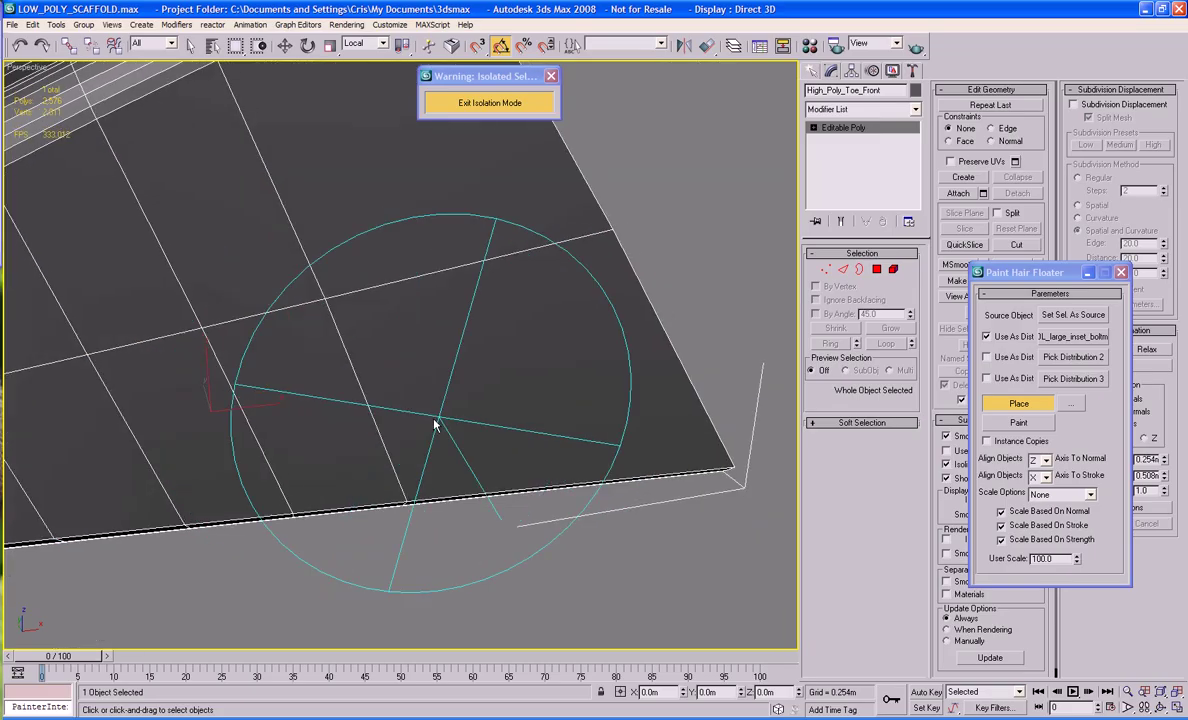
left_click(594, 419)
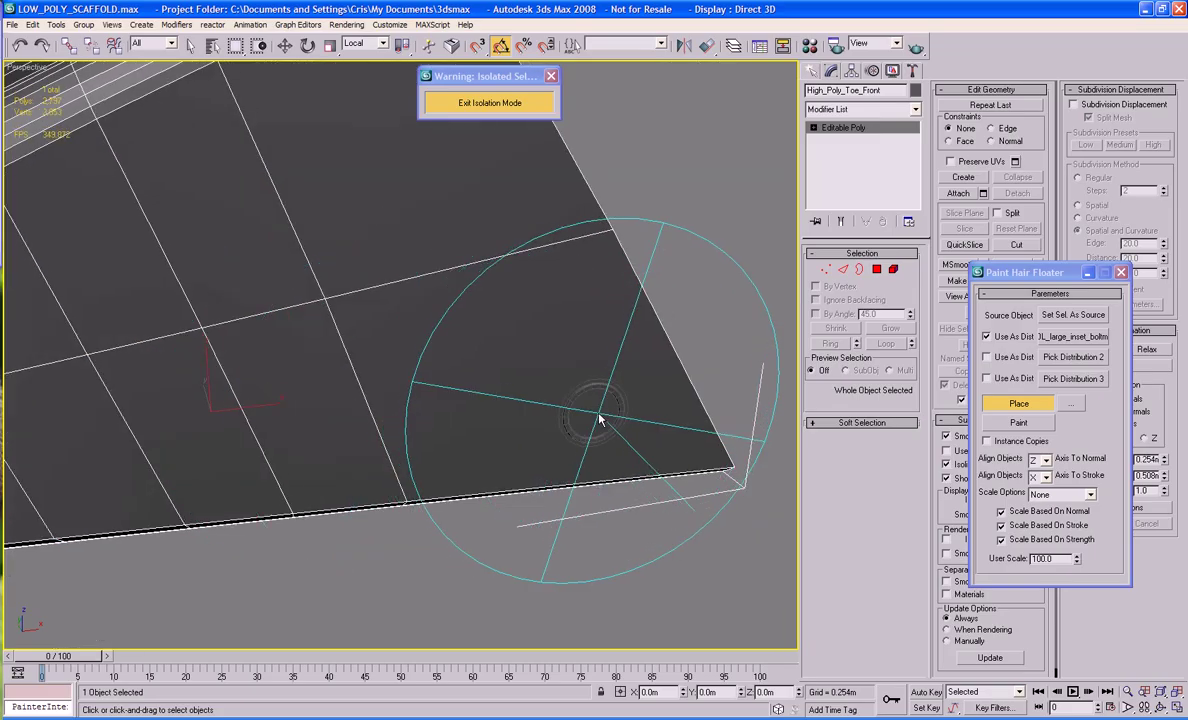
key("ctrl+z")
left_click(624, 424)
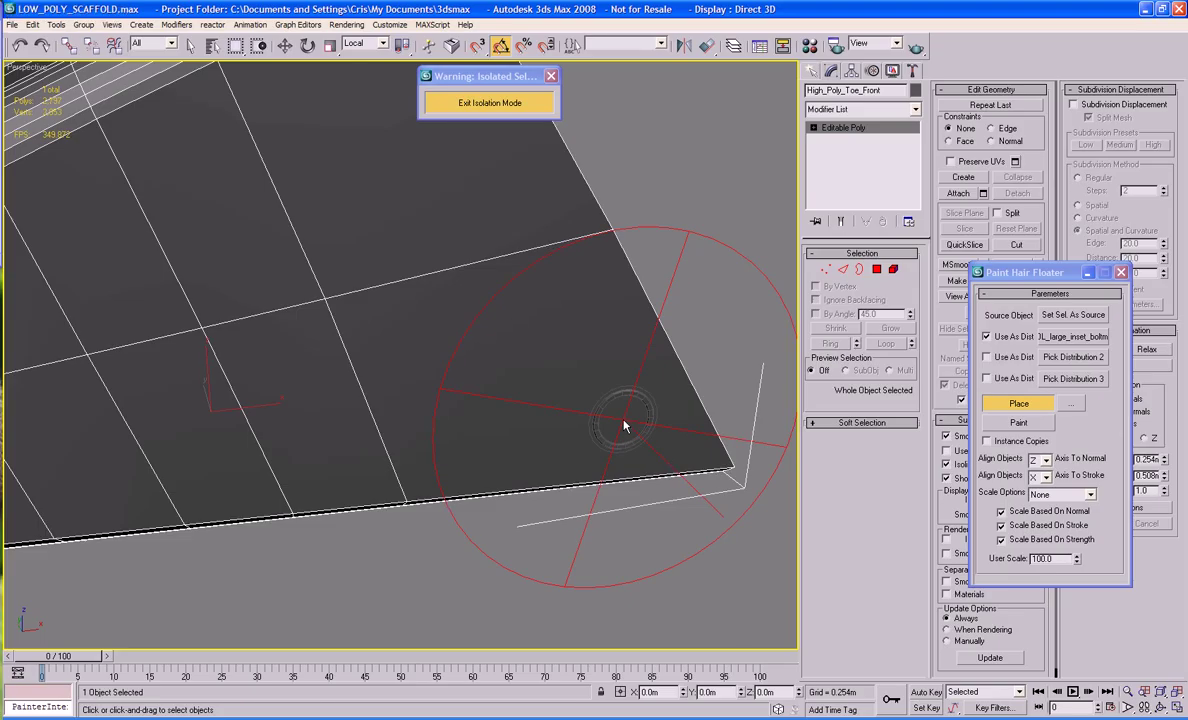
scroll(623, 422, "down", 3)
middle_click_drag(623, 422, 530, 393, "alt")
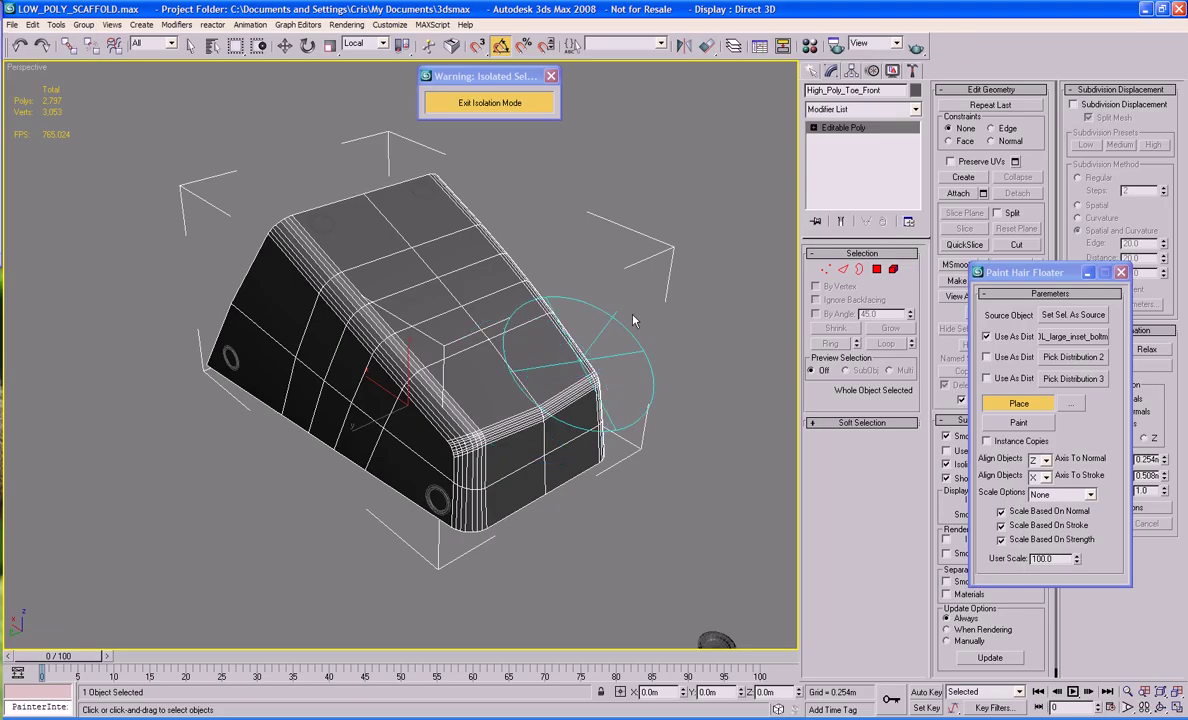
key("space")
left_click(1005, 405)
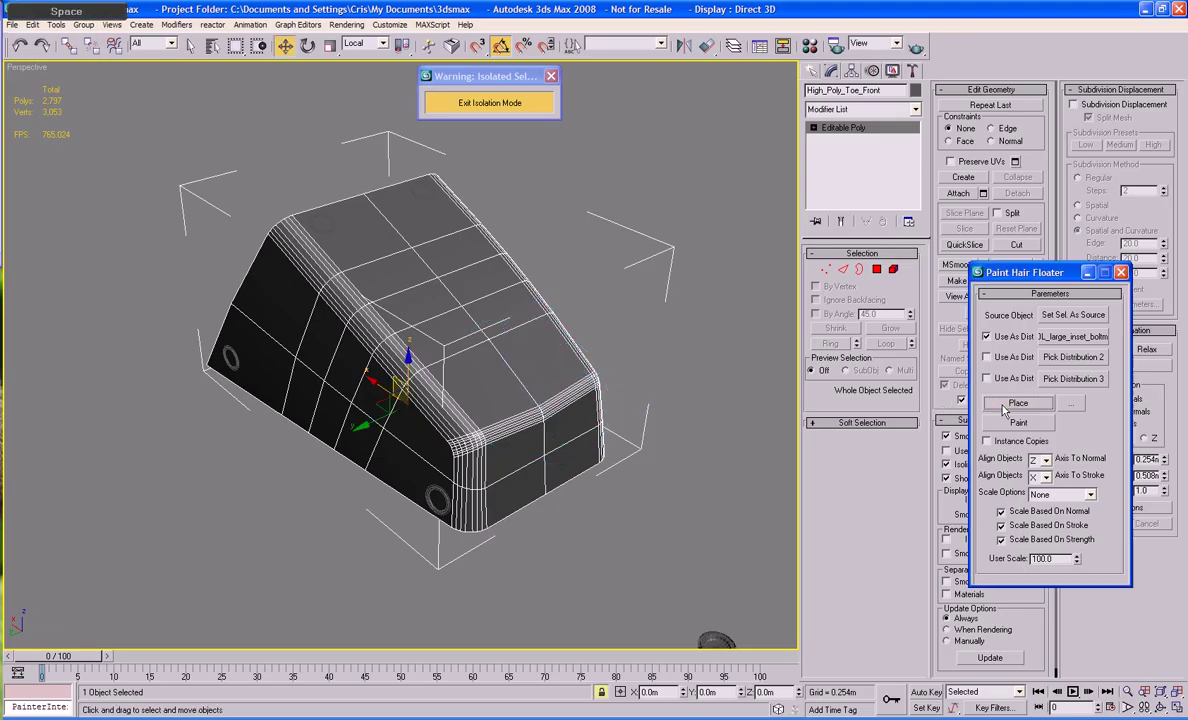
Minimize the Paint Hair Floater window, switch to the plain Select tool and leave the selection unlocked.
right_click(704, 410)
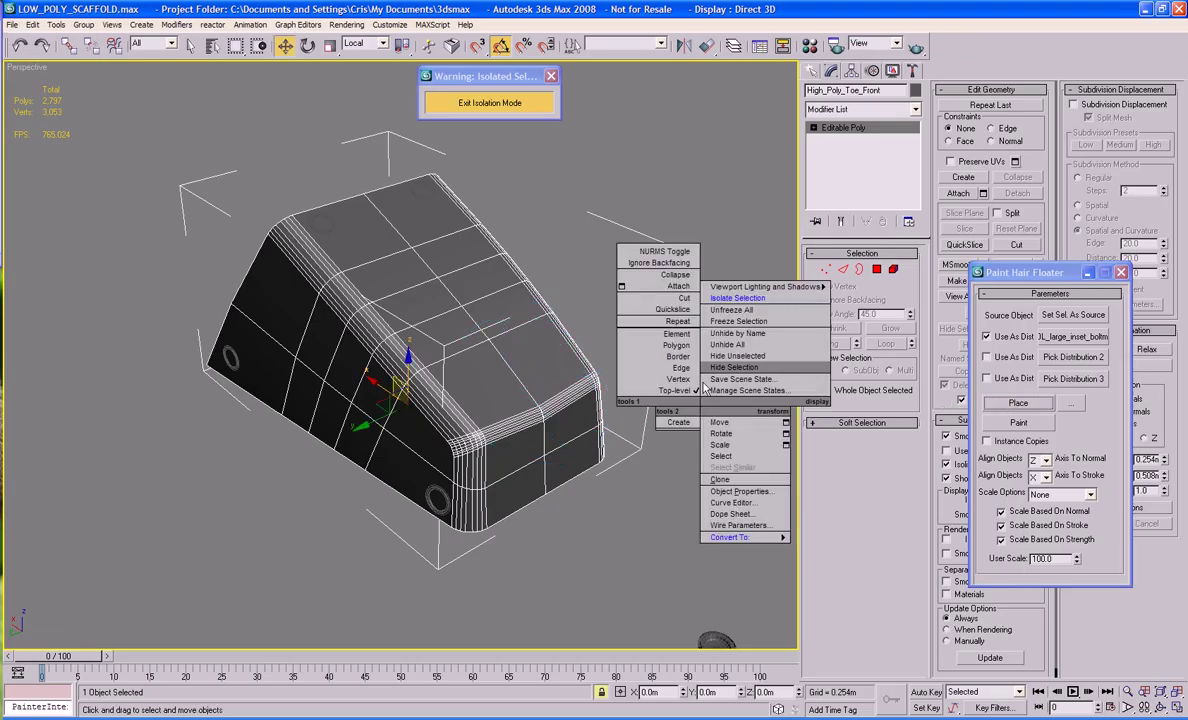
left_click(1087, 273)
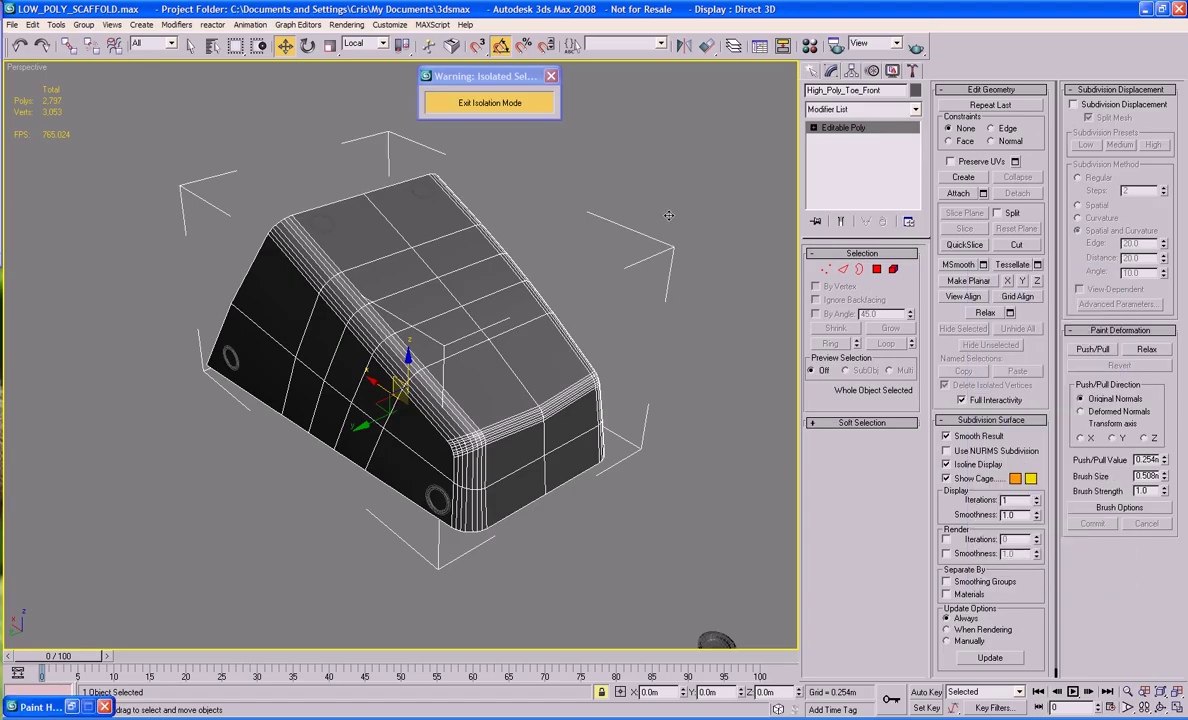
left_click(190, 45)
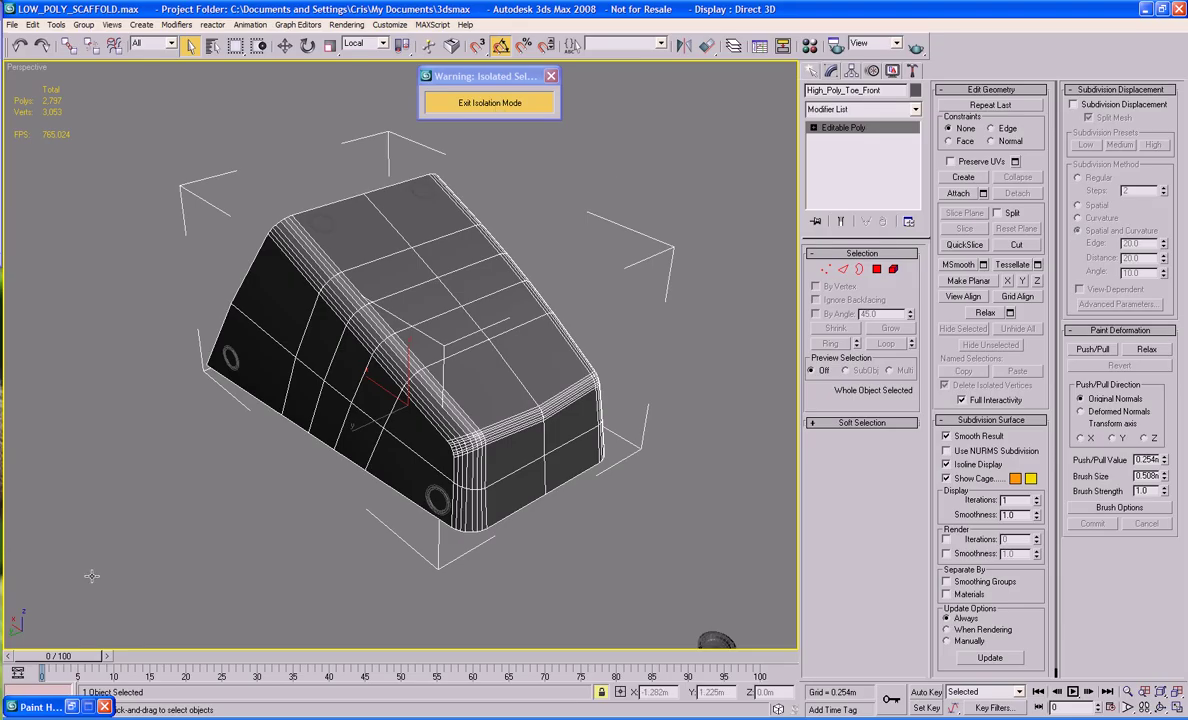
left_click(72, 707)
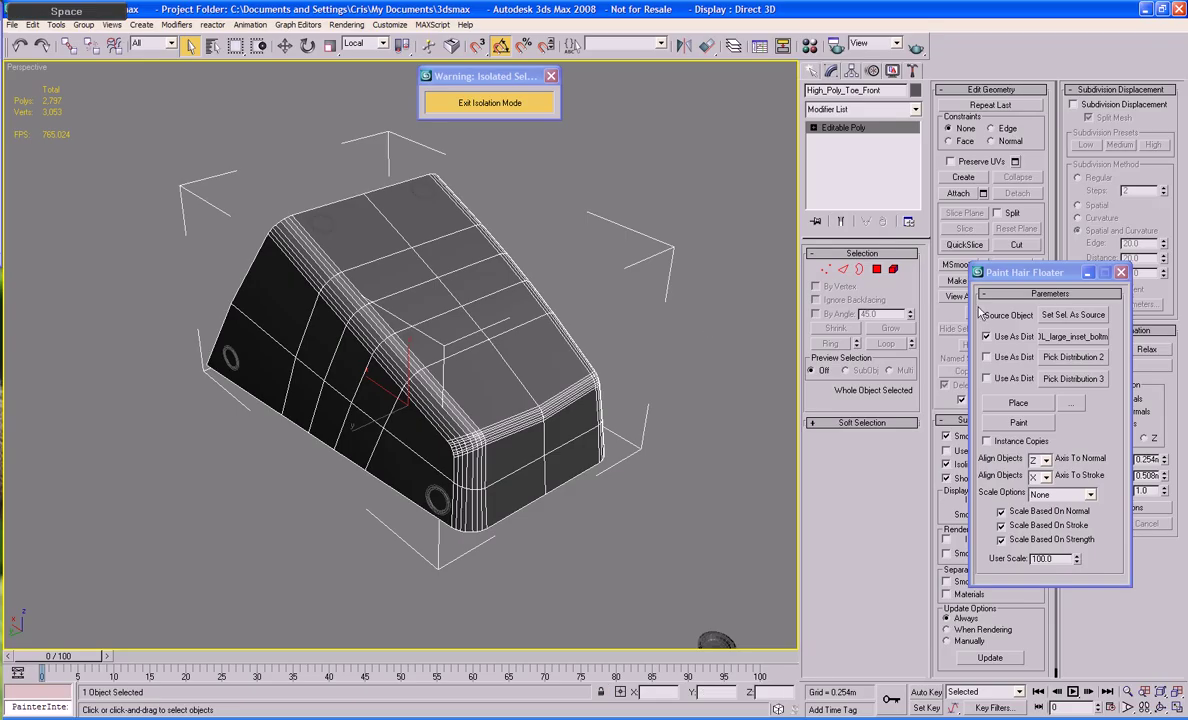
left_click(1087, 273)
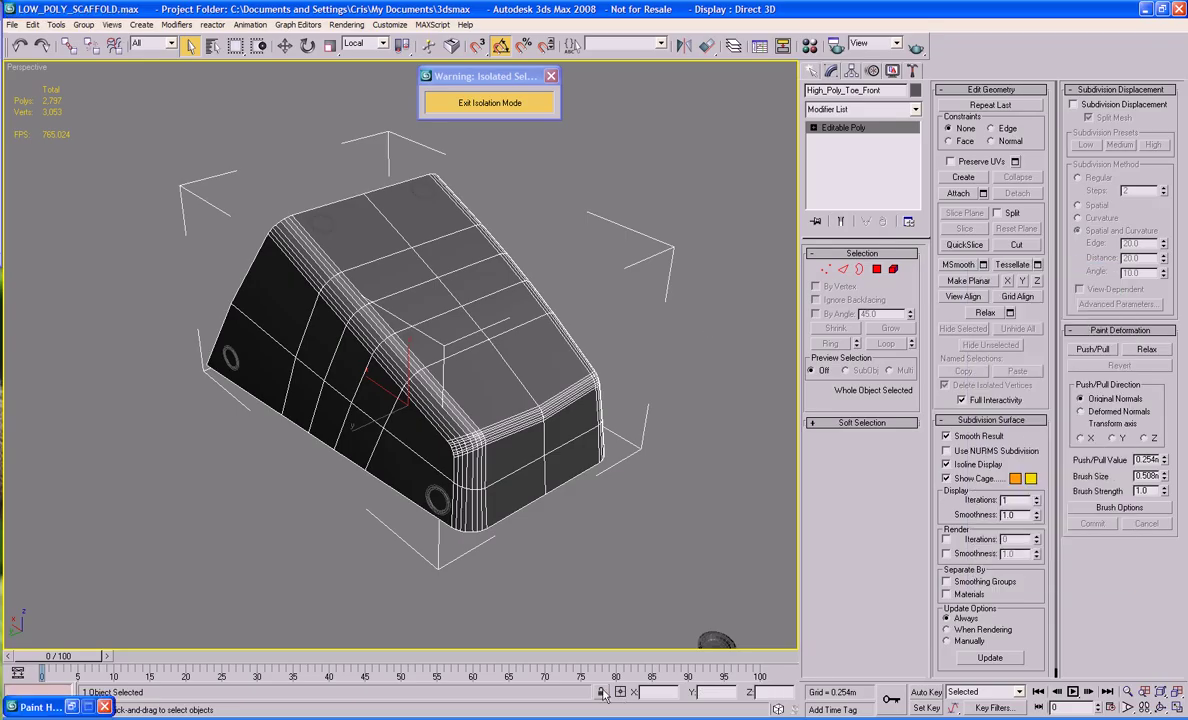
Hide the TOOLS layer and show it again.
middle_click_drag(570, 144, 546, 161)
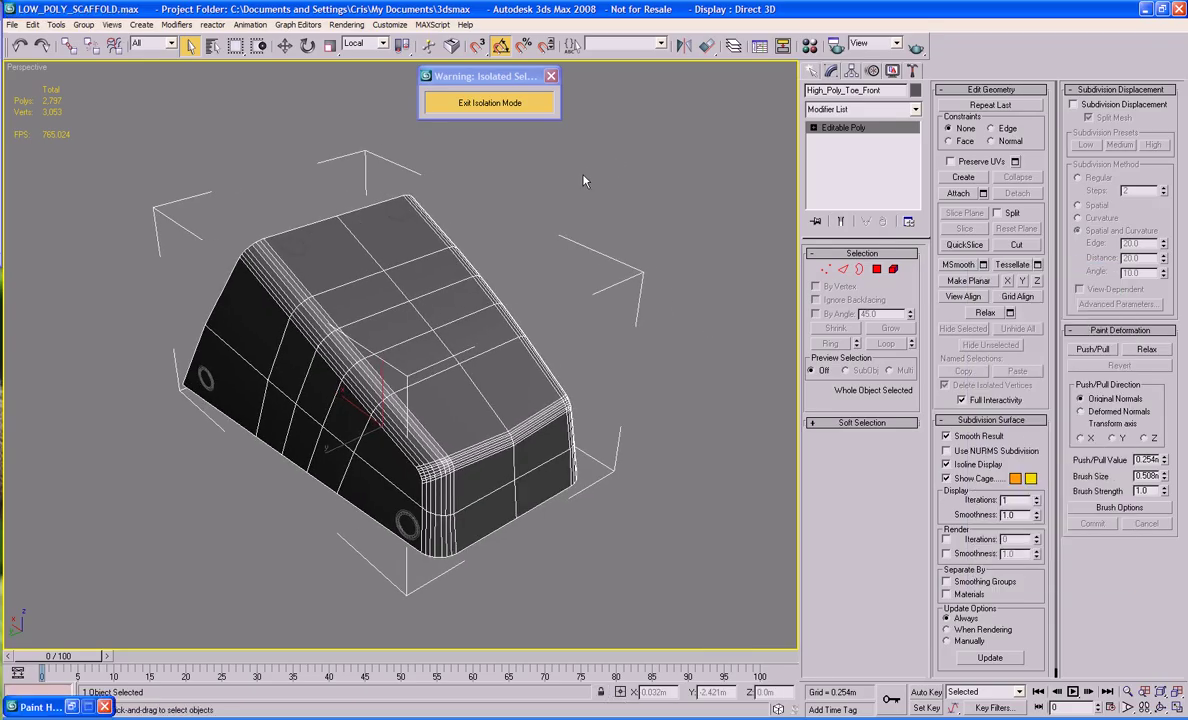
middle_click_drag(600, 230, 581, 205)
left_click(734, 47)
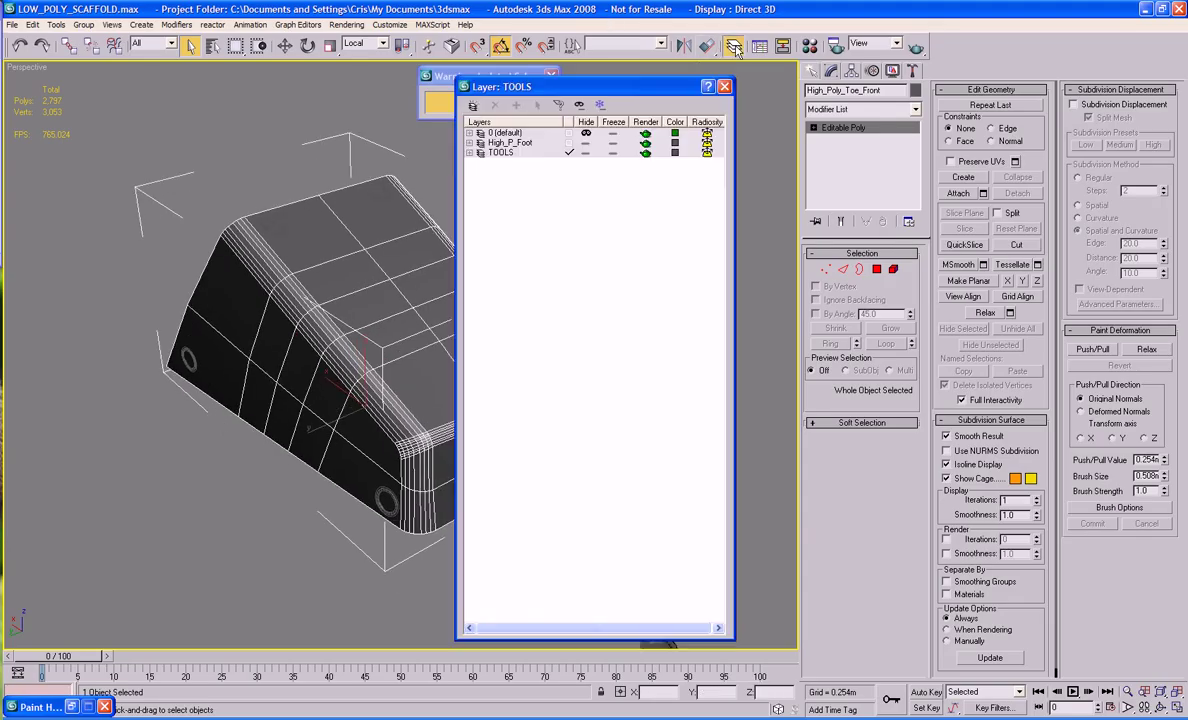
left_click(584, 153)
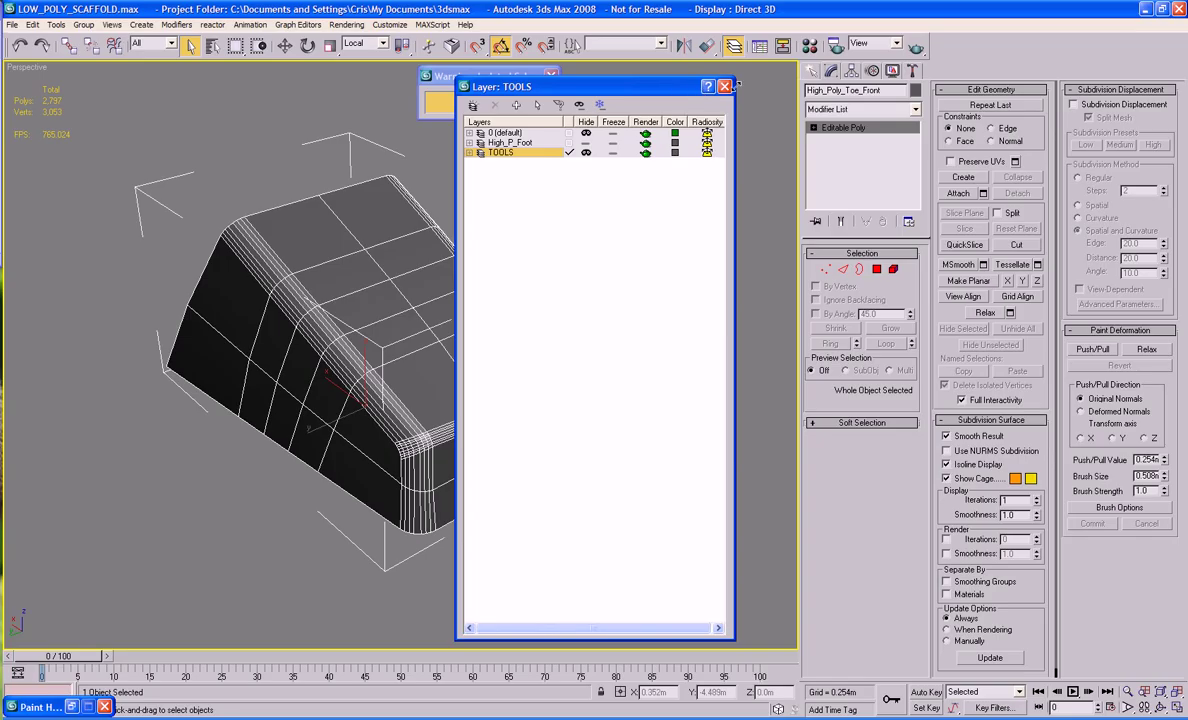
left_click(724, 86)
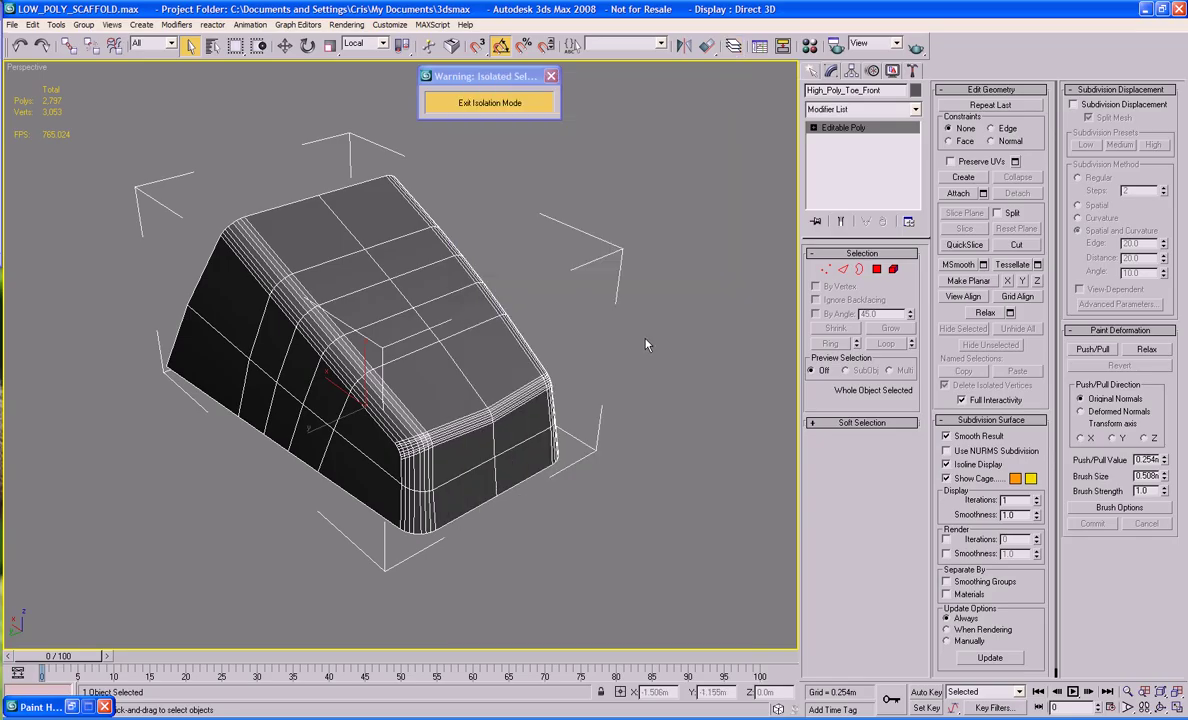
middle_click_drag(645, 345, 601, 368, "alt")
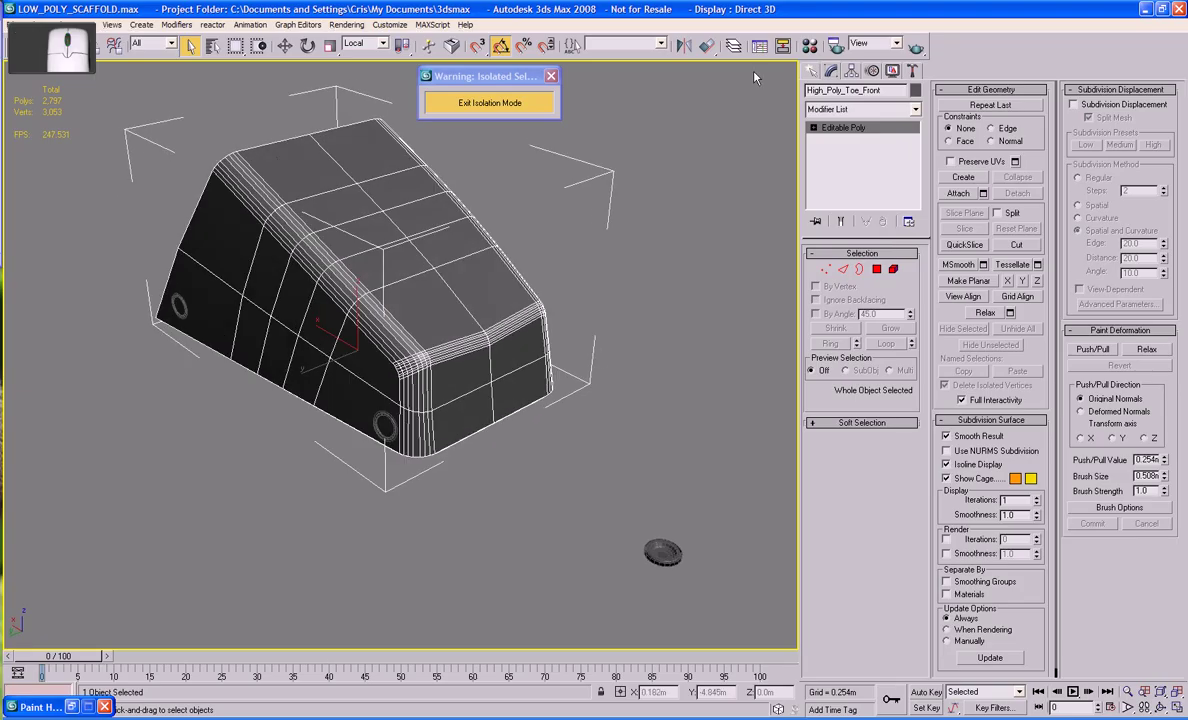
Add the toe and its six placed bolt mounts to the High_P_Foot layer, hide the TOOLS layer and clear the selection.
middle_click_drag(645, 233, 676, 252, "alt")
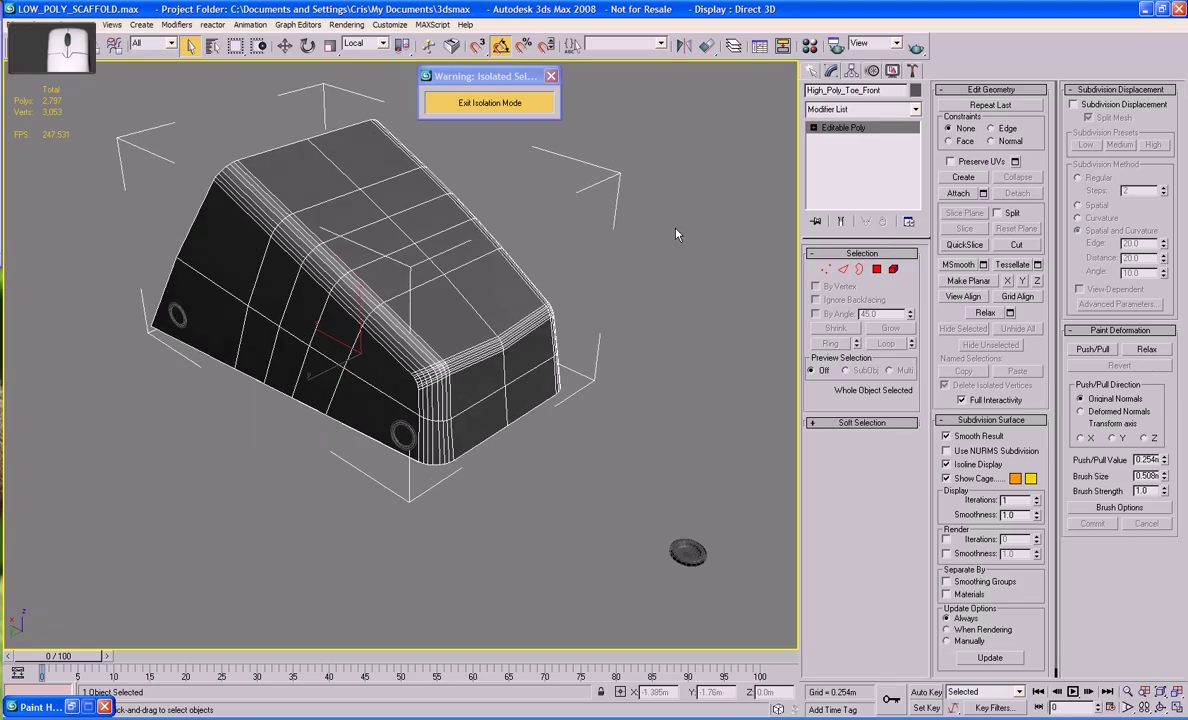
left_click_drag(674, 215, 100, 402)
left_click_drag(75, 456, 72, 460)
mouse_move(276, 353)
middle_mouse_down("alt")
mouse_move(170, 340)
mouse_move(270, 361)
mouse_move(262, 340)
middle_mouse_up("alt")
left_click_drag(162, 97, 380, 232, "ctrl")
left_click(731, 47)
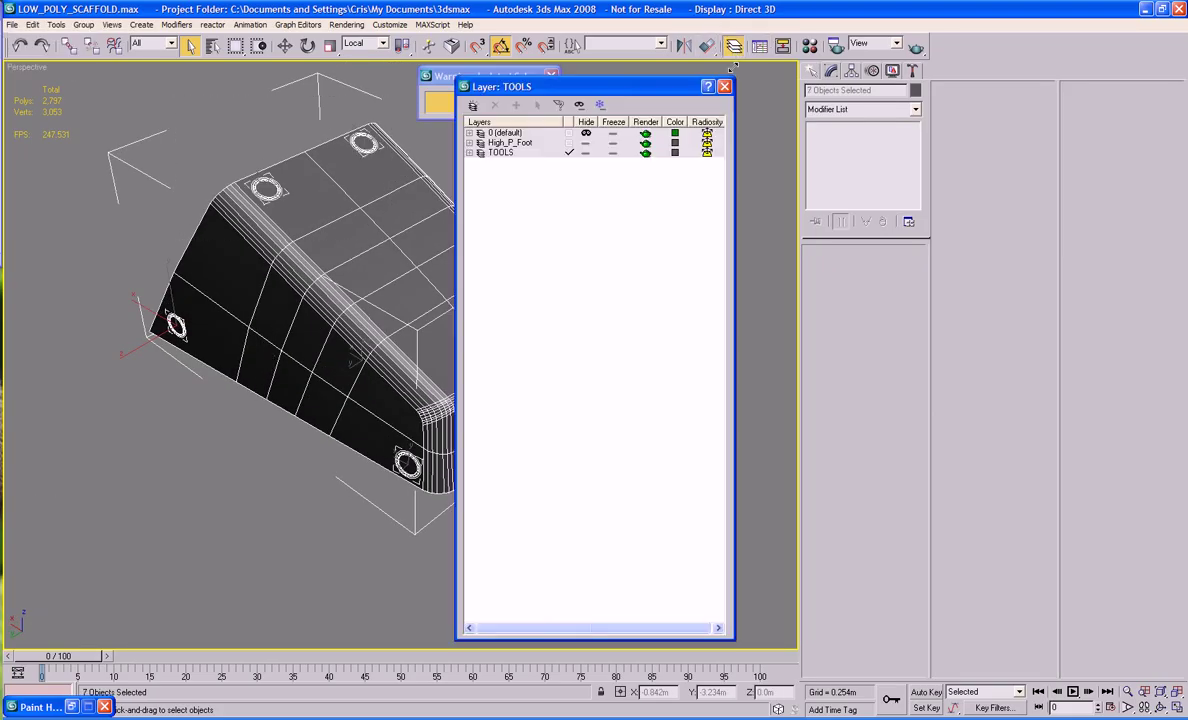
left_click(503, 145)
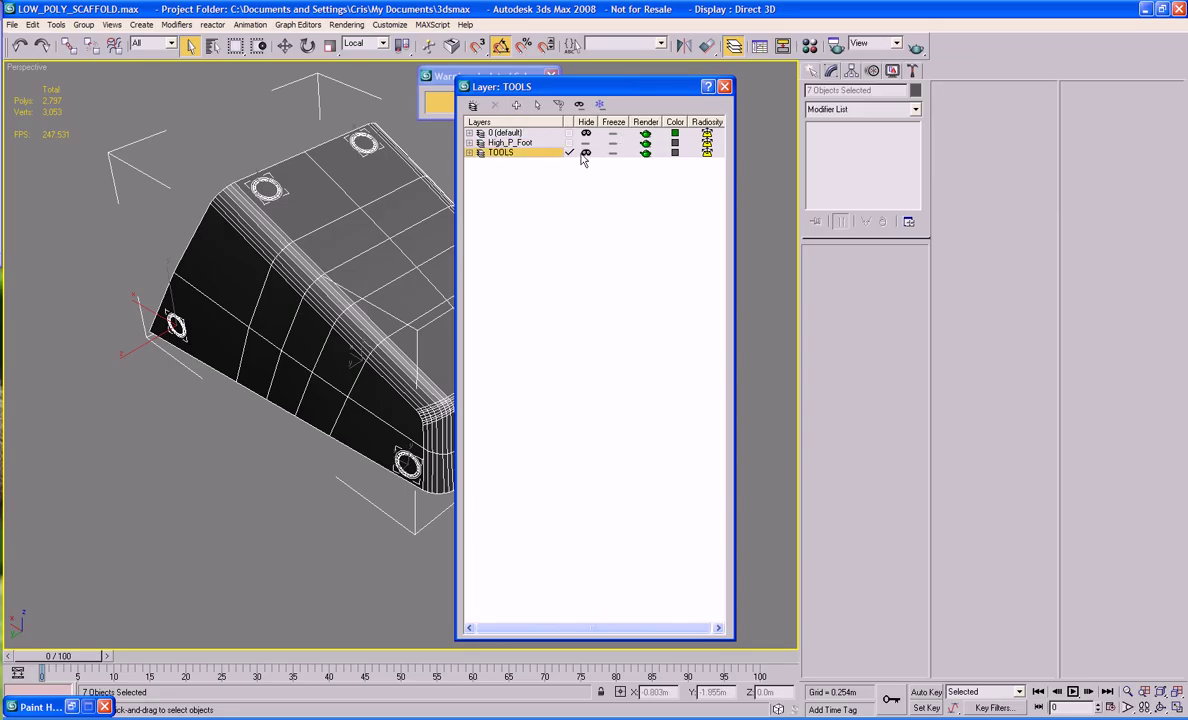
left_click(724, 87)
mouse_move(647, 270)
middle_mouse_down()
mouse_move(652, 223)
mouse_move(676, 218)
mouse_move(663, 212)
mouse_move(667, 265)
middle_mouse_up()
scroll(652, 223, "down", 2)
left_click(663, 212)
scroll(668, 265, "up", 3)
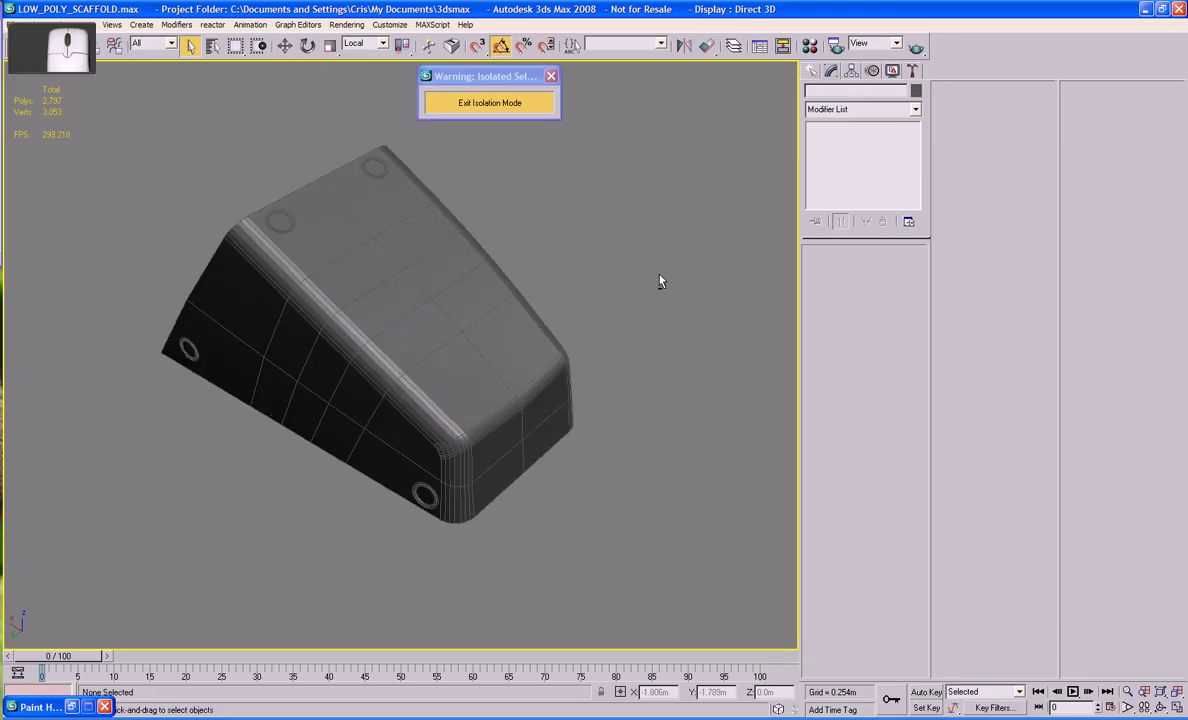
Attach all six TOOL_large_inset_boltmount objects, 01 through 06, to High_Poly_Toe_Front.
left_click(459, 268)
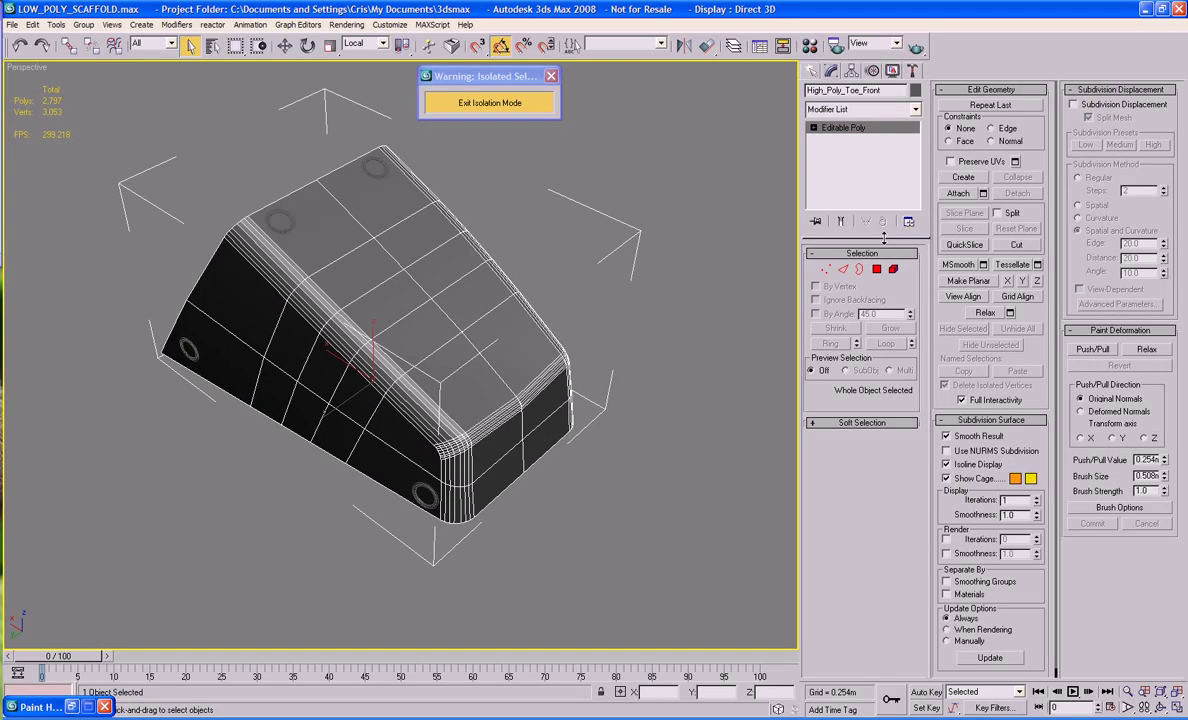
left_click(983, 193)
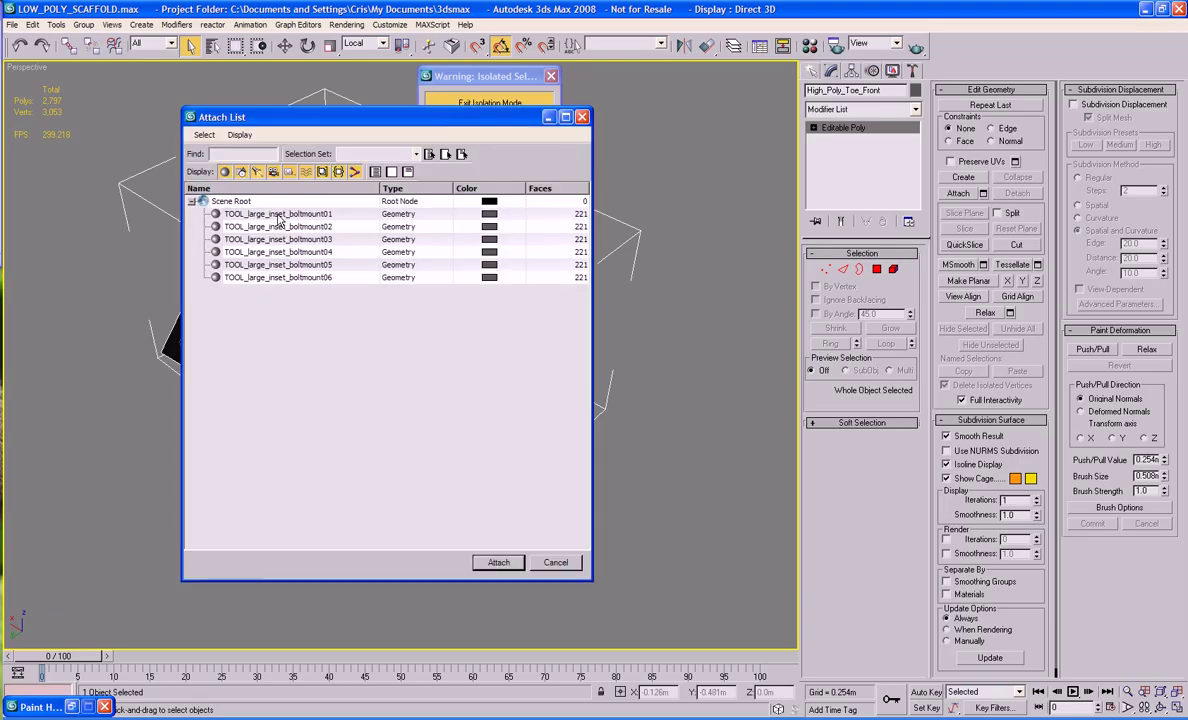
key("ctrl+a")
left_click(498, 562)
left_click(600, 476)
Delete the toe's side polygon surrounding the lower front bolt mount.
middle_click_drag(600, 476, 337, 440, "alt")
scroll(586, 445, "up", 6)
left_click(351, 437)
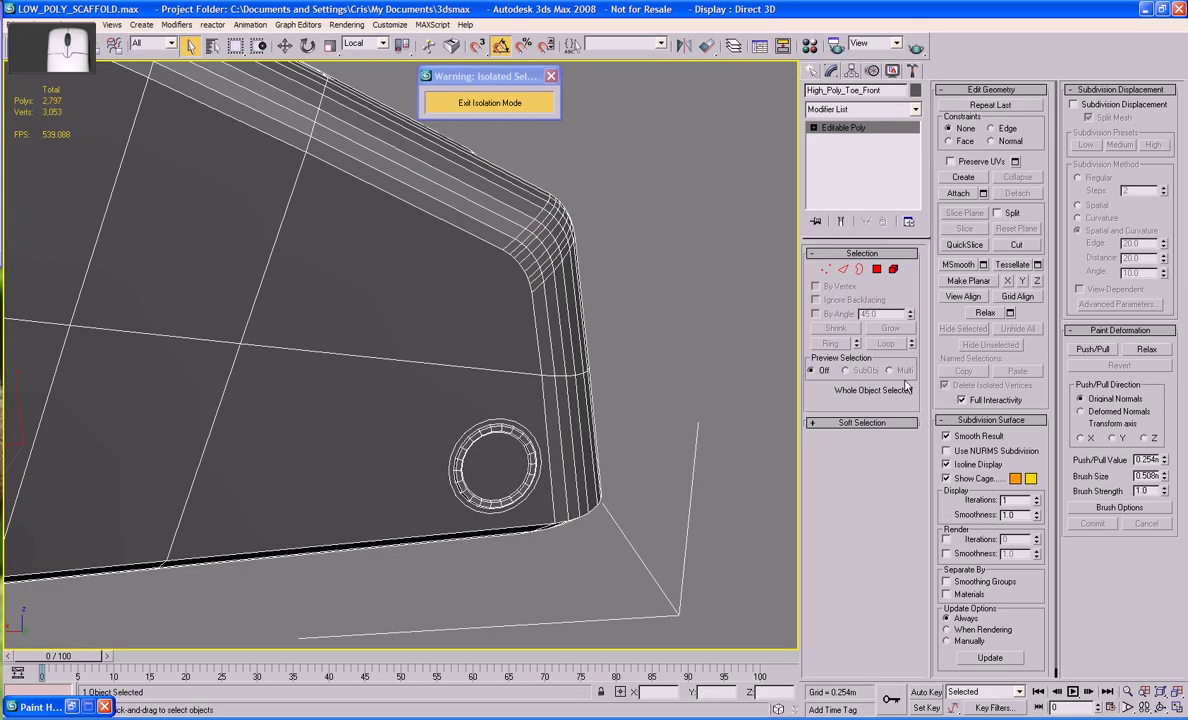
key("4")
left_click(439, 407)
key("Delete")
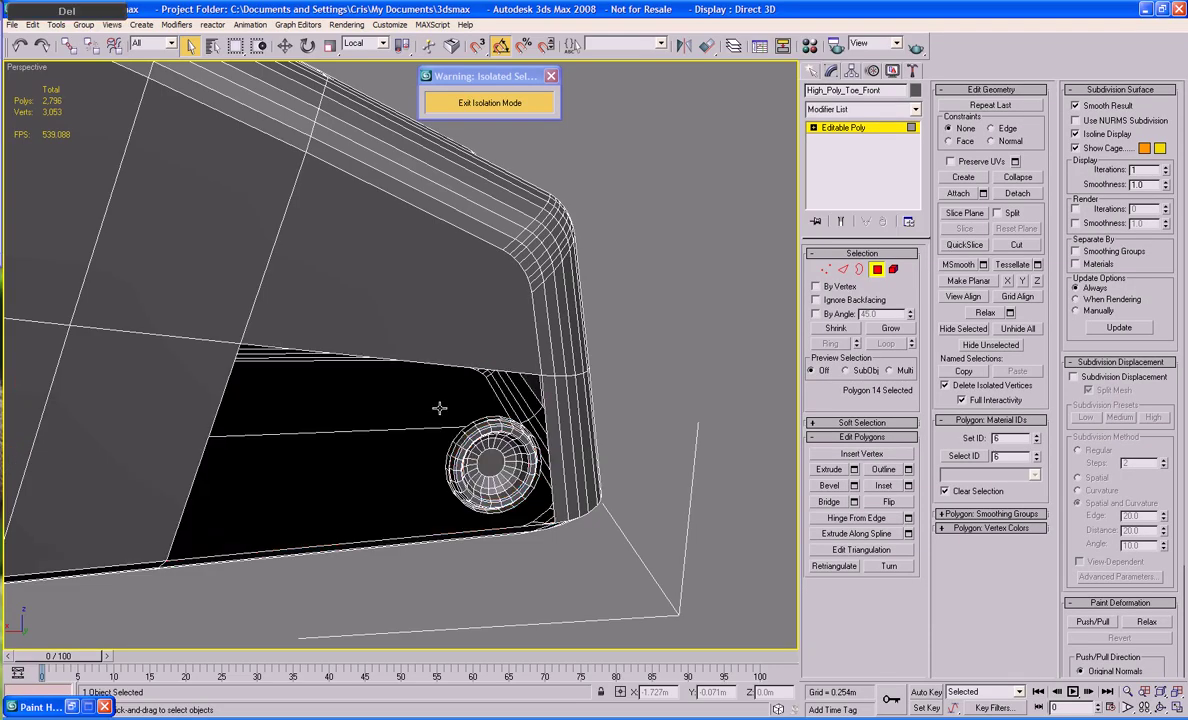
Bridge the front edge of the side opening to the nearest outer edge of the front bolt mount.
middle_click_drag(412, 372, 476, 403, "alt")
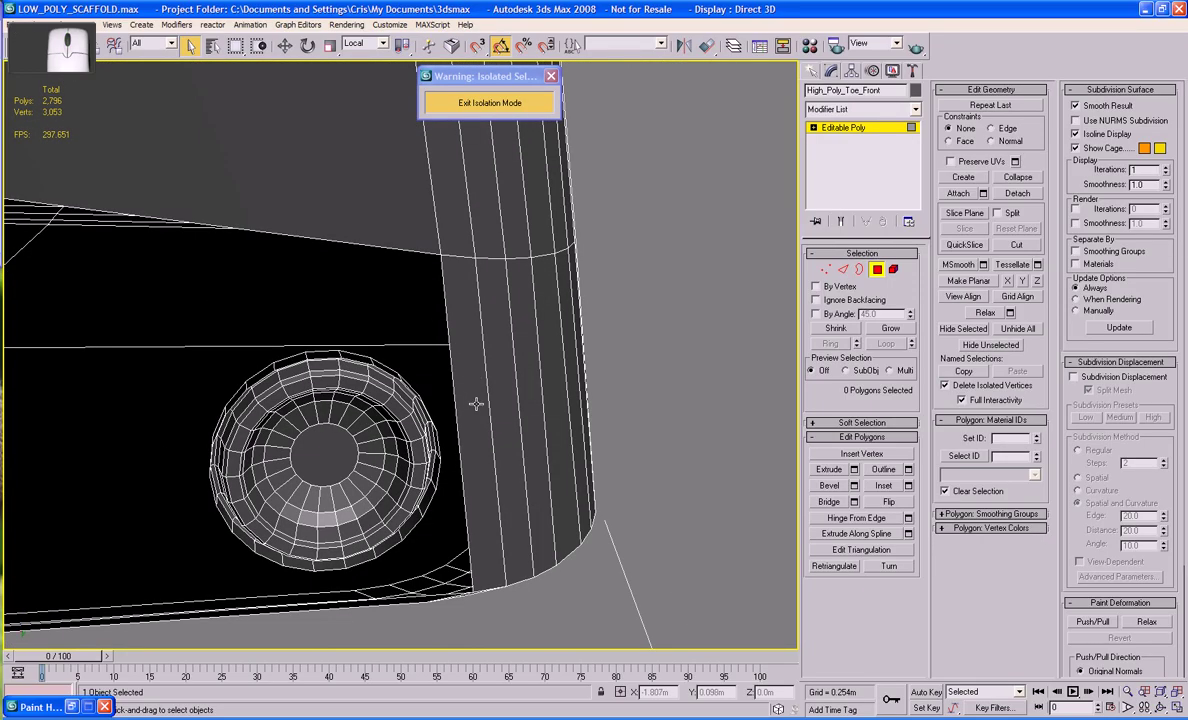
left_click(841, 271)
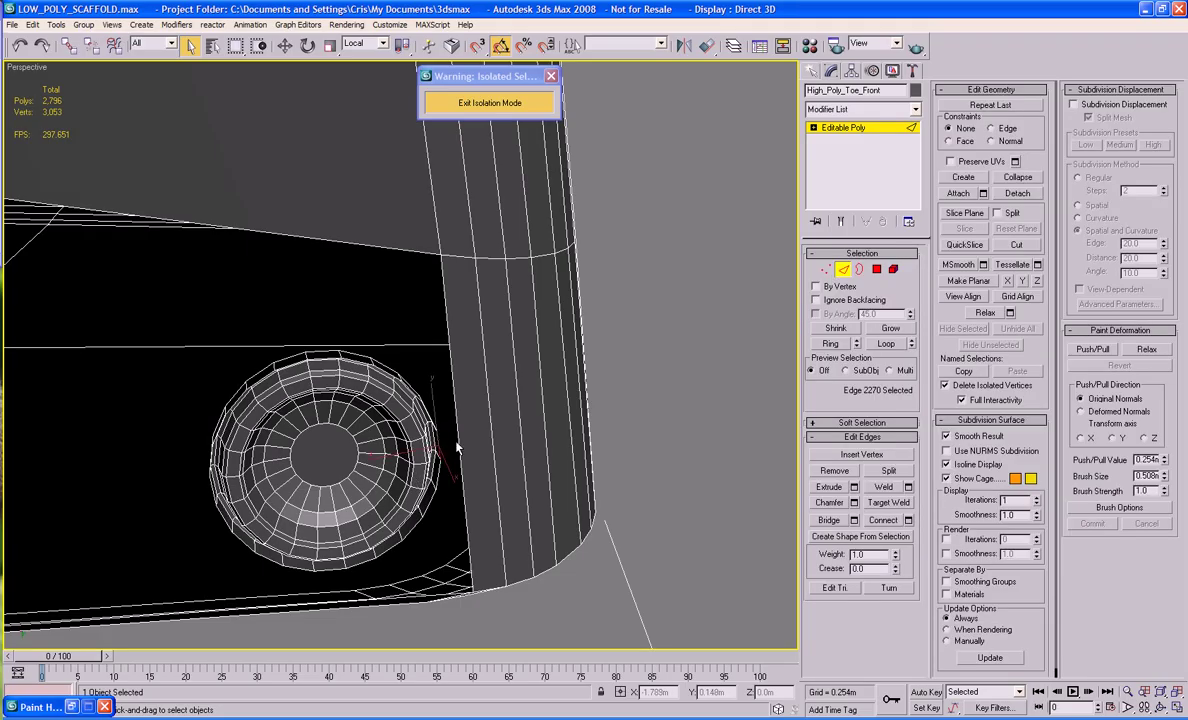
left_click(448, 446)
left_click(829, 520)
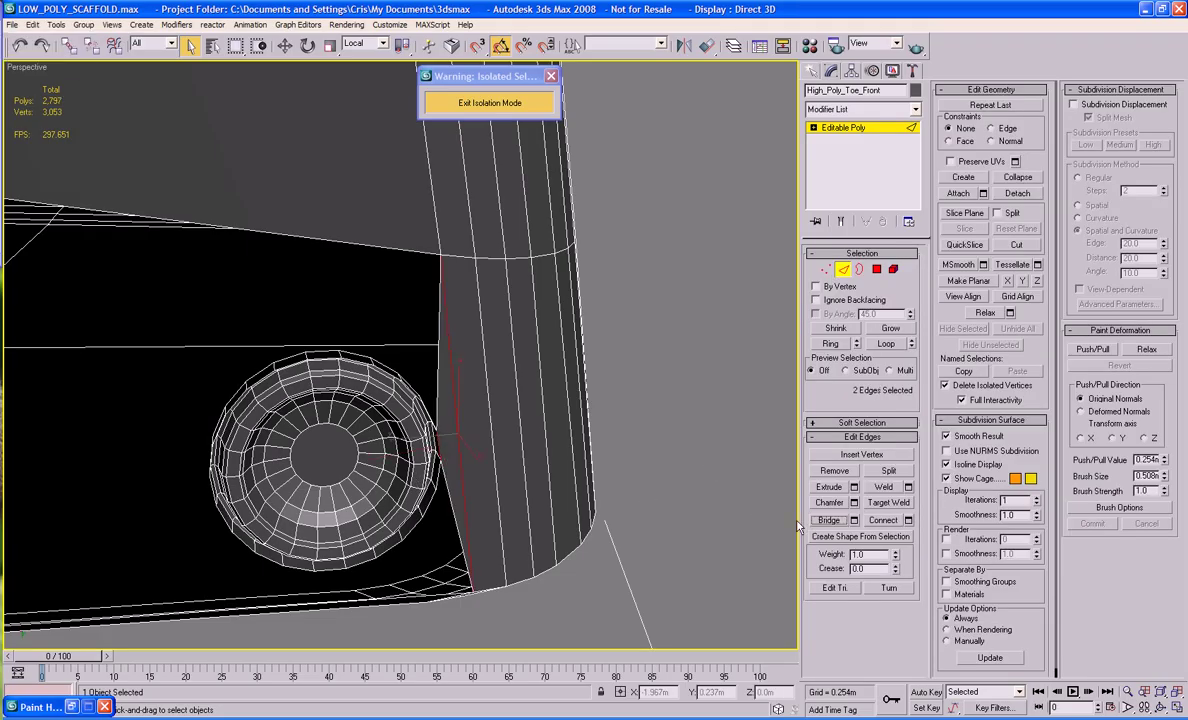
Cap the remaining border around the side's front bolt mount and display the toe shaded without edges to check it.
left_click(855, 273)
left_click(858, 270)
left_click(398, 299)
left_click(881, 470)
middle_click_drag(481, 442, 601, 412)
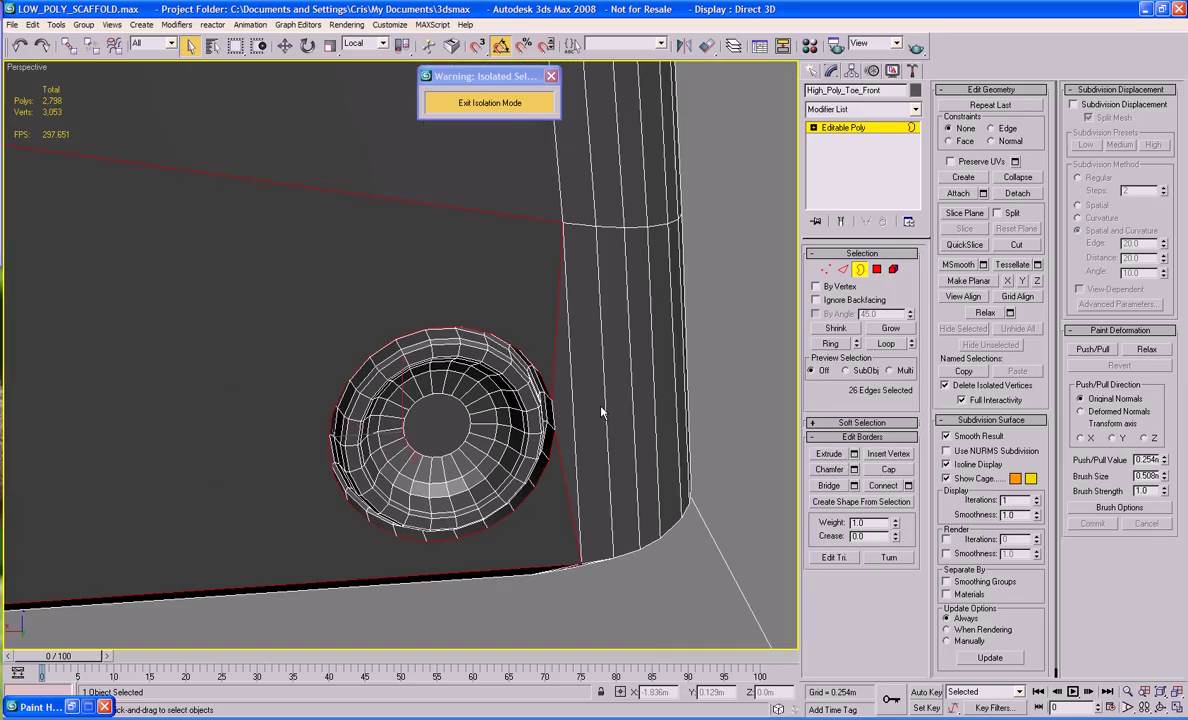
left_click(714, 370)
scroll(713, 370, "down", 5)
middle_click_drag(711, 371, 682, 354, "alt")
key("F4")
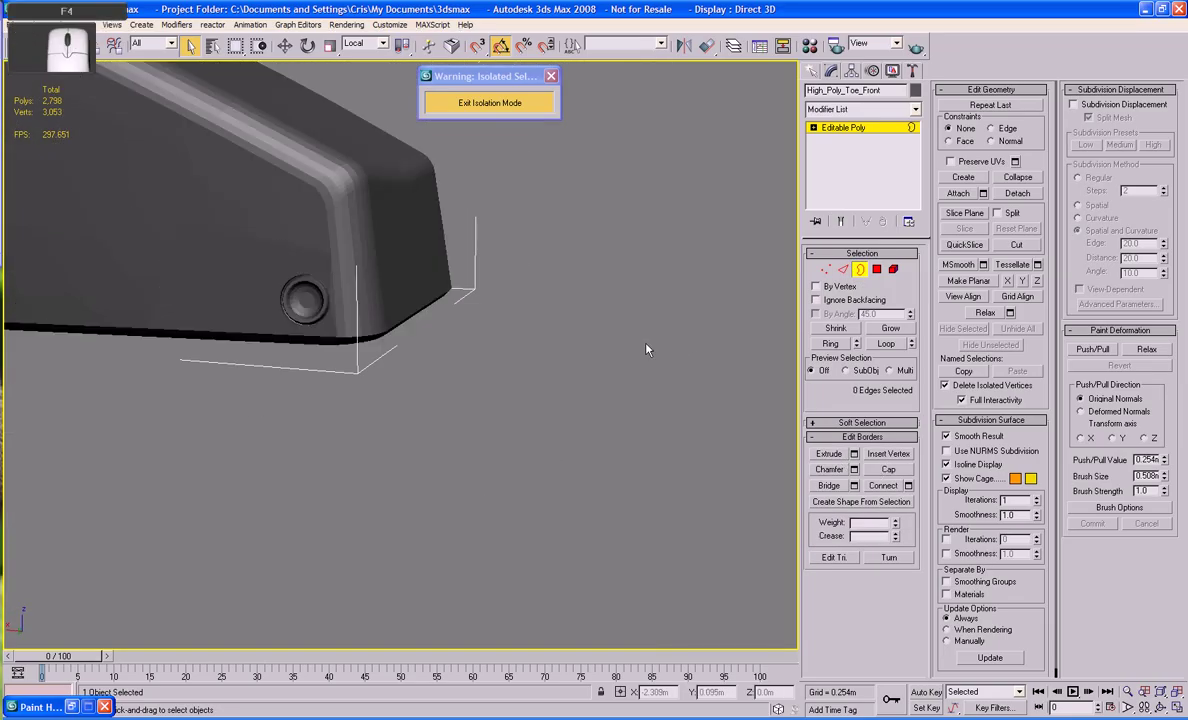
Delete the polygon surrounding the lower rear bolt mount on the same side face and display edged faces again.
middle_click_drag(589, 347, 349, 360, "alt")
scroll(424, 350, "up", 5)
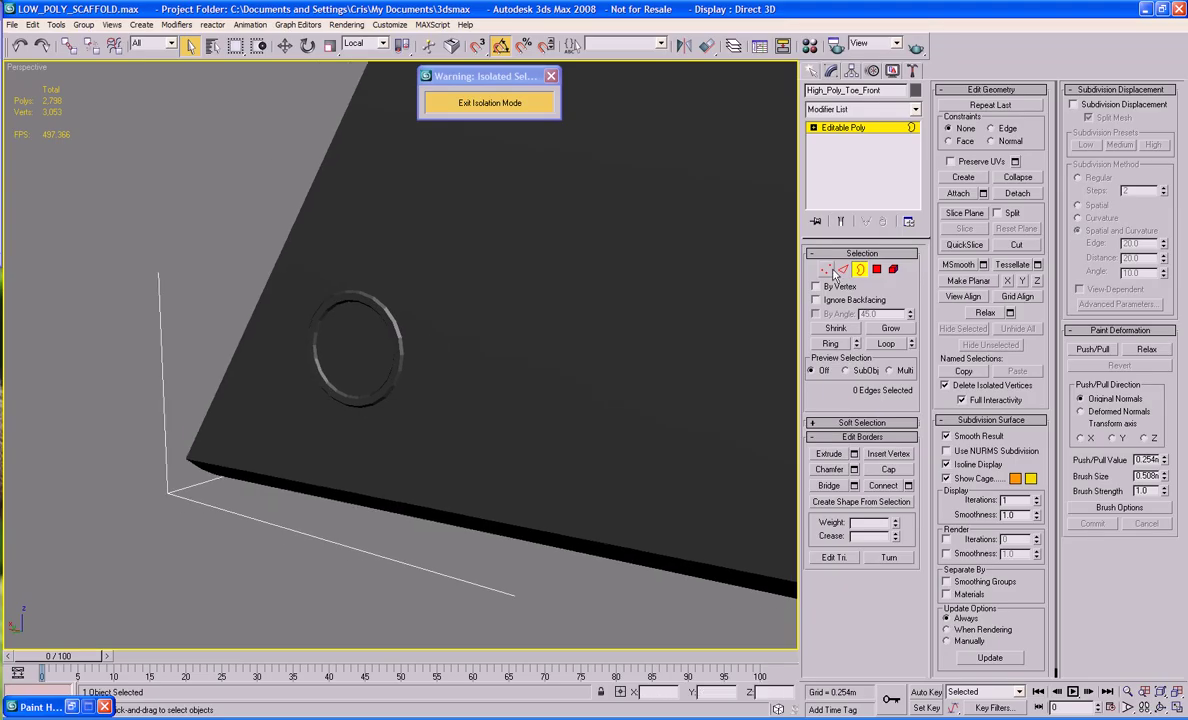
left_click(875, 270)
left_click(449, 372)
scroll(449, 372, "down", 5)
key("Delete")
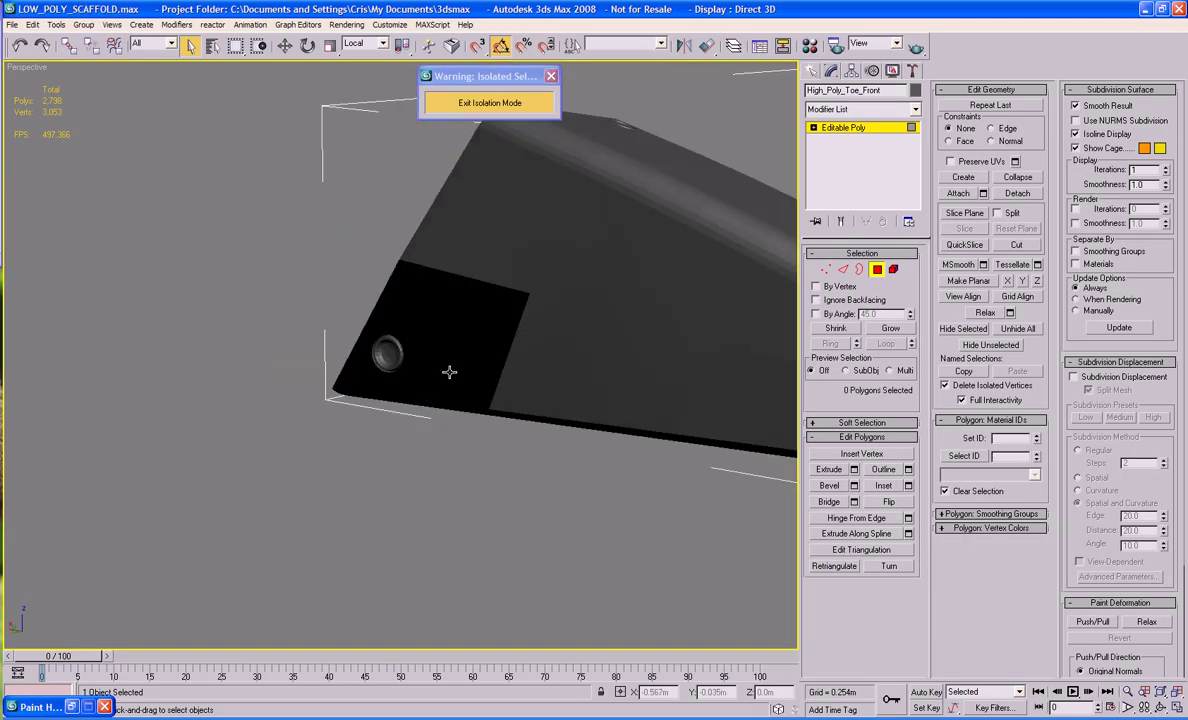
key("F4")
Bridge the rear edge of the new side opening to the facing outer edge of the rear bolt mount.
middle_click_drag(444, 369, 650, 381, "alt")
scroll(435, 351, "up", 4)
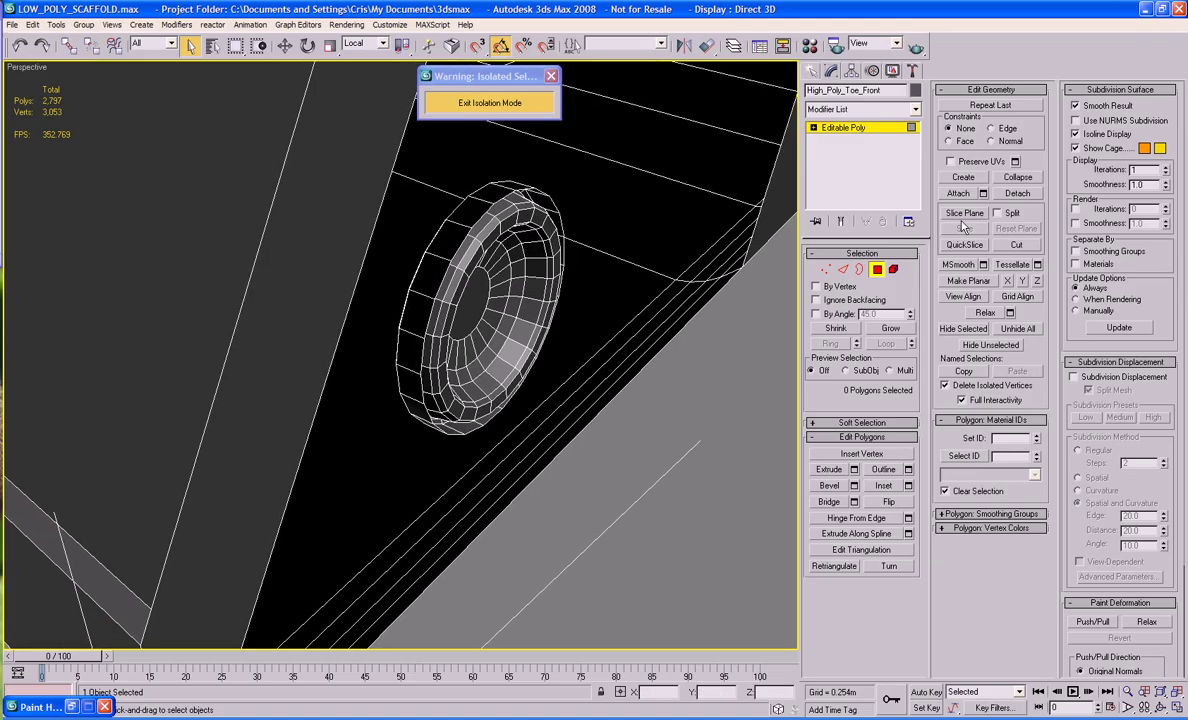
left_click(842, 271)
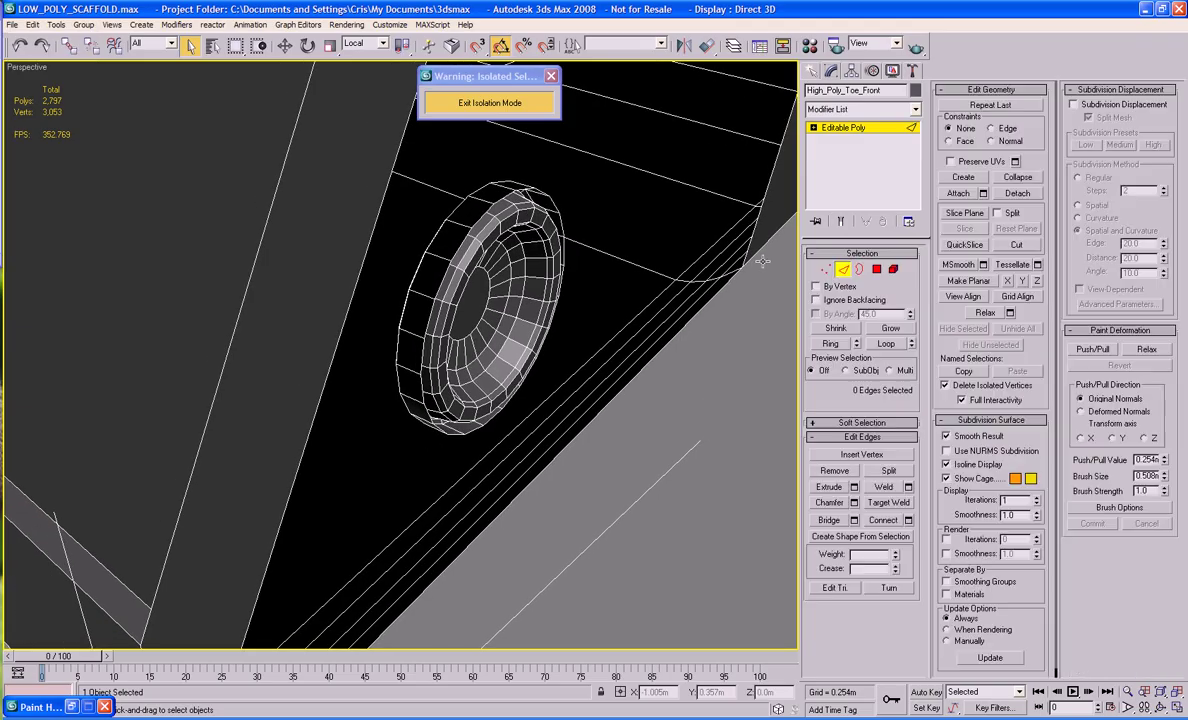
left_click(428, 315)
left_click(348, 306, "ctrl")
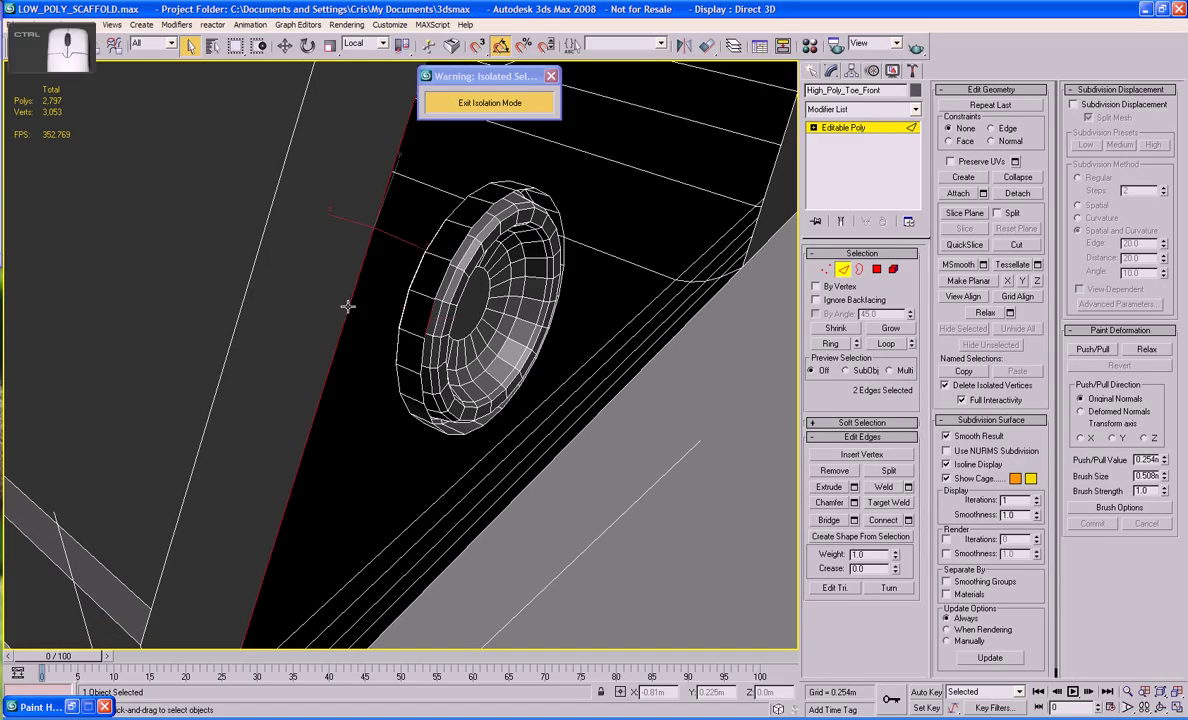
left_click(815, 519)
Cap the open border around the side's rear bolt mount and leave border editing.
middle_click_drag(642, 418, 565, 410, "alt")
left_click(859, 269)
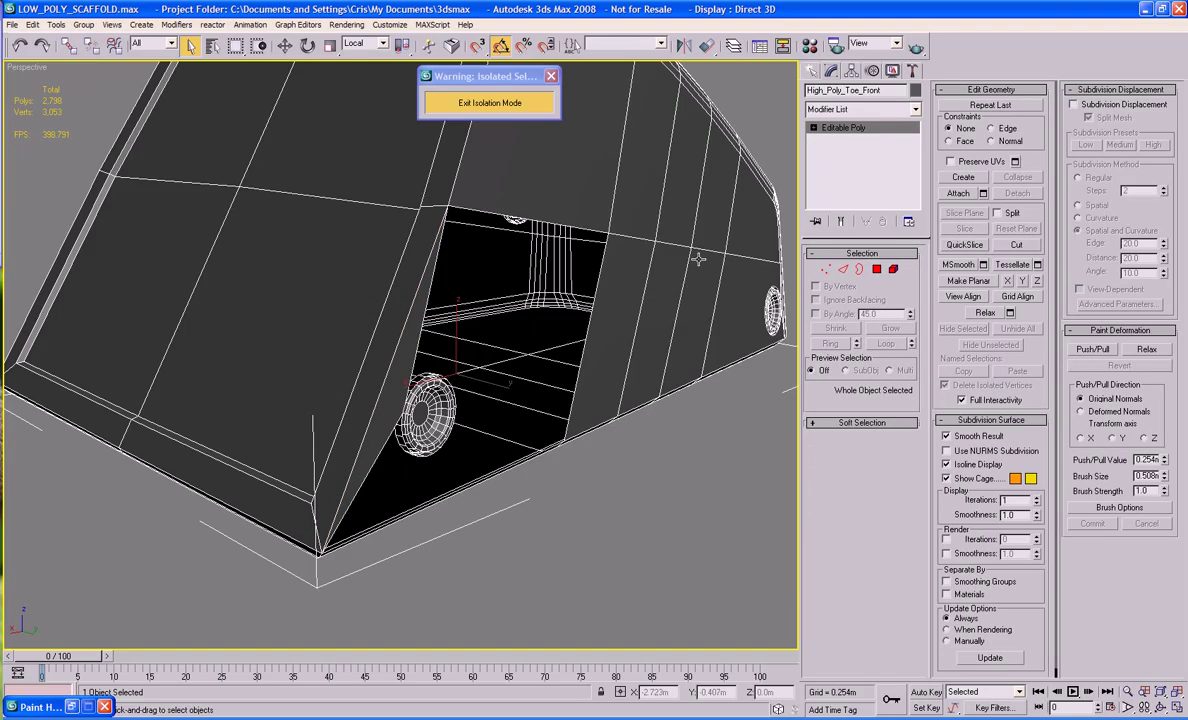
left_click(592, 314)
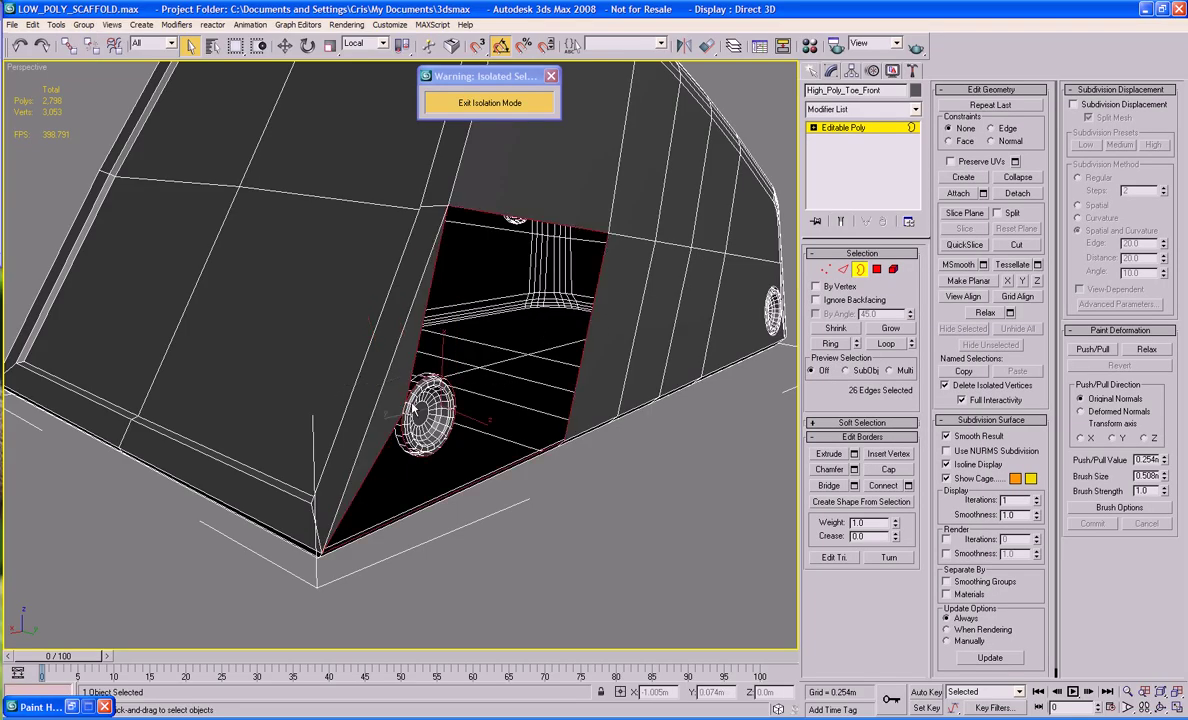
left_click(888, 469)
left_click(859, 269)
Delete the polygon surrounding the first rear bolt mount on the toe's top face.
mouse_move(599, 446)
middle_mouse_down("alt")
mouse_move(528, 483)
mouse_move(528, 408)
mouse_move(451, 382)
mouse_move(445, 358)
mouse_move(440, 503)
mouse_move(470, 312)
mouse_move(472, 337)
mouse_move(416, 410)
mouse_move(448, 347)
mouse_move(477, 334)
mouse_move(419, 348)
middle_mouse_up("alt")
key("F4")
scroll(472, 337, "up", 3)
scroll(448, 347, "up", 3)
scroll(456, 342, "up", 3)
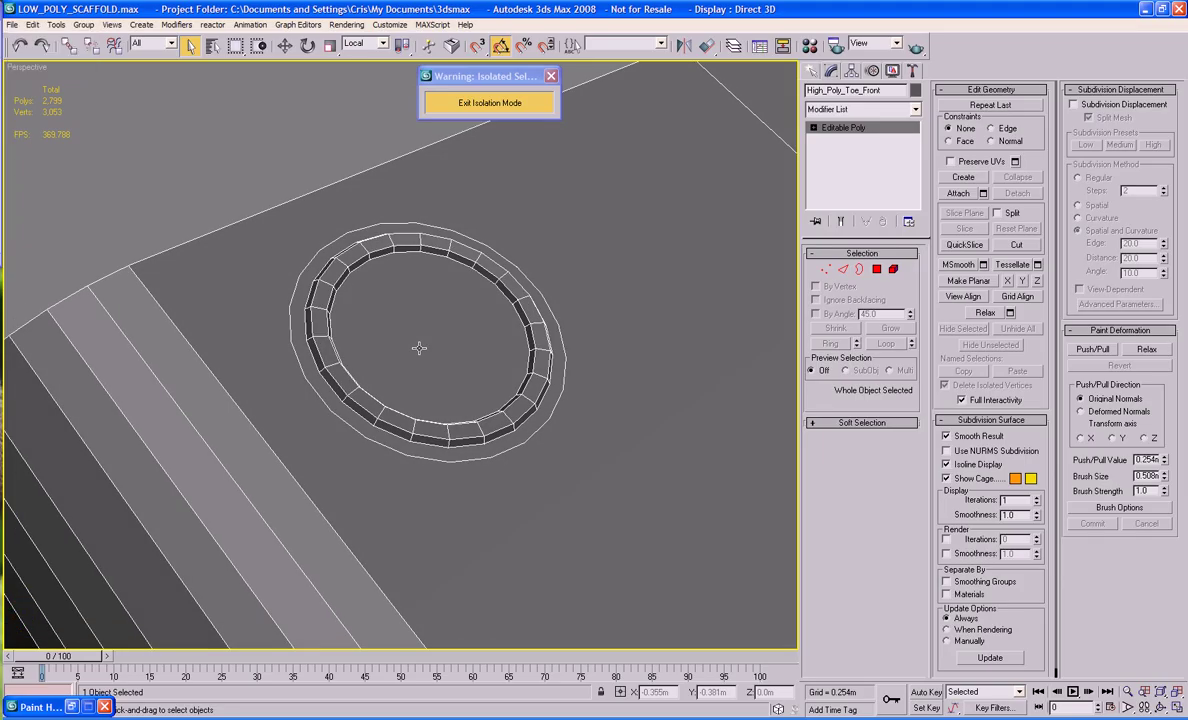
key("4")
left_click(695, 279)
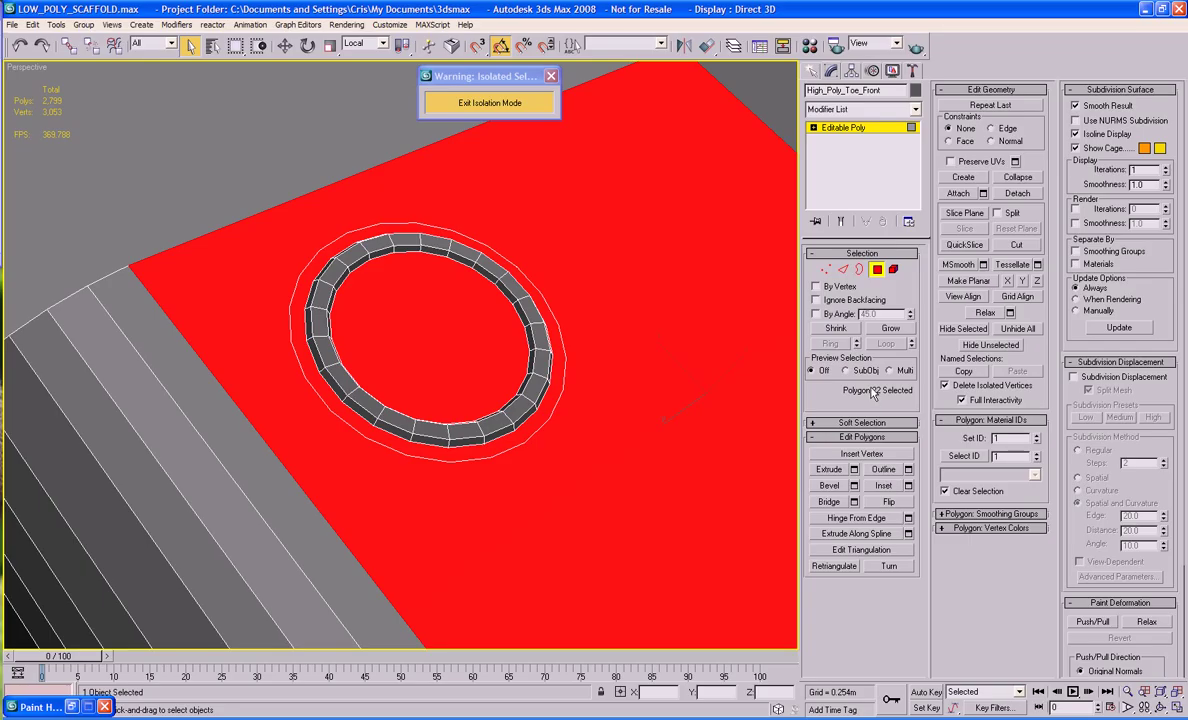
key("Delete")
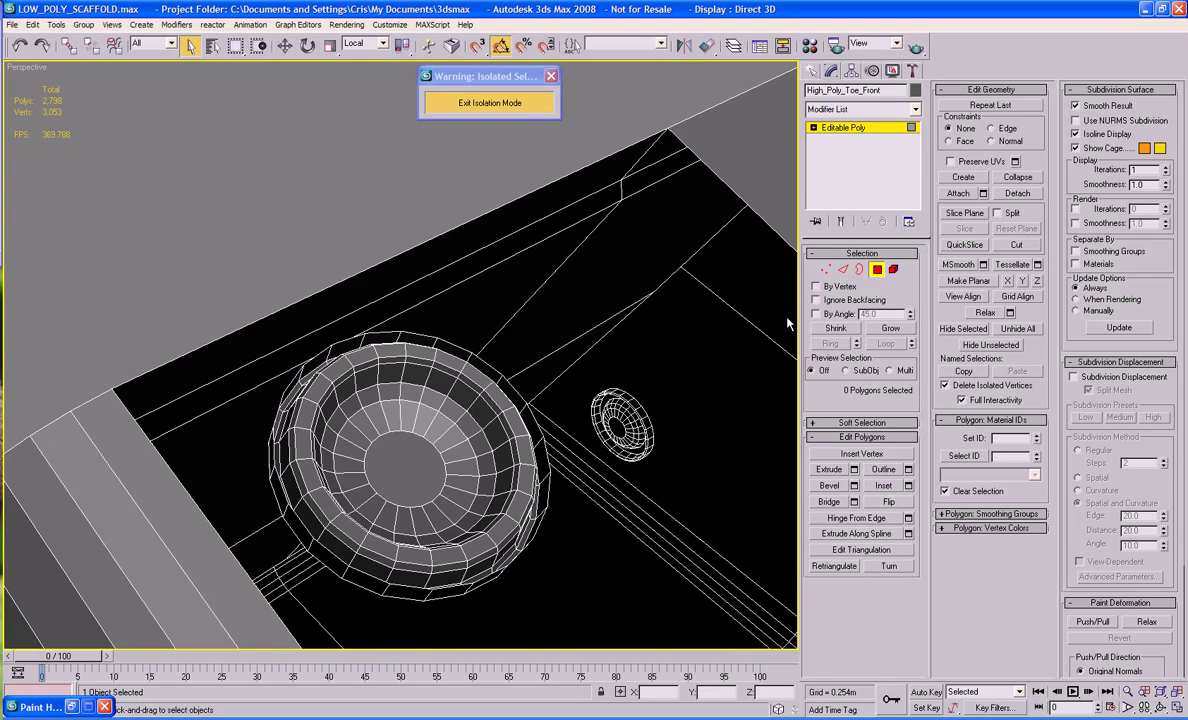
Bridge the rear edge of the top opening to the nearest outer edge of its bolt mount.
left_click(843, 270)
left_click(335, 284)
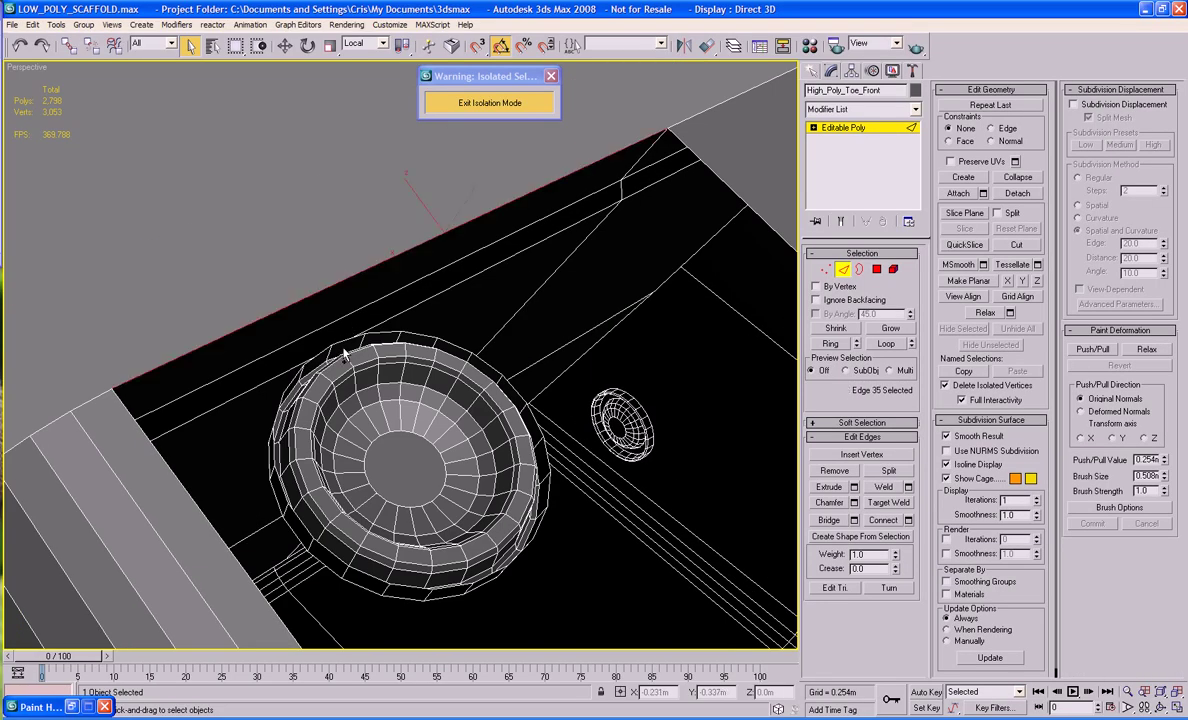
left_click(343, 343, "ctrl")
left_click(827, 521)
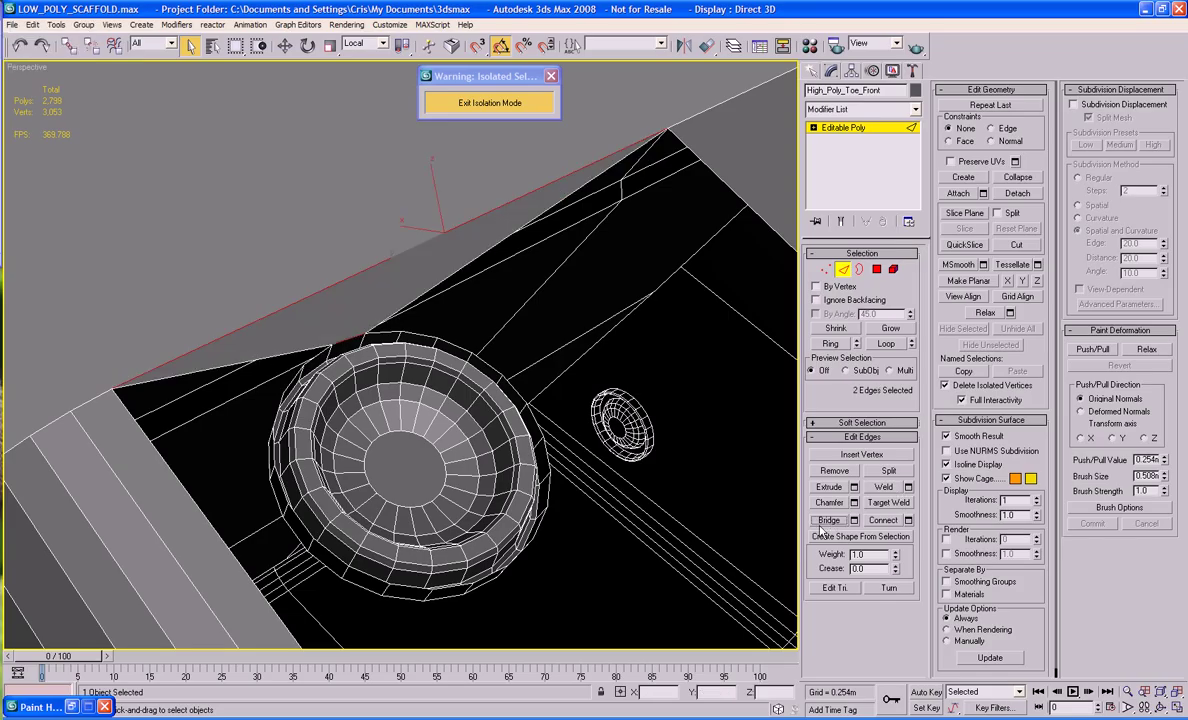
Cap the remaining border around the first bolt mount on the top face.
left_click(859, 270)
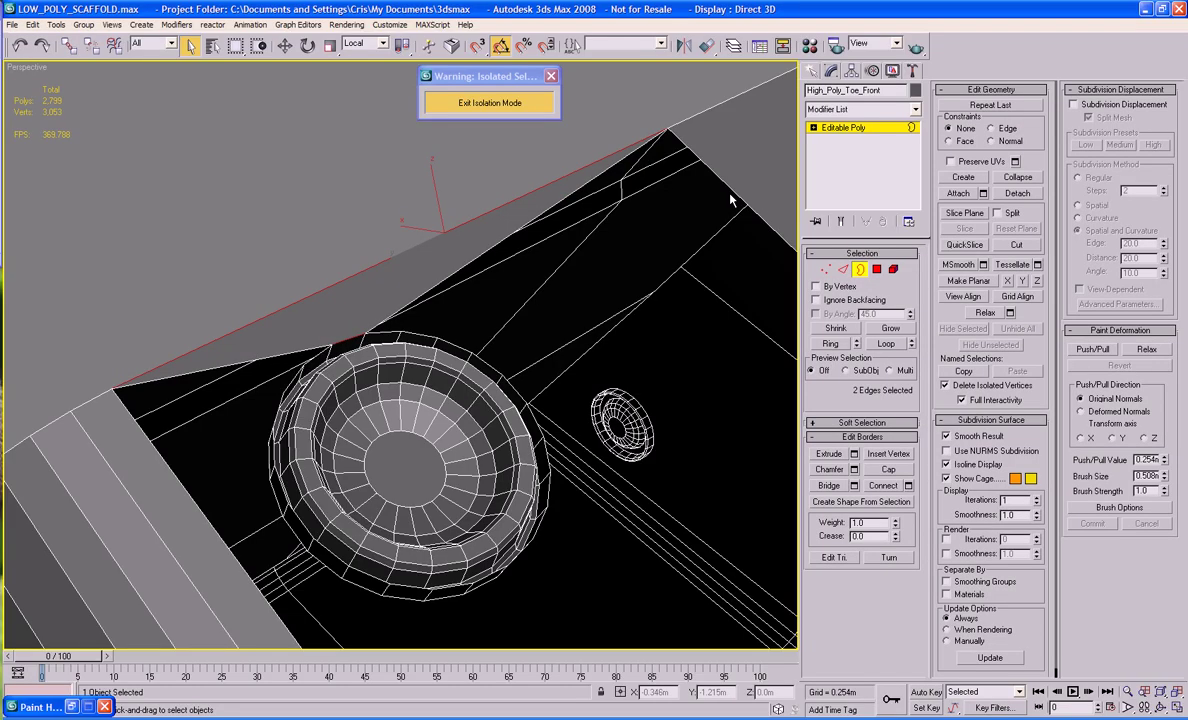
left_click(886, 469)
middle_click_drag(768, 514, 520, 412)
scroll(657, 372, "down", 5)
Delete the polygon surrounding the second rear bolt mount on the toe's top face.
scroll(549, 367, "up", 4)
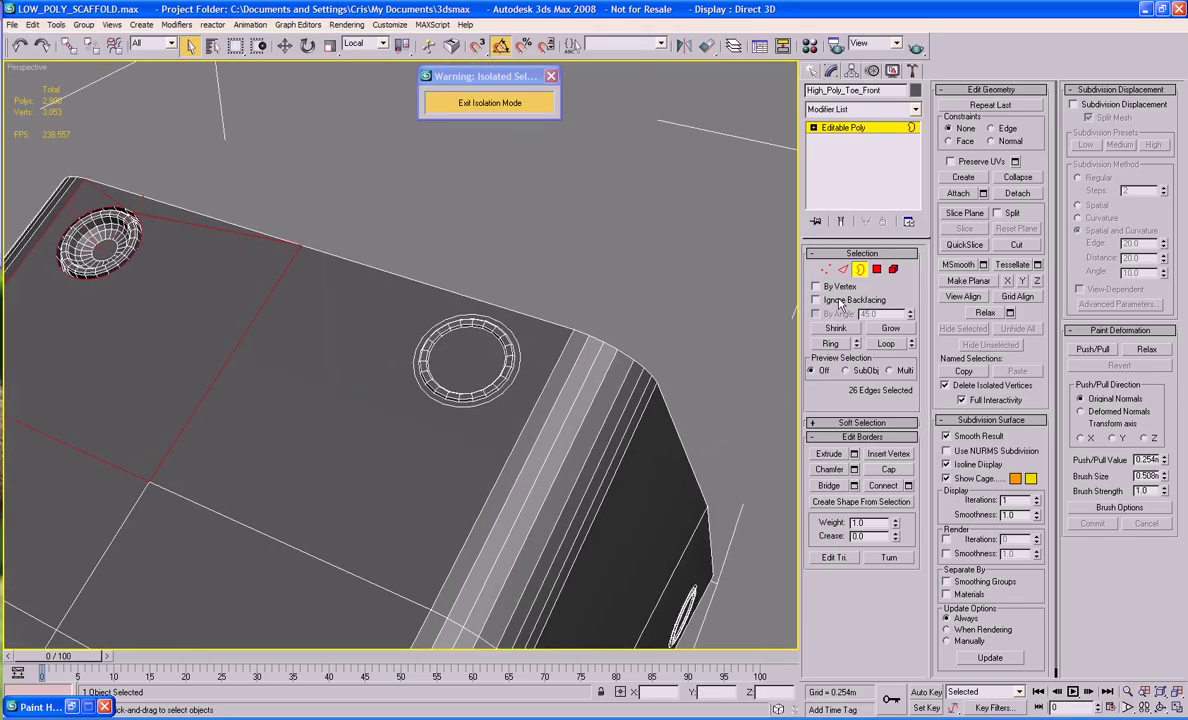
left_click(879, 270)
left_click(530, 394)
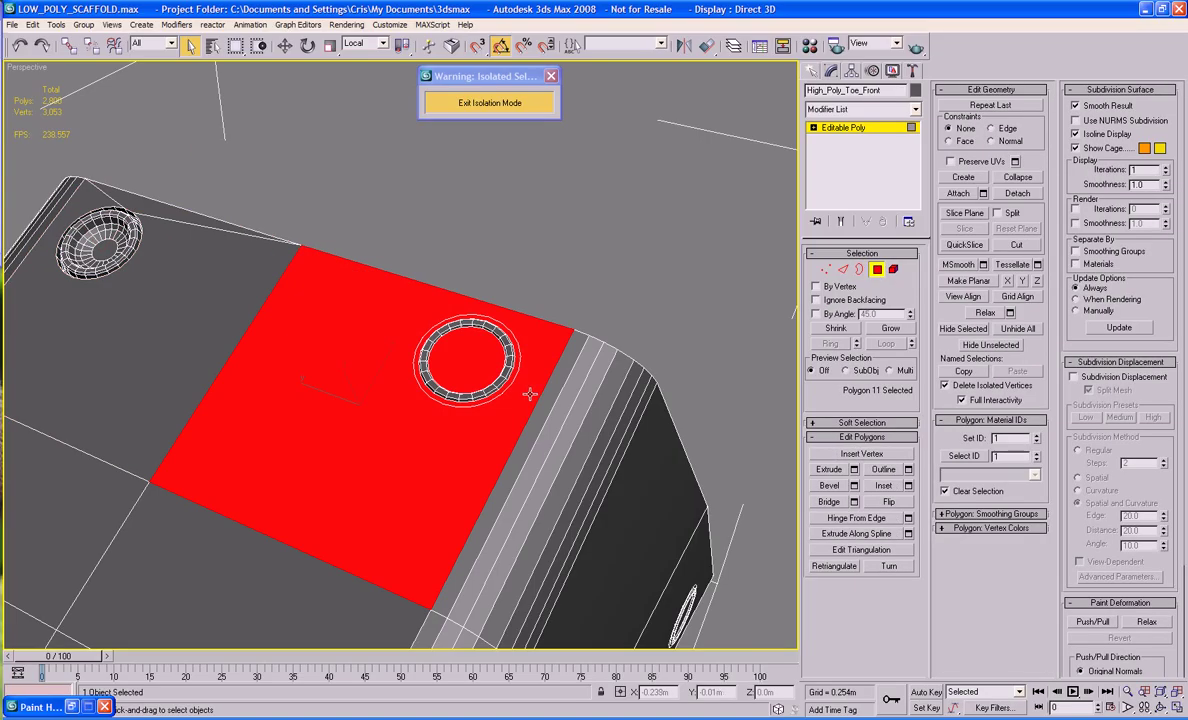
key("Delete")
scroll(500, 330, "up", 6)
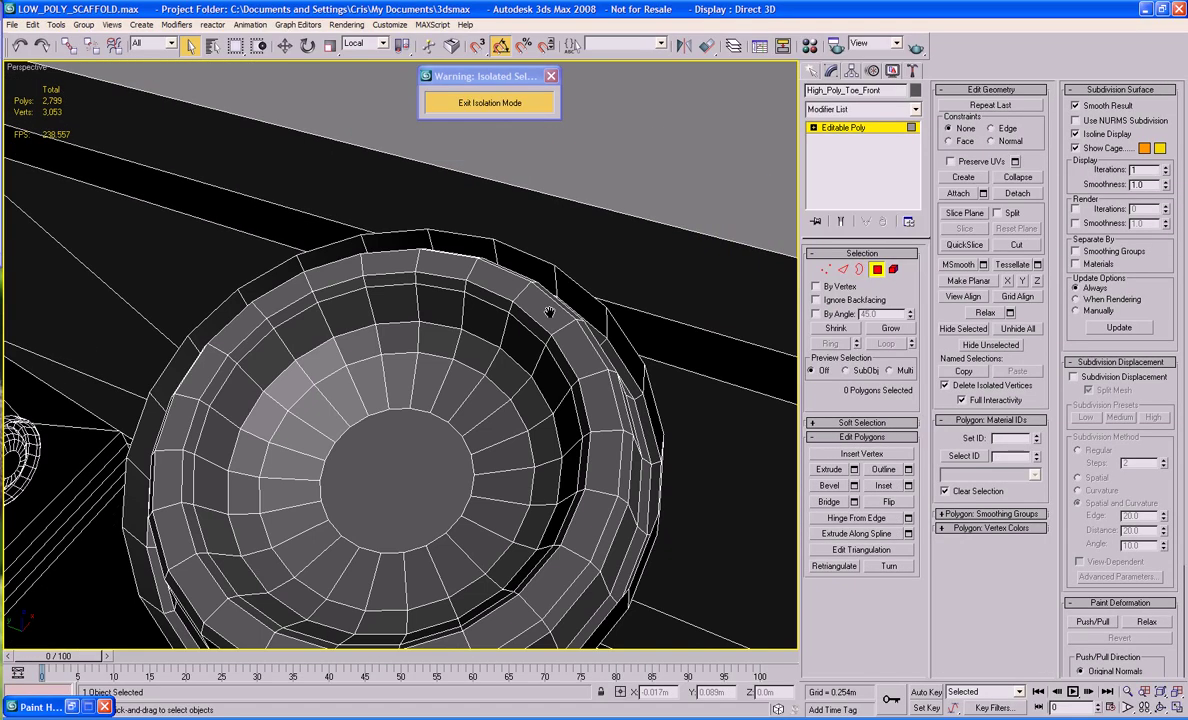
middle_click_drag(549, 313, 567, 328)
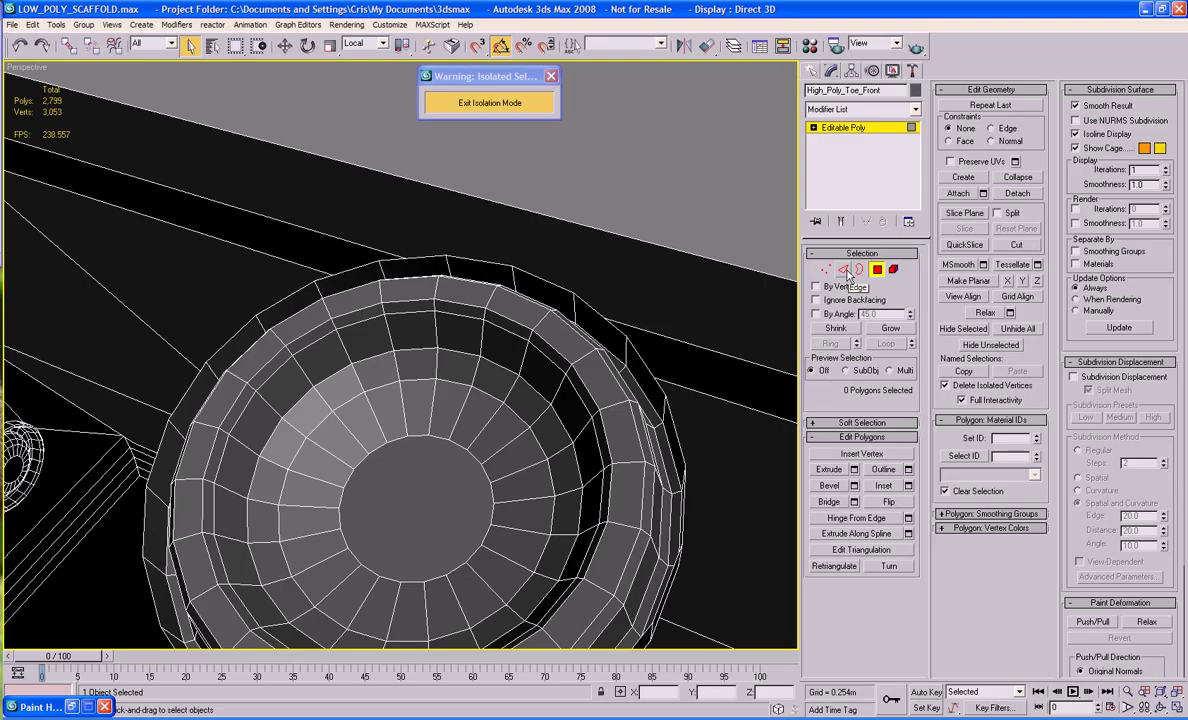
Bridge the rear edge of the second top opening to the nearest outer edge of its bolt mount.
key("2")
left_click(452, 257)
left_click(645, 247, "ctrl")
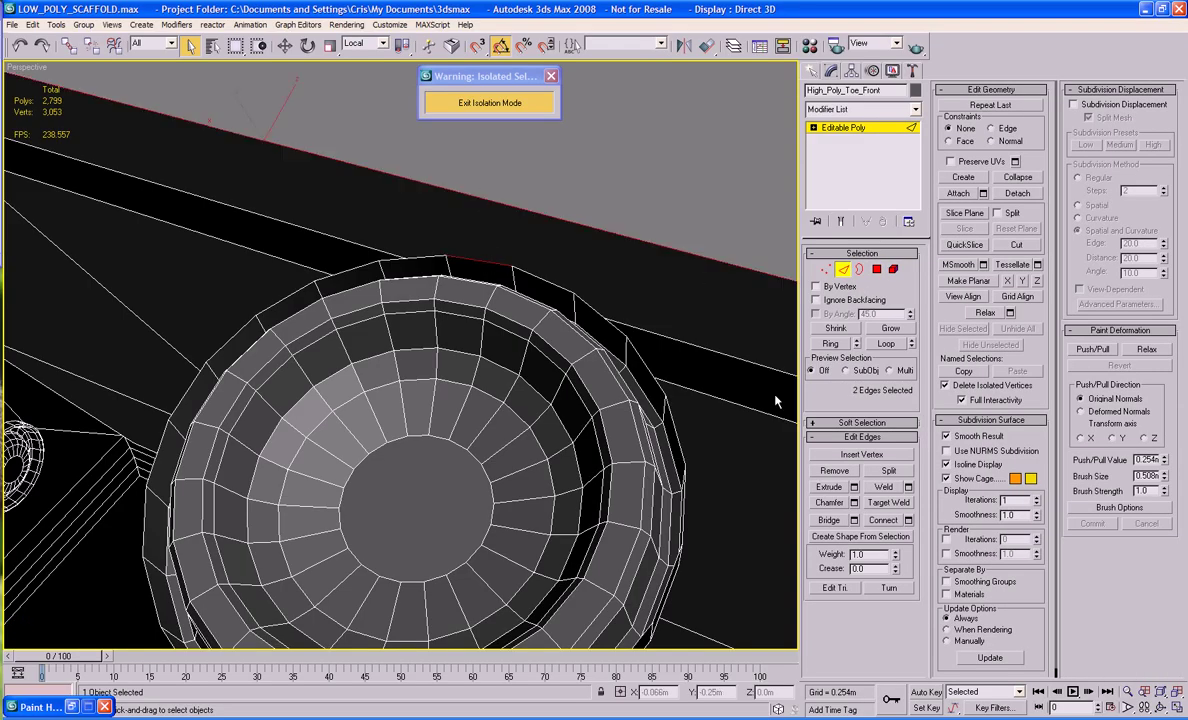
left_click(829, 521)
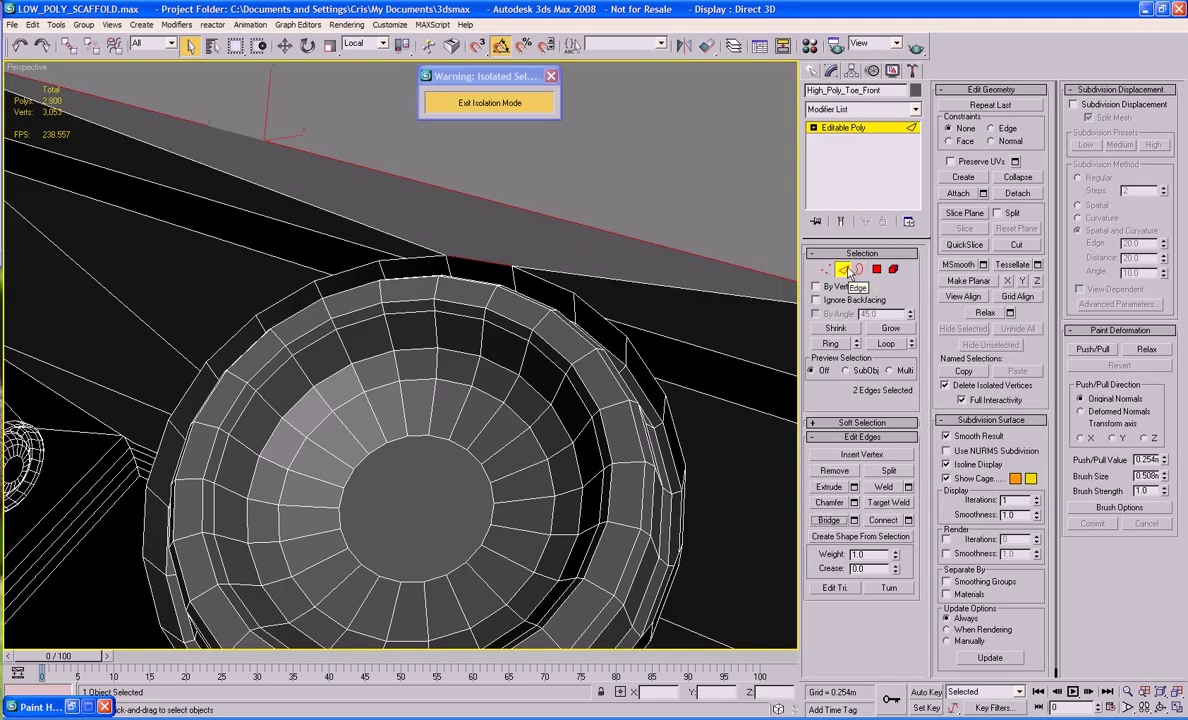
Cap the remaining border around the second rear bolt mount on the toe's top face.
left_click(858, 269)
left_click(618, 384)
scroll(640, 350, "down", 3)
left_click(889, 469)
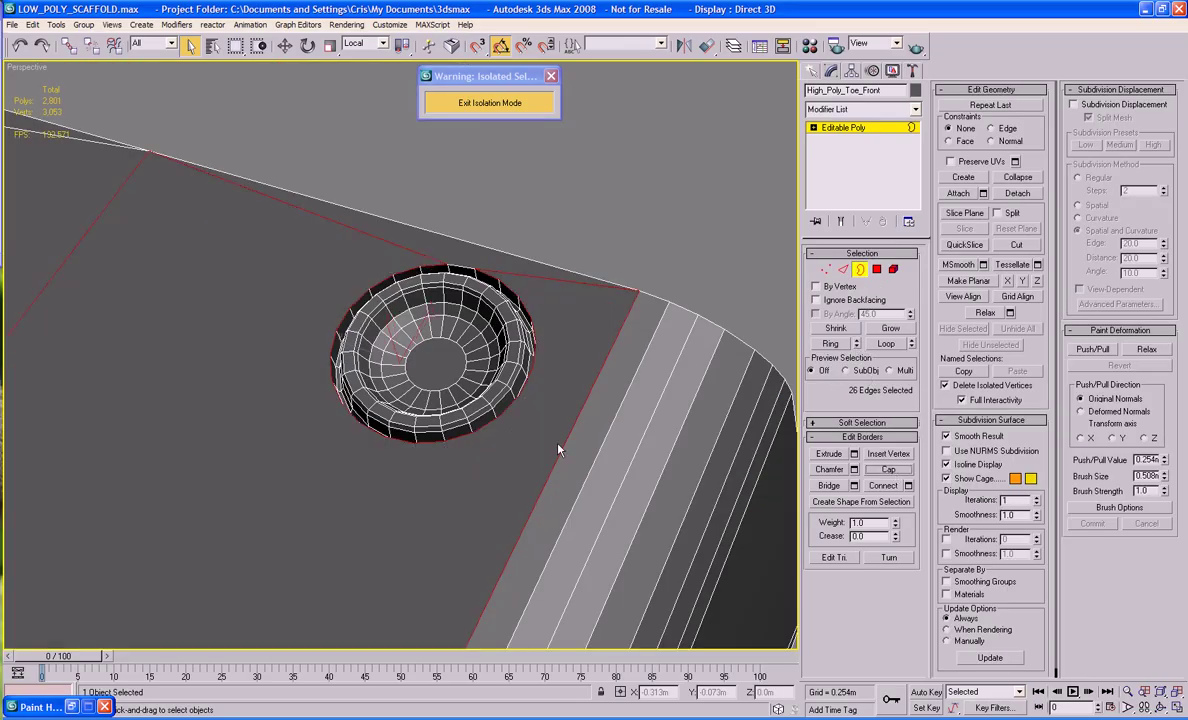
scroll(557, 443, "down", 5)
middle_click_drag(480, 483, 606, 379)
scroll(565, 416, "down", 3)
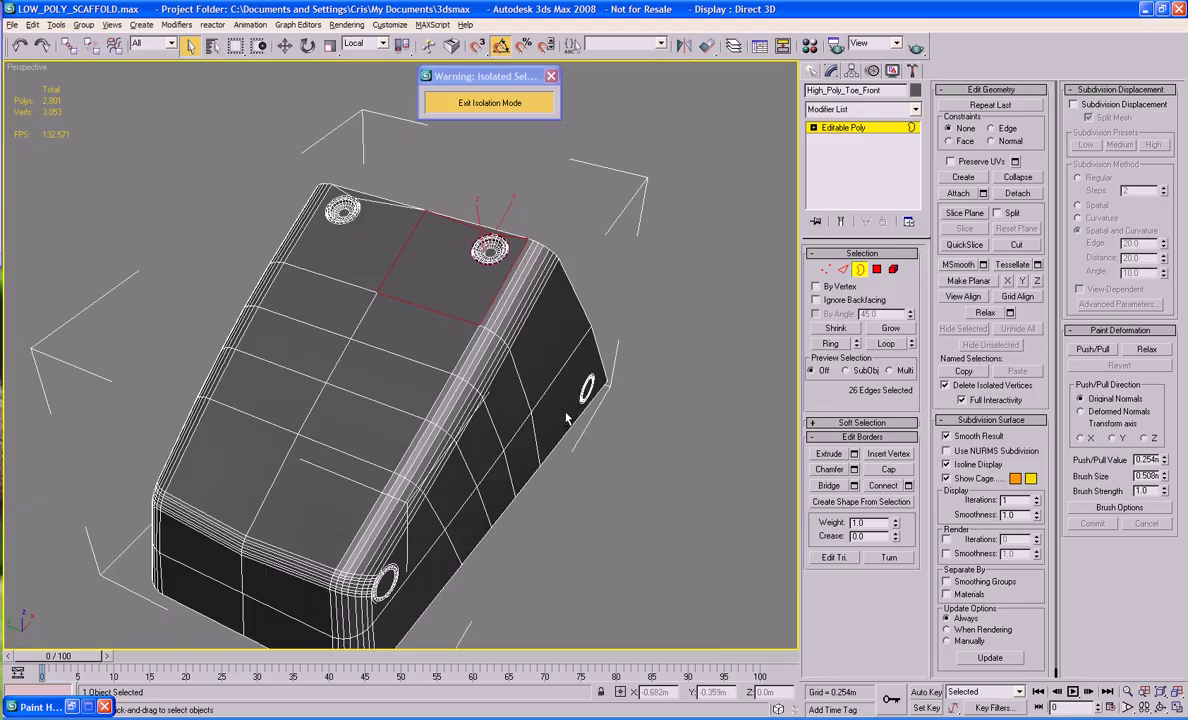
Delete the polygon surrounding the front bolt mount on the toe's side face.
middle_click_drag(565, 416, 562, 370, "alt")
scroll(467, 369, "up", 8)
middle_click_drag(467, 369, 585, 313)
middle_click_drag(703, 300, 461, 315, "alt")
scroll(498, 314, "up", 2)
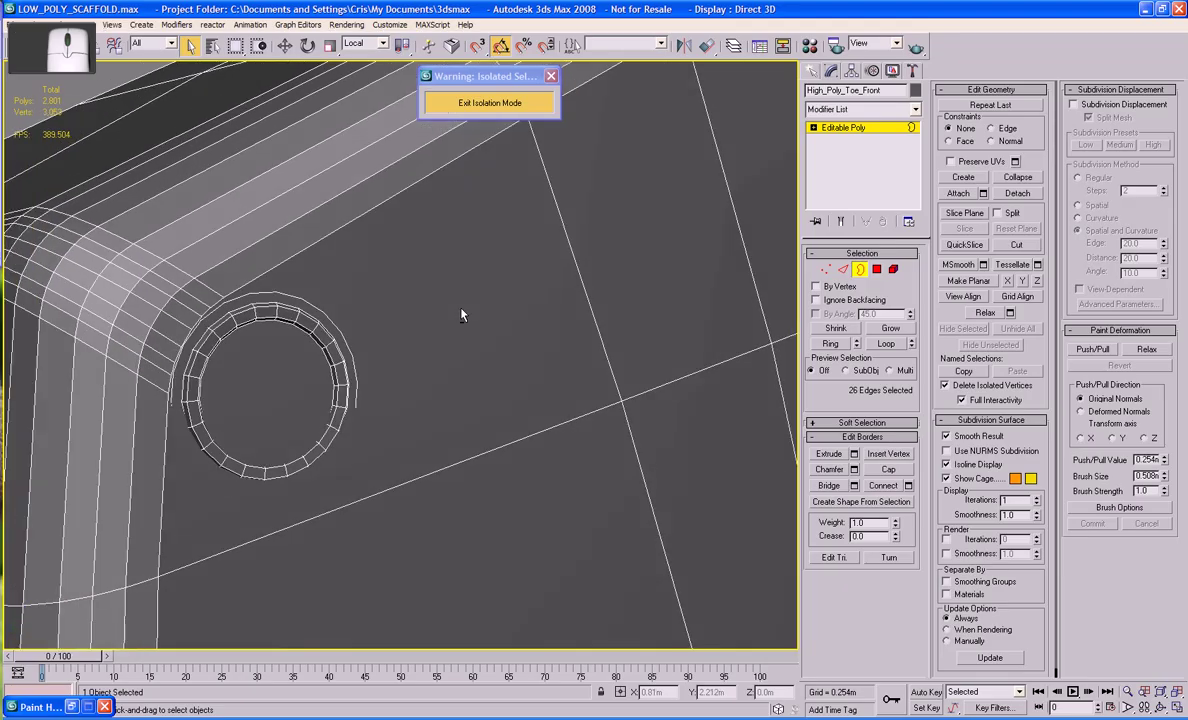
key("4")
left_click(470, 349)
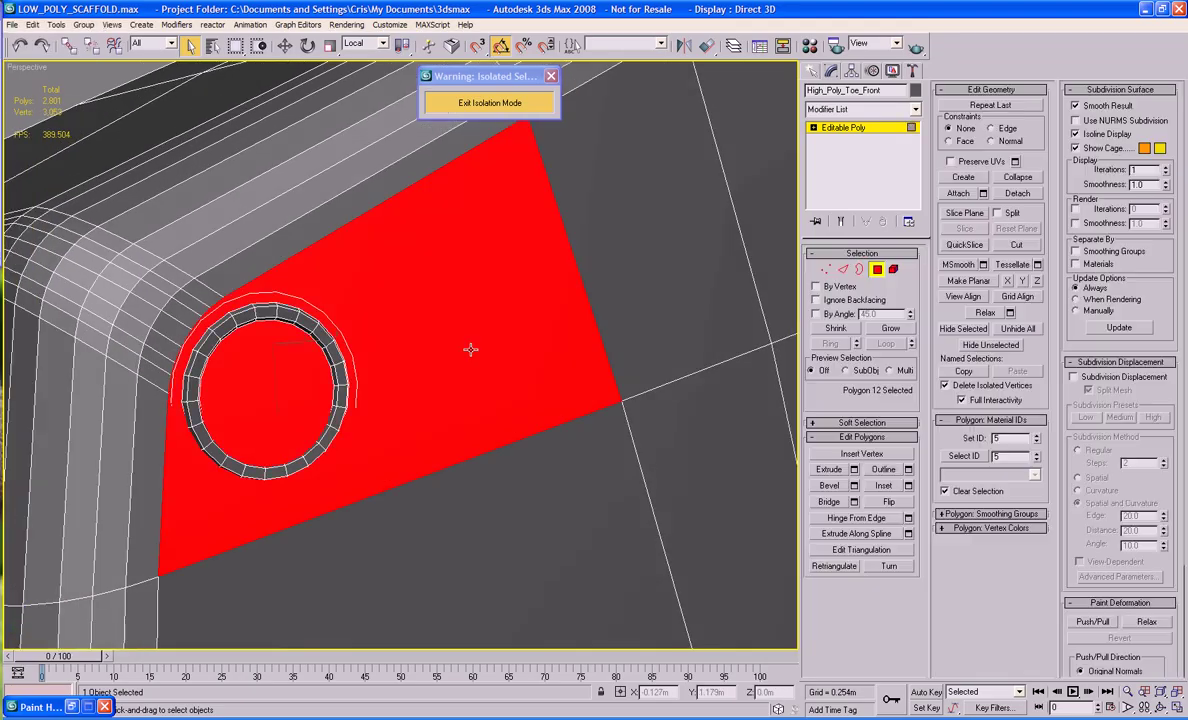
key("Delete")
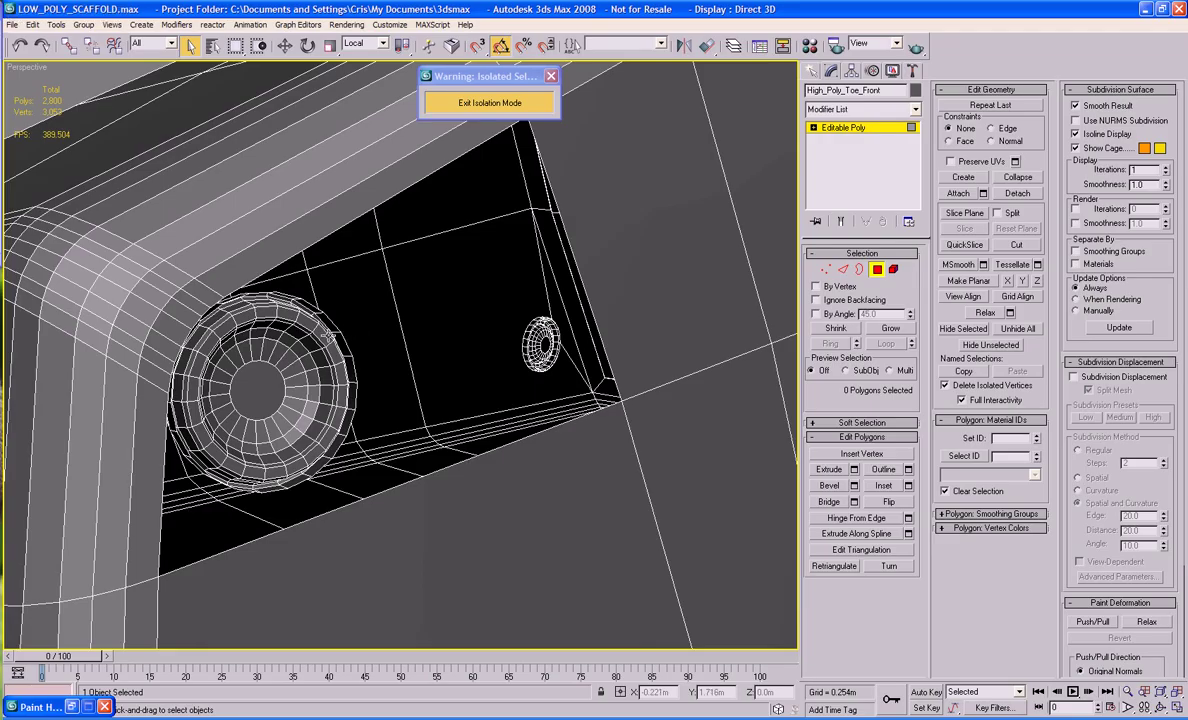
Examine the gap between the front side bolt mount's rim and the bevelled corner of the opening.
middle_click_drag(469, 347, 462, 388, "alt")
middle_click_drag(131, 322, 194, 334)
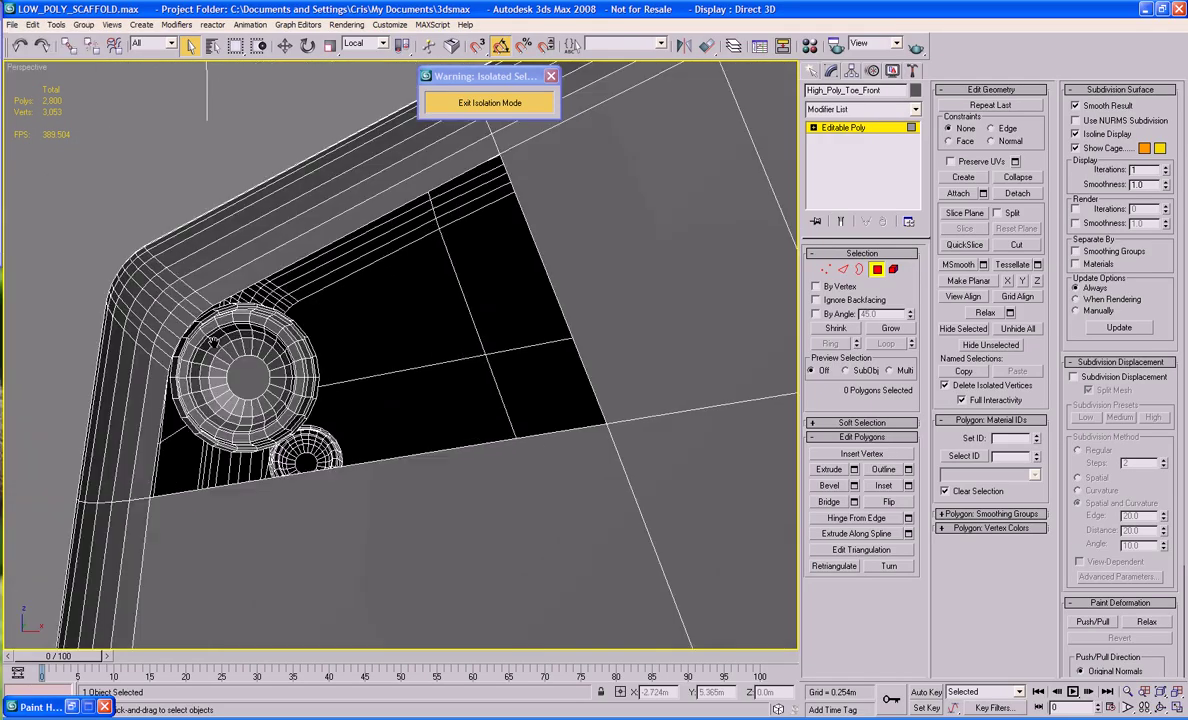
left_click(180, 310)
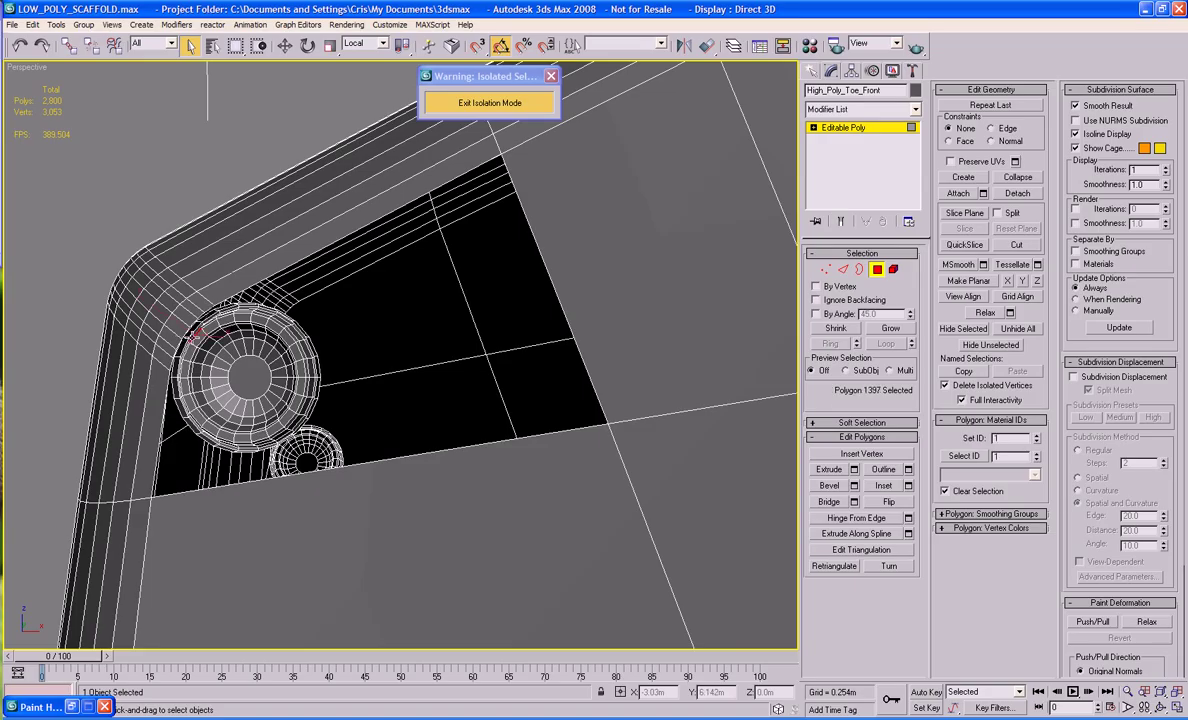
key("z")
middle_click_drag(192, 337, 278, 359, "alt")
scroll(279, 359, "down", 4)
scroll(279, 358, "up", 5)
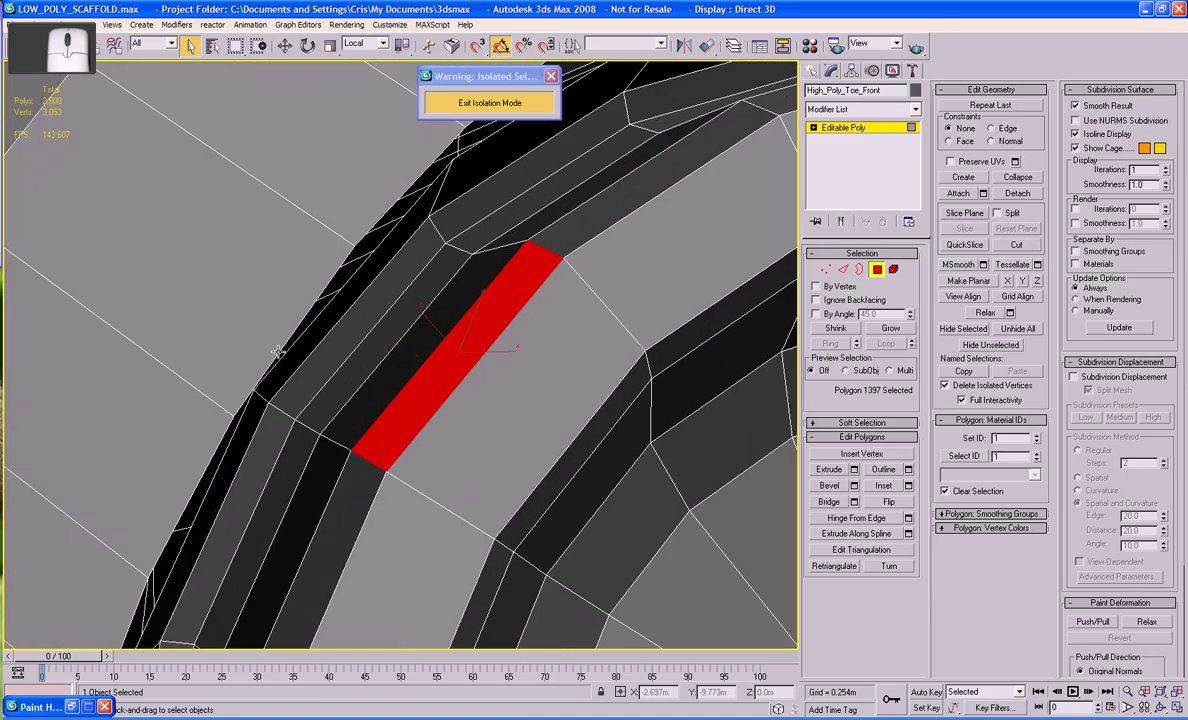
mouse_move(279, 351)
middle_mouse_down()
mouse_move(297, 352)
mouse_move(256, 443)
mouse_move(230, 450)
mouse_move(206, 414)
middle_mouse_up()
scroll(256, 443, "down", 2)
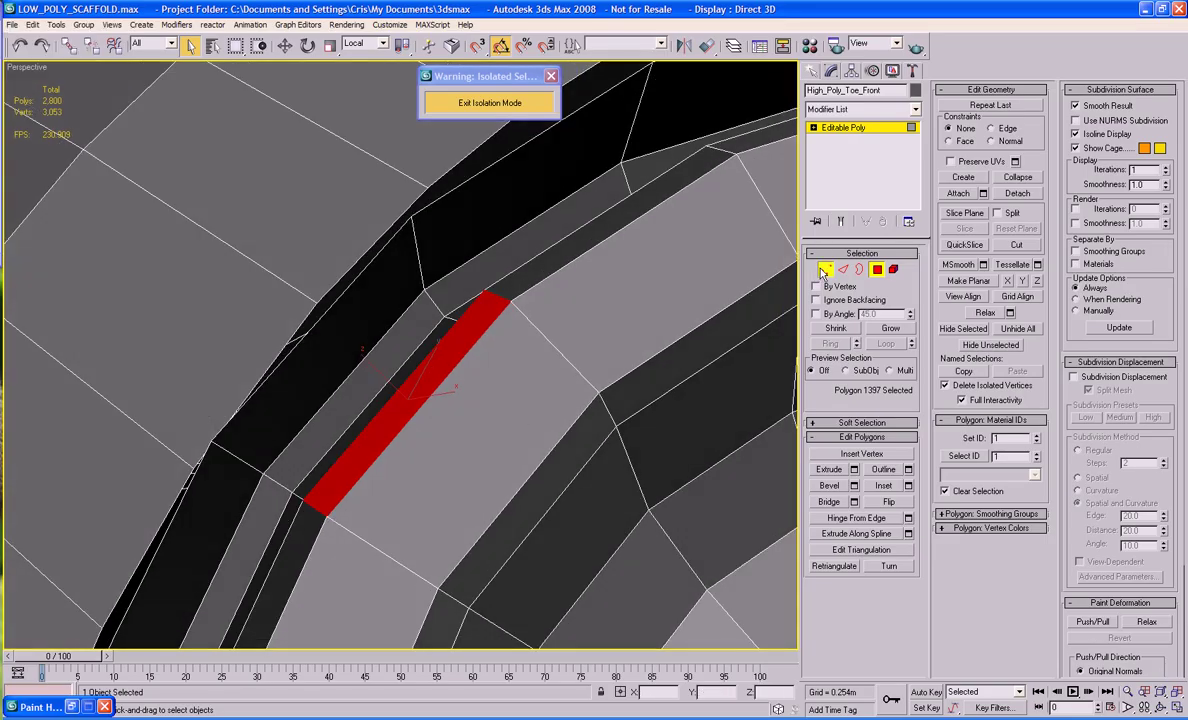
Try to target-weld the bolt mount's outer rim vertices to the neighbouring vertices on the bevelled corner.
key("1")
left_click(877, 487)
left_click(211, 441)
left_click(193, 466)
middle_click_drag(303, 438, 362, 485, "alt")
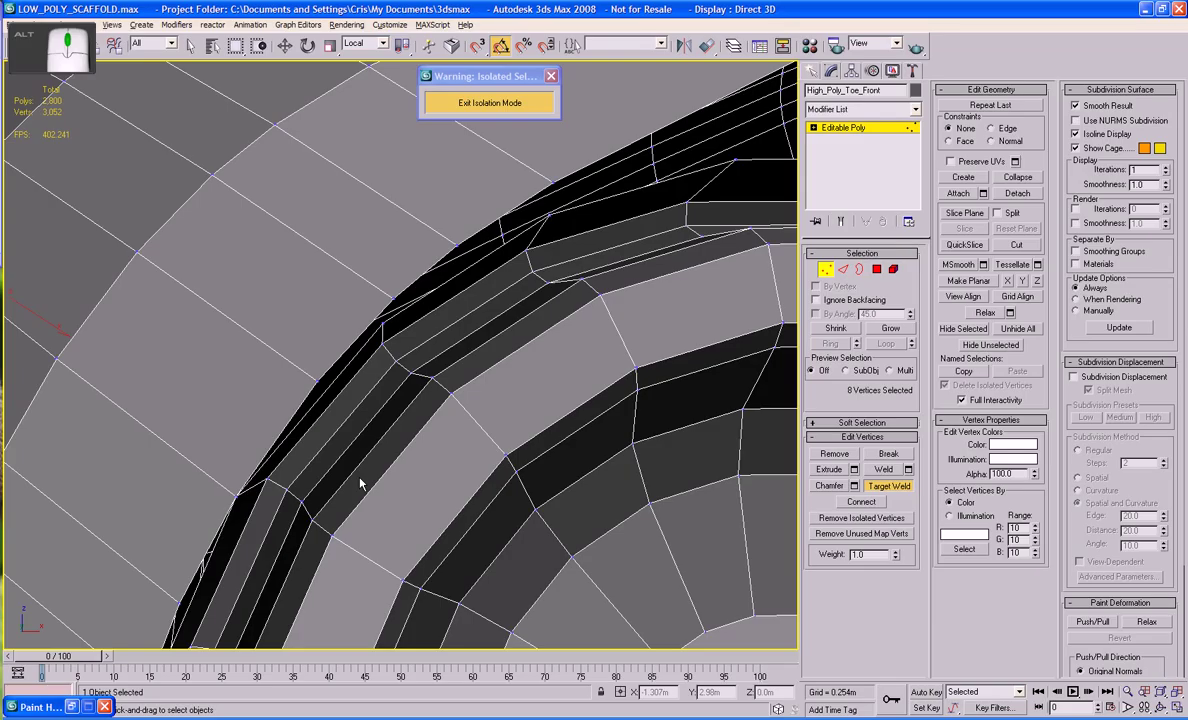
left_click(383, 325)
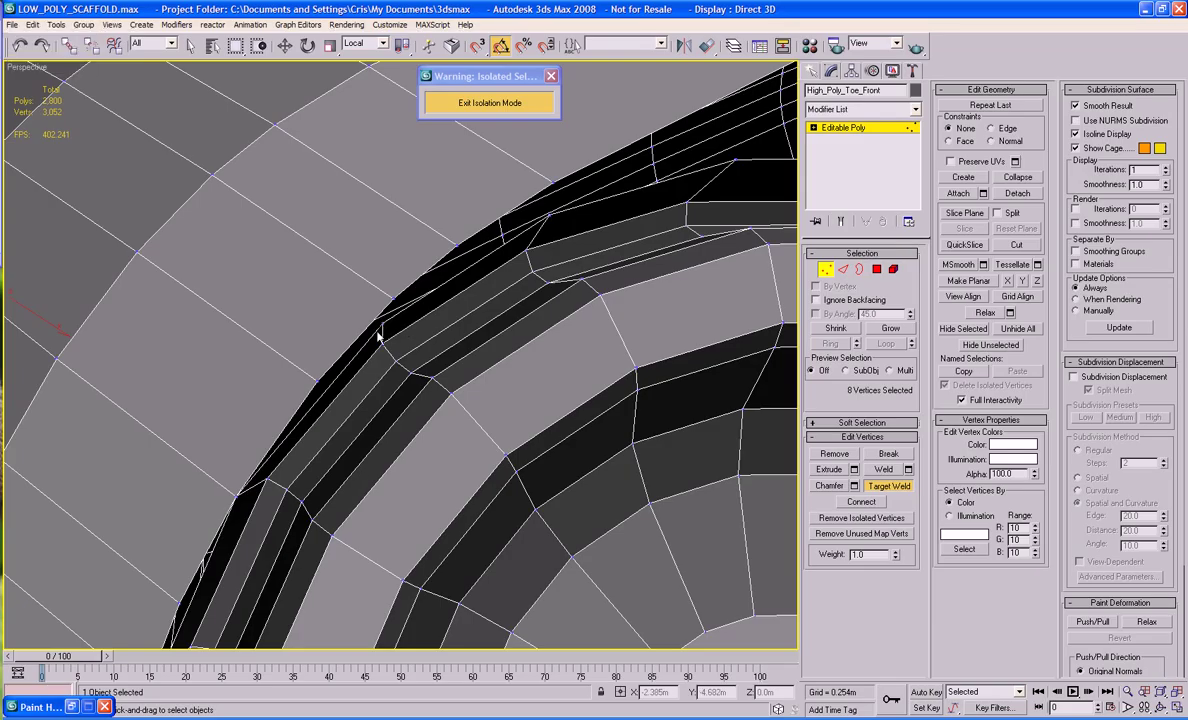
left_click(314, 381)
middle_click_drag(408, 343, 365, 400, "alt")
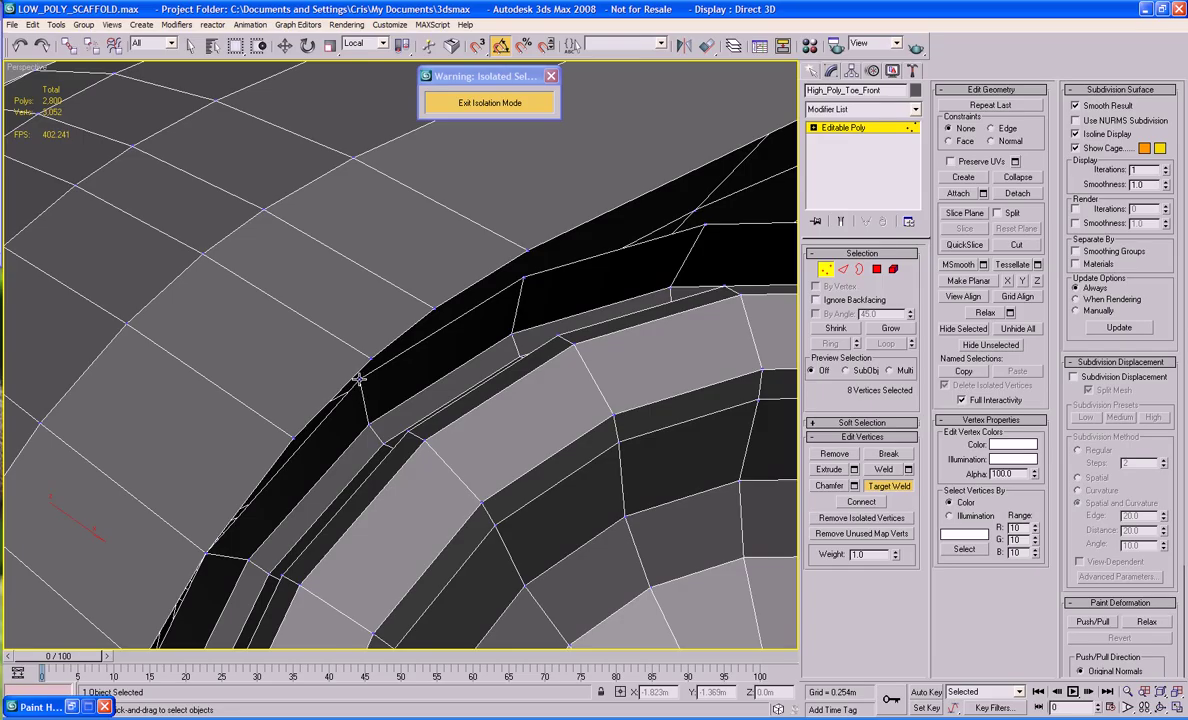
middle_click_drag(400, 435, 370, 407, "alt")
Bridge the upper edge of the side opening to the nearest outer edge of the front bolt mount.
key("2")
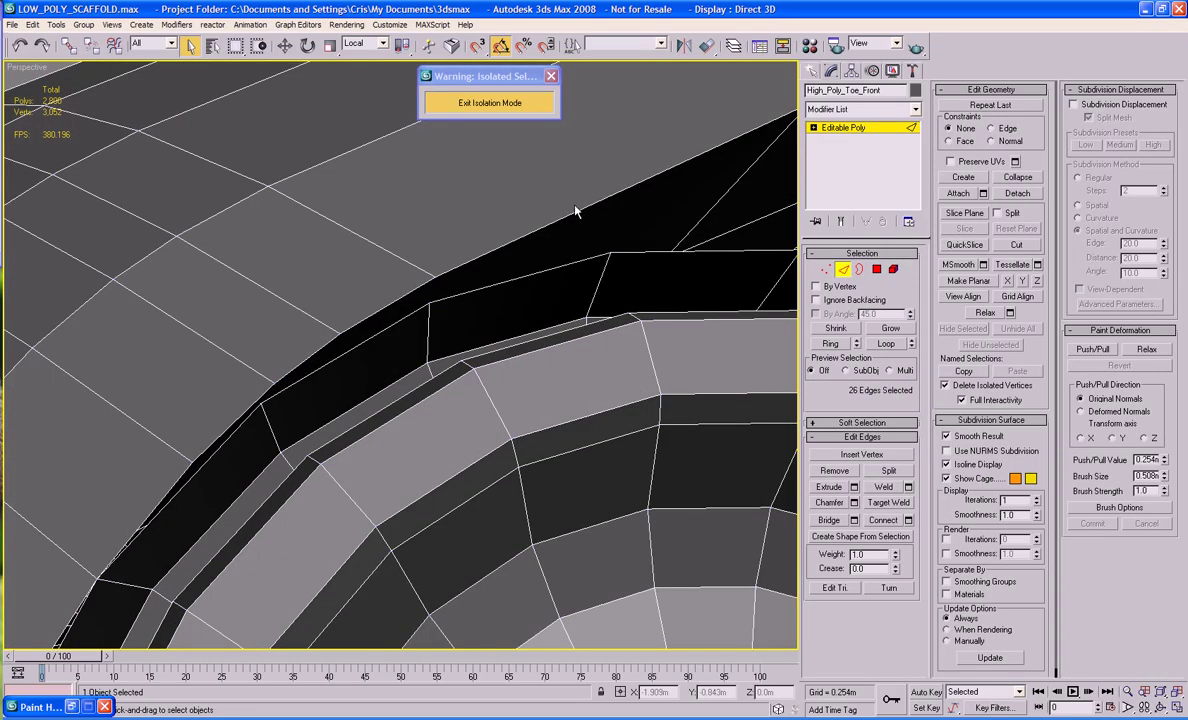
left_click(575, 213)
left_click(575, 263, "ctrl")
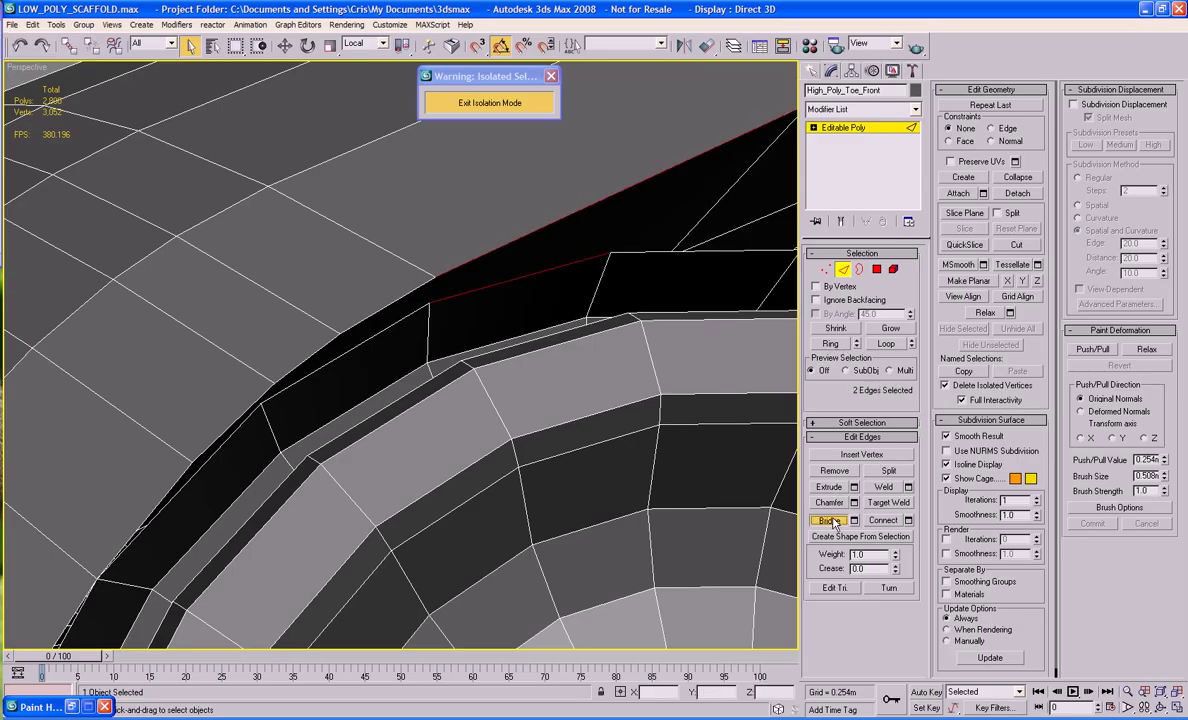
middle_click_drag(459, 428, 478, 400, "alt")
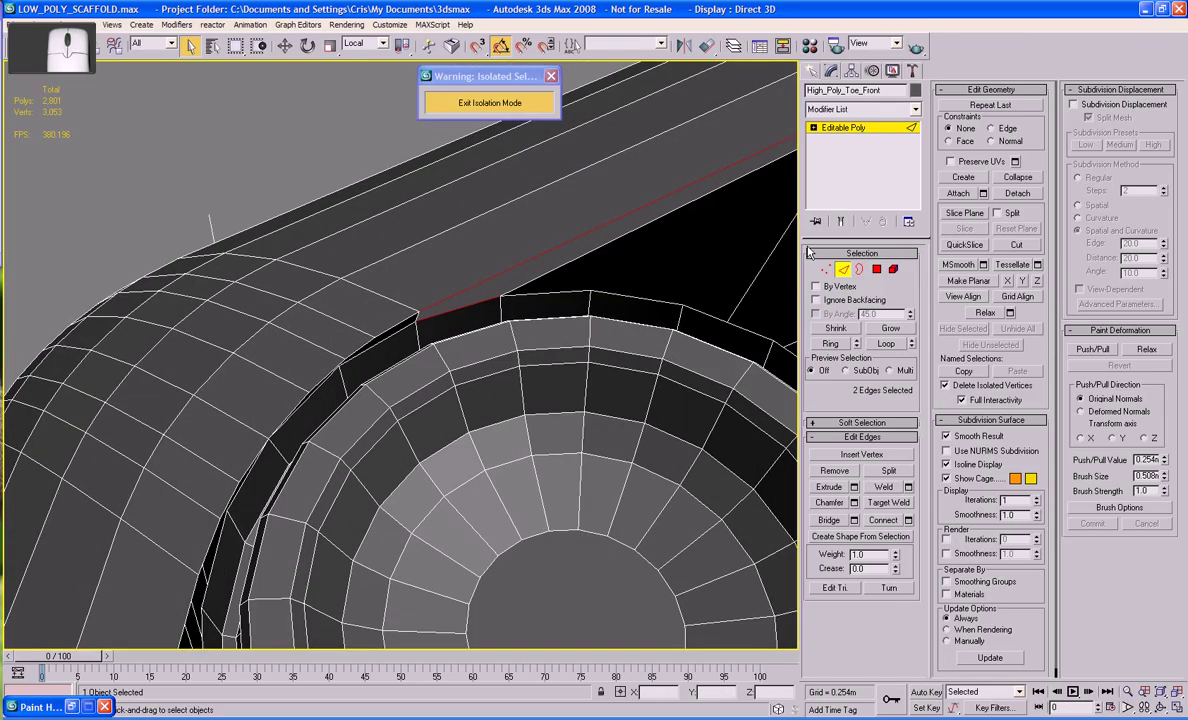
Cap the remaining border around the front bolt mount on the toe's side face.
left_click(859, 269)
left_click(392, 336)
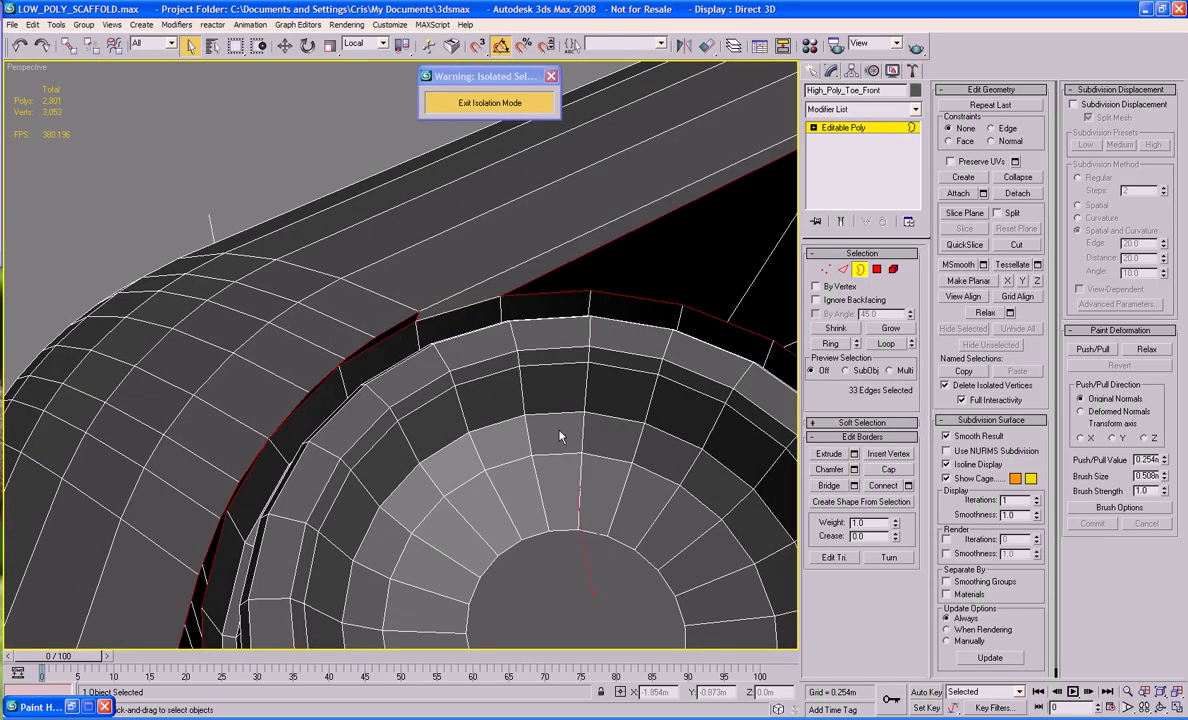
middle_click_drag(449, 392, 498, 358)
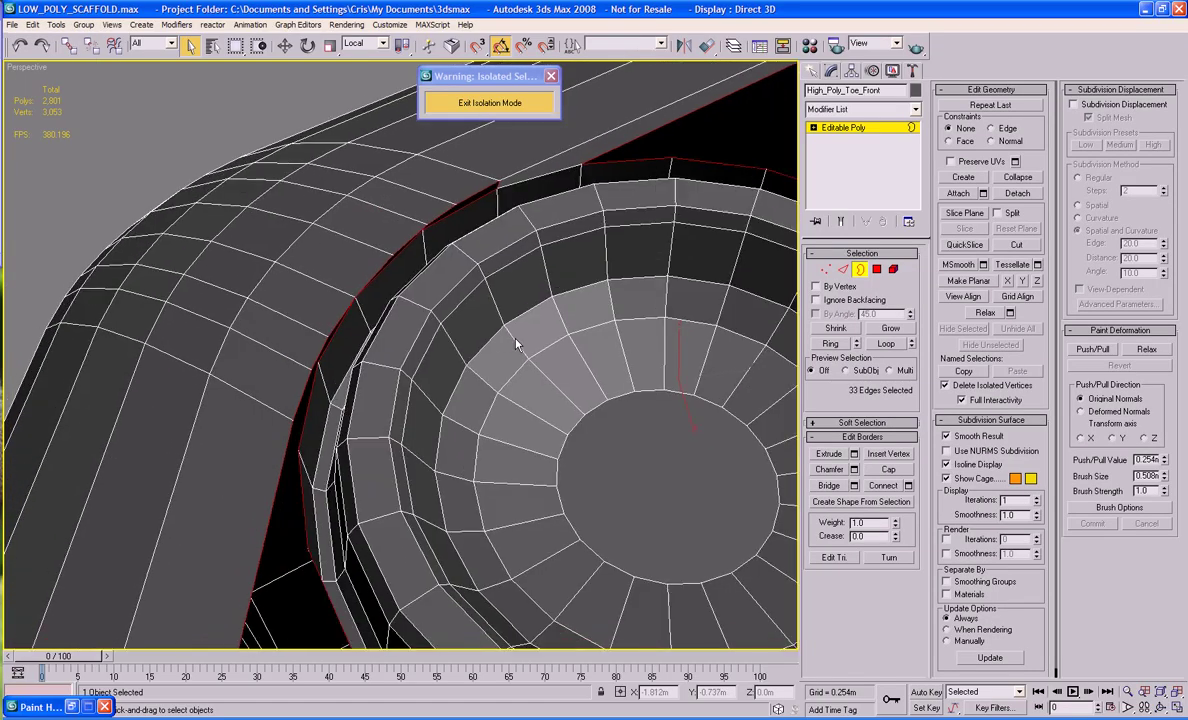
scroll(478, 313, "down", 4)
middle_click_drag(478, 313, 518, 390, "alt")
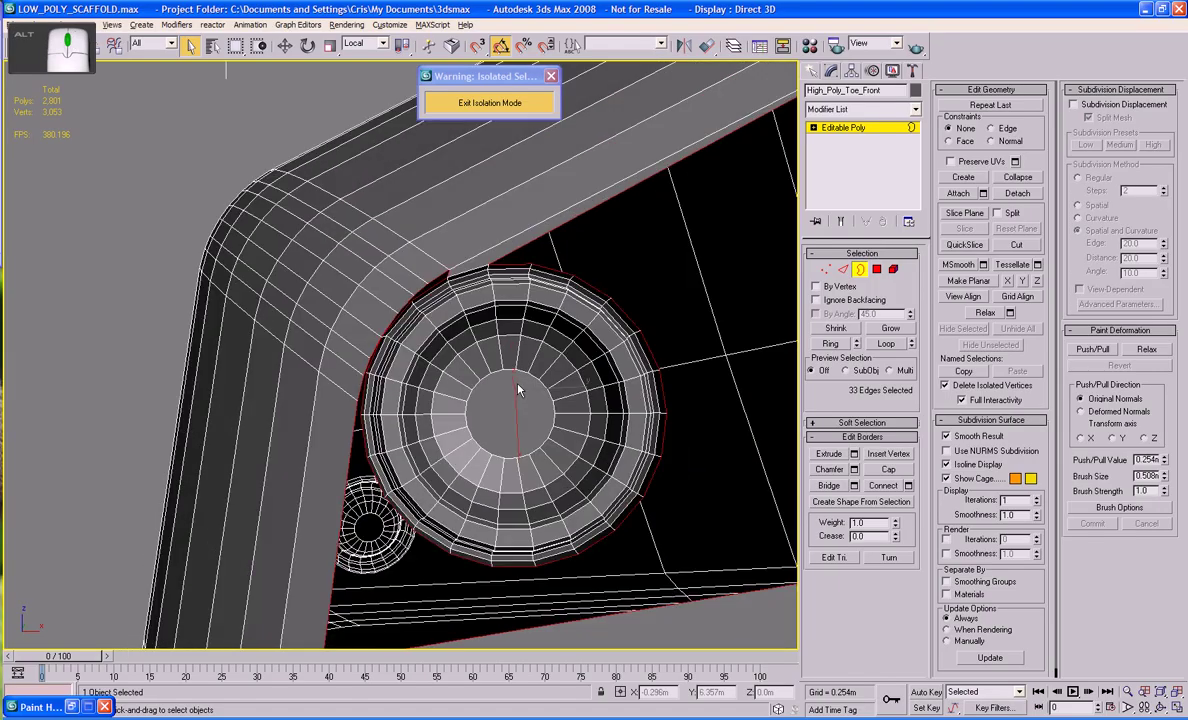
scroll(634, 373, "down", 4)
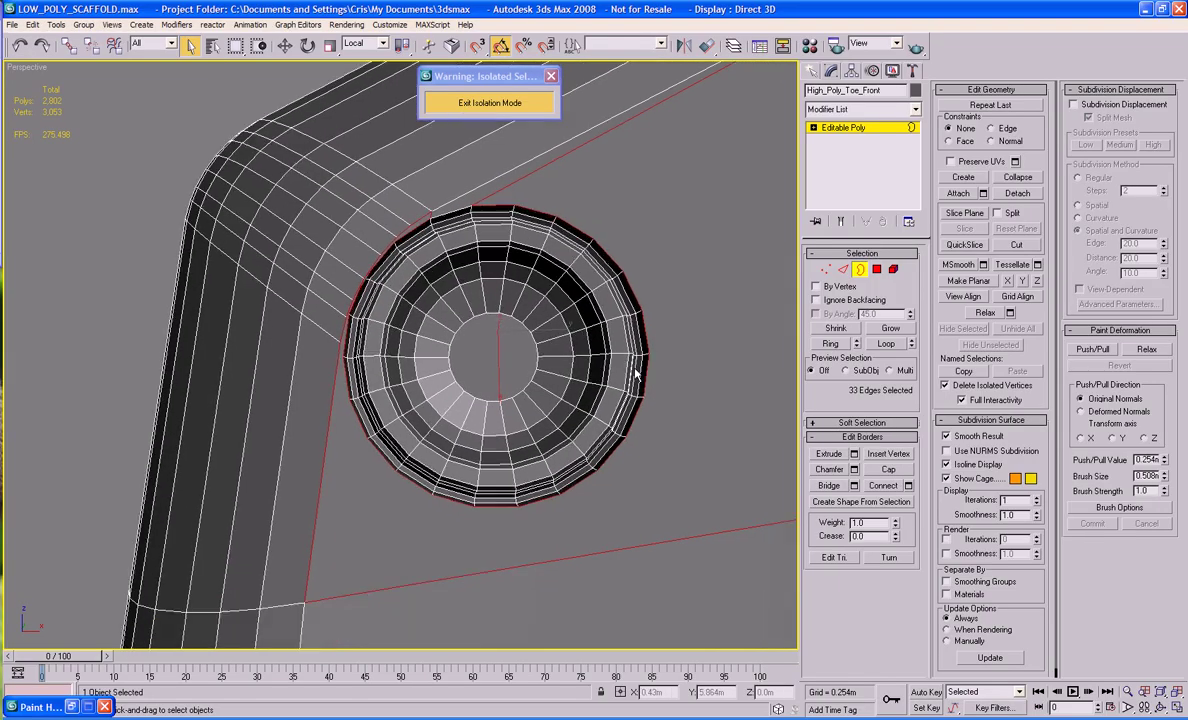
Inspect the merged bolt mounts and overall shading of the toe with the edge display off and on.
middle_click_drag(634, 373, 676, 440, "alt")
left_click(718, 487)
middle_click_drag(718, 487, 729, 489, "alt")
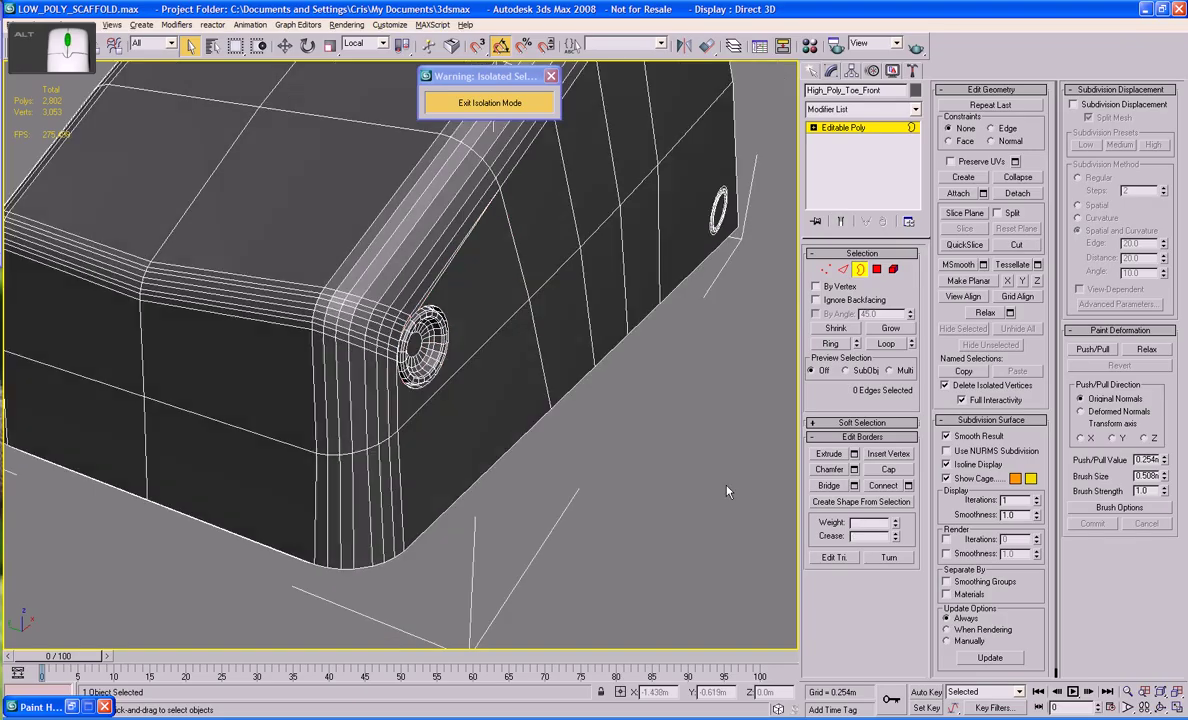
scroll(729, 490, "down", 3)
key("z")
key("F4")
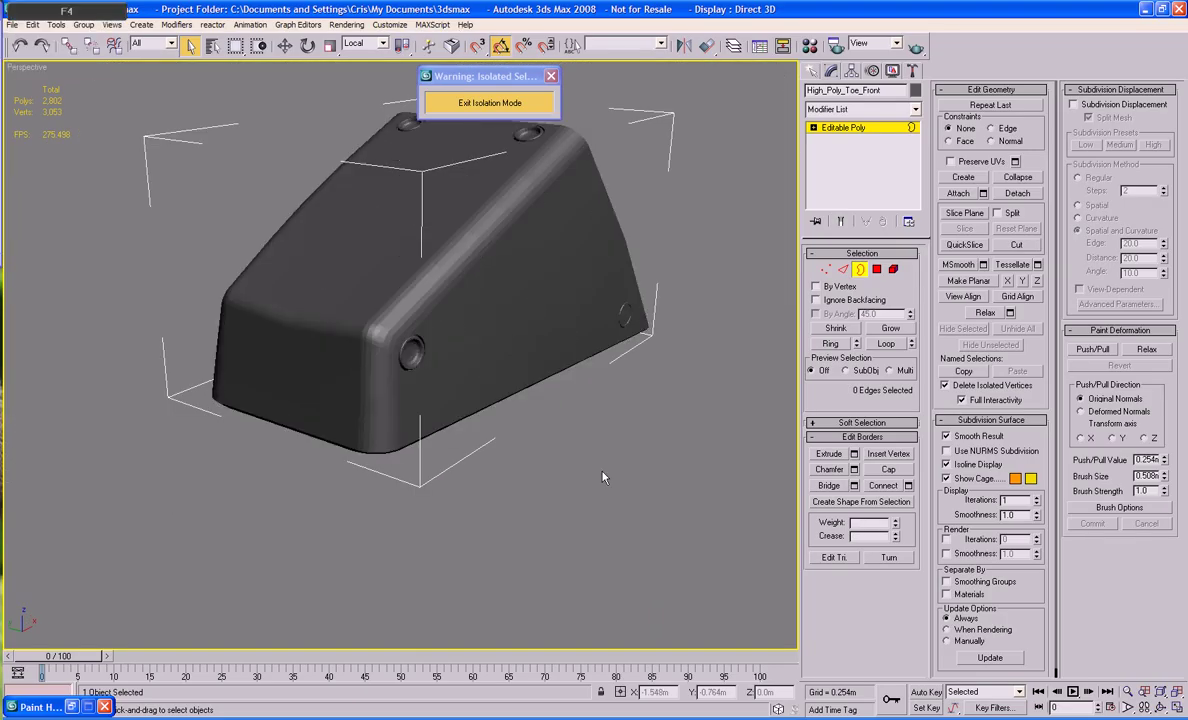
middle_click_drag(602, 477, 611, 420, "alt")
scroll(619, 461, "down", 3)
scroll(673, 494, "up", 4)
key("F4")
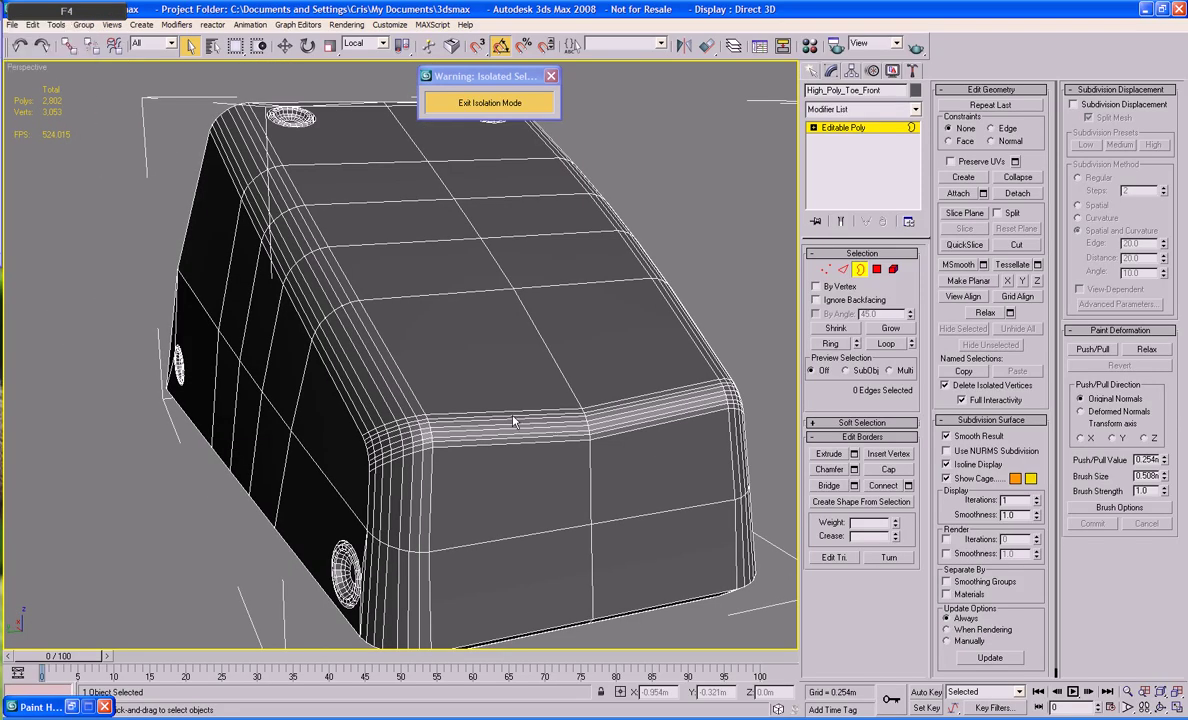
middle_click_drag(513, 421, 467, 382, "alt")
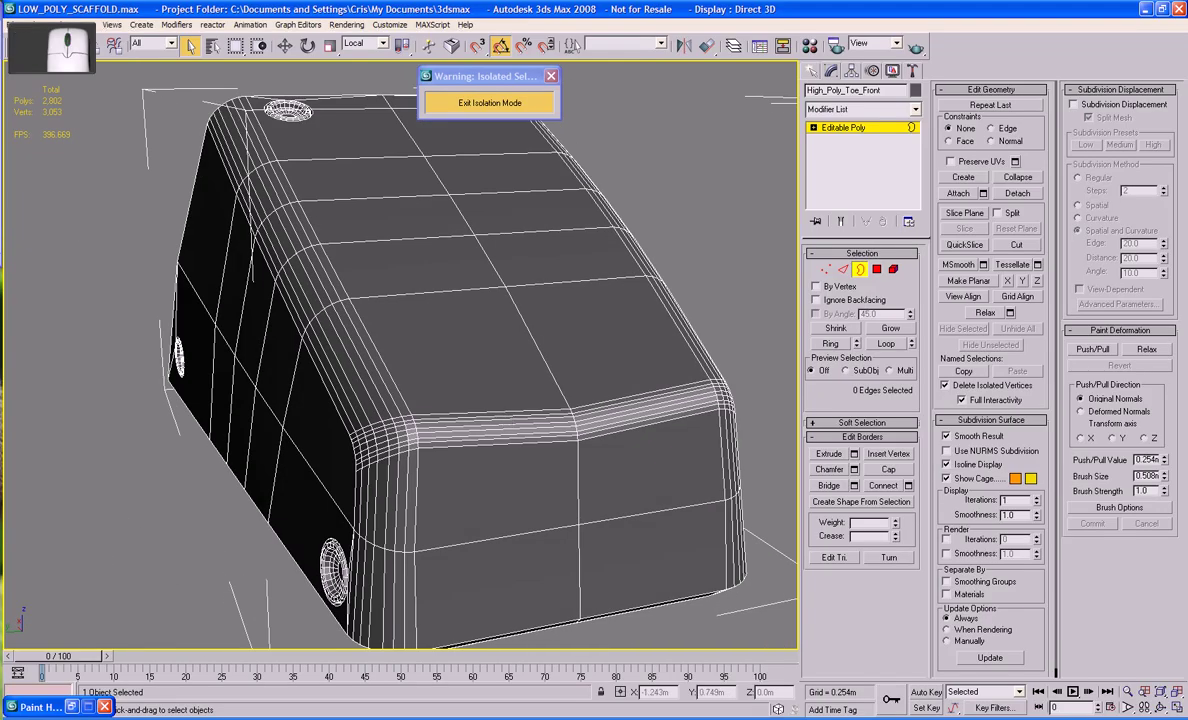
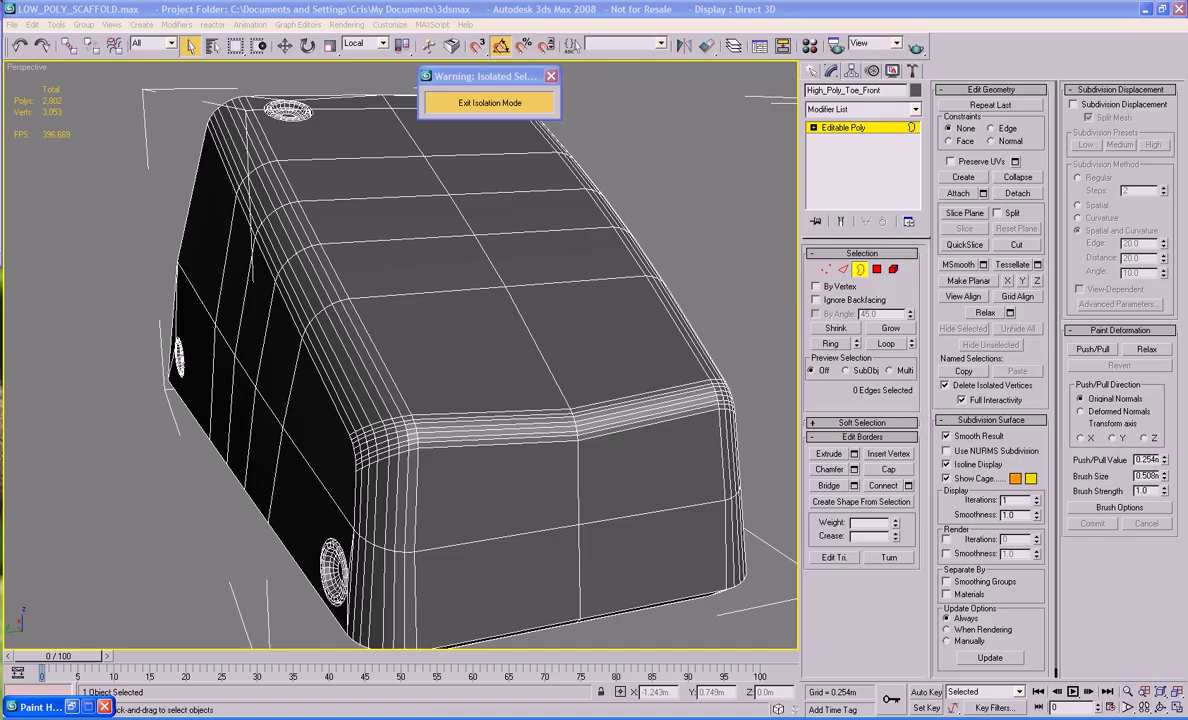
In the Top view, select the two frontmost polygons of the toe's top face, on both sides of the centre line.
middle_click_drag(462, 428, 704, 615, "alt")
key("t")
scroll(401, 369, "up", 5)
middle_click_drag(426, 400, 416, 444)
scroll(402, 393, "up", 2)
left_click(876, 269)
left_click(374, 326)
left_click(384, 397, "ctrl")
mouse_move(384, 397)
middle_mouse_down()
mouse_move(467, 440)
mouse_move(400, 379)
middle_mouse_up()
scroll(467, 440, "up", 2)
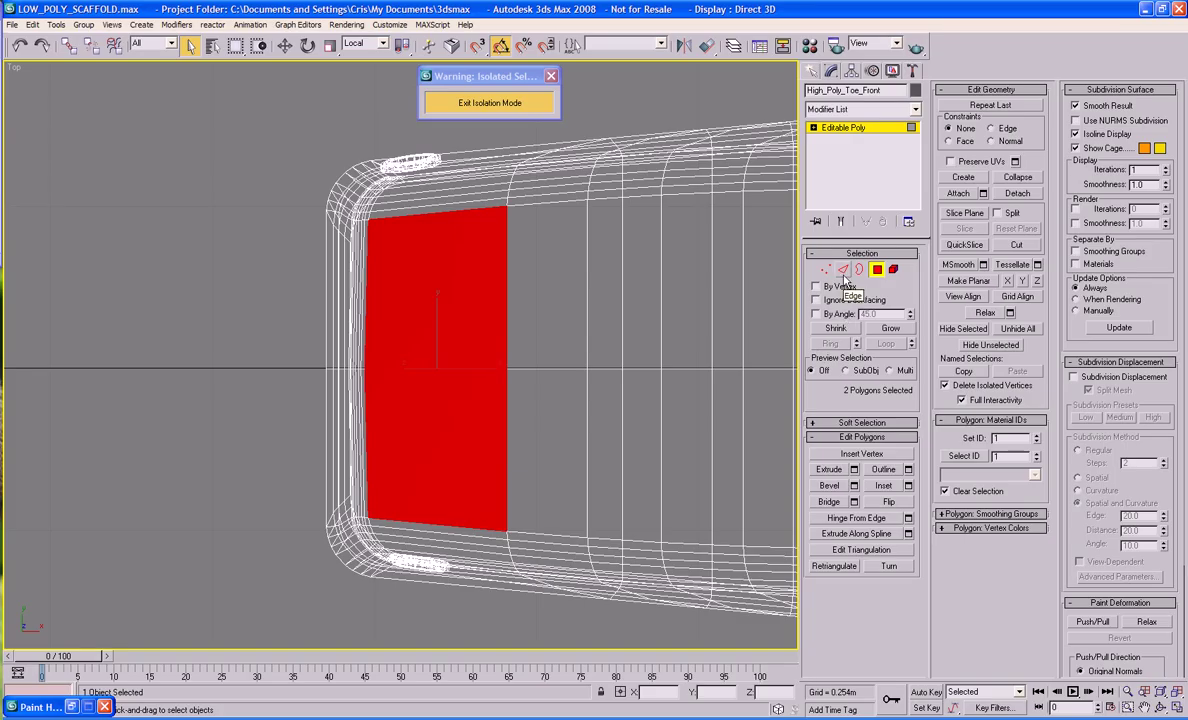
Display the Top view shaded with edged faces.
key("F3")
key("F4")
middle_click_drag(608, 282, 663, 273)
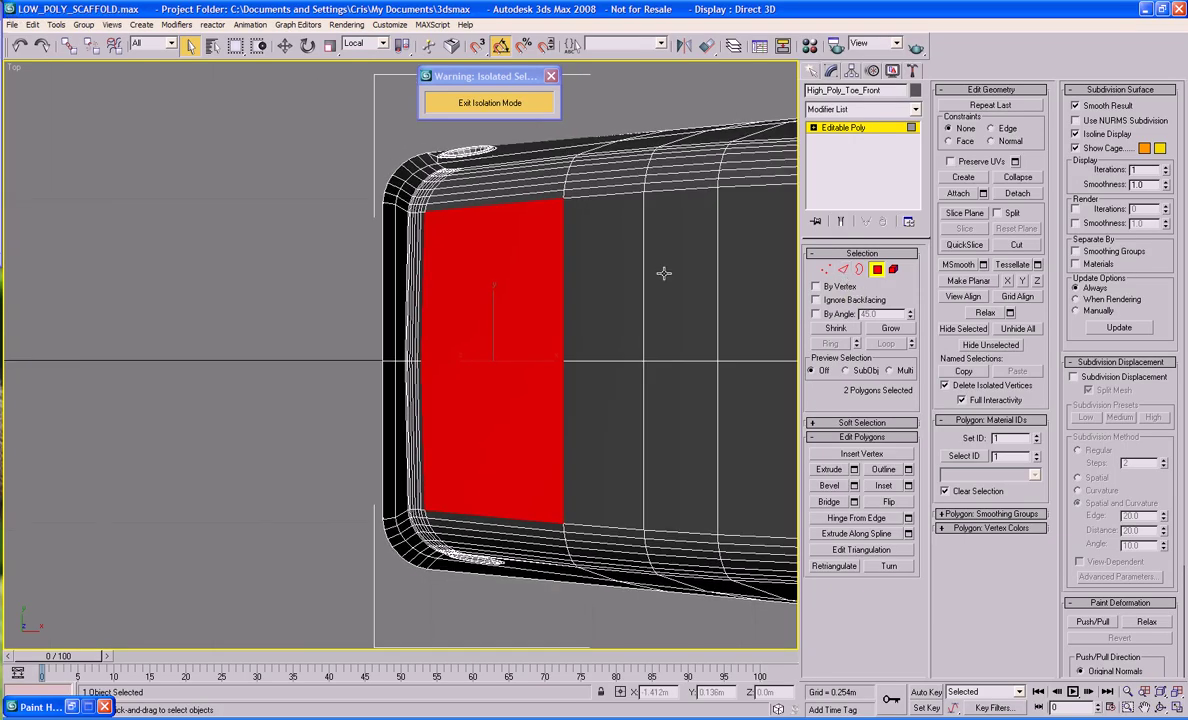
Start a slice plane for the selected polygons and rotate it edge-on, running across the toe's width.
left_click(963, 214)
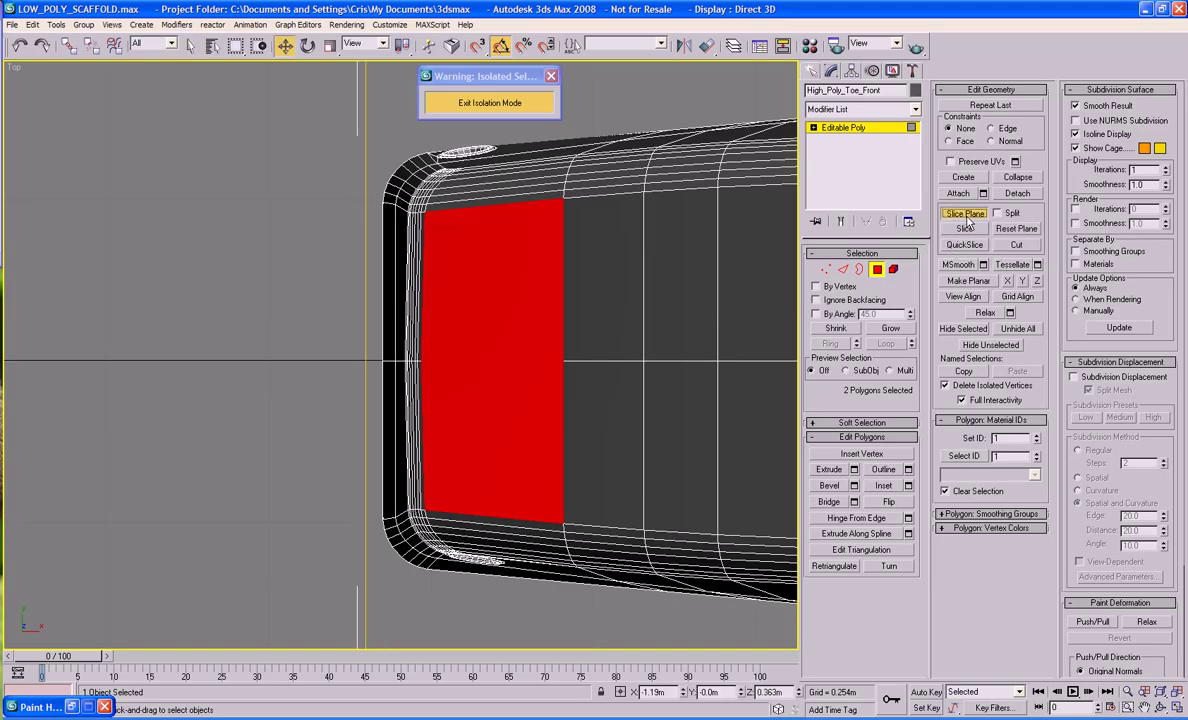
scroll(487, 294, "down", 2)
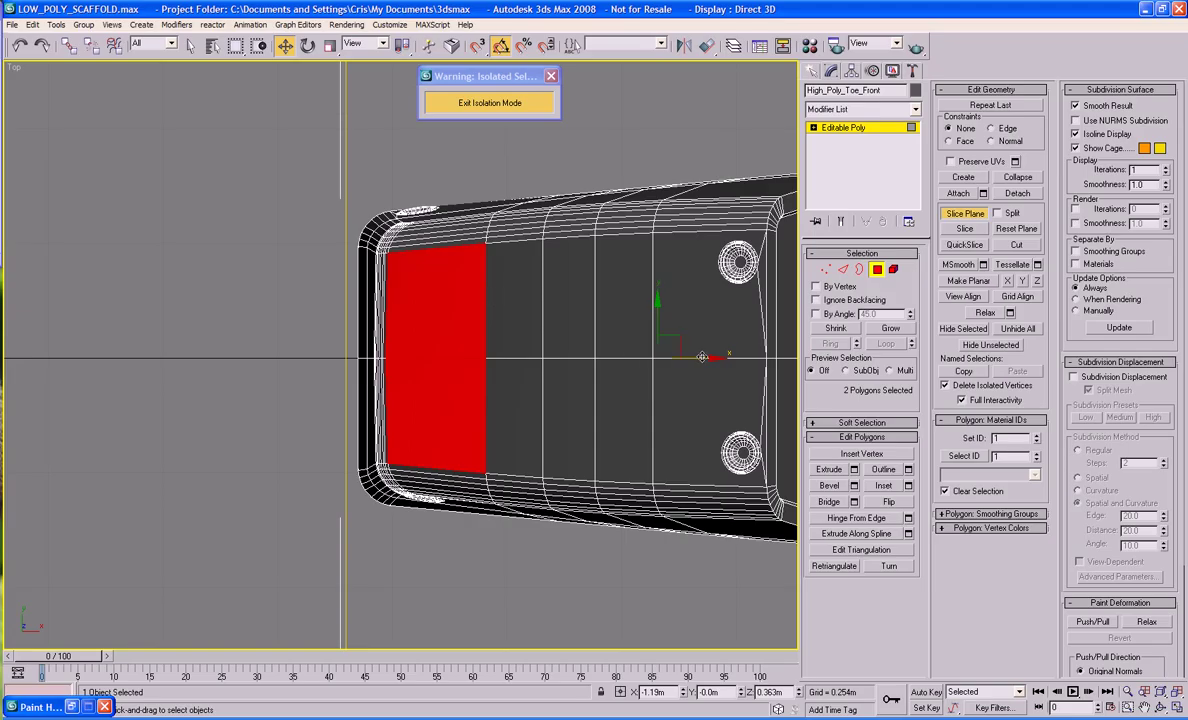
scroll(688, 342, "down", 2)
middle_click_drag(642, 338, 540, 329)
scroll(539, 330, "up", 2)
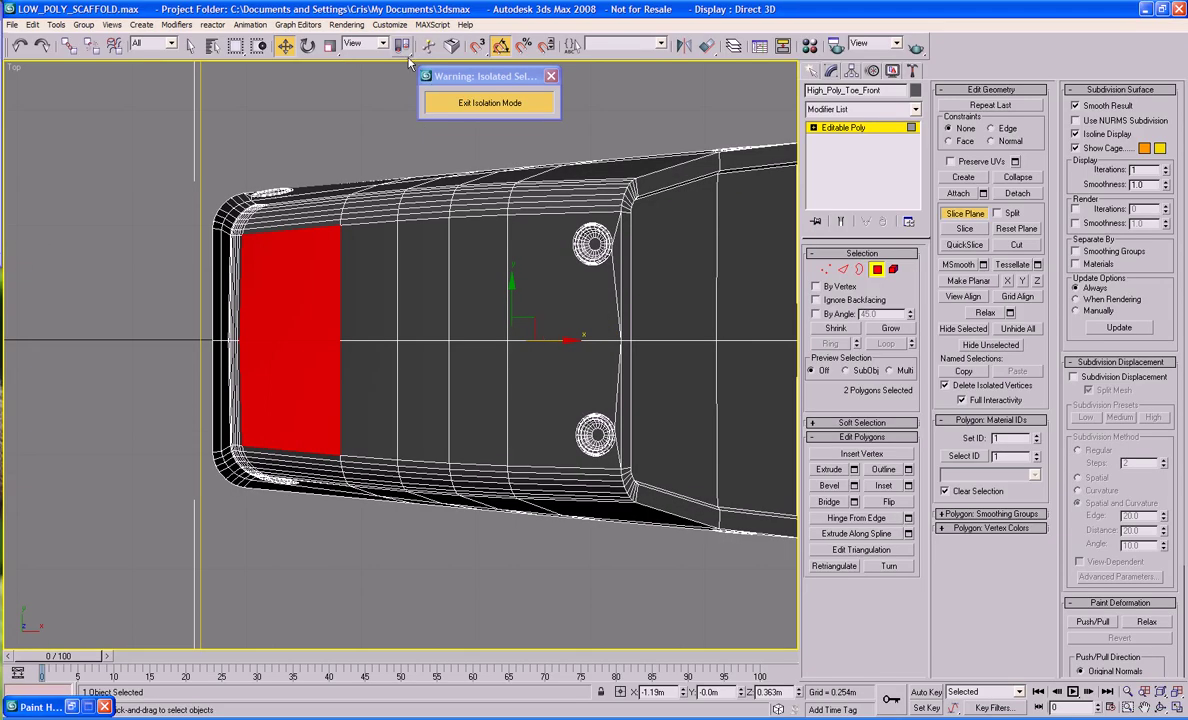
left_click(307, 45)
left_click_drag(472, 339, 313, 339)
Move the slice plane along X to just behind the front edge of the selected polygons.
key("w")
middle_click_drag(313, 339, 374, 352)
scroll(364, 343, "up", 4)
left_click_drag(362, 361, 344, 360)
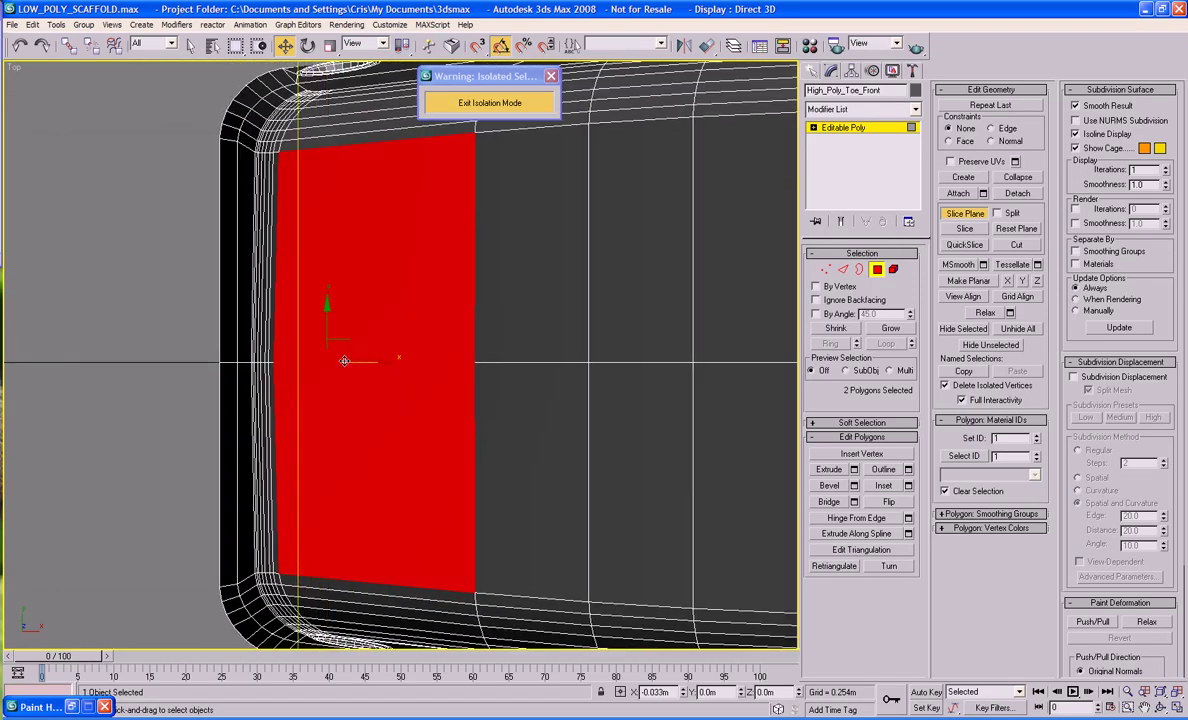
Slice the two selected polygons along the slice plane near their front edge.
left_click(1018, 246)
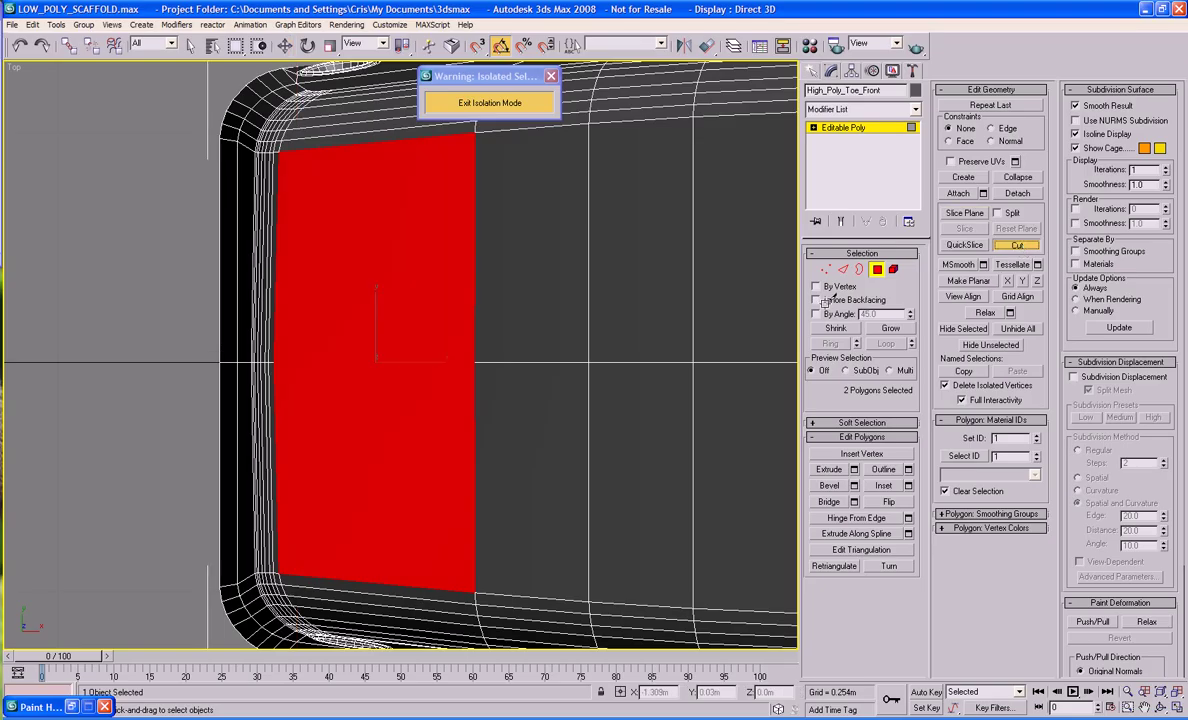
scroll(397, 386, "down", 3)
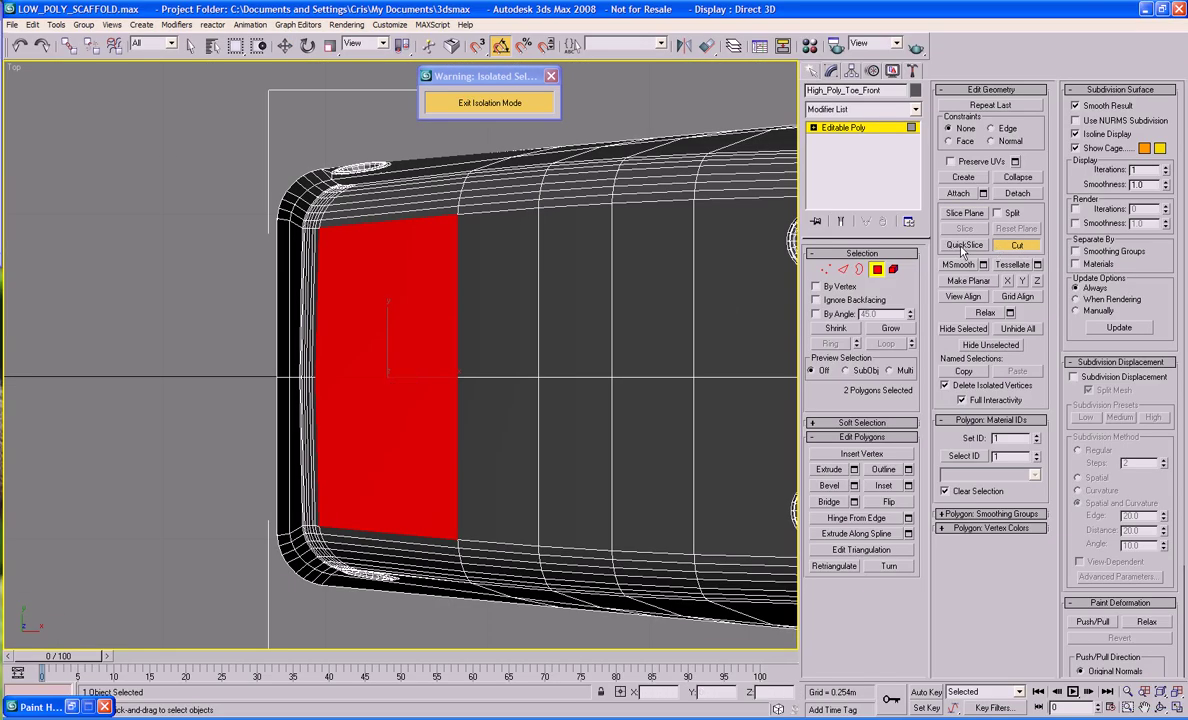
left_click(964, 213)
left_click(975, 230)
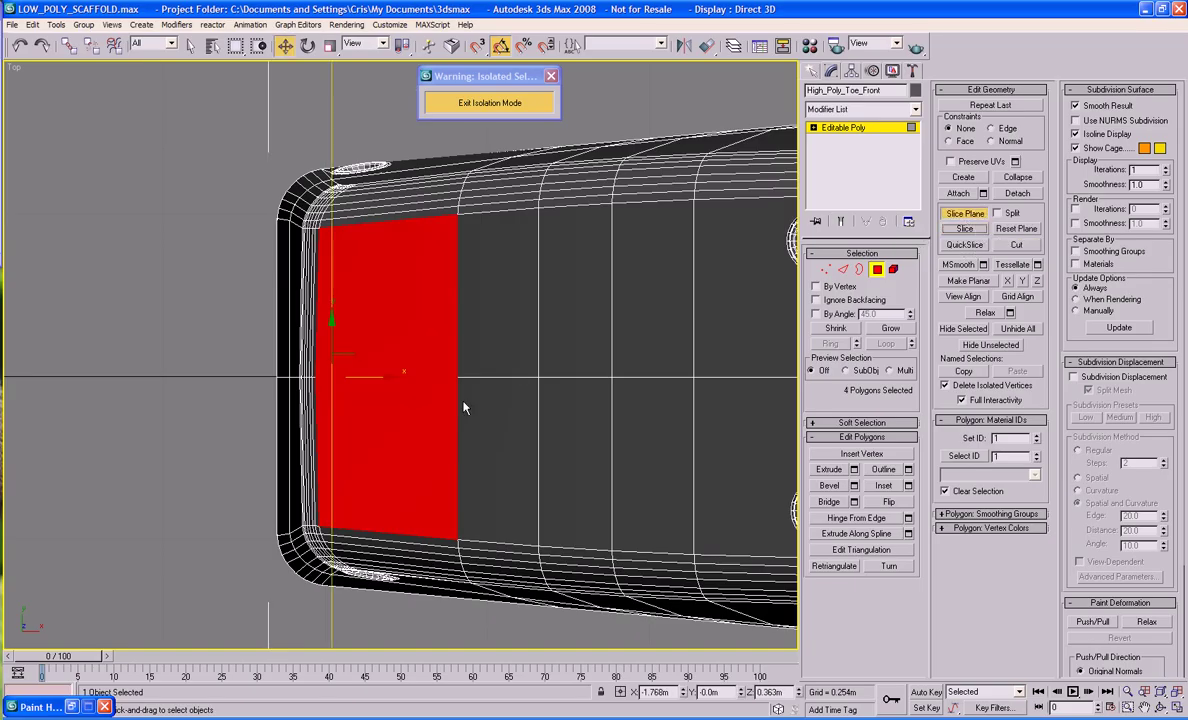
Move the slice plane further back along X and slice the selected top polygons a second time.
left_click_drag(381, 377, 429, 387)
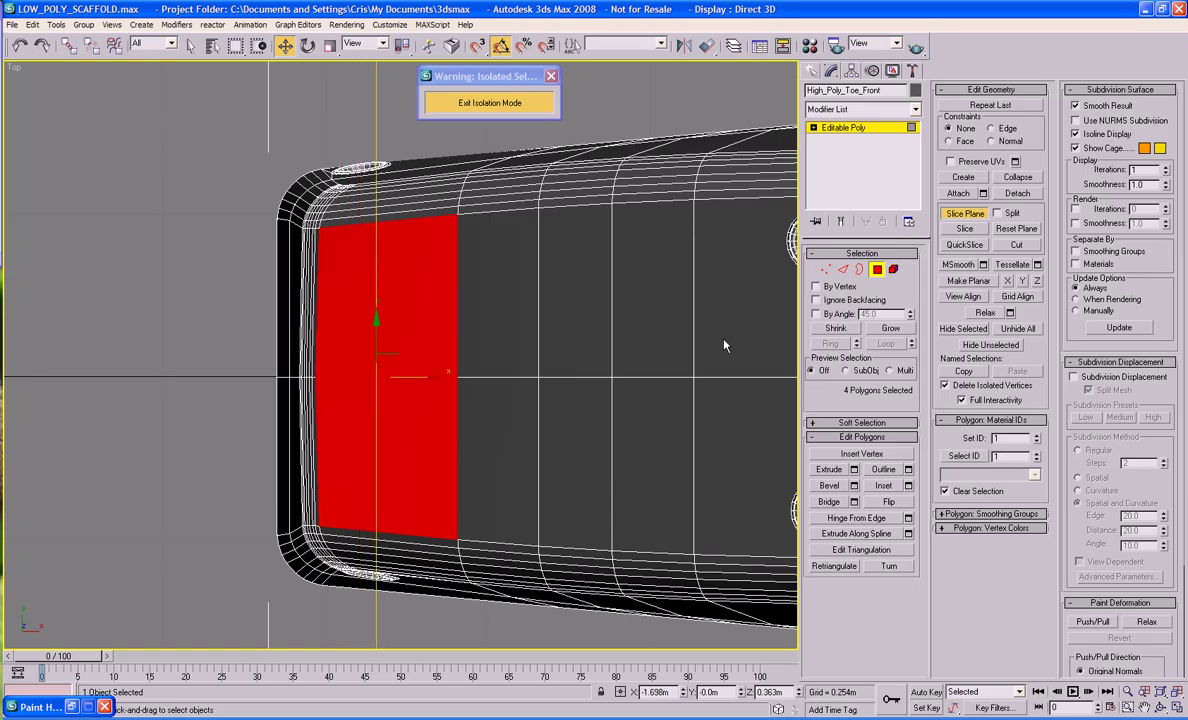
left_click(1022, 246)
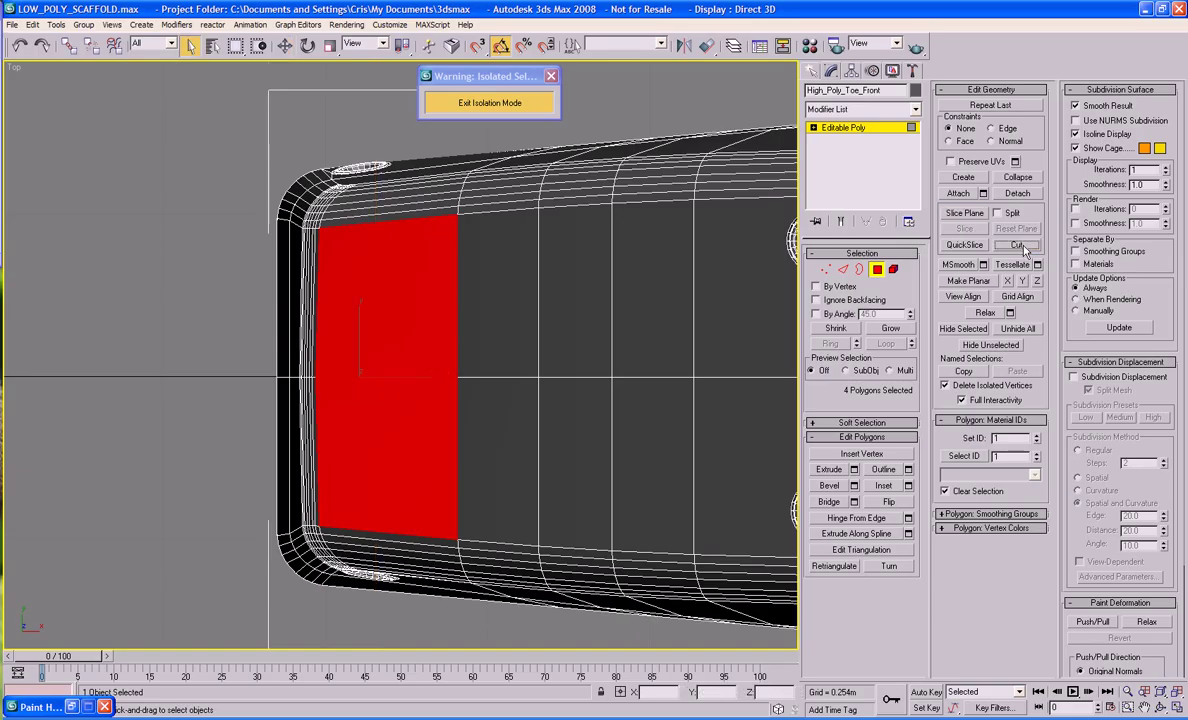
left_click(965, 213)
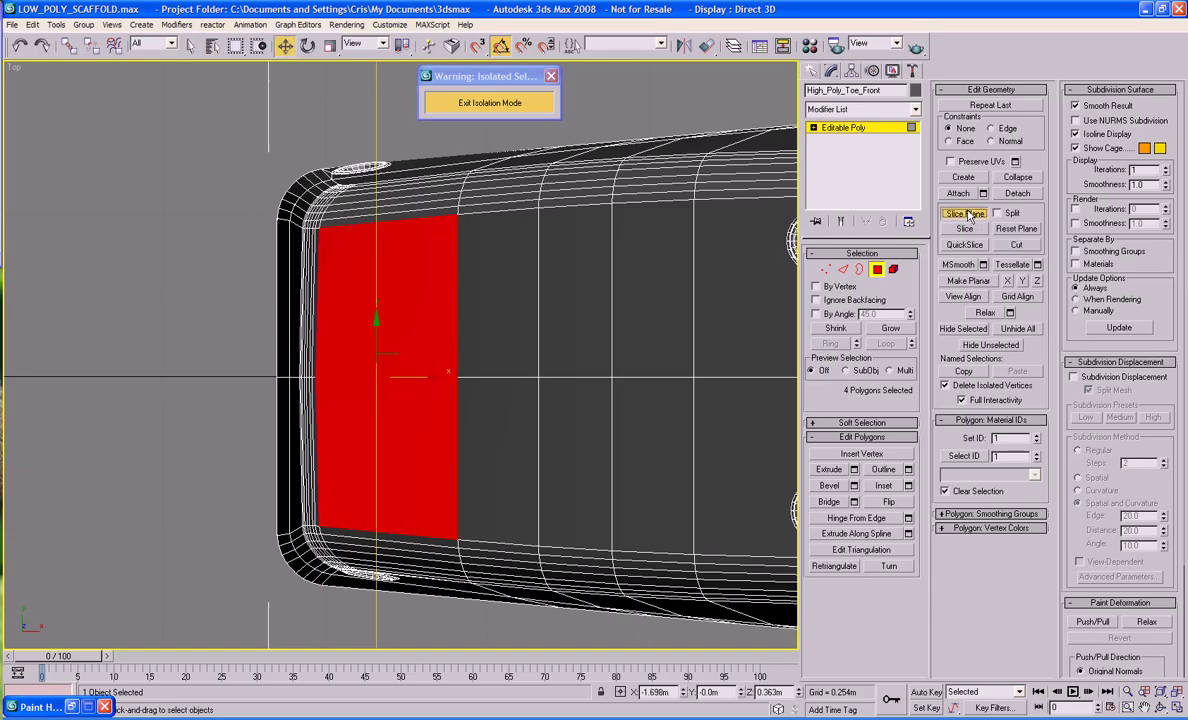
left_click(876, 270)
Select the strip polygon between the two slices on one half of the toe and slice it lengthwise near its outer edge.
middle_click_drag(512, 341, 624, 272, "alt")
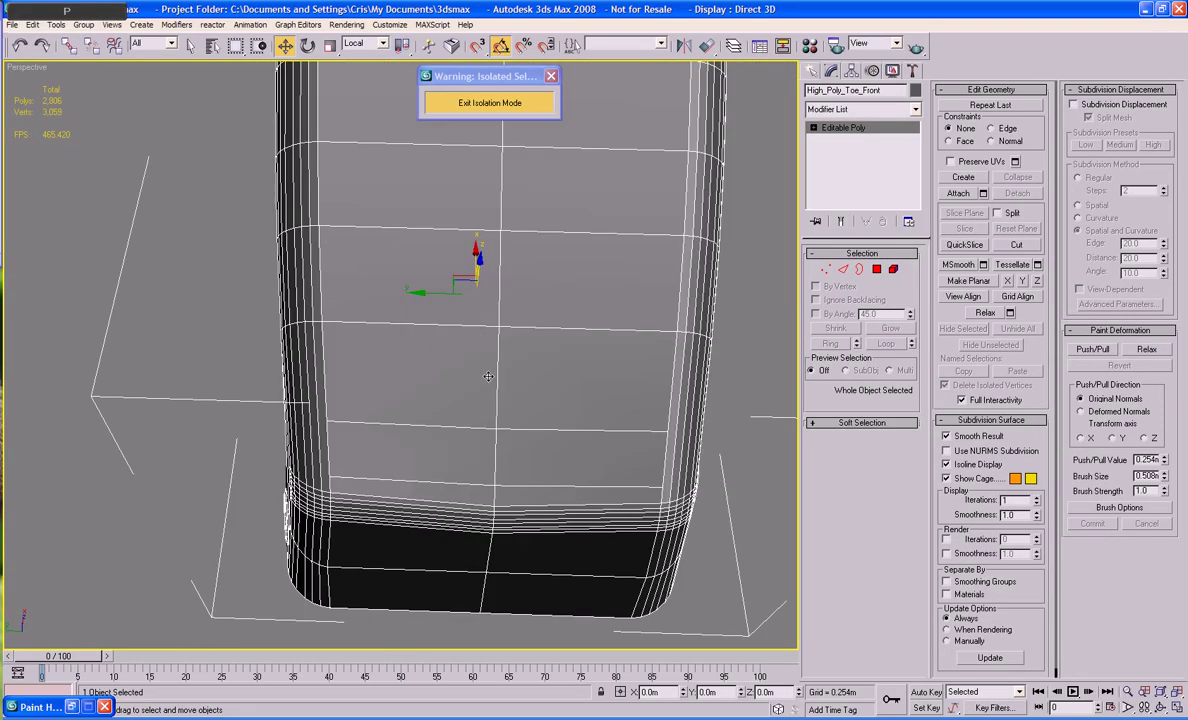
middle_click_drag(454, 350, 463, 266, "alt")
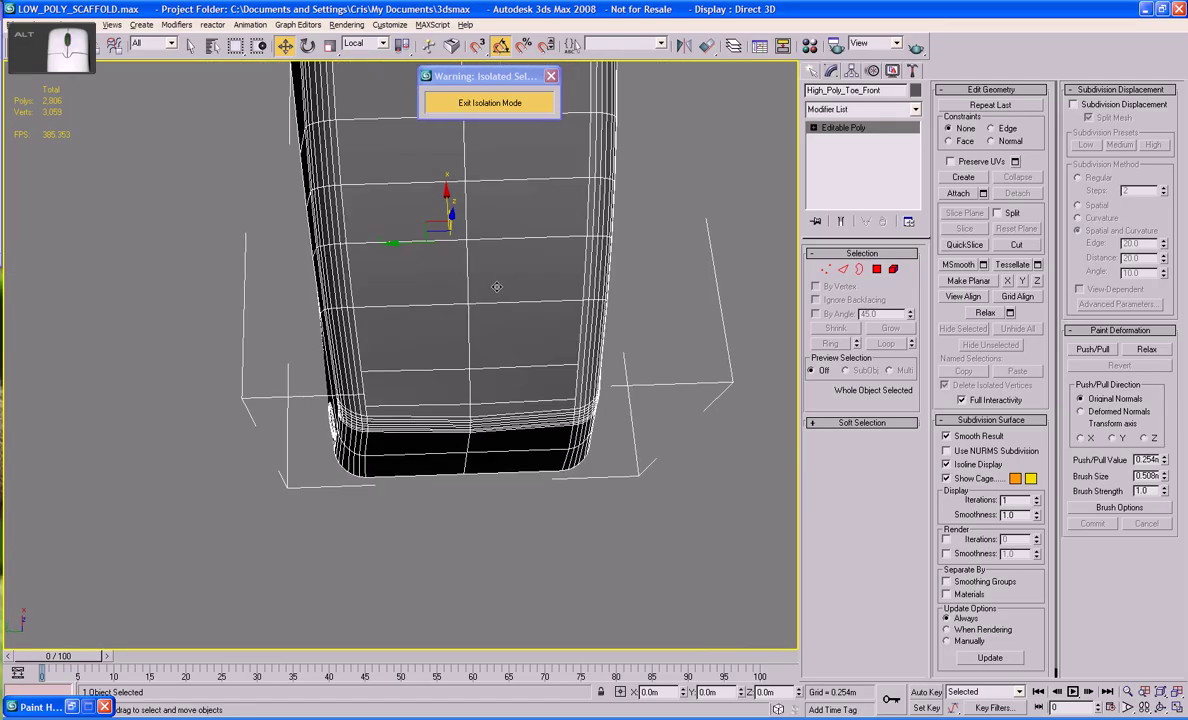
left_click(450, 384)
key("t")
key("z")
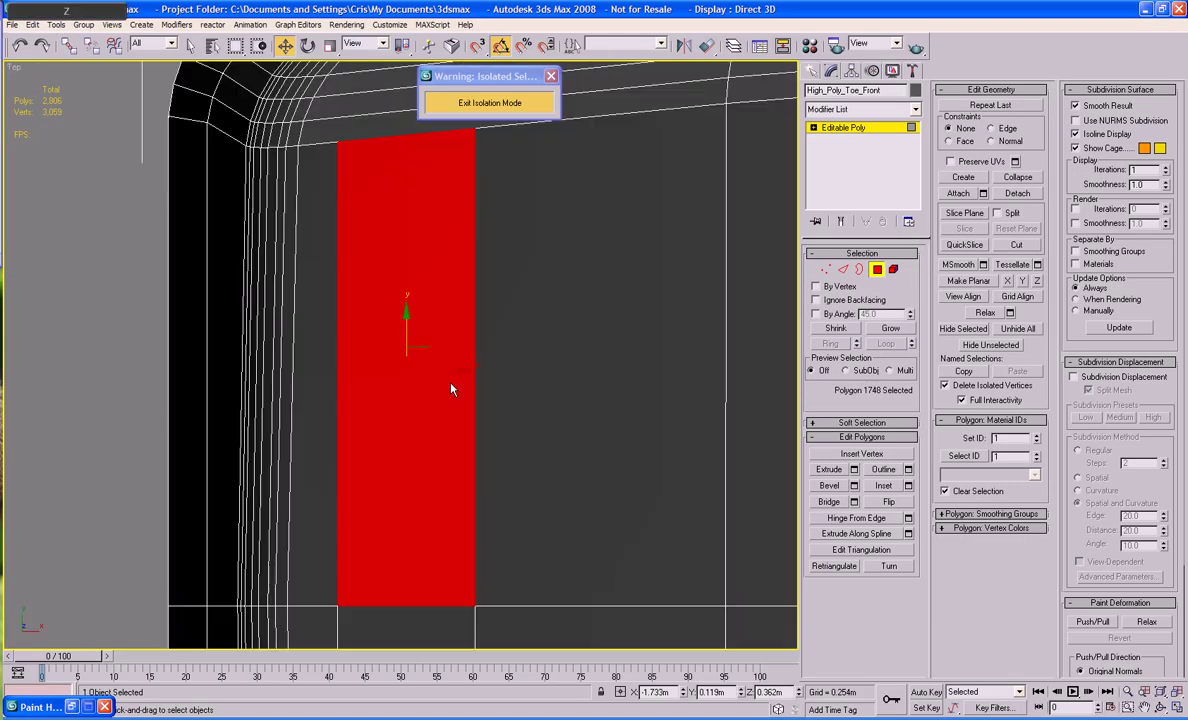
left_click(966, 214)
key("e")
left_click_drag(490, 560, 412, 150)
key("w")
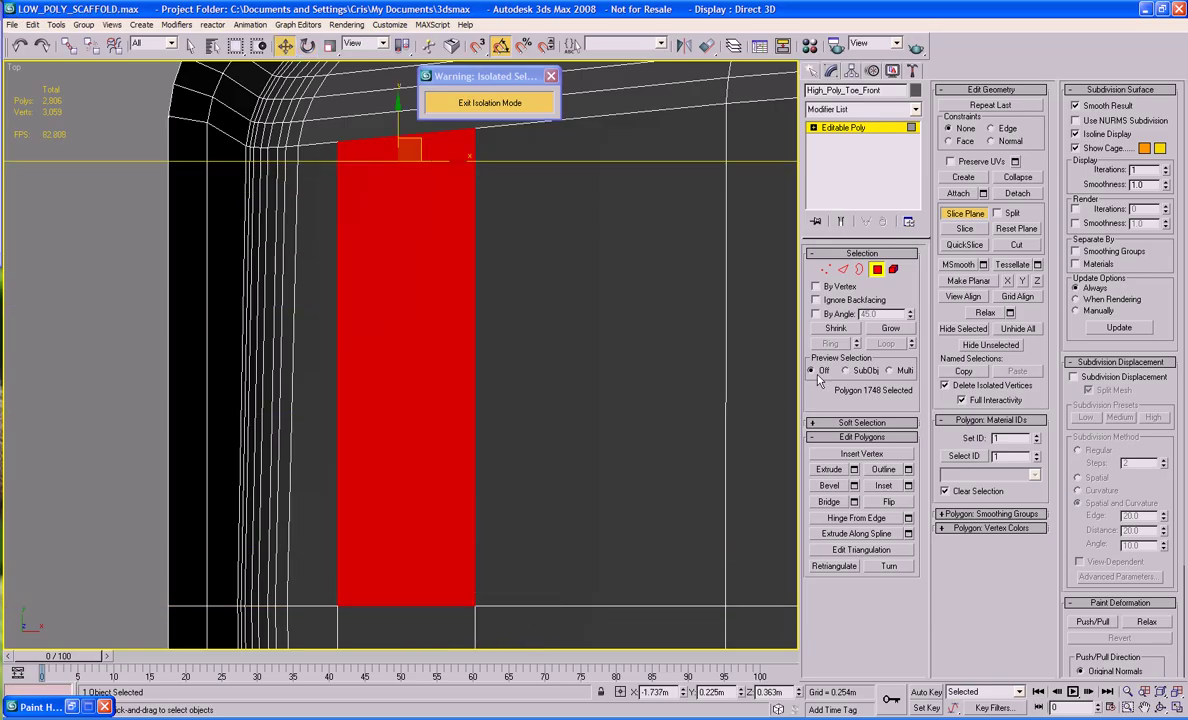
left_click(961, 231)
Move the slice plane along Y close to the toe's centreline, slice the strip again and finish slicing.
left_click_drag(405, 127, 398, 510)
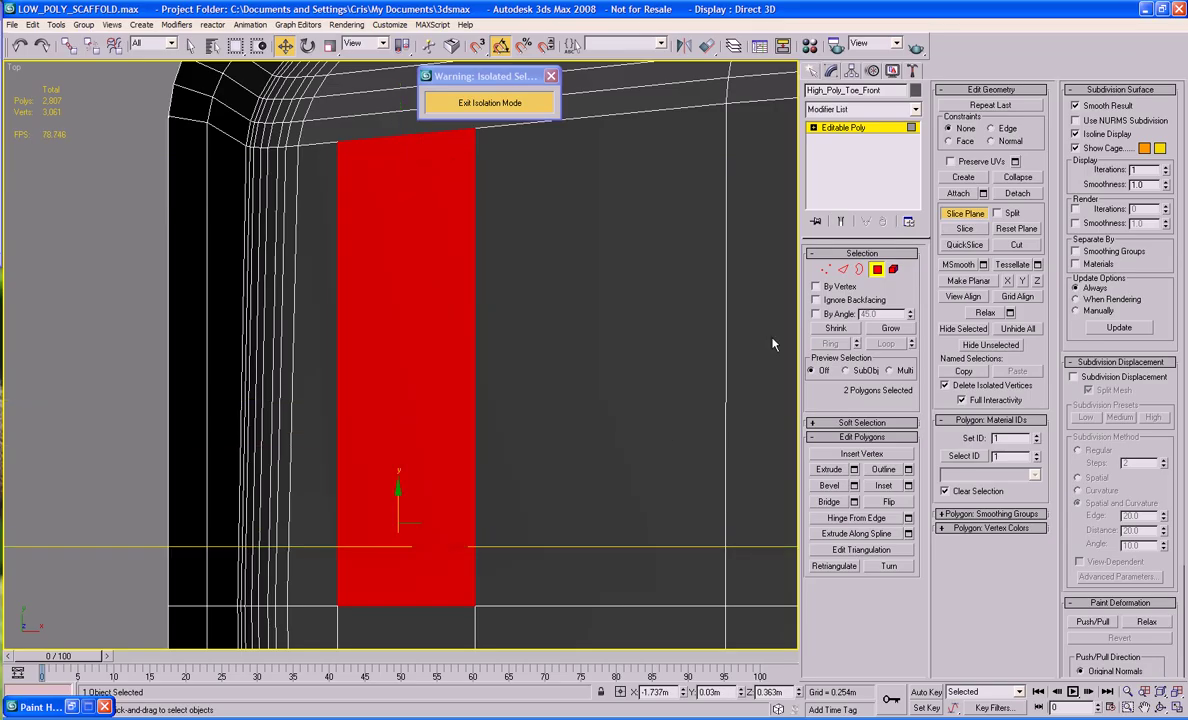
left_click(962, 229)
left_click(964, 214)
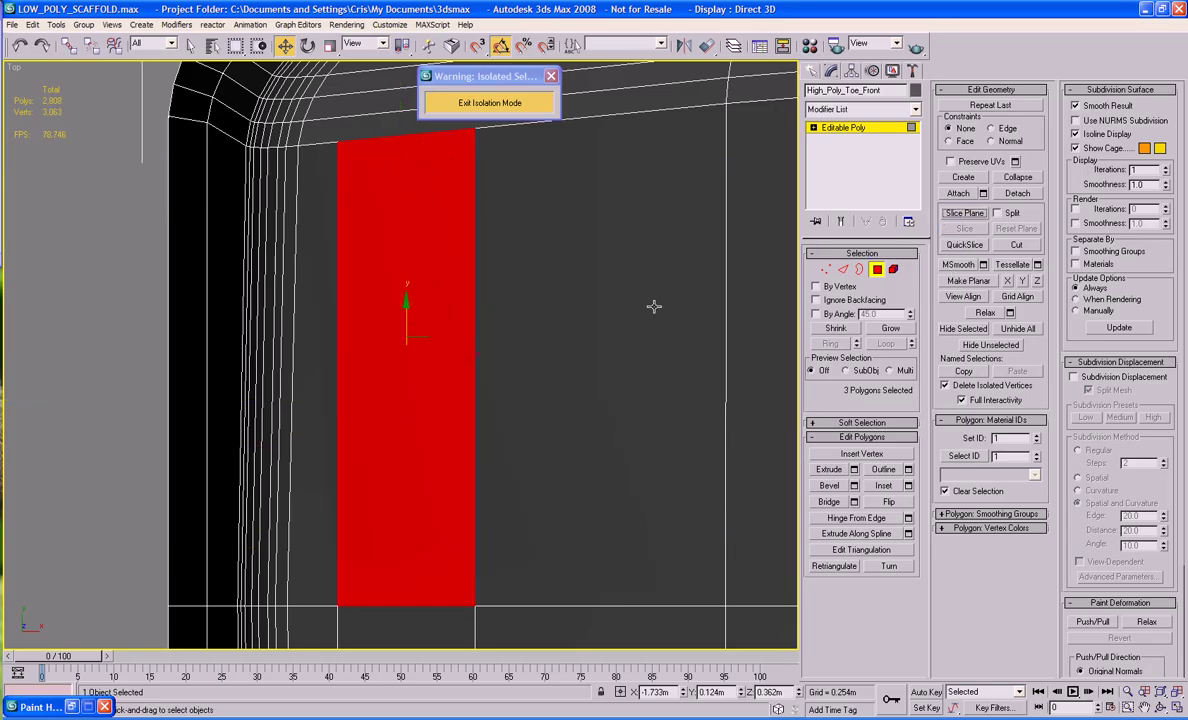
Select only the large middle polygon of the sliced strip on the toe's top face in the Perspective view.
key("p")
key("z")
middle_click_drag(401, 409, 586, 328, "alt")
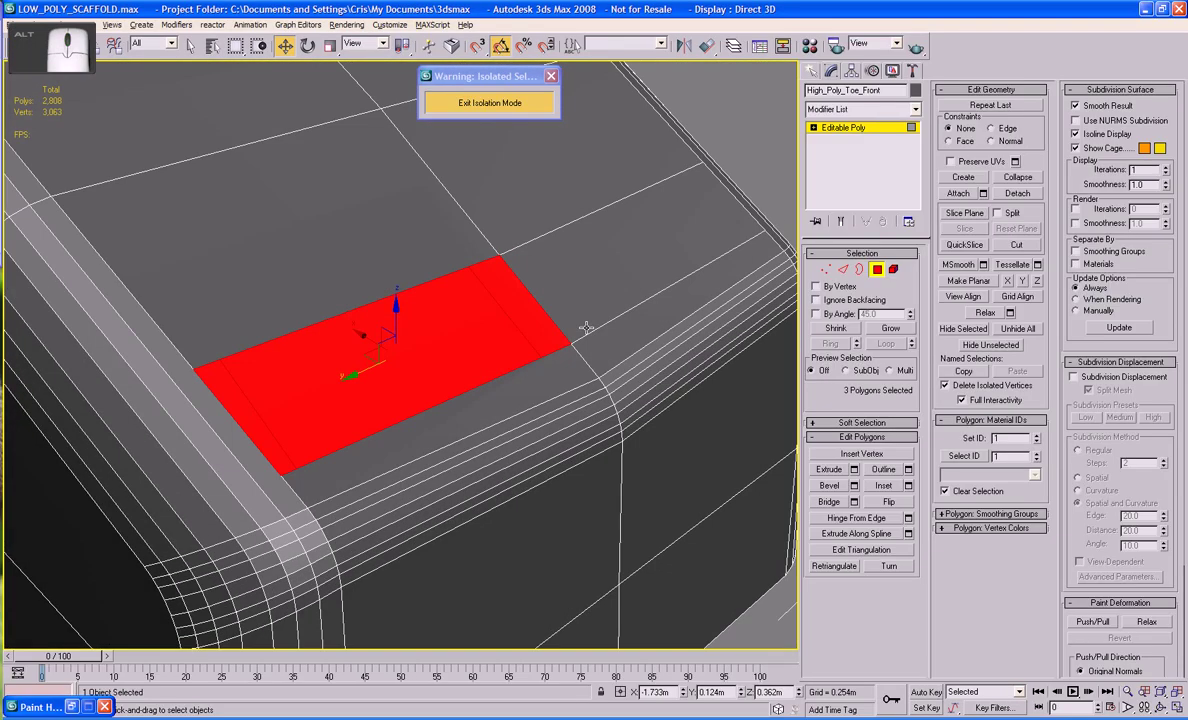
left_click(772, 164)
left_click(459, 308)
scroll(459, 308, "down", 4)
mouse_move(459, 308)
middle_mouse_down("alt")
mouse_move(511, 297)
mouse_move(466, 273)
mouse_move(463, 301)
middle_mouse_up("alt")
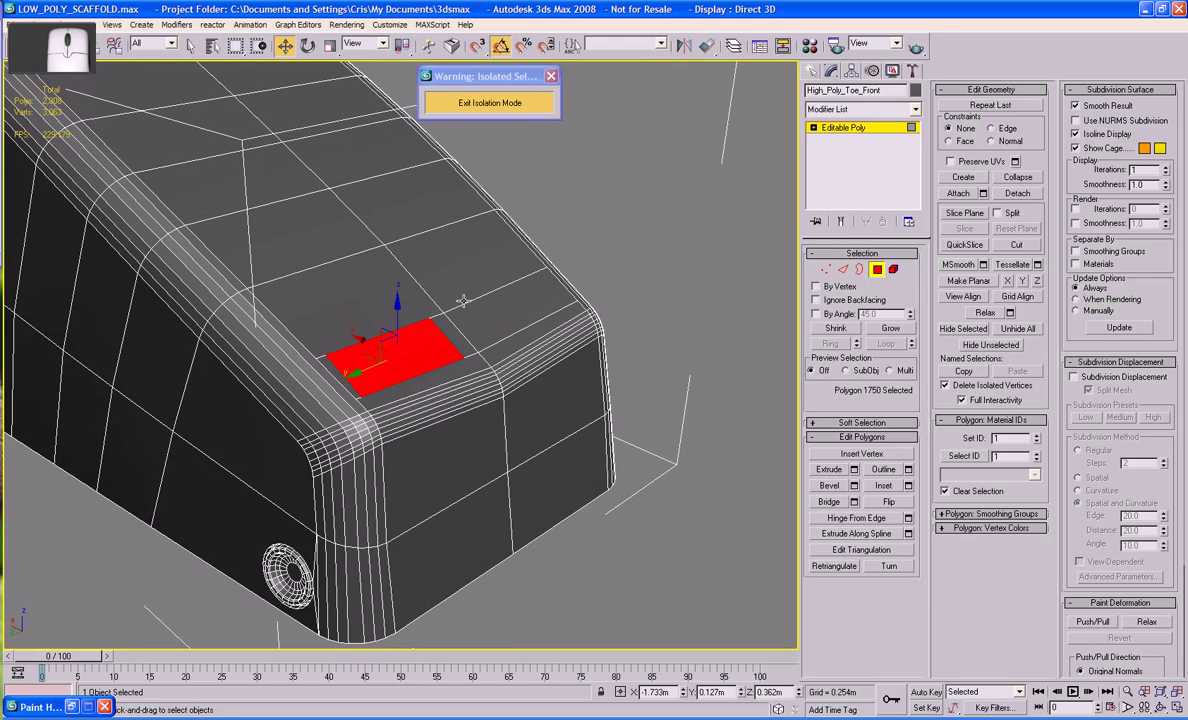
scroll(463, 301, "up", 3)
middle_click_drag(485, 236, 471, 294, "alt")
scroll(475, 302, "up", 4)
Try beveling the selected middle polygon into the toe freehand, and undo it.
left_click(829, 485)
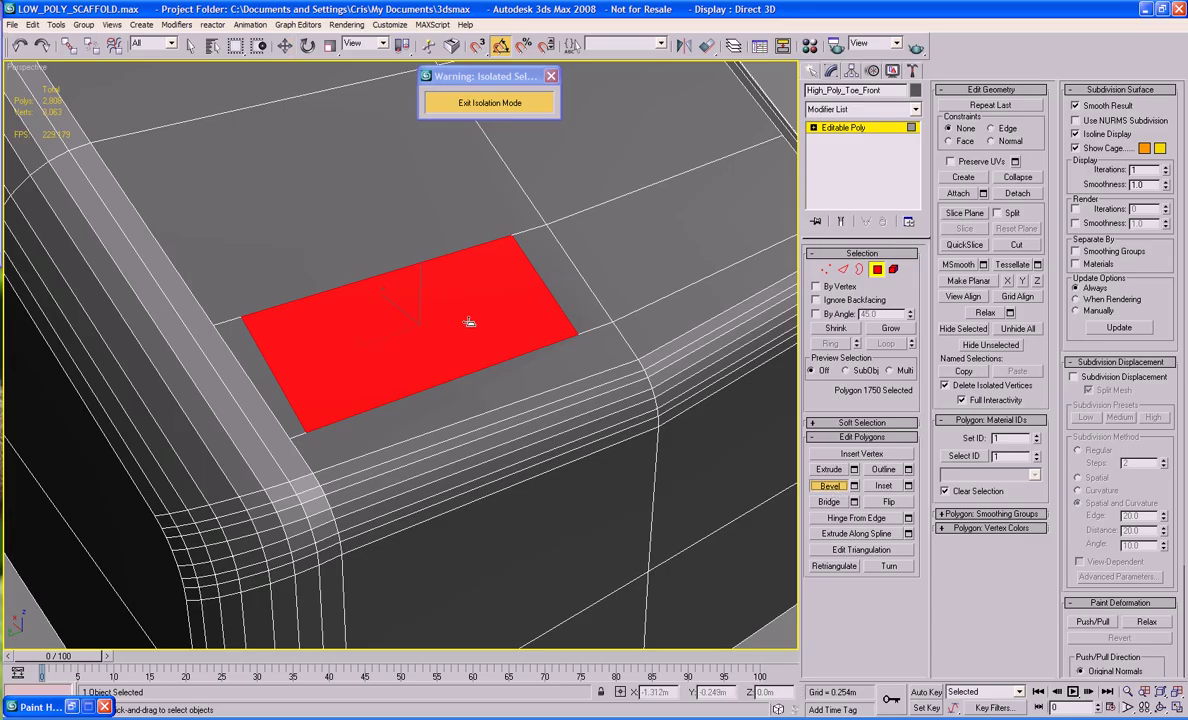
left_click_drag(464, 284, 464, 286)
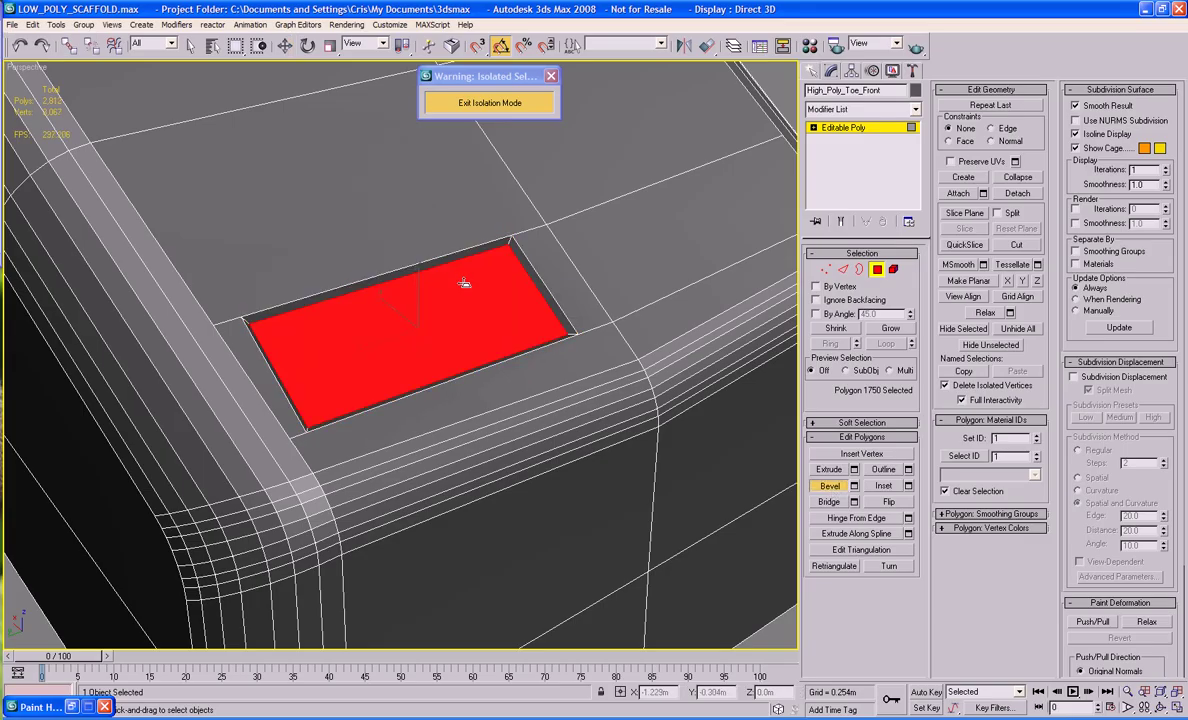
left_click_drag(464, 281, 464, 277)
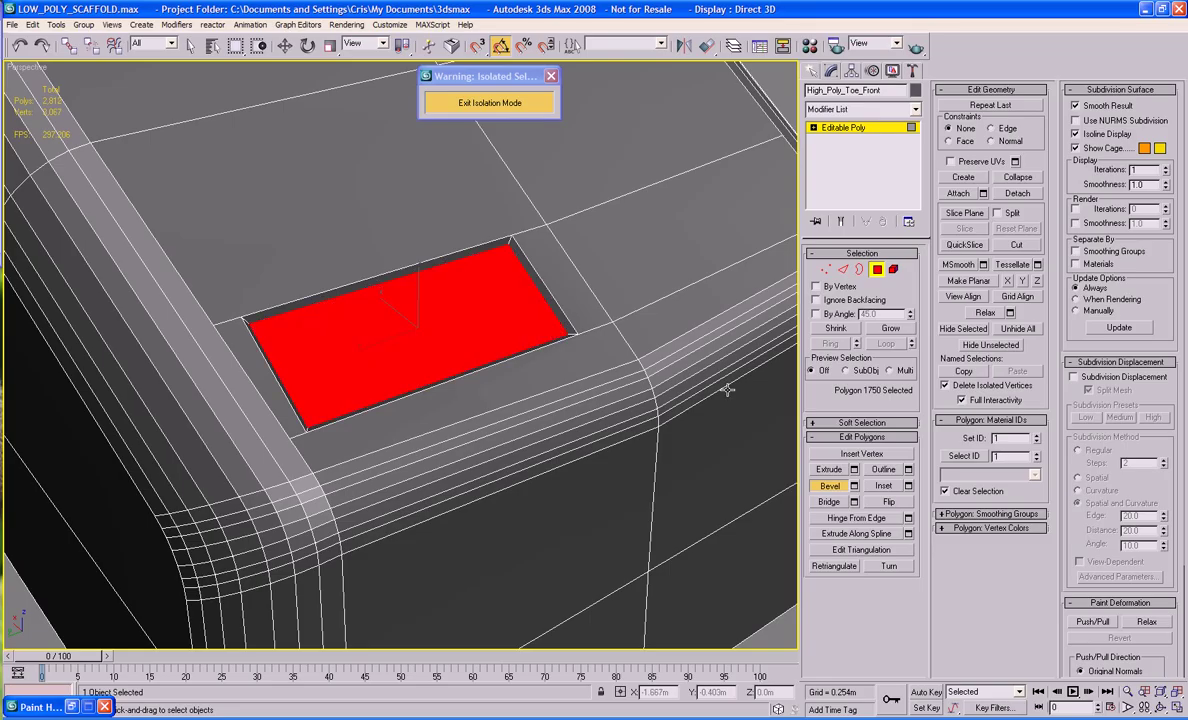
key("ctrl+z")
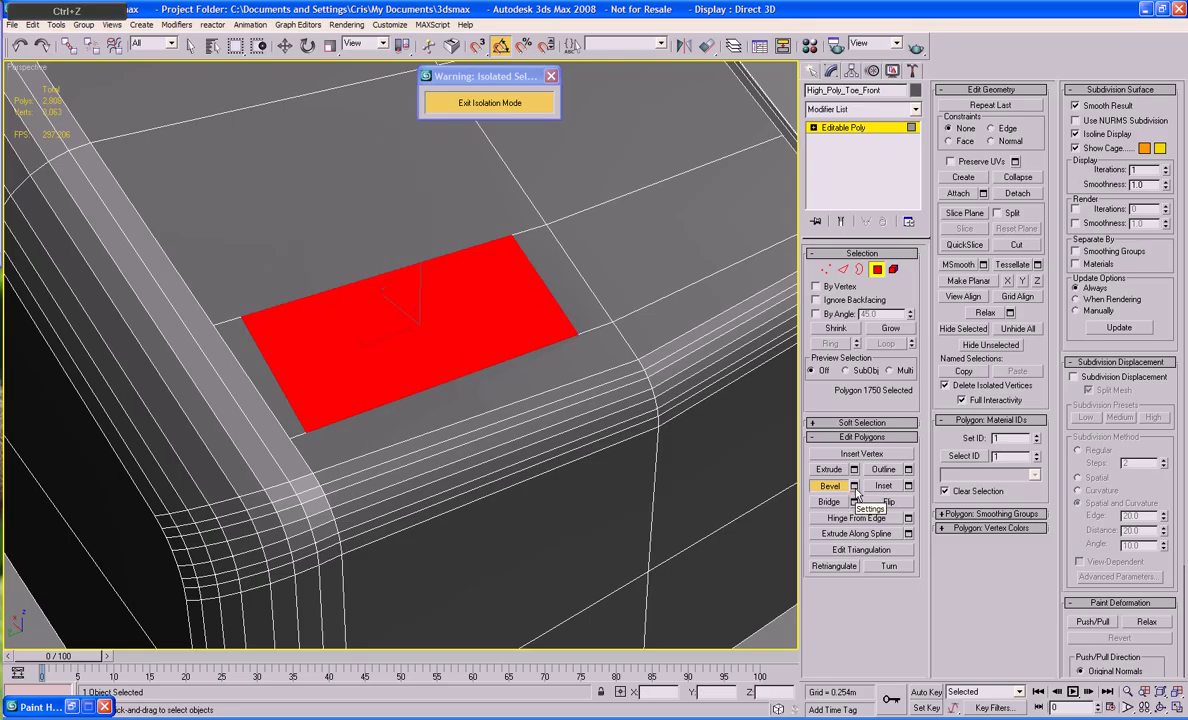
Bevel the selected polygon inward with a height of -0.004 m and an outline amount of -0.002 m.
left_click(855, 487)
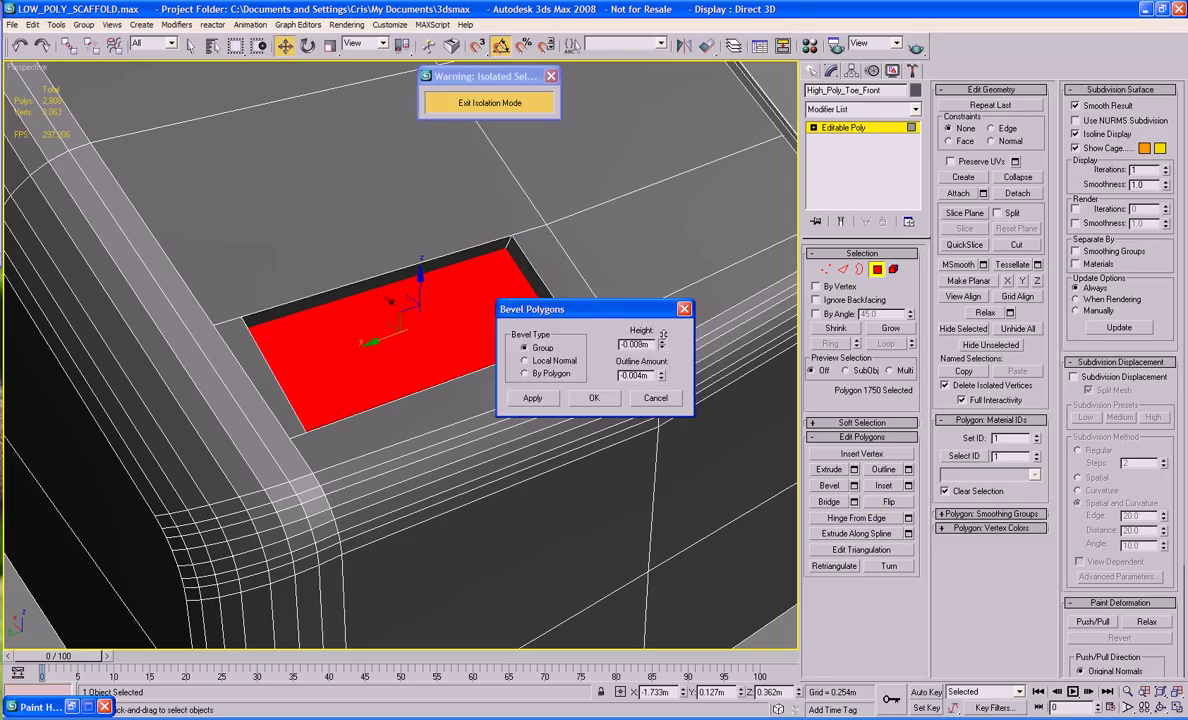
left_click_drag(663, 326, 663, 320)
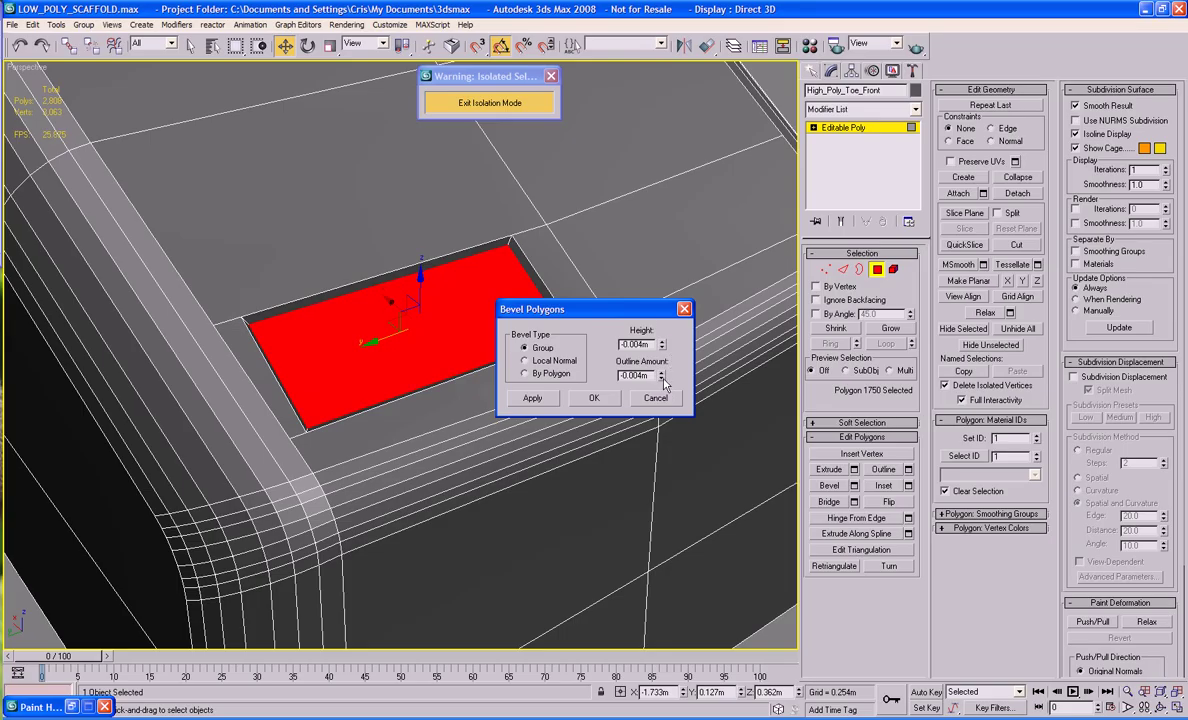
left_click_drag(661, 376, 661, 368)
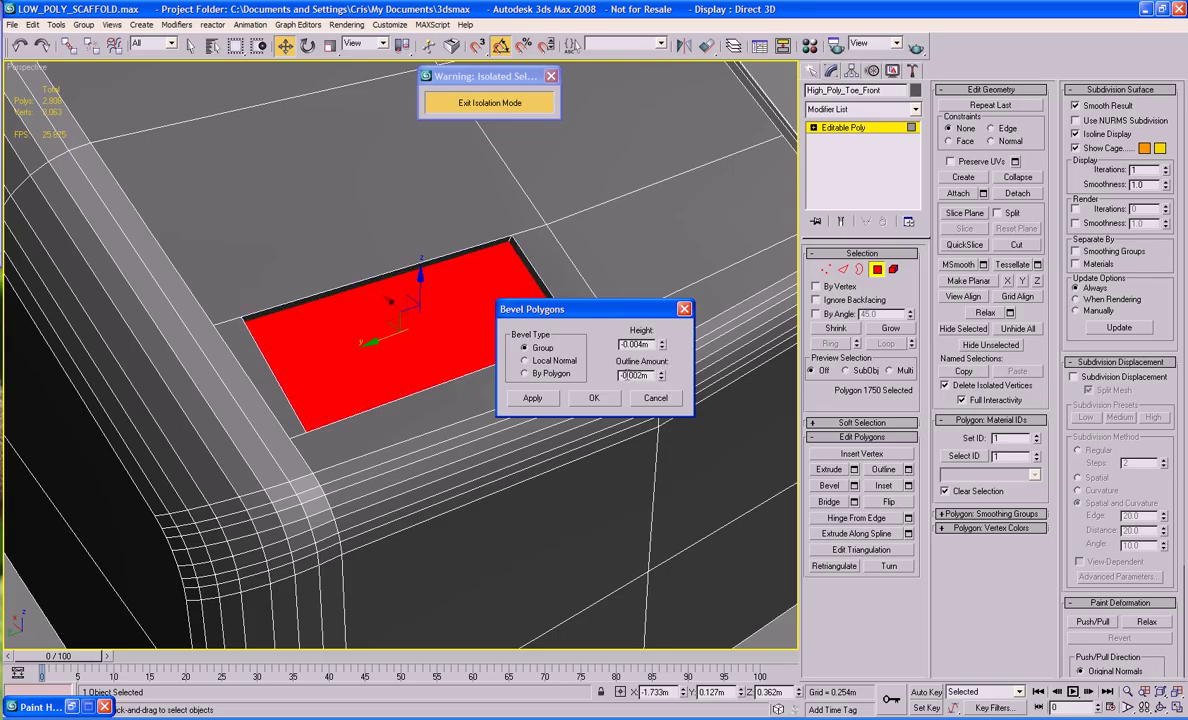
Add a second inward bevel with a height of -0.007 m and an outline amount of -0.002 m.
left_click(660, 347)
left_click(660, 347)
left_click(660, 347)
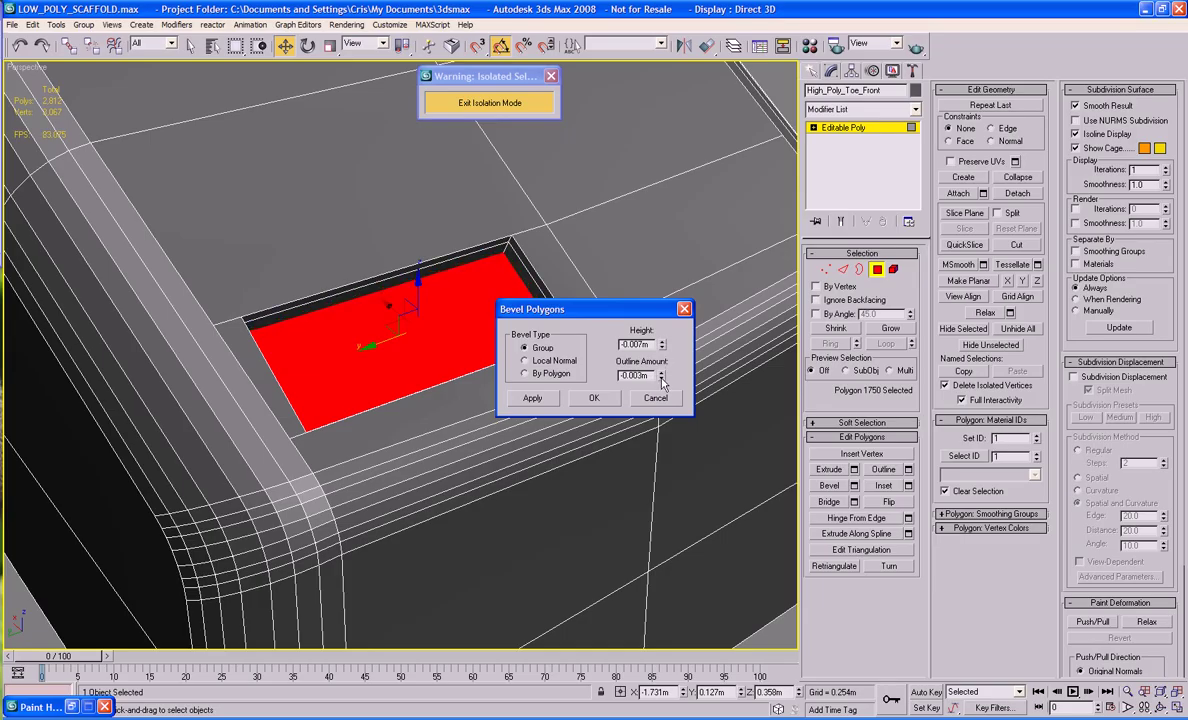
left_click(661, 372)
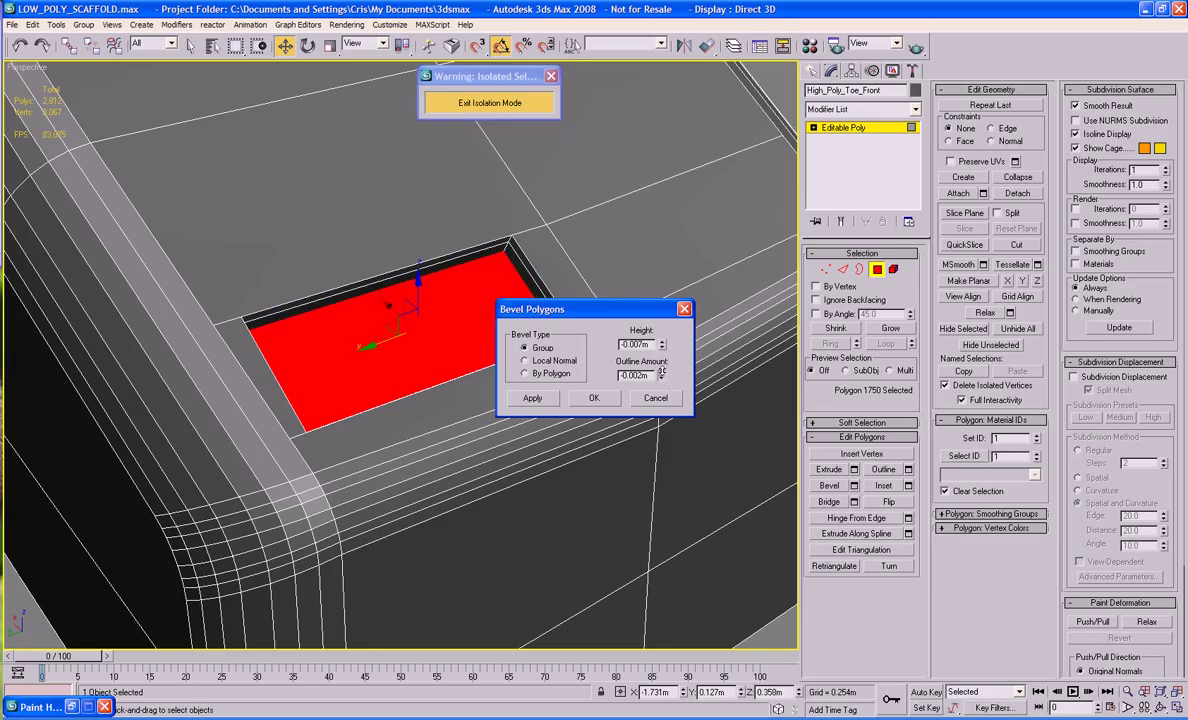
left_click(605, 402)
Select the recess's upper rim, floor outline and all corner edges, leaving the middle edge loop unselected.
middle_click_drag(581, 285, 600, 304)
scroll(583, 316, "up", 5)
left_click(843, 269)
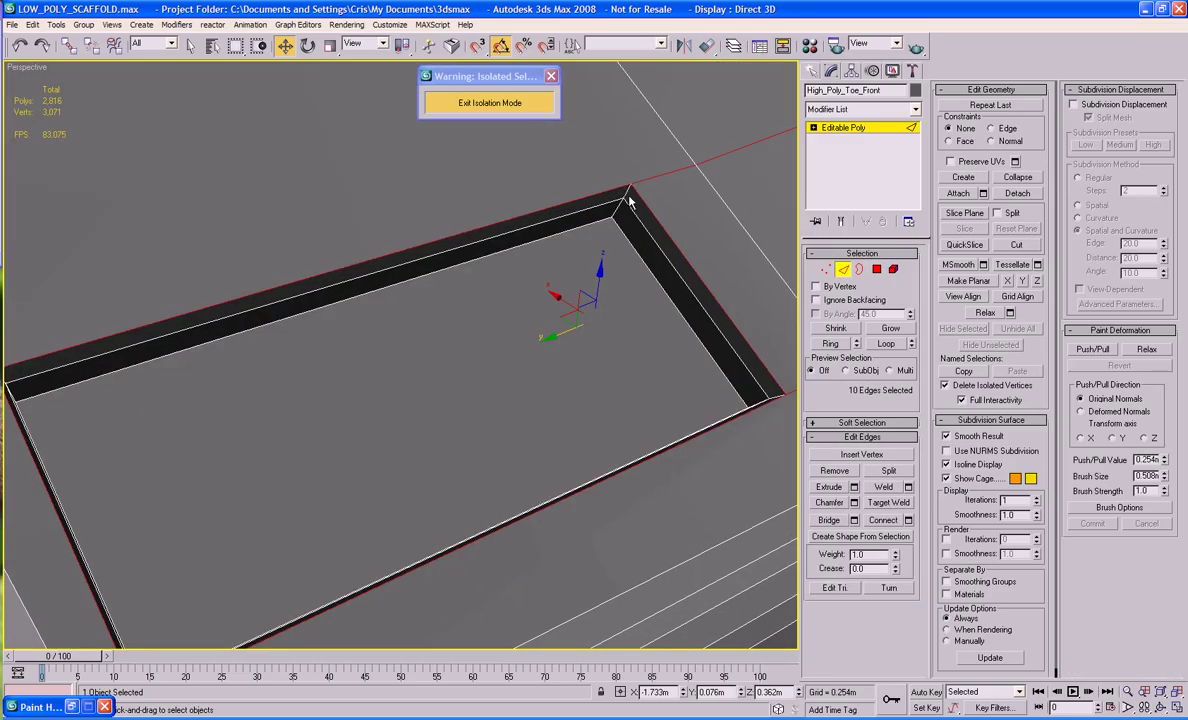
left_click(626, 205)
left_click(619, 224, "ctrl")
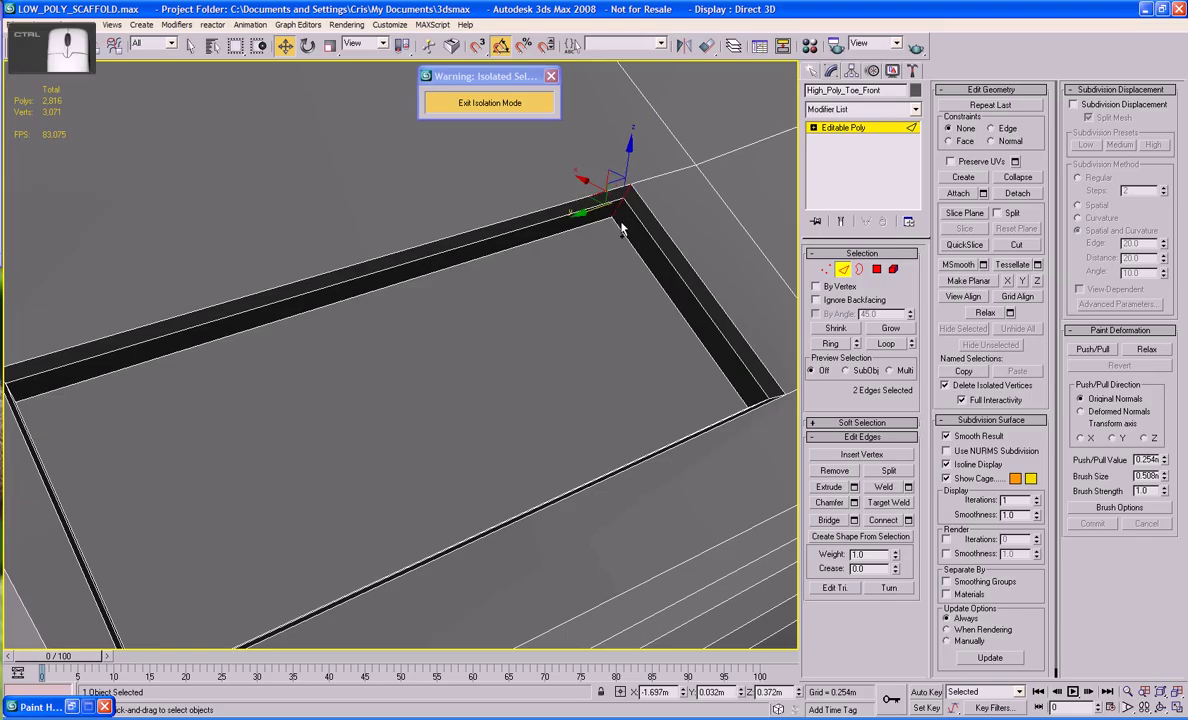
left_click(621, 227, "ctrl")
left_click(567, 228, "ctrl")
left_click(585, 197, "ctrl")
left_click(607, 204, "ctrl")
middle_click_drag(603, 202, 370, 300, "alt")
left_click(345, 249, "ctrl")
left_click(356, 322, "ctrl")
middle_click_drag(335, 345, 282, 328, "alt")
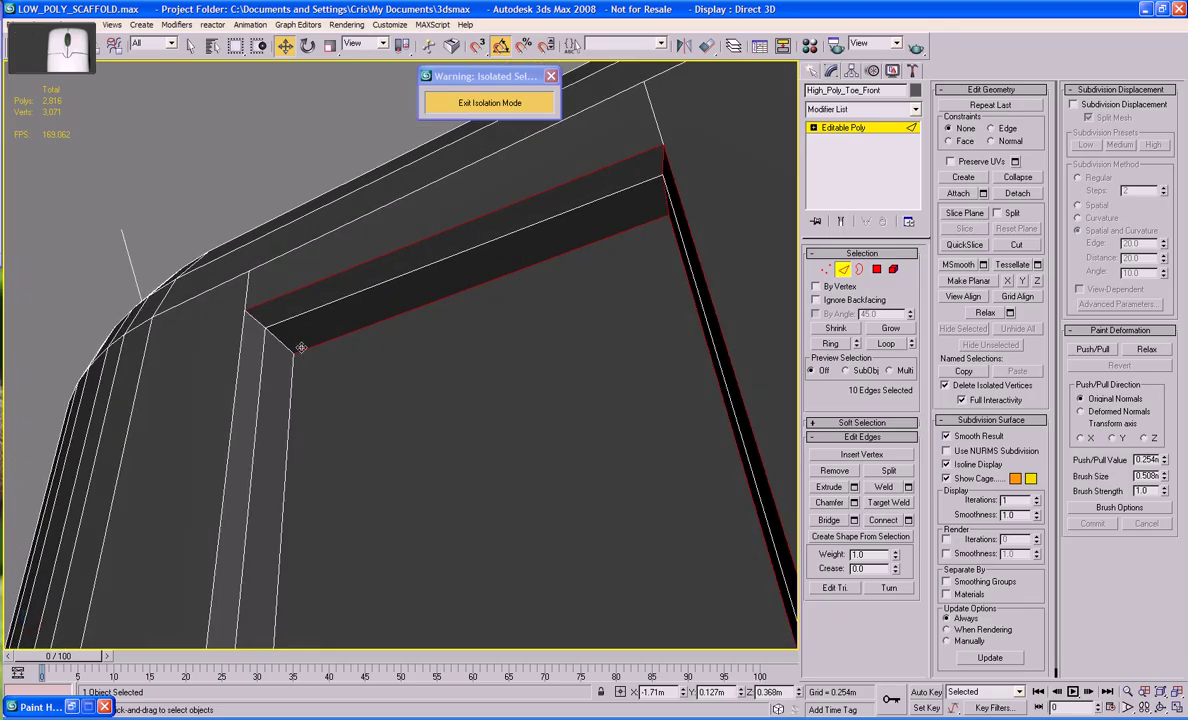
left_click(253, 322, "ctrl")
left_click(242, 333, "ctrl")
middle_click_drag(286, 384, 540, 340, "alt")
left_click(470, 280, "ctrl")
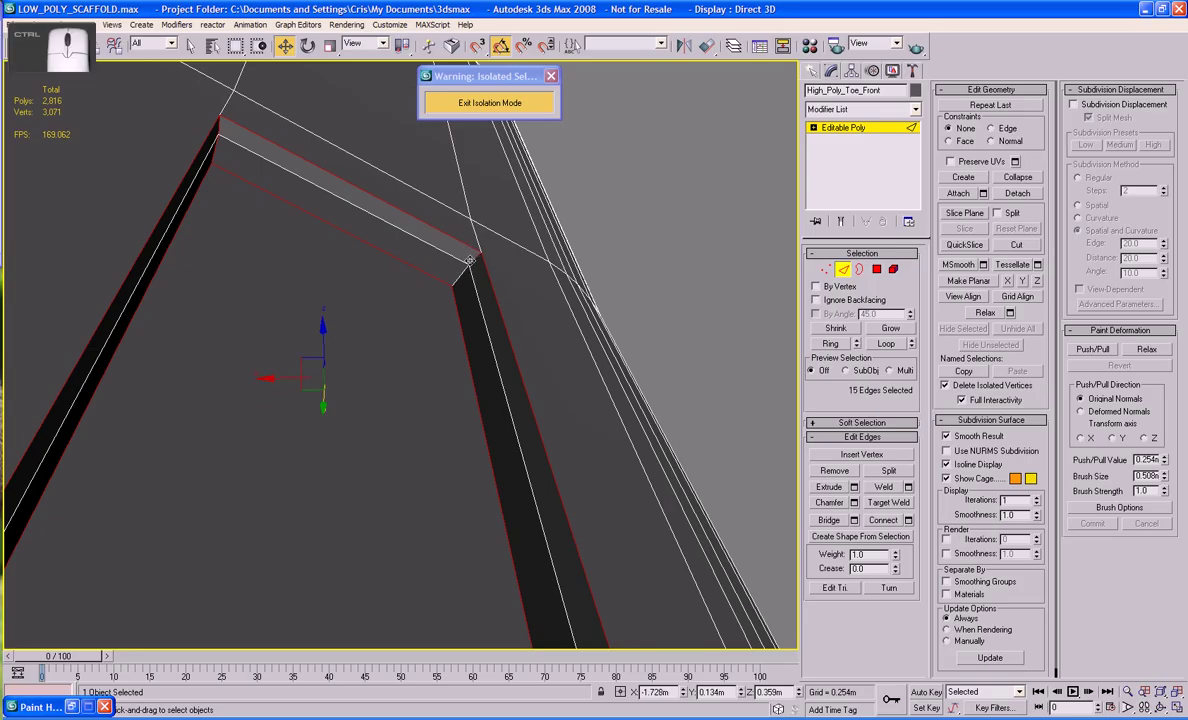
middle_click_drag(466, 268, 435, 344, "alt")
Chamfer the selected recess edges by a tiny amount, displayed as 0.0 m, with one segment, and leave edge editing.
left_click(854, 502)
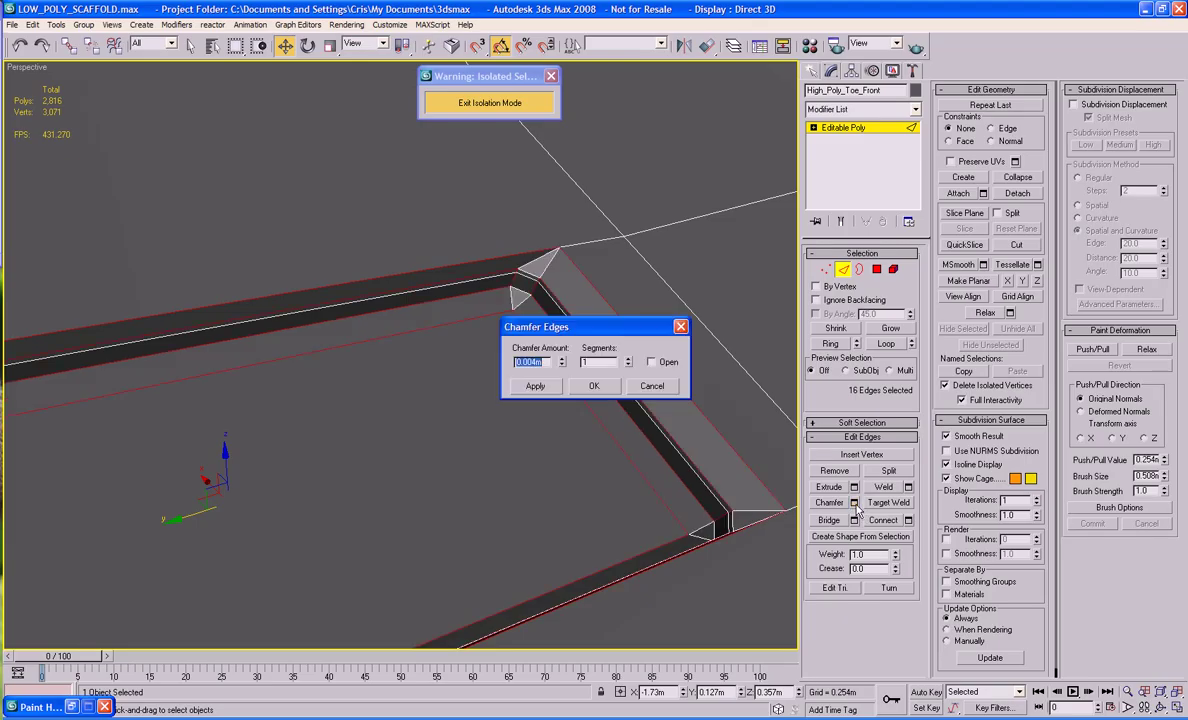
left_click_drag(563, 367, 564, 369)
middle_click_drag(508, 345, 594, 390, "alt")
scroll(563, 365, "down", 2)
left_click_drag(563, 364, 562, 365)
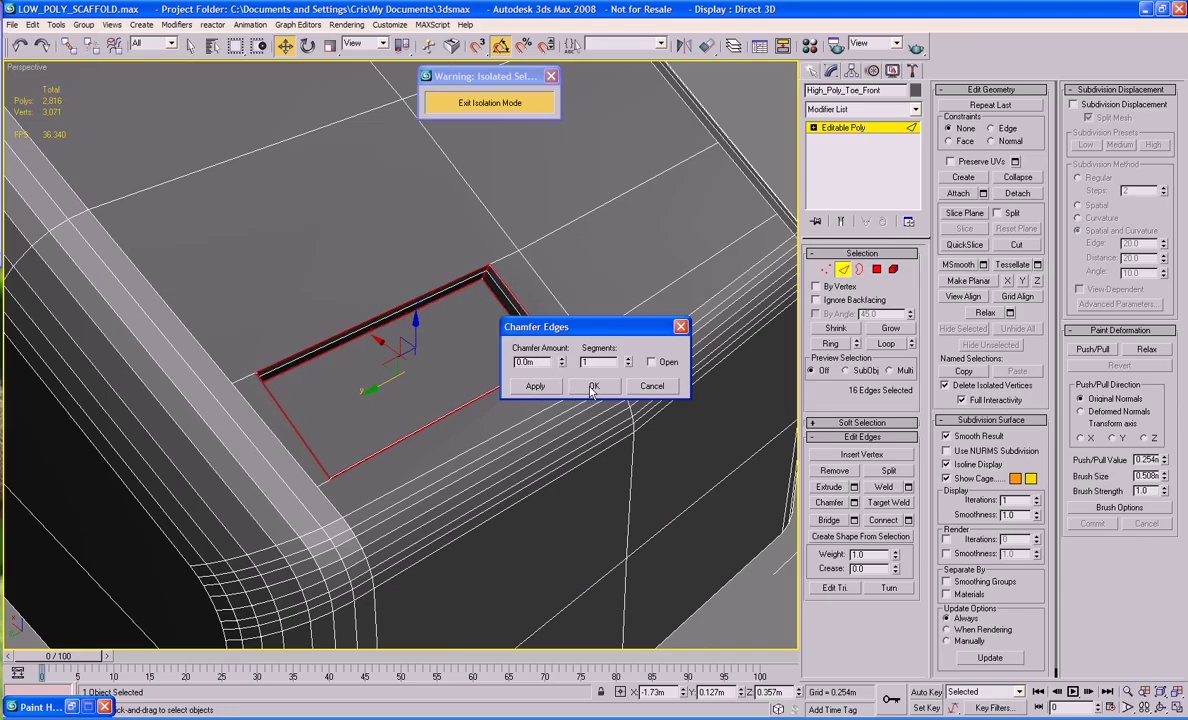
left_click(594, 386)
left_click(845, 272)
Deselect the toe and examine the shading of its new recess and surrounding surfaces.
scroll(571, 346, "down", 4)
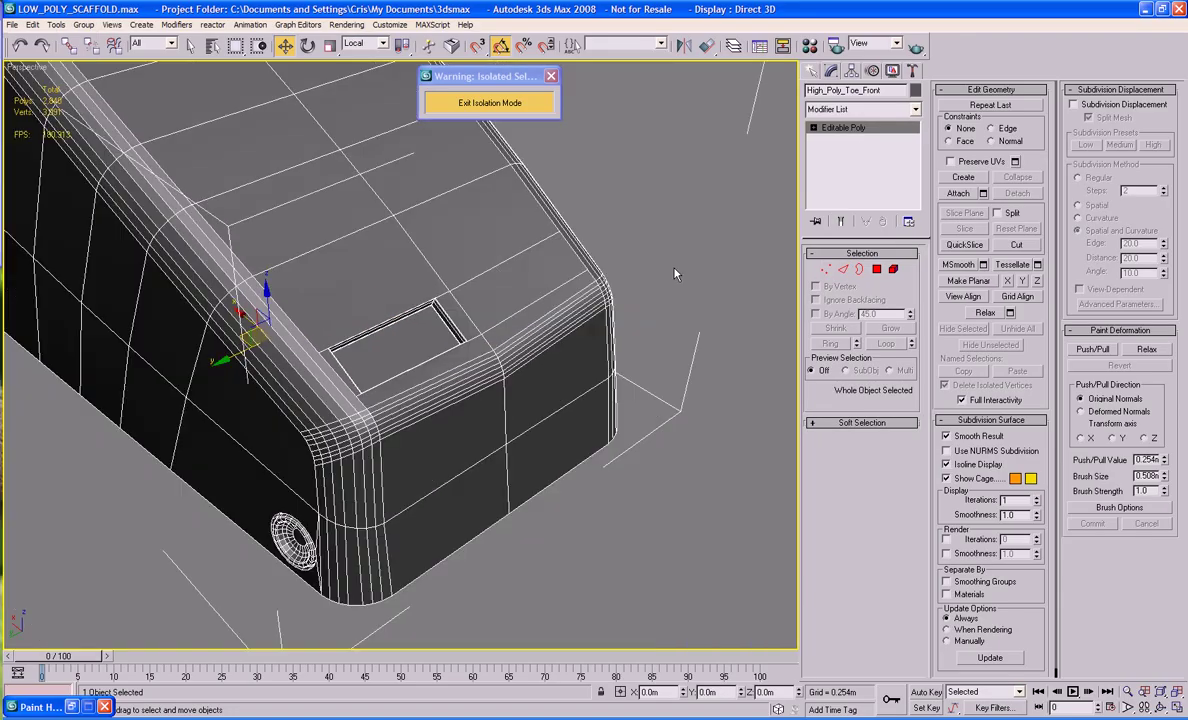
left_click(684, 261)
middle_click_drag(684, 261, 626, 257, "alt")
scroll(630, 273, "down", 4)
scroll(641, 341, "down", 2)
middle_click_drag(641, 341, 562, 342, "alt")
scroll(631, 326, "up", 2)
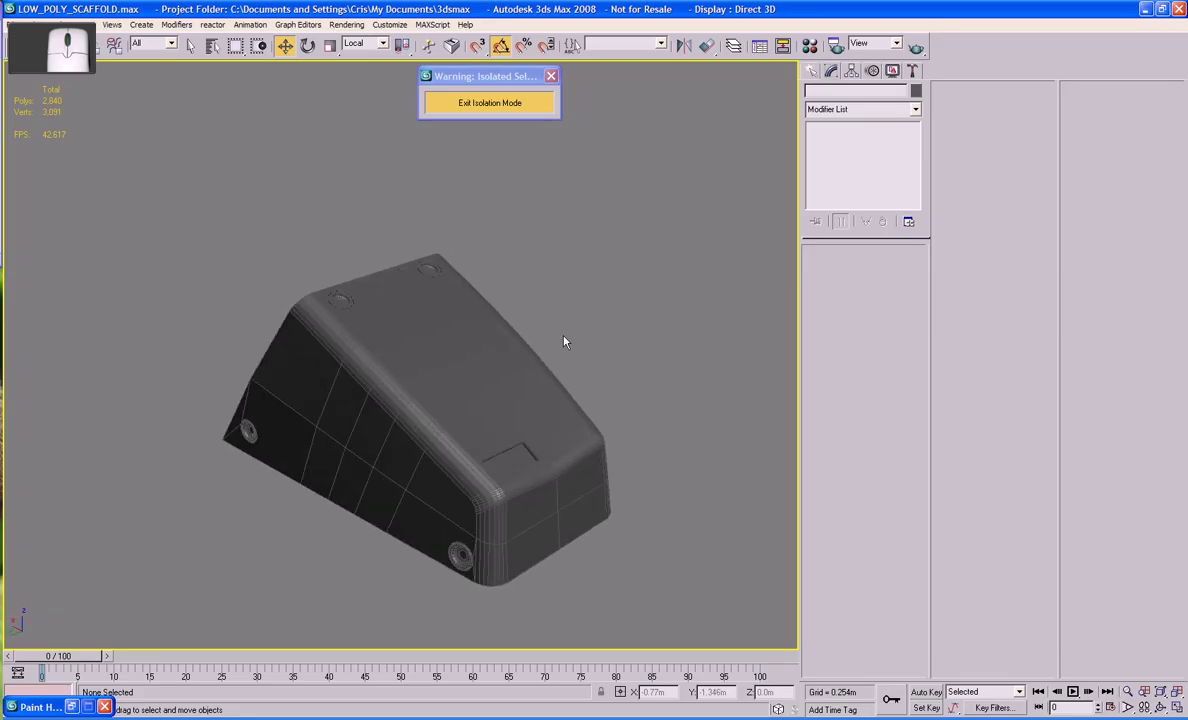
Add a Smooth modifier to the front toe.
left_click(504, 329)
left_click(858, 109)
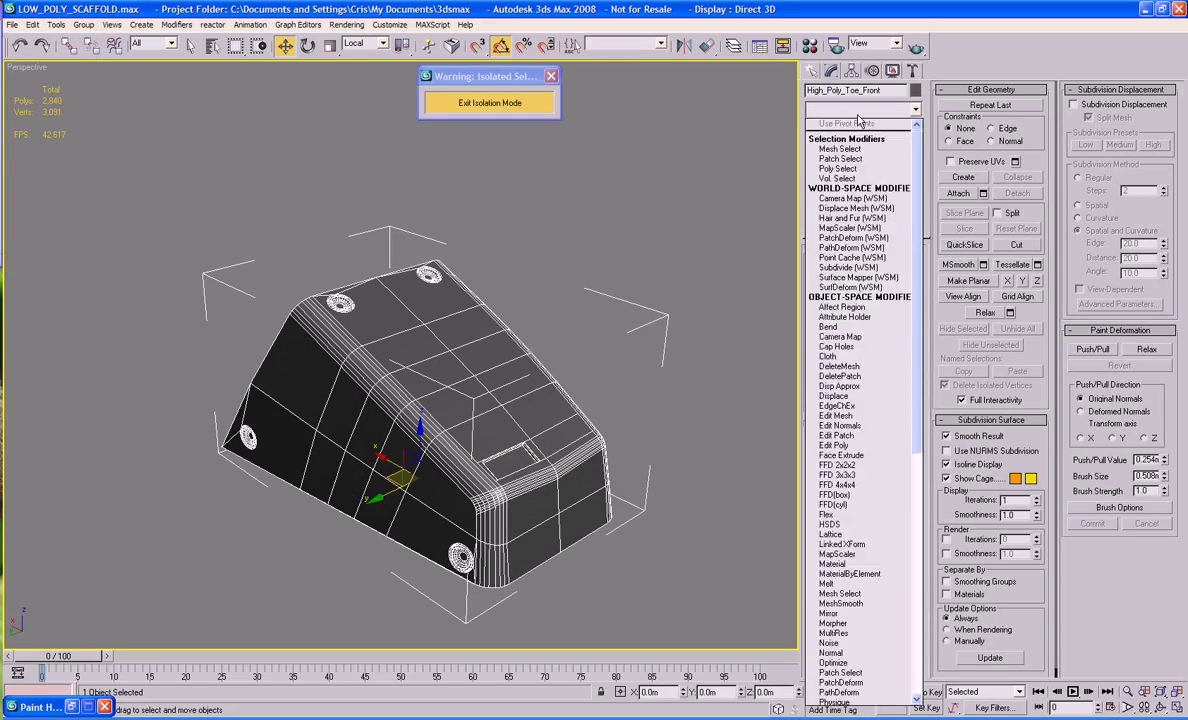
key("s")
key("s")
key("s")
key("s")
key("s")
key("s")
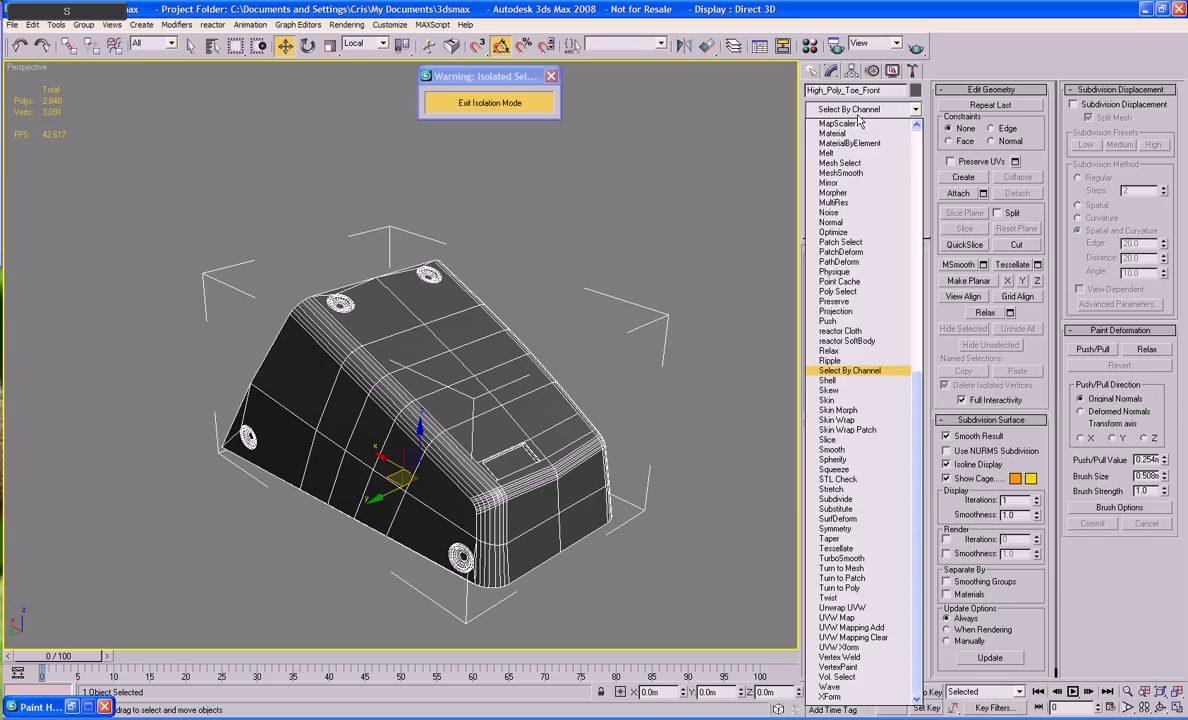
key("s")
key("s")
key("s")
key("s")
key("s")
key("s")
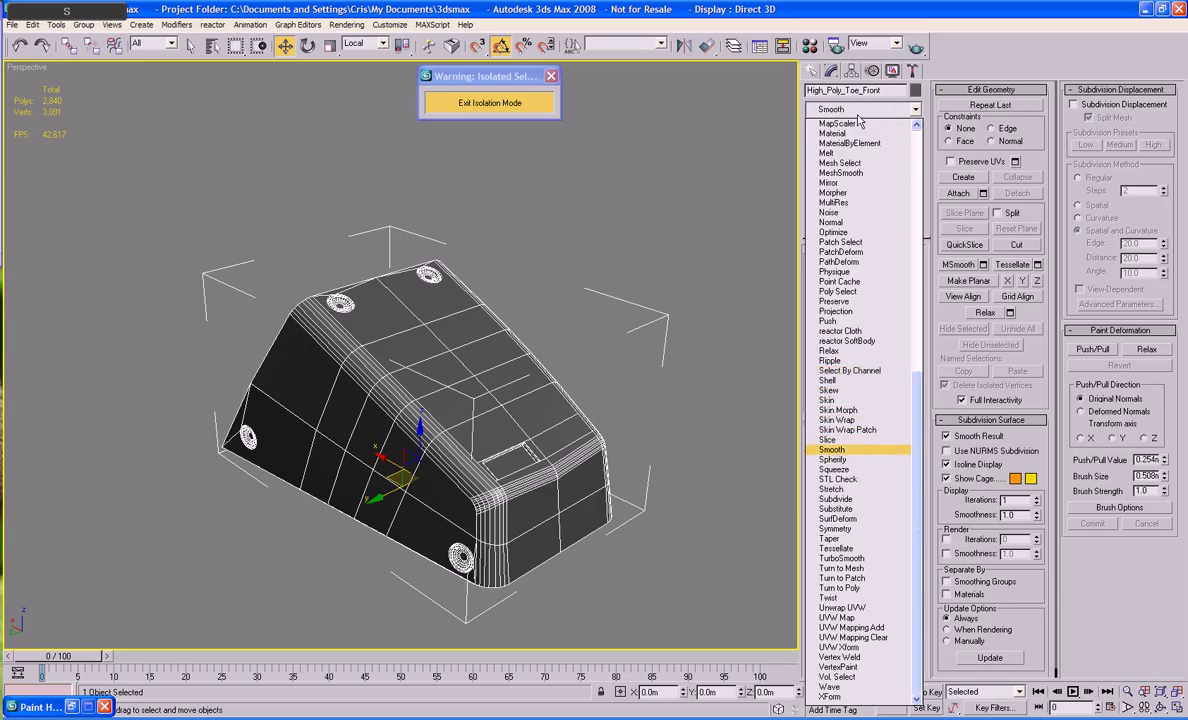
key("Return")
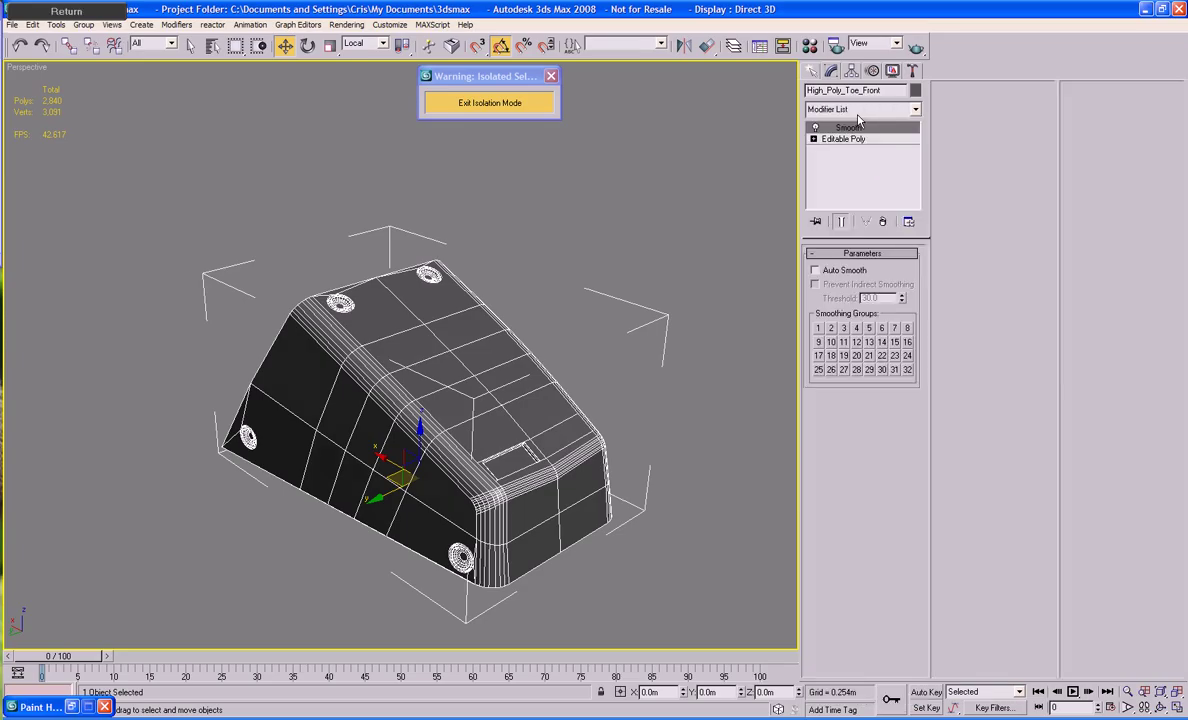
Enable Auto Smooth on the toe's Smooth modifier with a threshold of 23.5.
left_click(814, 270)
double_click(886, 298)
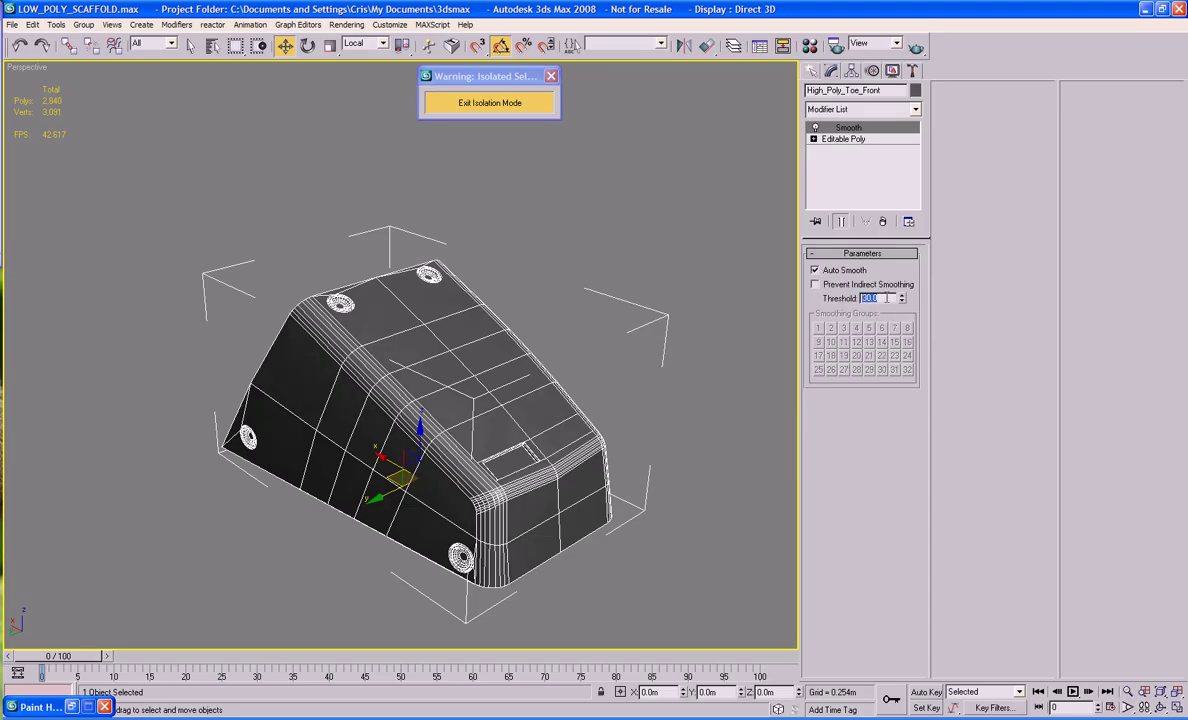
type("23.5")
key("Tab")
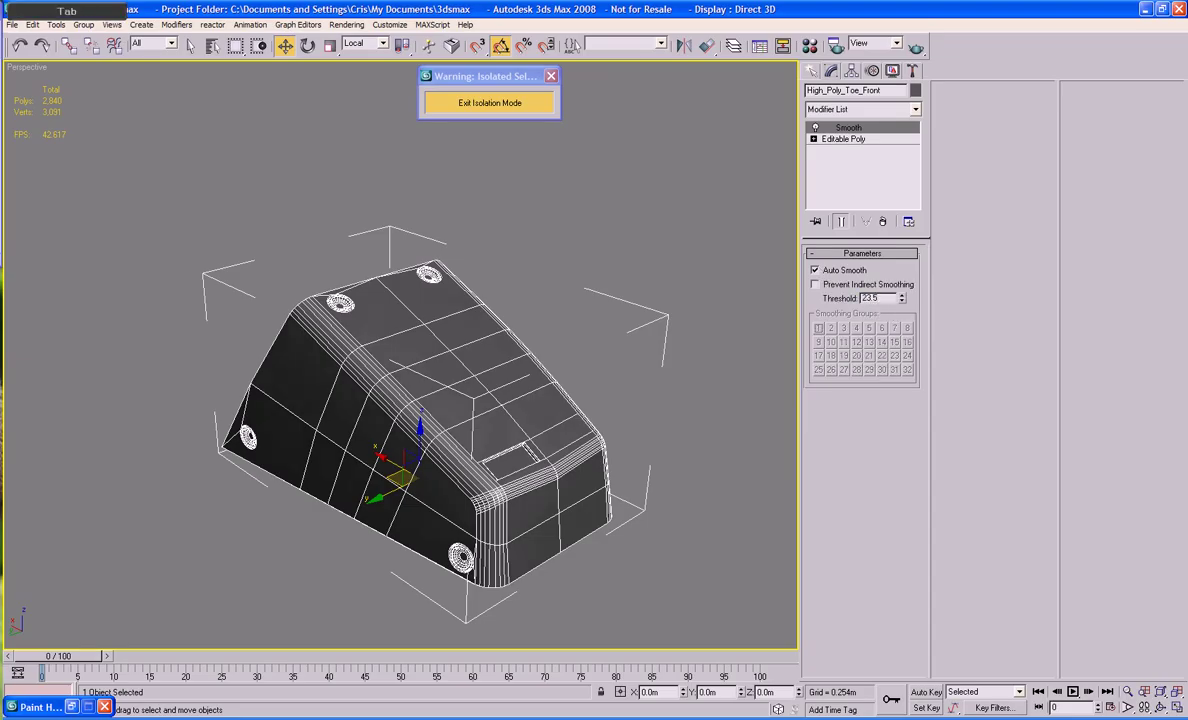
Turn off the edged-faces display and convert the smoothed toe to an Editable Poly.
key("F4")
right_click(508, 349)
mouse_move(562, 482)
middle_click_drag(700, 348, 676, 358, "alt")
right_click(472, 383)
mouse_move(545, 492)
left_click(609, 524)
middle_click_drag(609, 524, 645, 195, "alt")
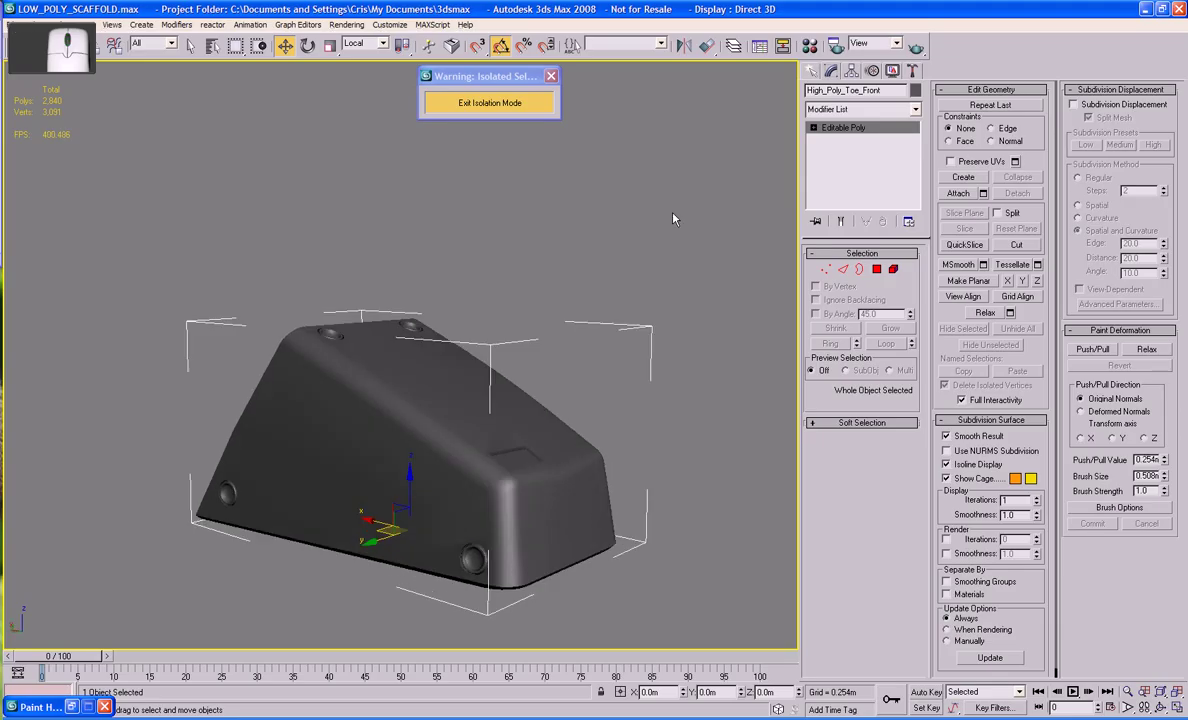
Exit isolation mode and deselect the toe to show the whole foot.
left_click(489, 102)
left_click(488, 206)
scroll(627, 301, "down", 4)
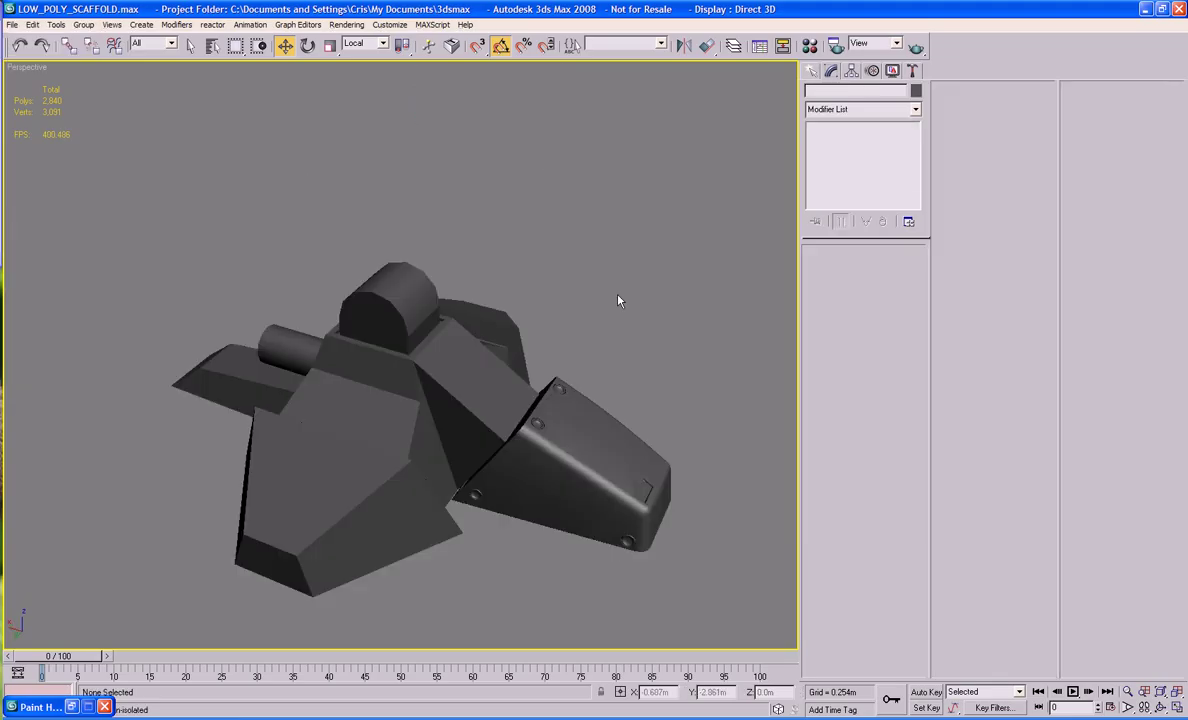
mouse_move(627, 301)
middle_mouse_down("alt")
mouse_move(597, 284)
mouse_move(631, 289)
mouse_move(629, 263)
mouse_move(630, 276)
middle_mouse_up("alt")
key("z")
scroll(630, 276, "up", 2)
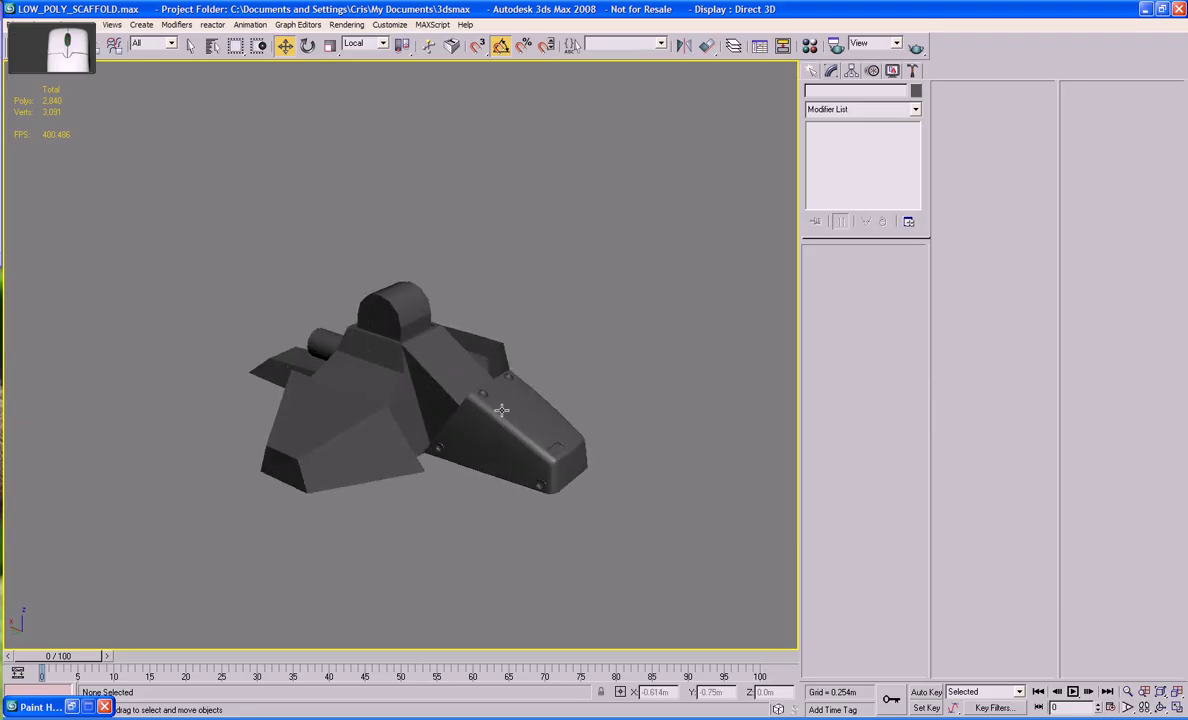
Assign the 01 - Default material to the front toe and close the Material Editor.
left_click(501, 410)
key("m")
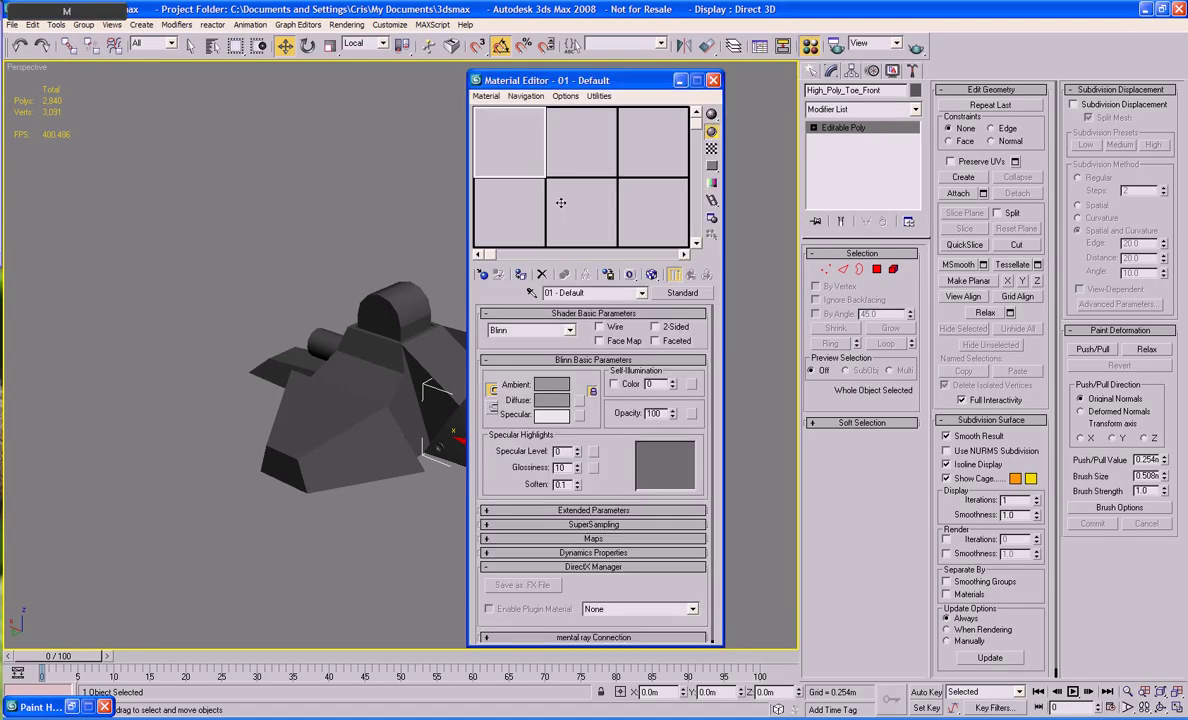
left_click(713, 80)
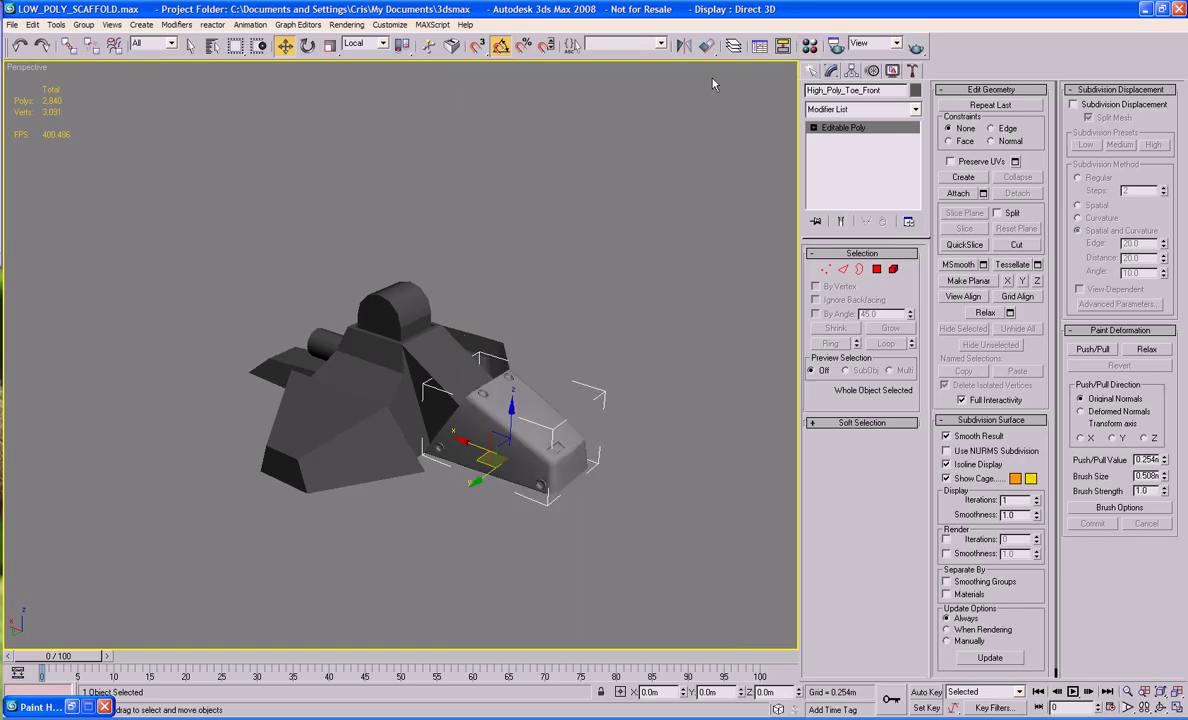